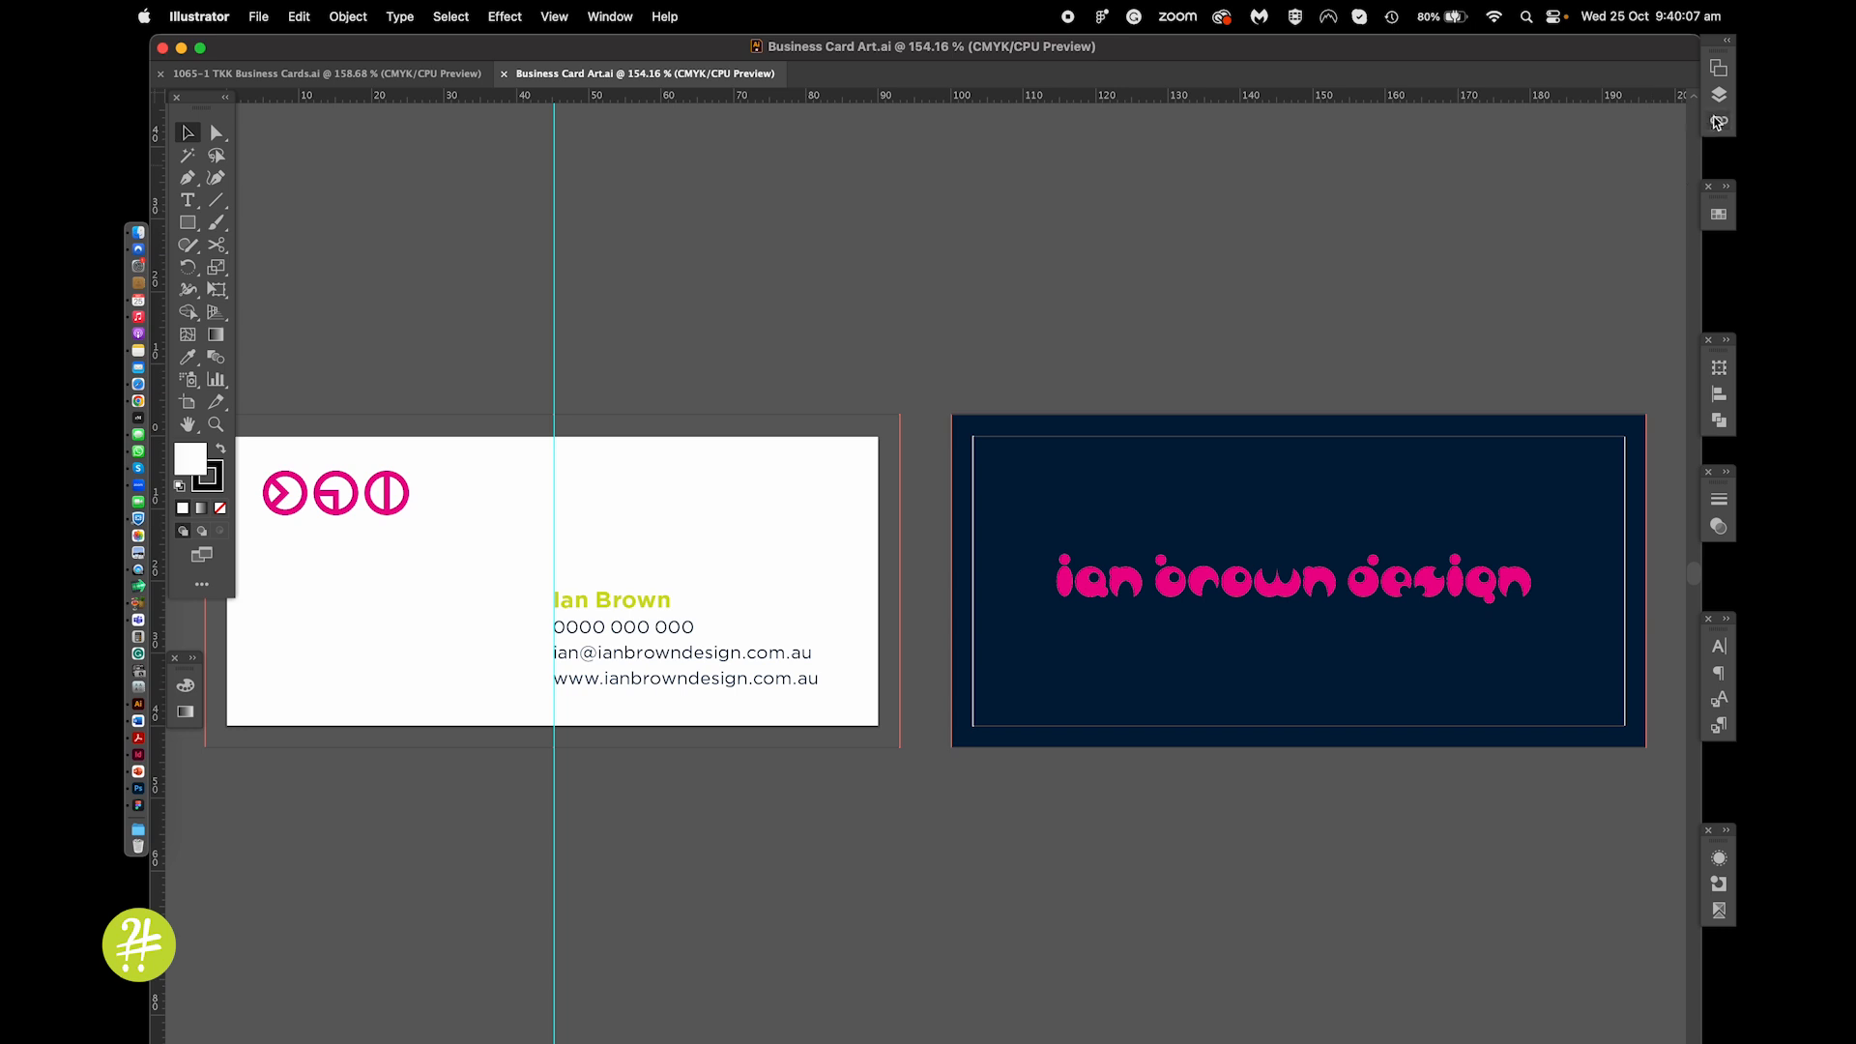
Float the Layers panel over the dark card, then hide and re-show the Varnish layer
click(1720, 95)
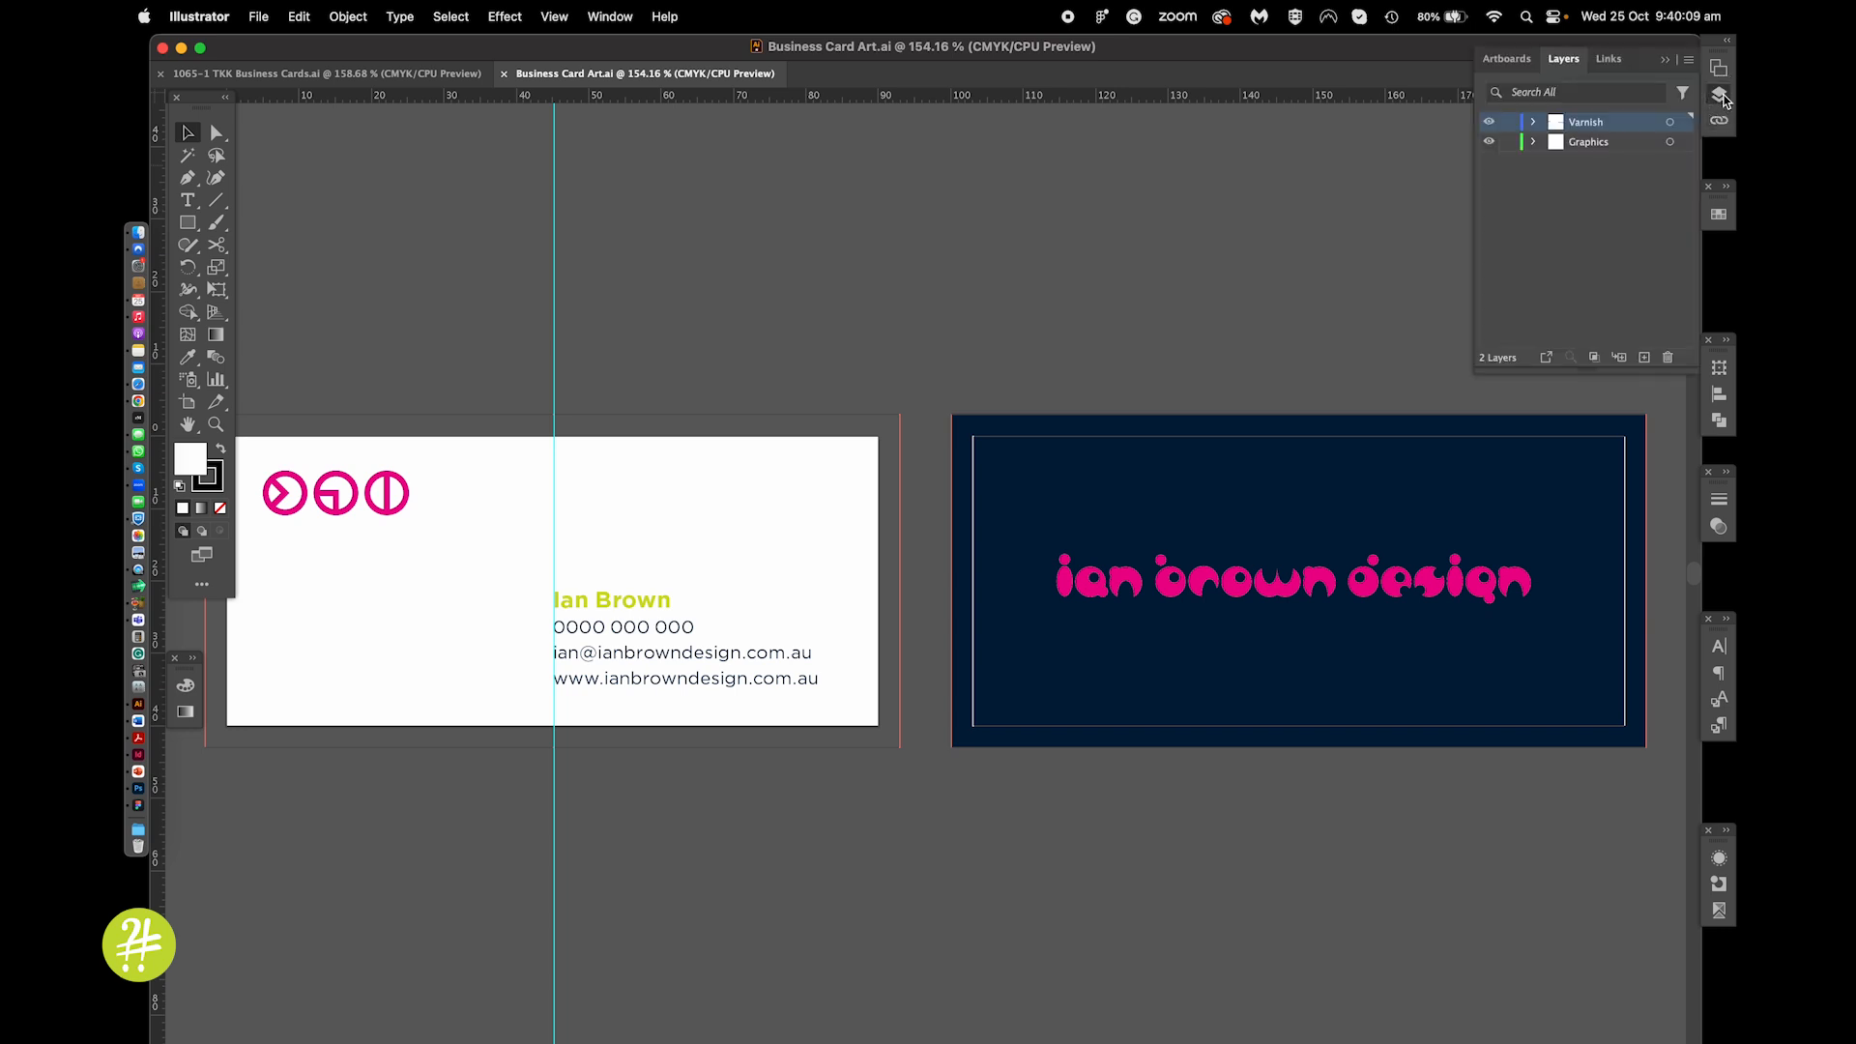
click(1564, 60)
drag(1564, 60, 728, 220)
click(1665, 61)
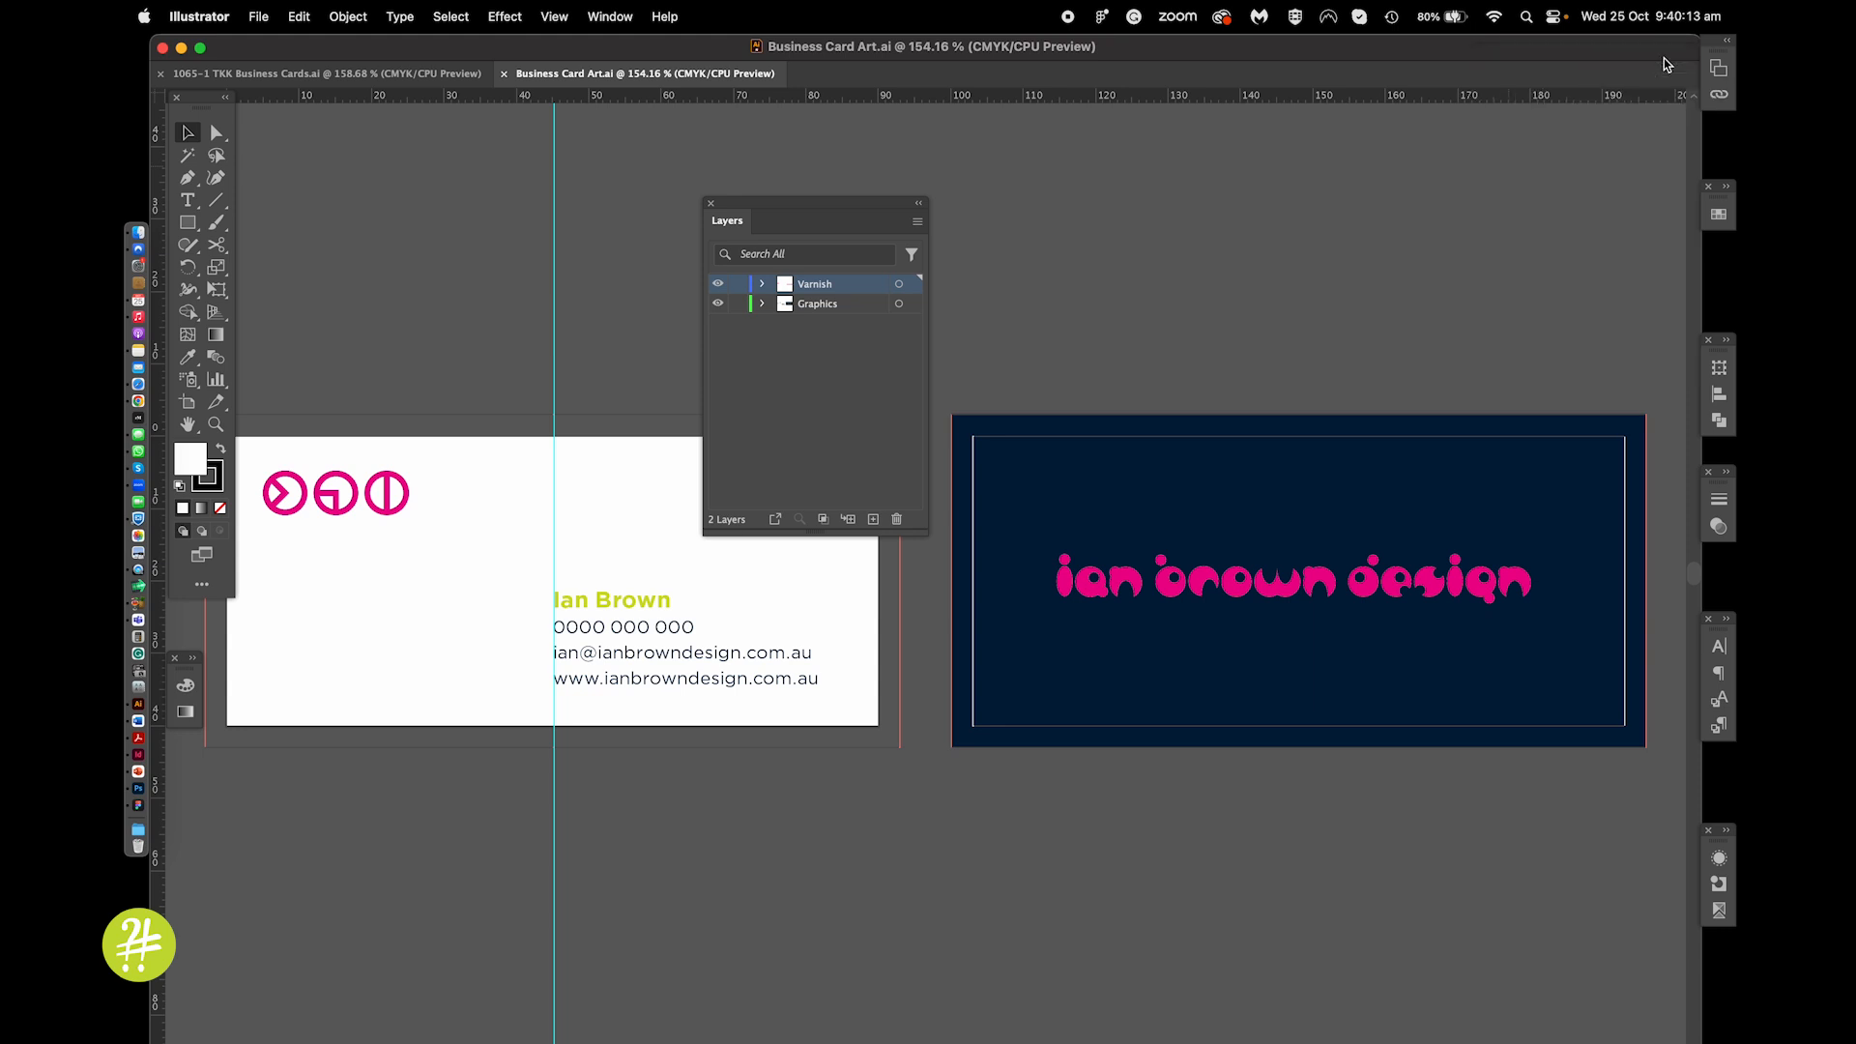
drag(813, 203, 1092, 145)
click(1003, 228)
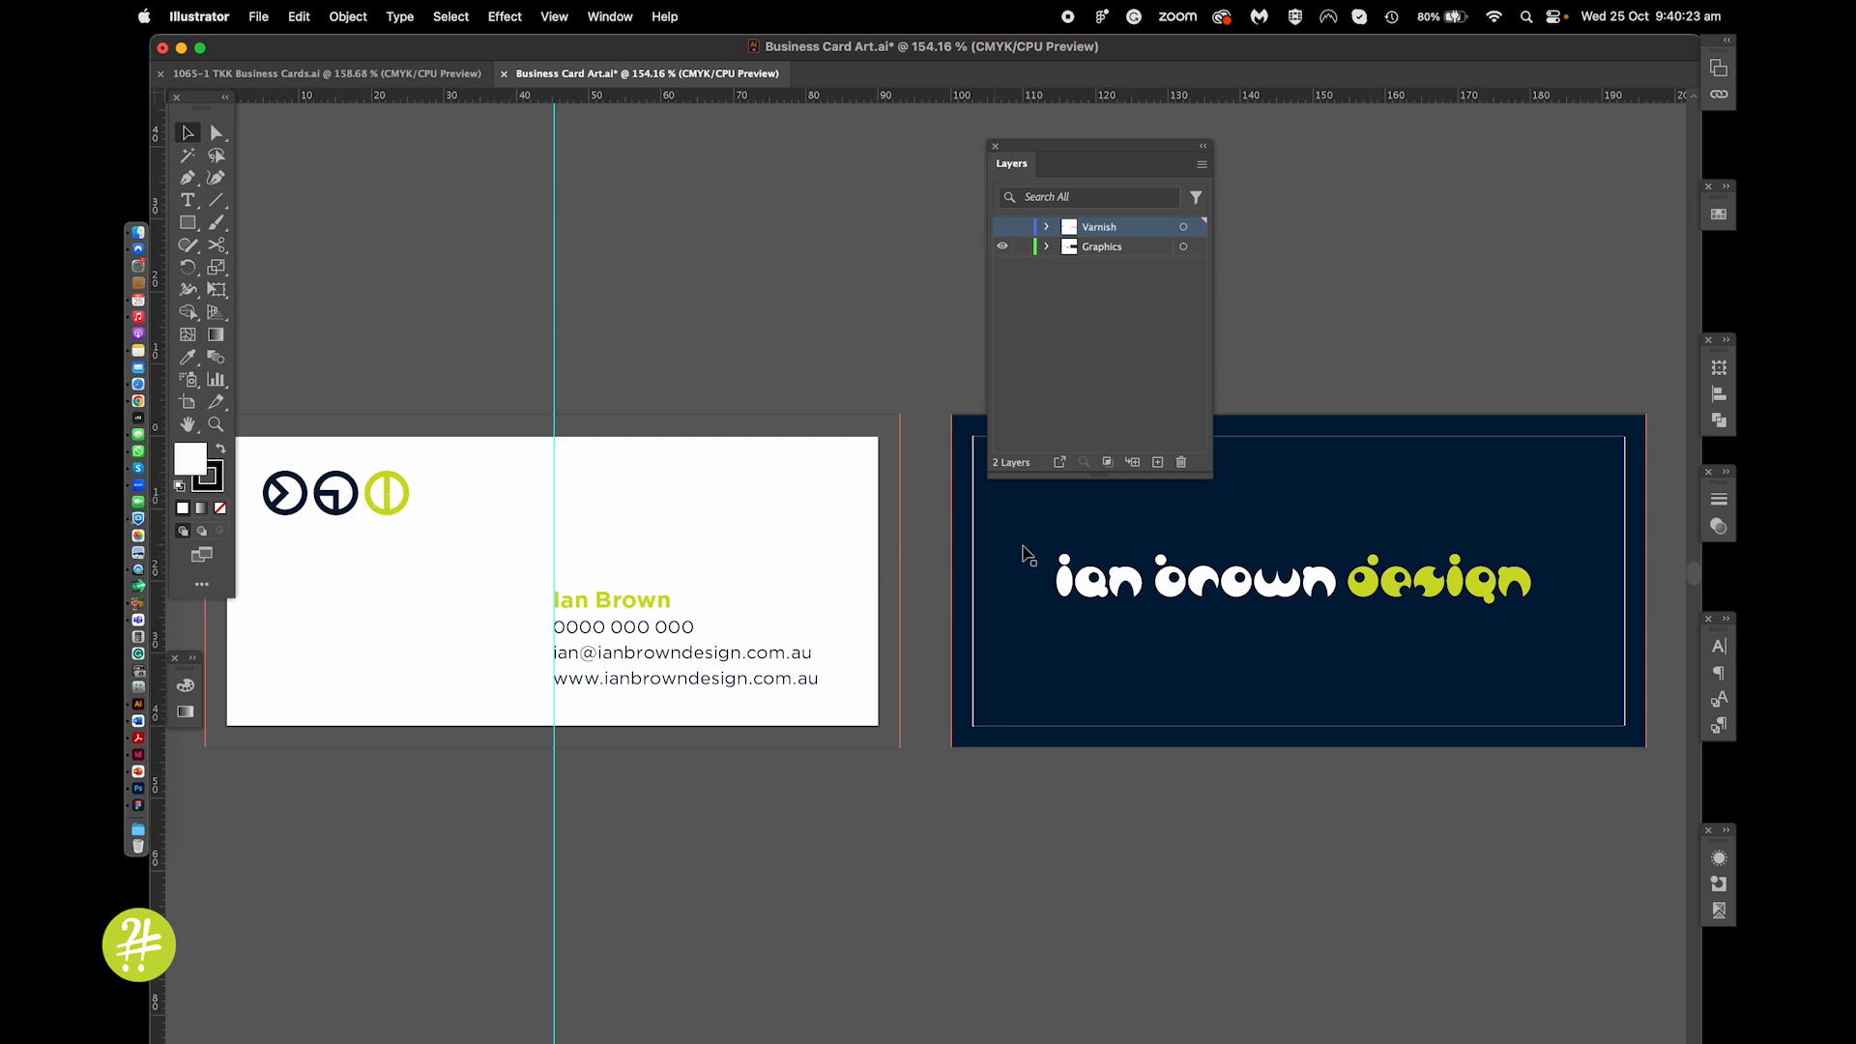
click(1003, 228)
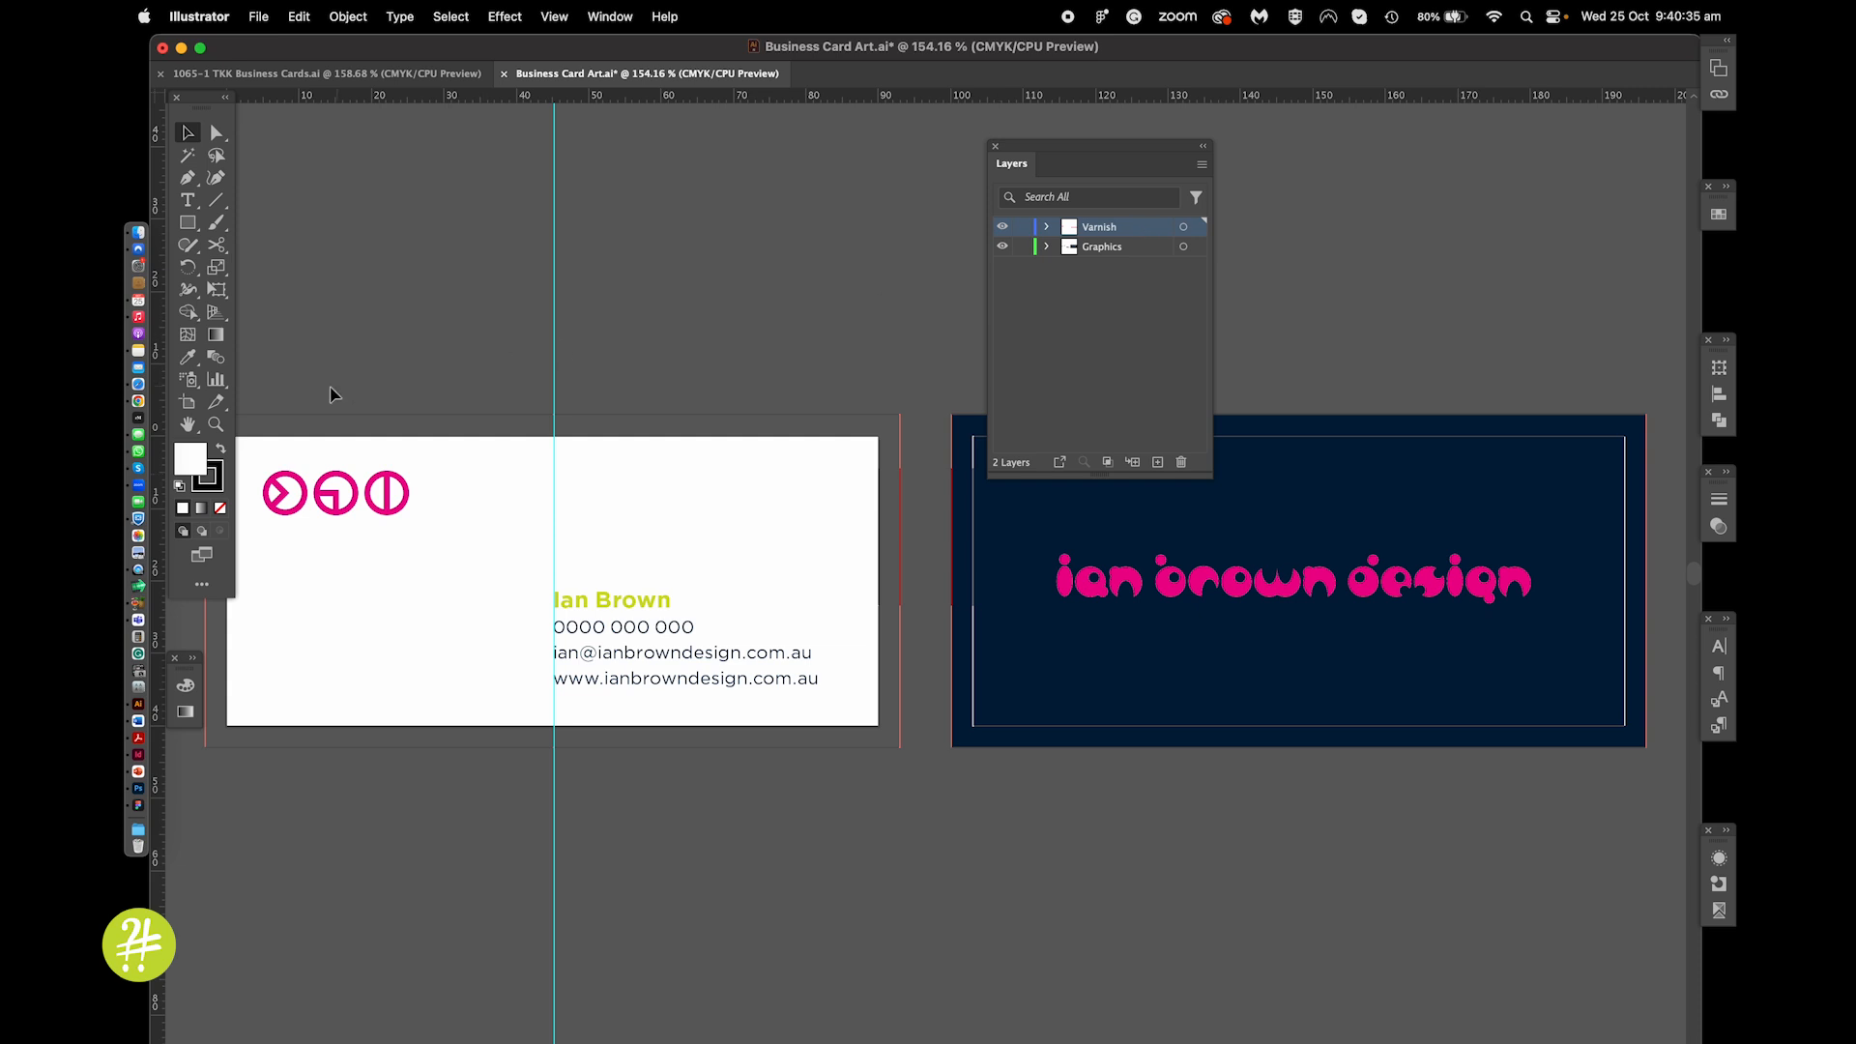
With the pink logo selected, confirm the SPOT UV swatch's Color Type is Spot Color
click(400, 487)
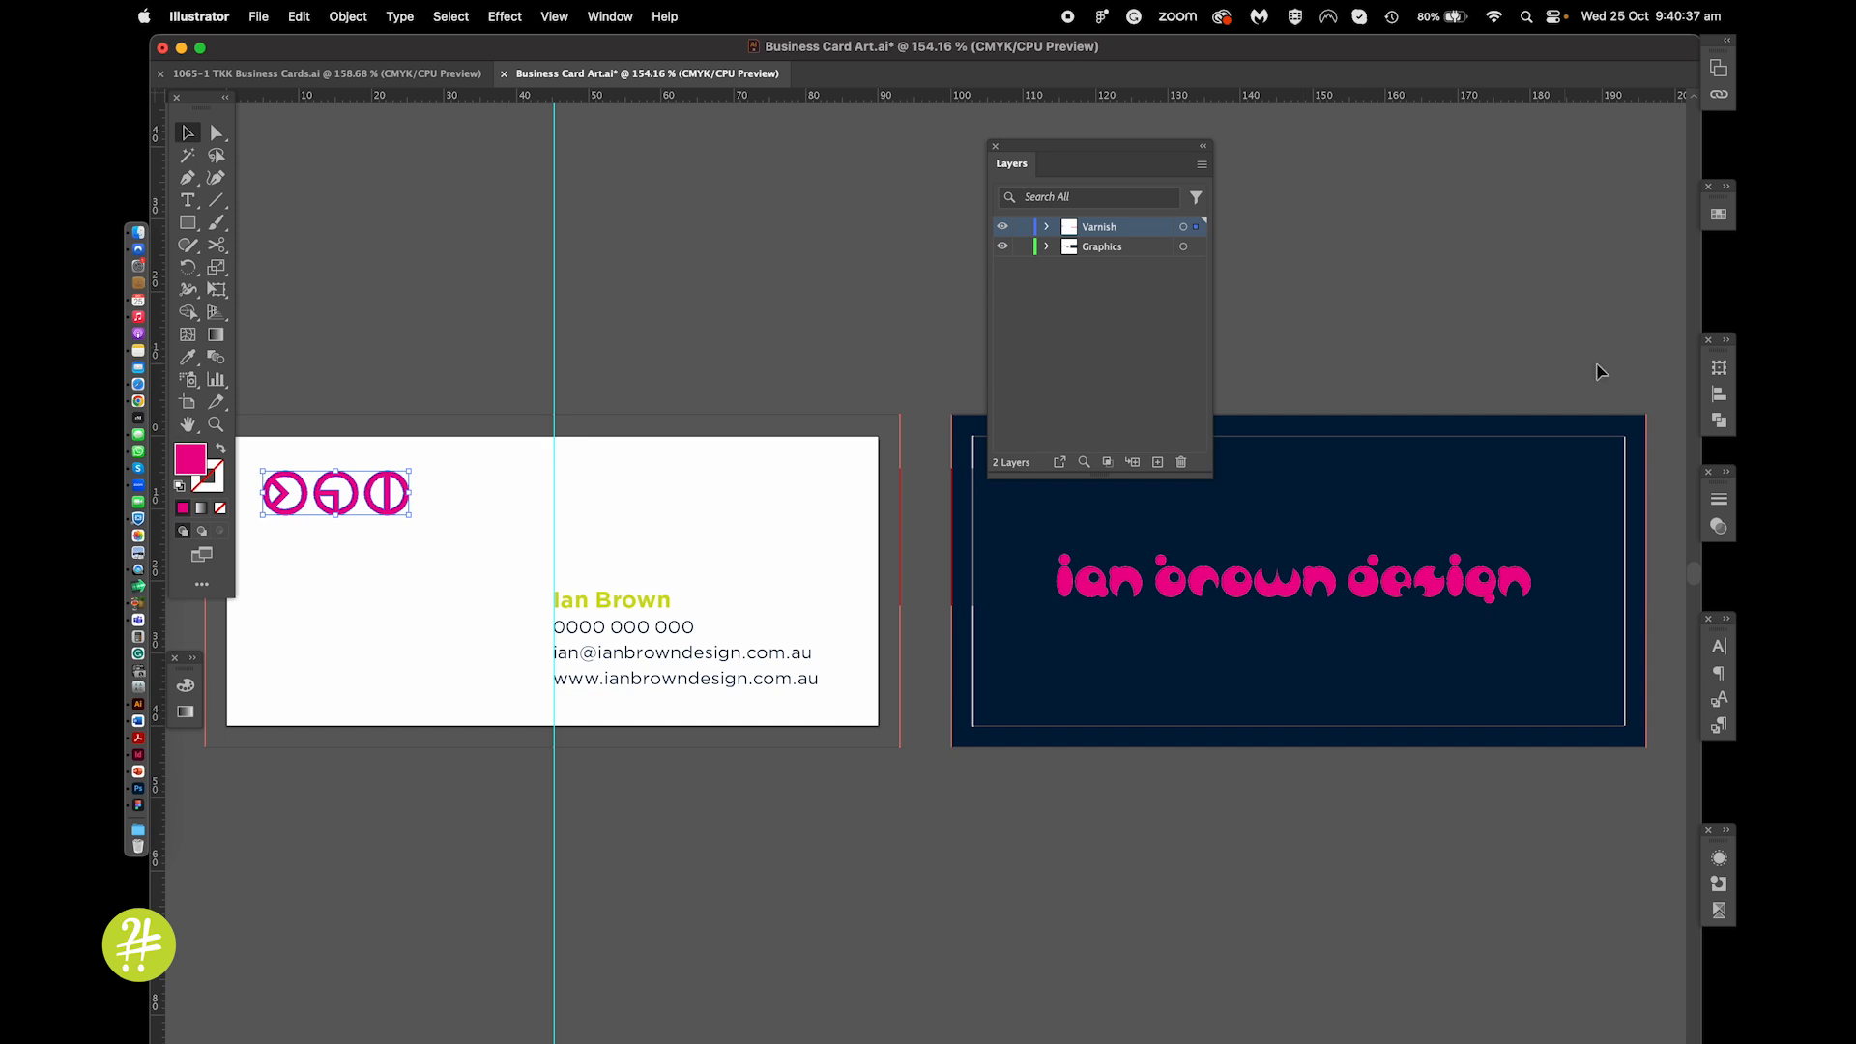
click(1720, 219)
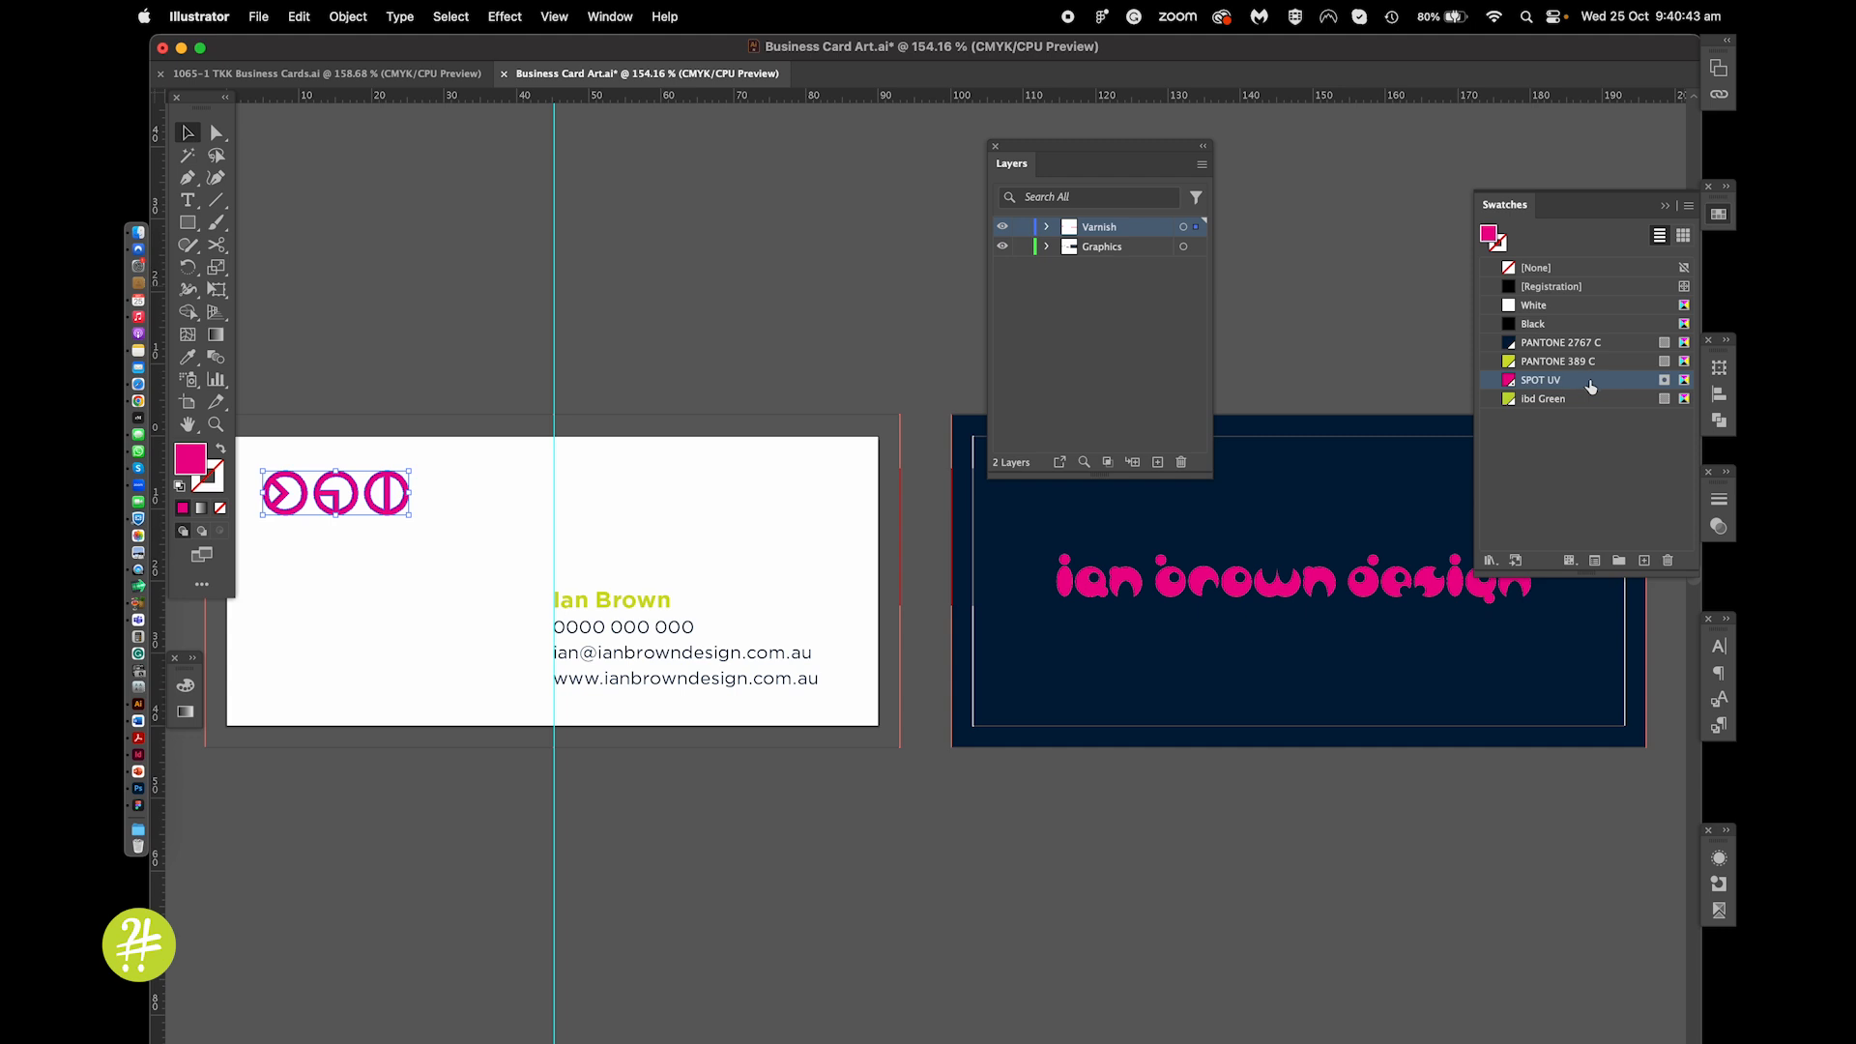
double_click(1613, 384)
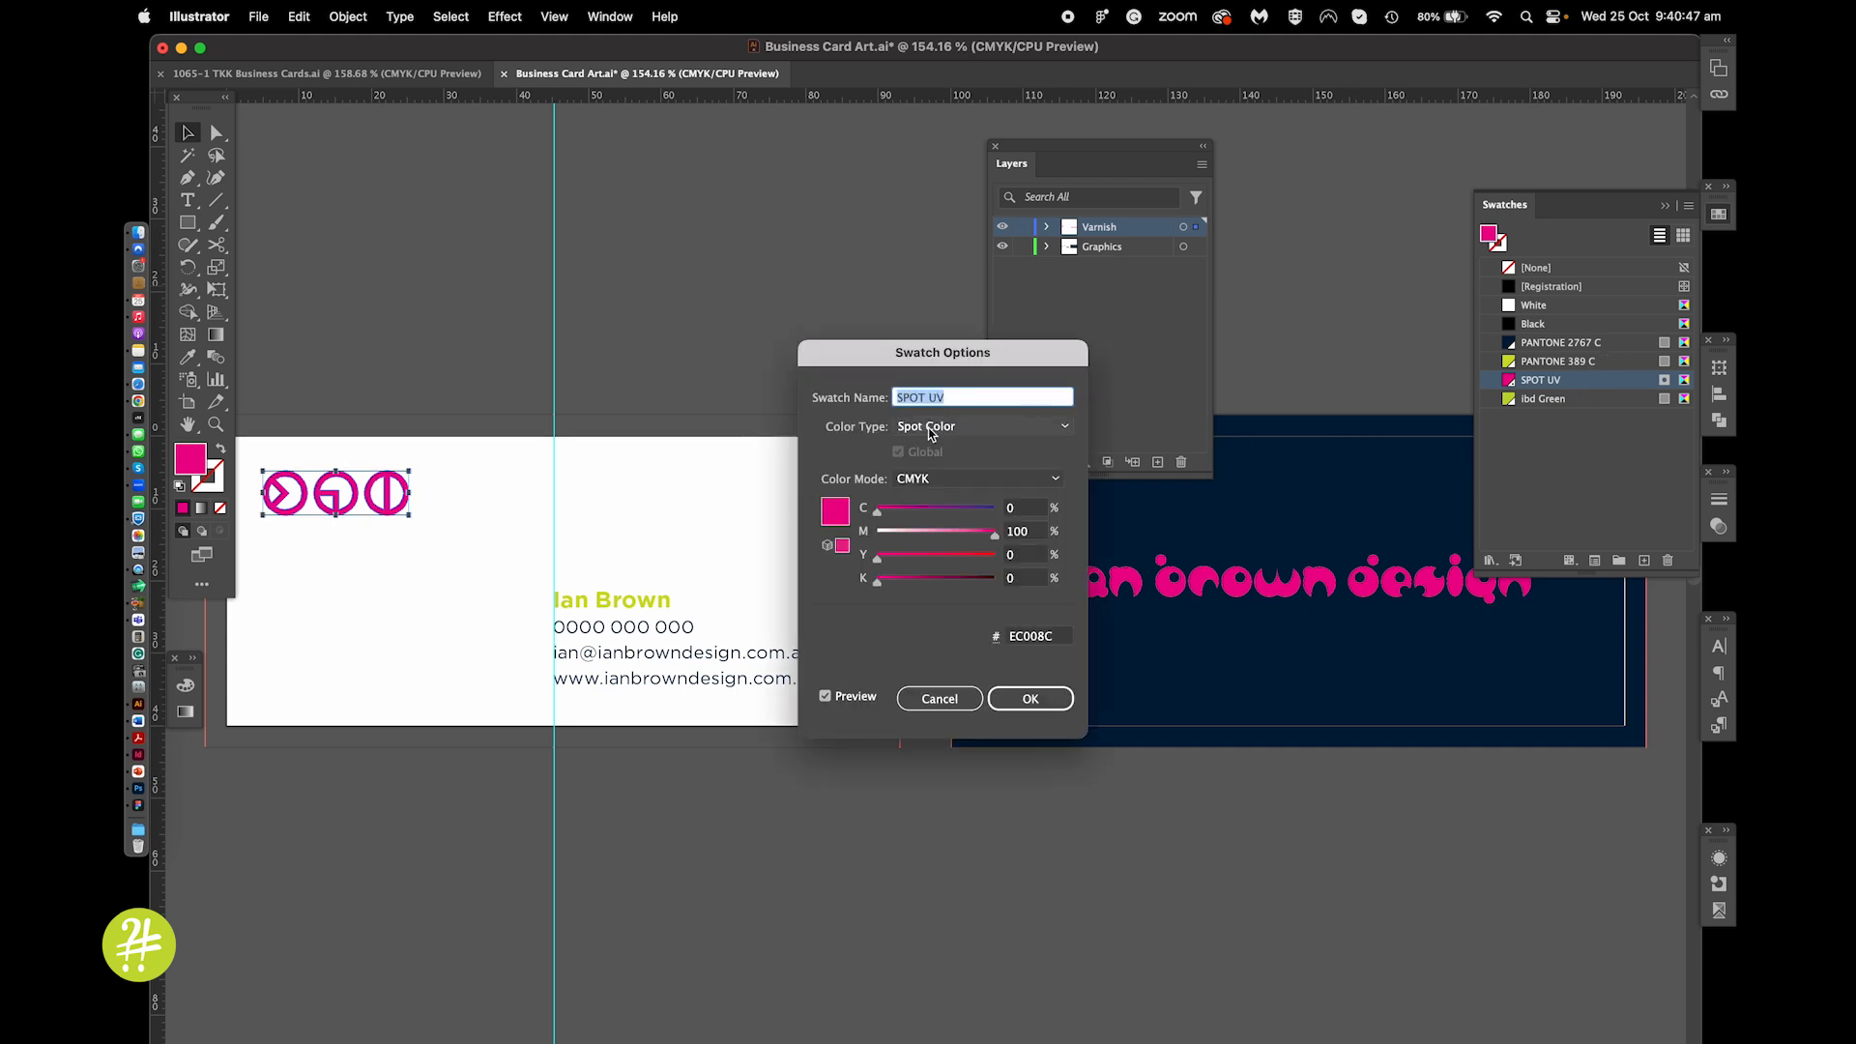
click(964, 429)
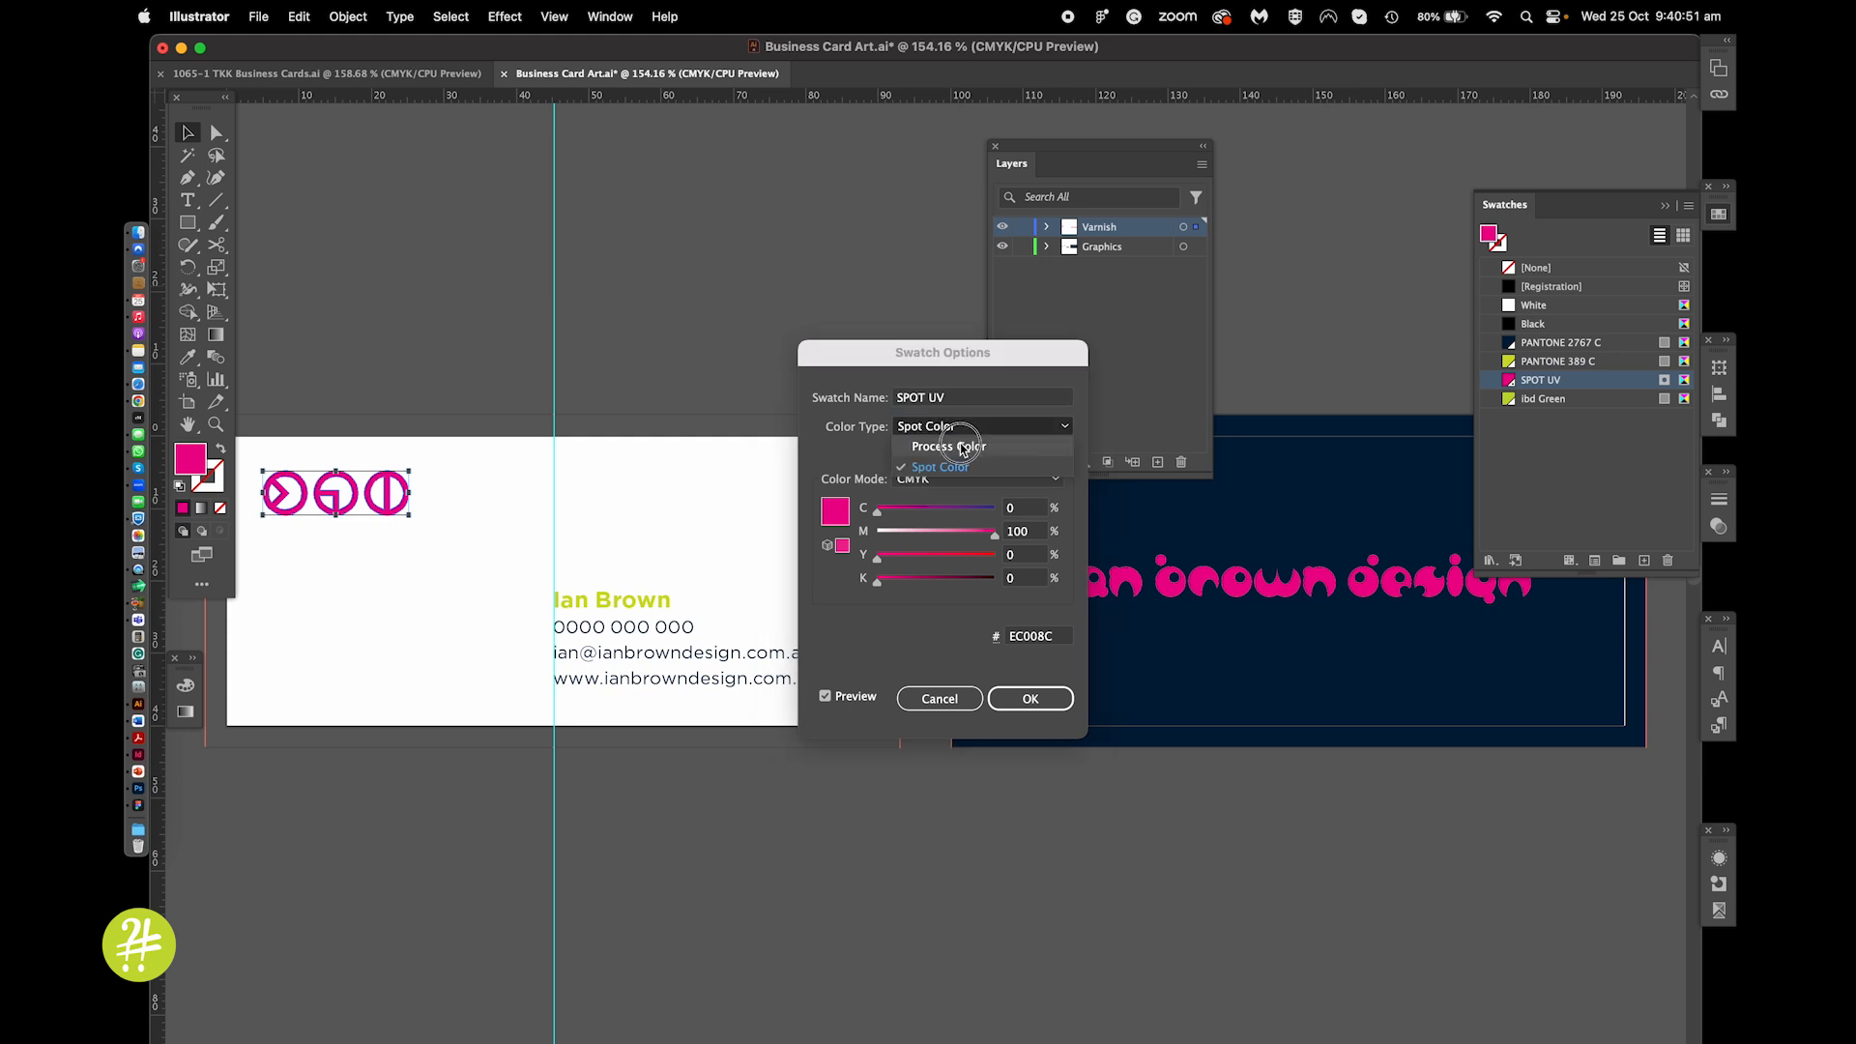
click(837, 447)
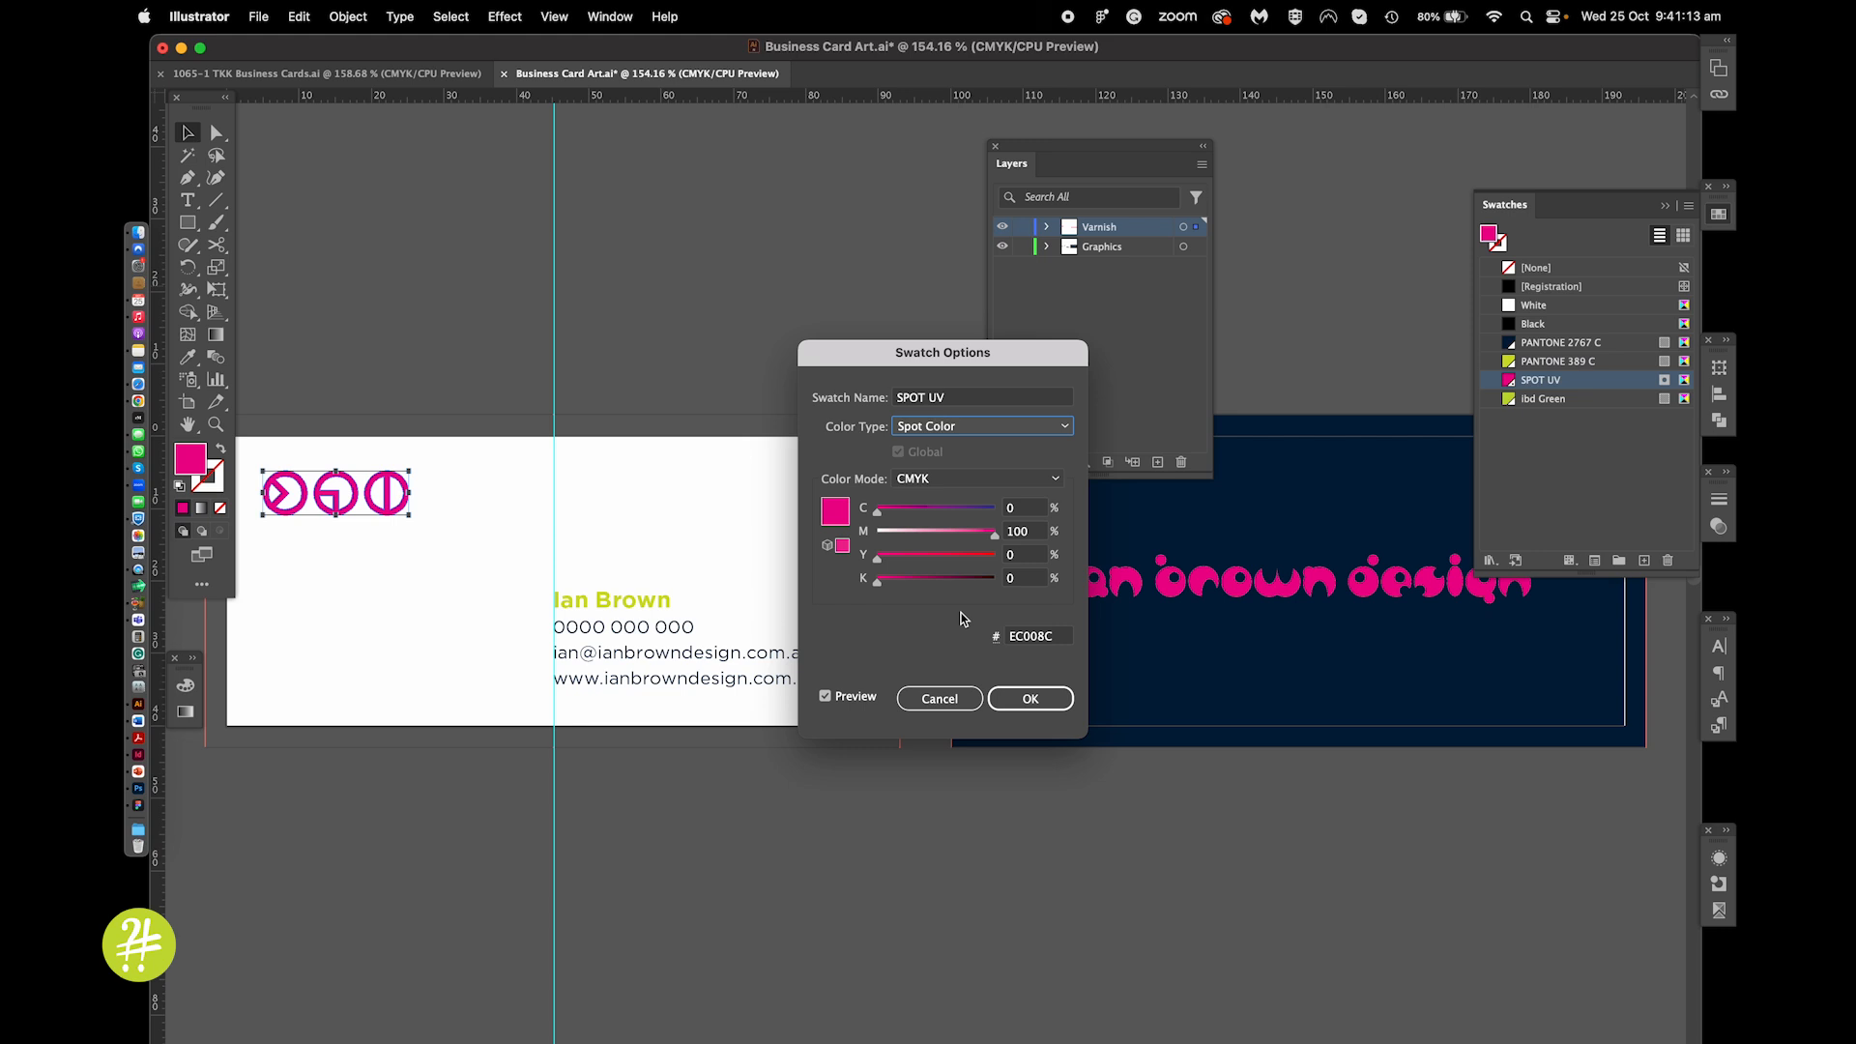
click(1031, 700)
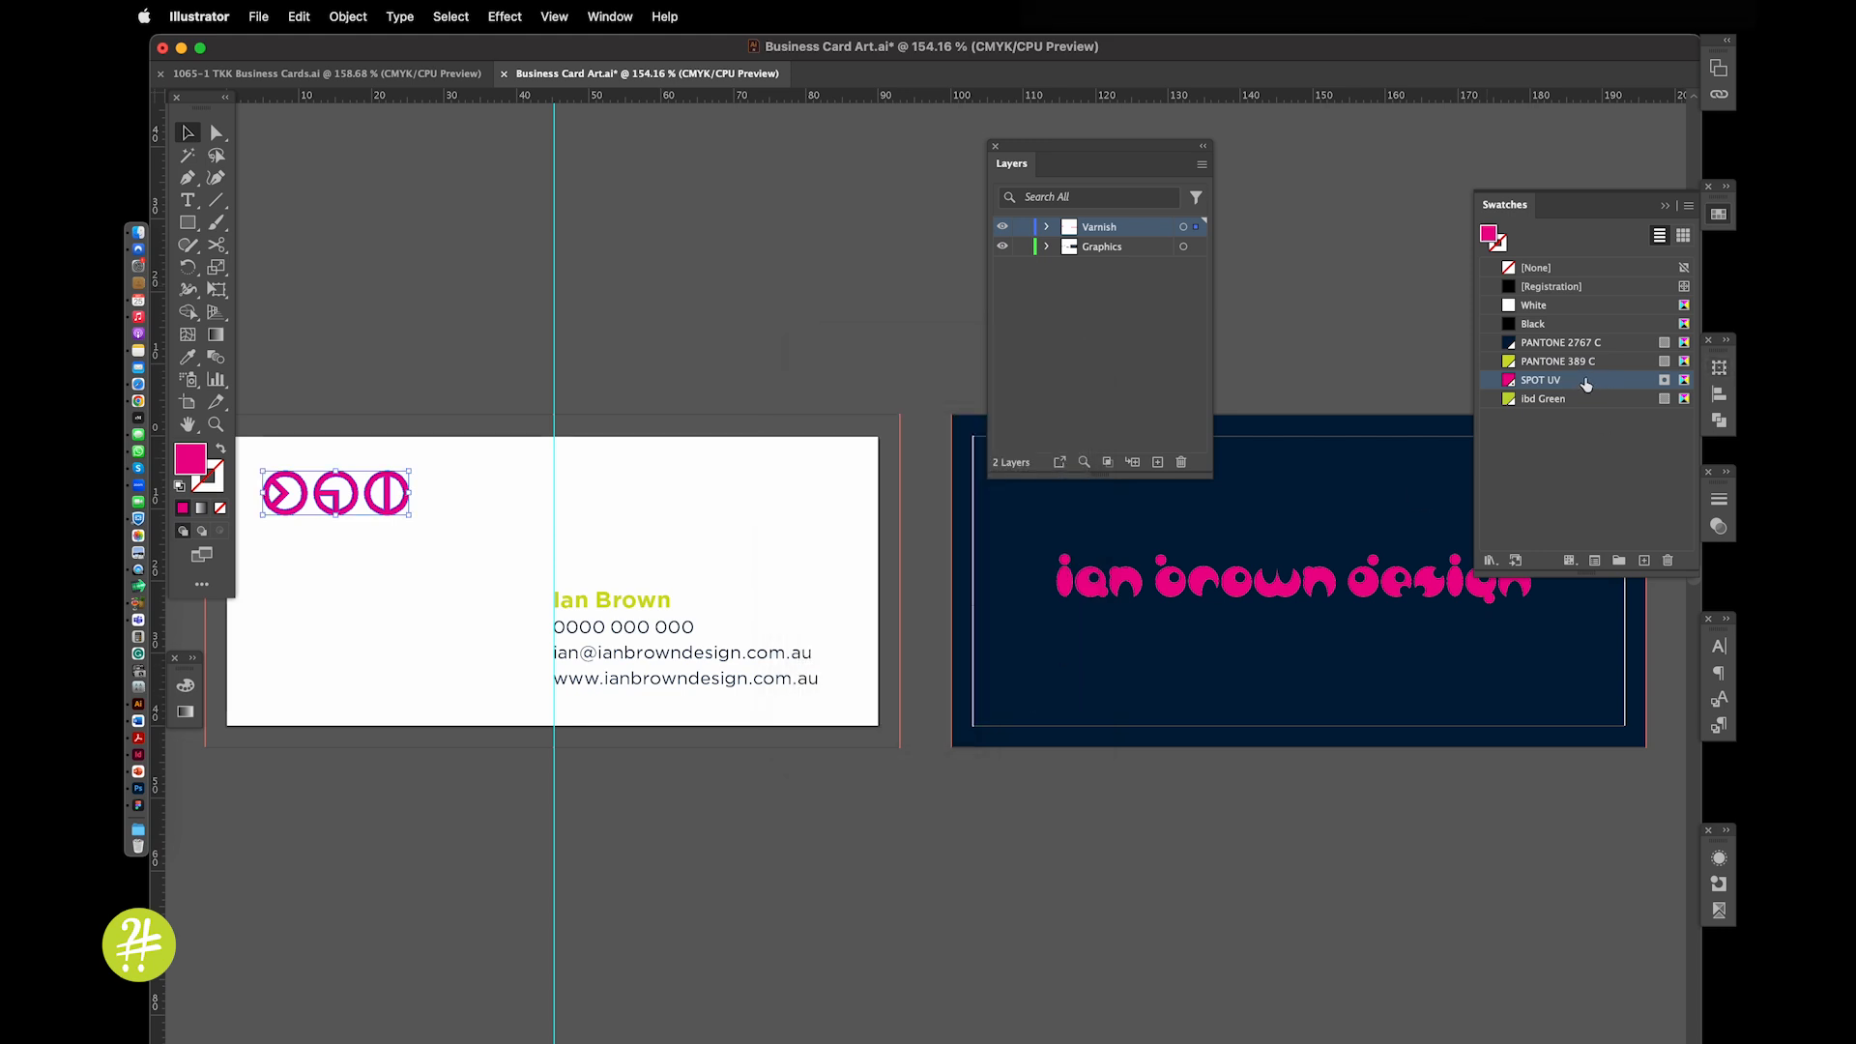
In the TKK file, move the pink circle aside and undo, then shift the Business Card Art varnish text down
click(1356, 359)
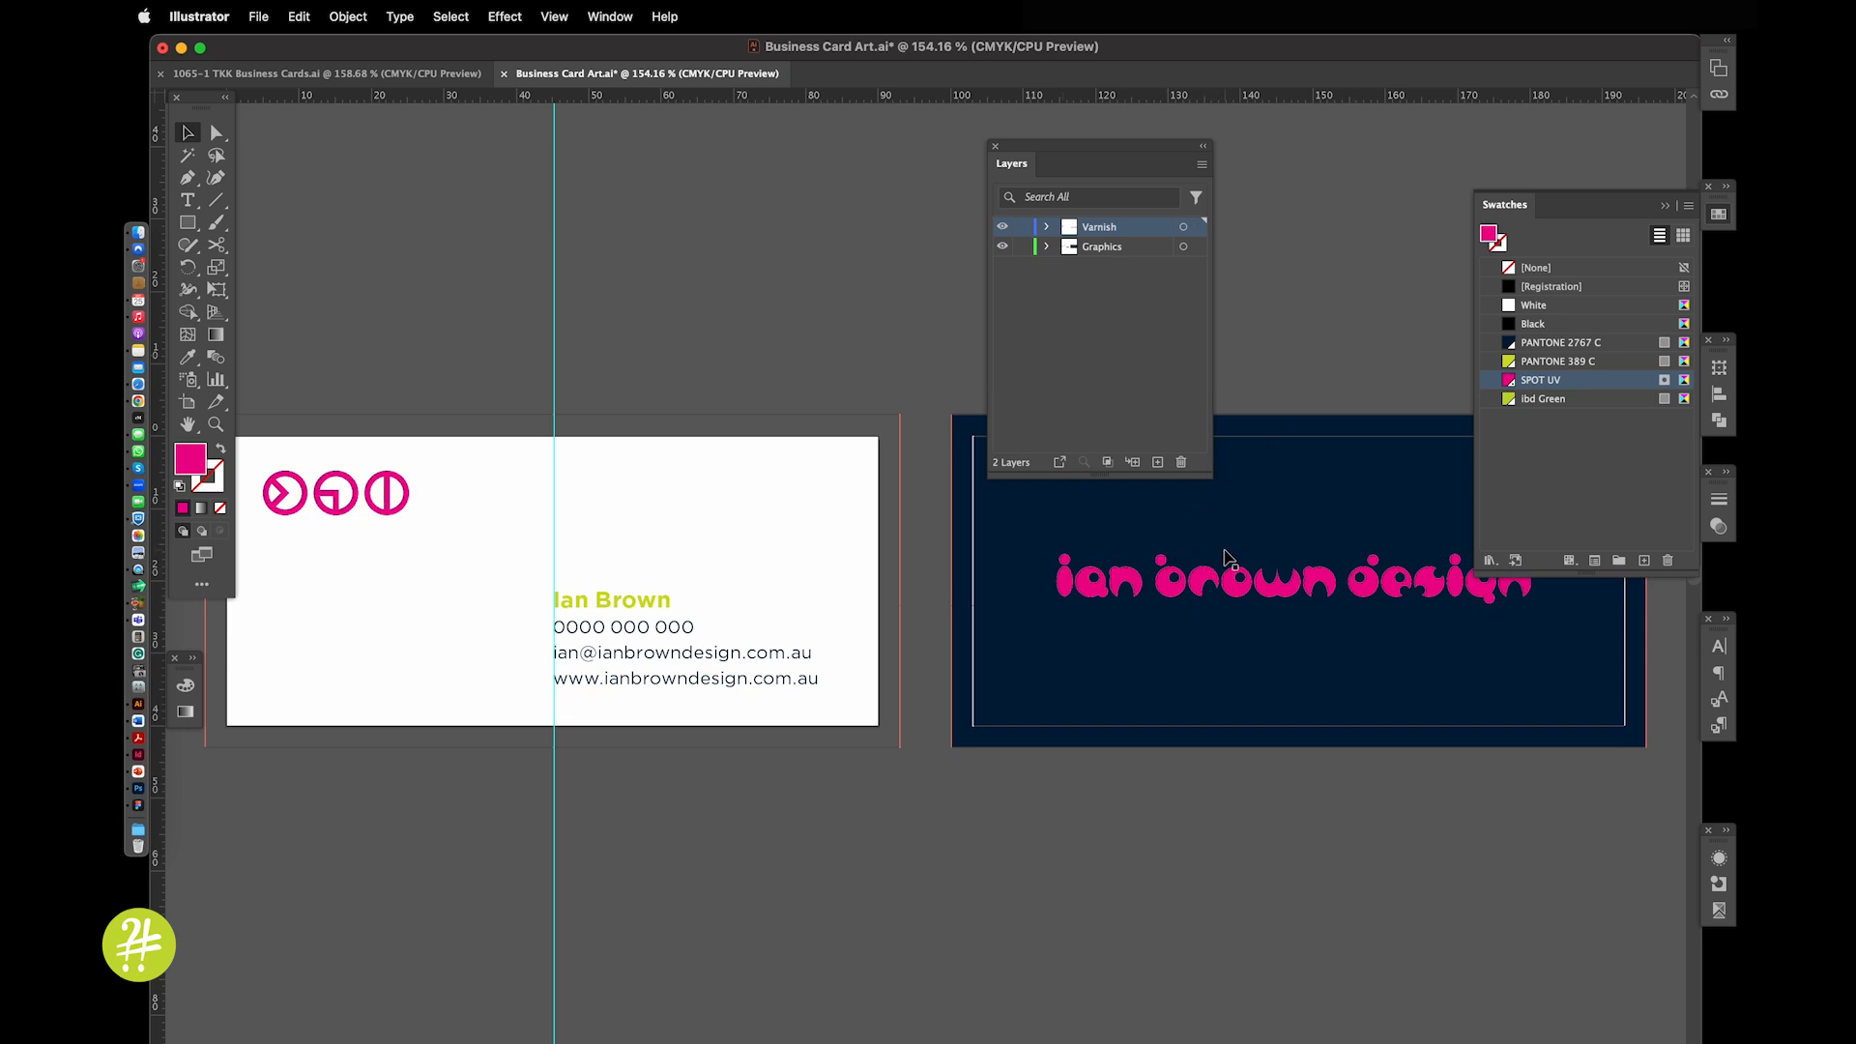
click(385, 77)
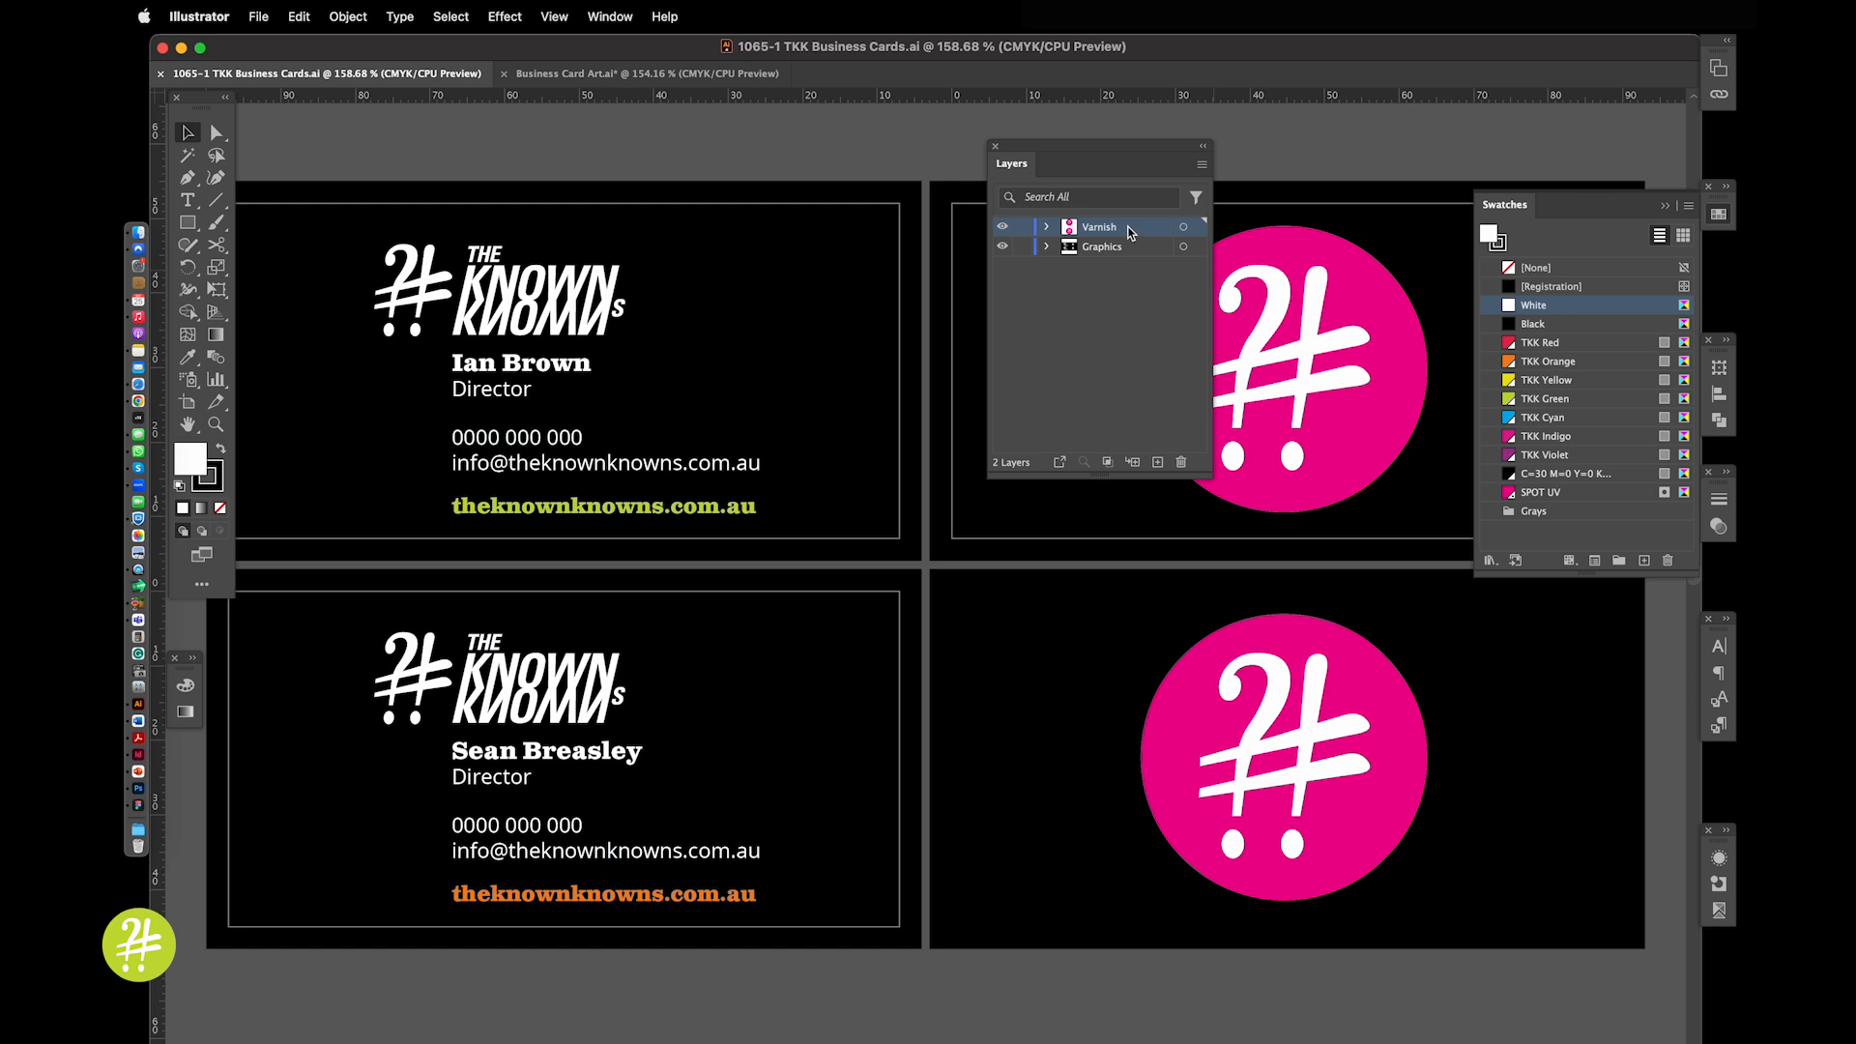
drag(1102, 160, 848, 186)
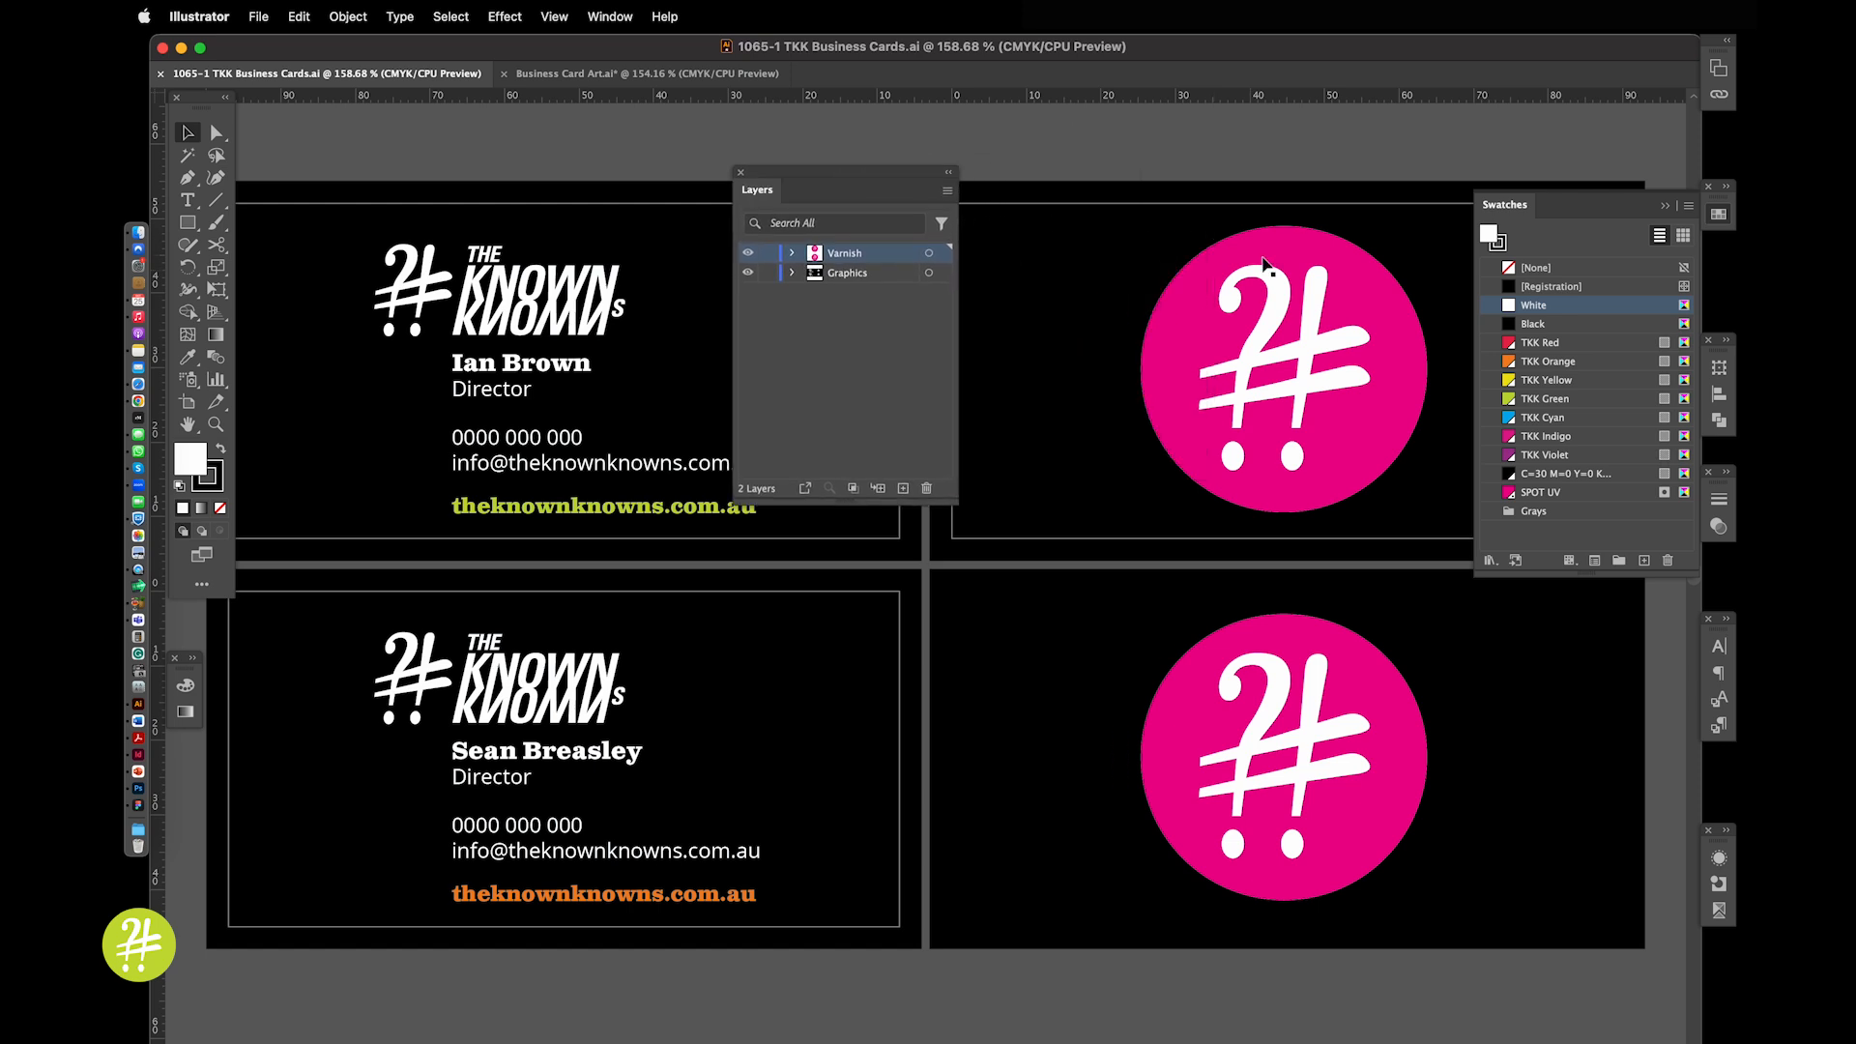
drag(1339, 275, 1103, 403)
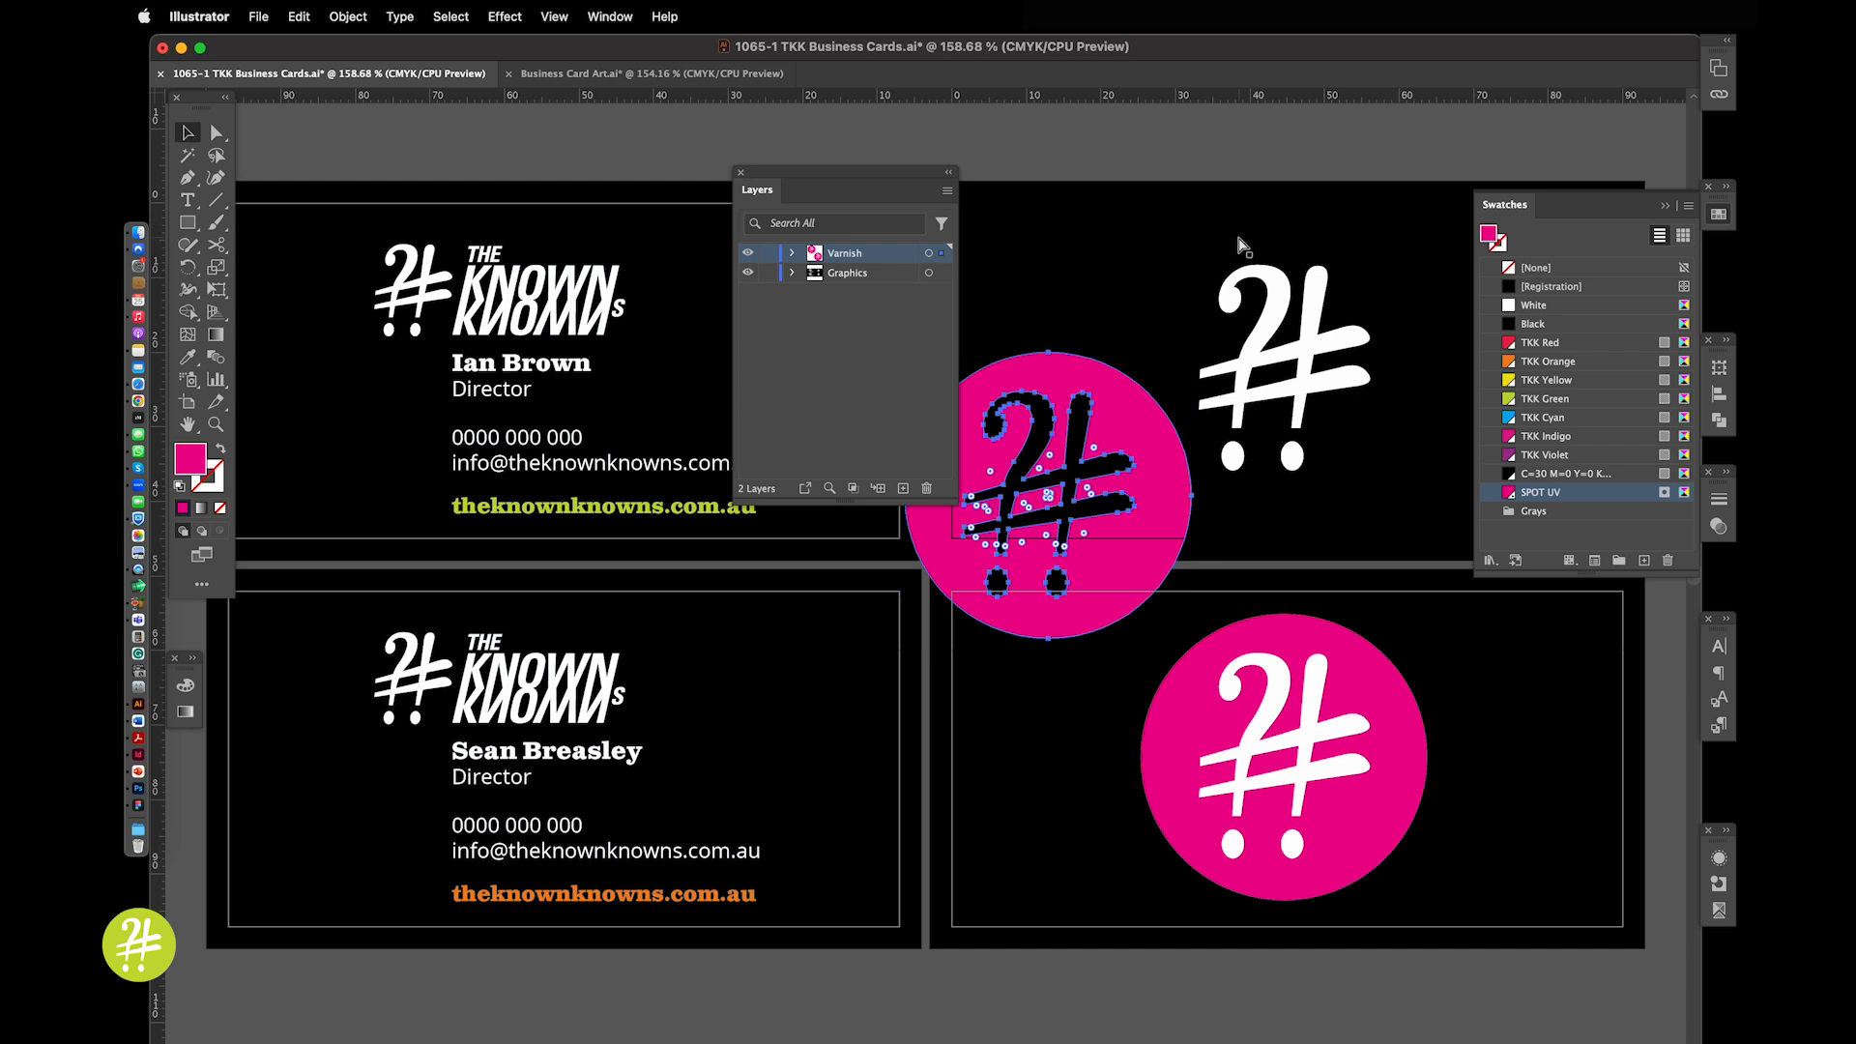
key(super+z)
click(680, 73)
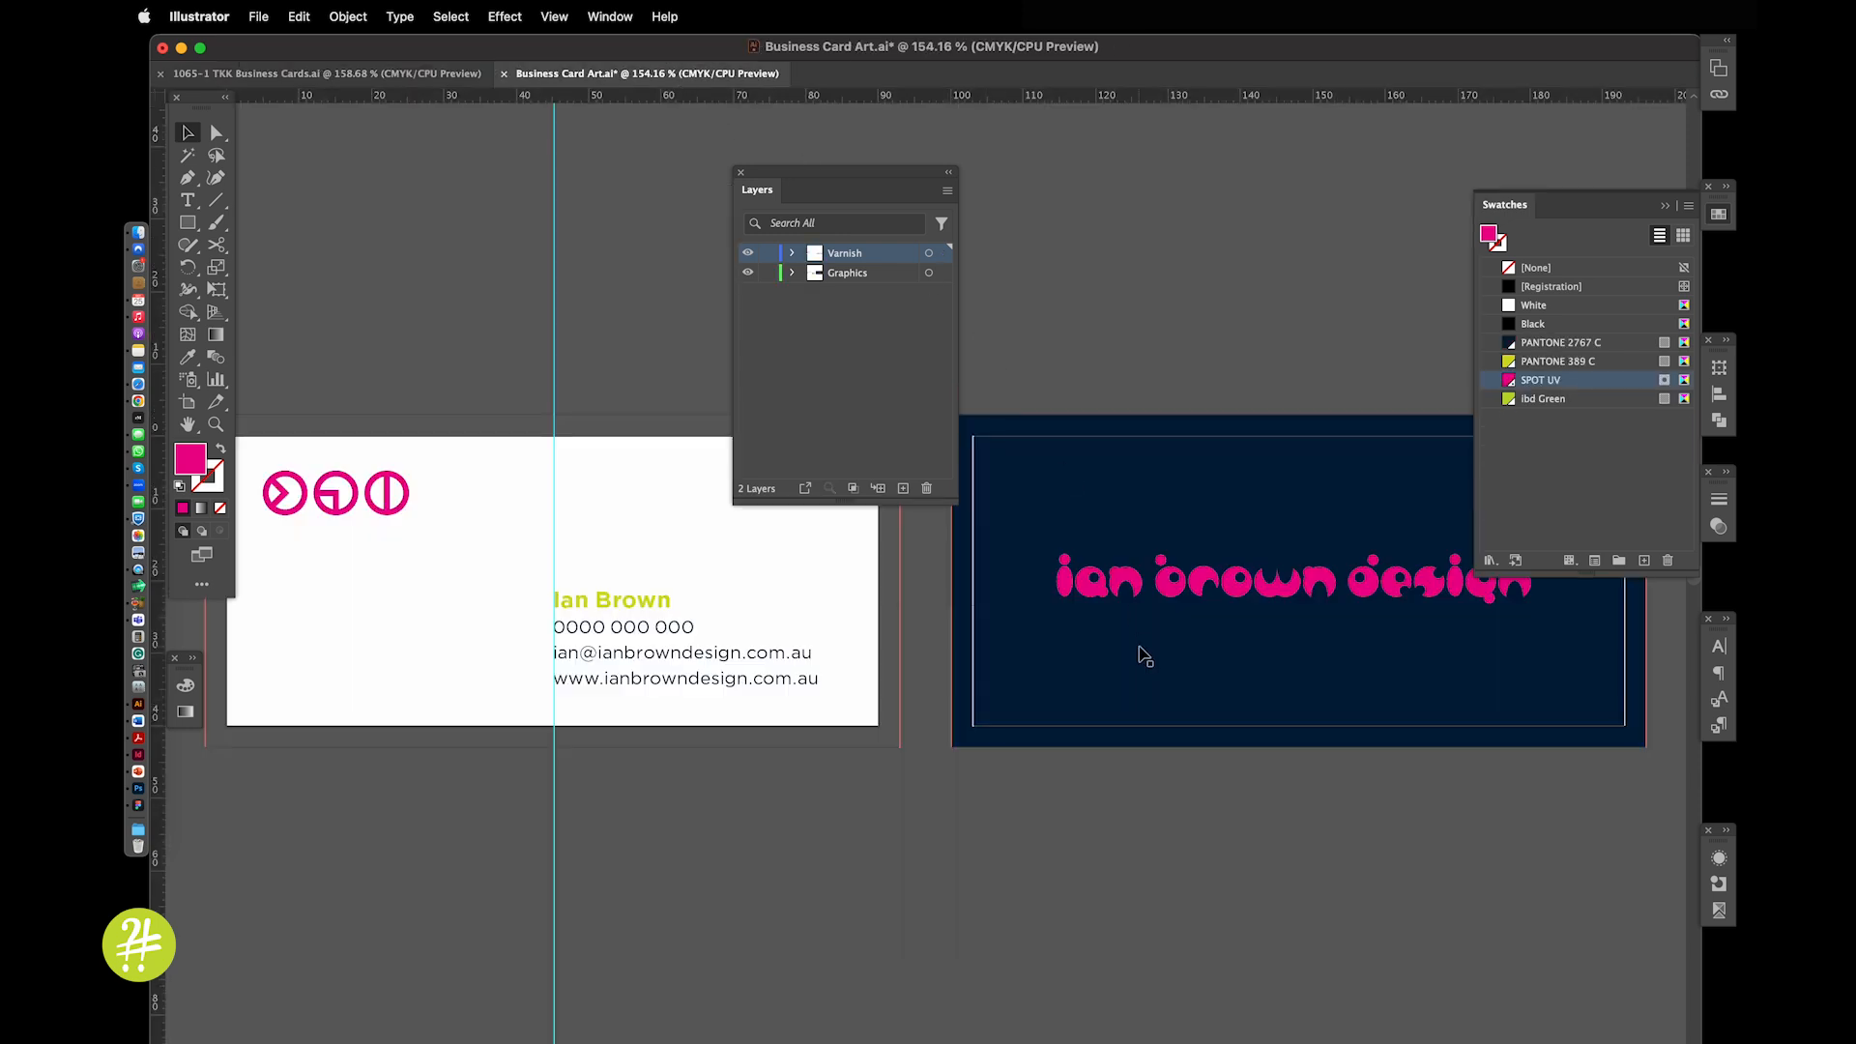
drag(1130, 579, 1131, 639)
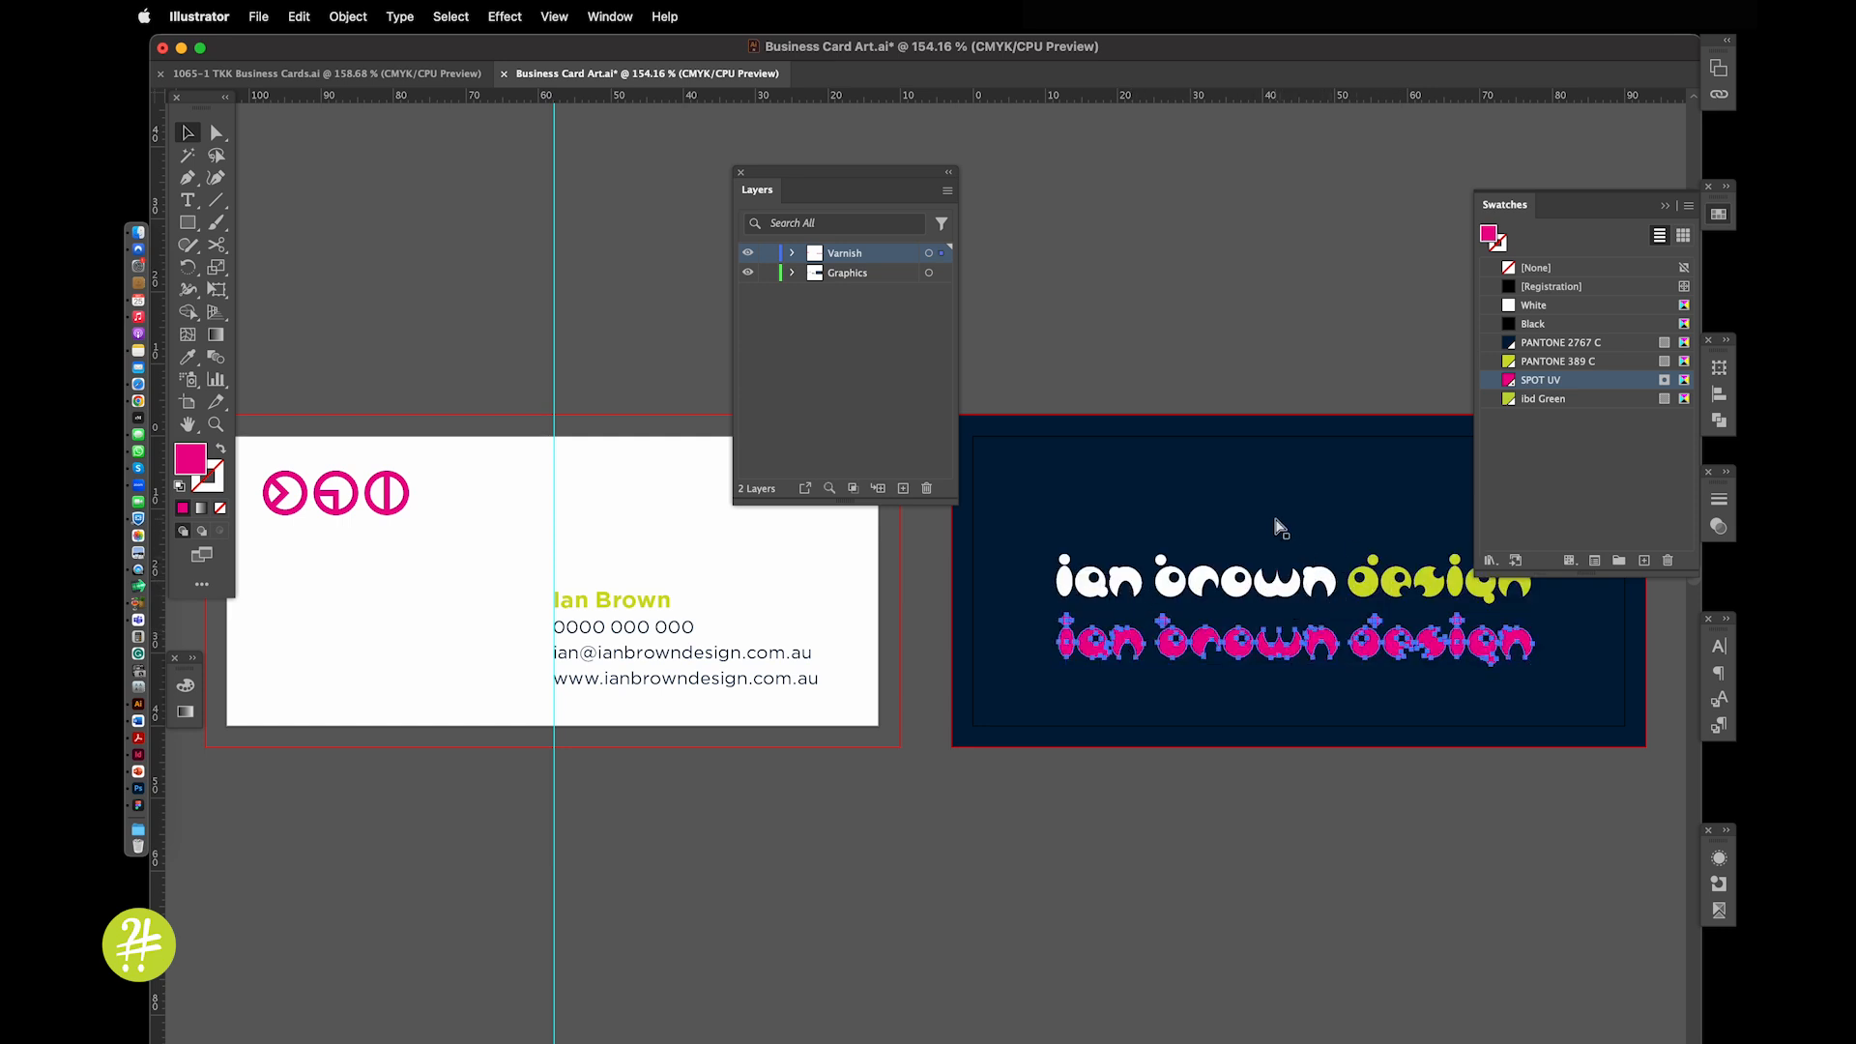
Undo the varnish text move and shift the Layers panel further left
key(super+z)
click(1197, 356)
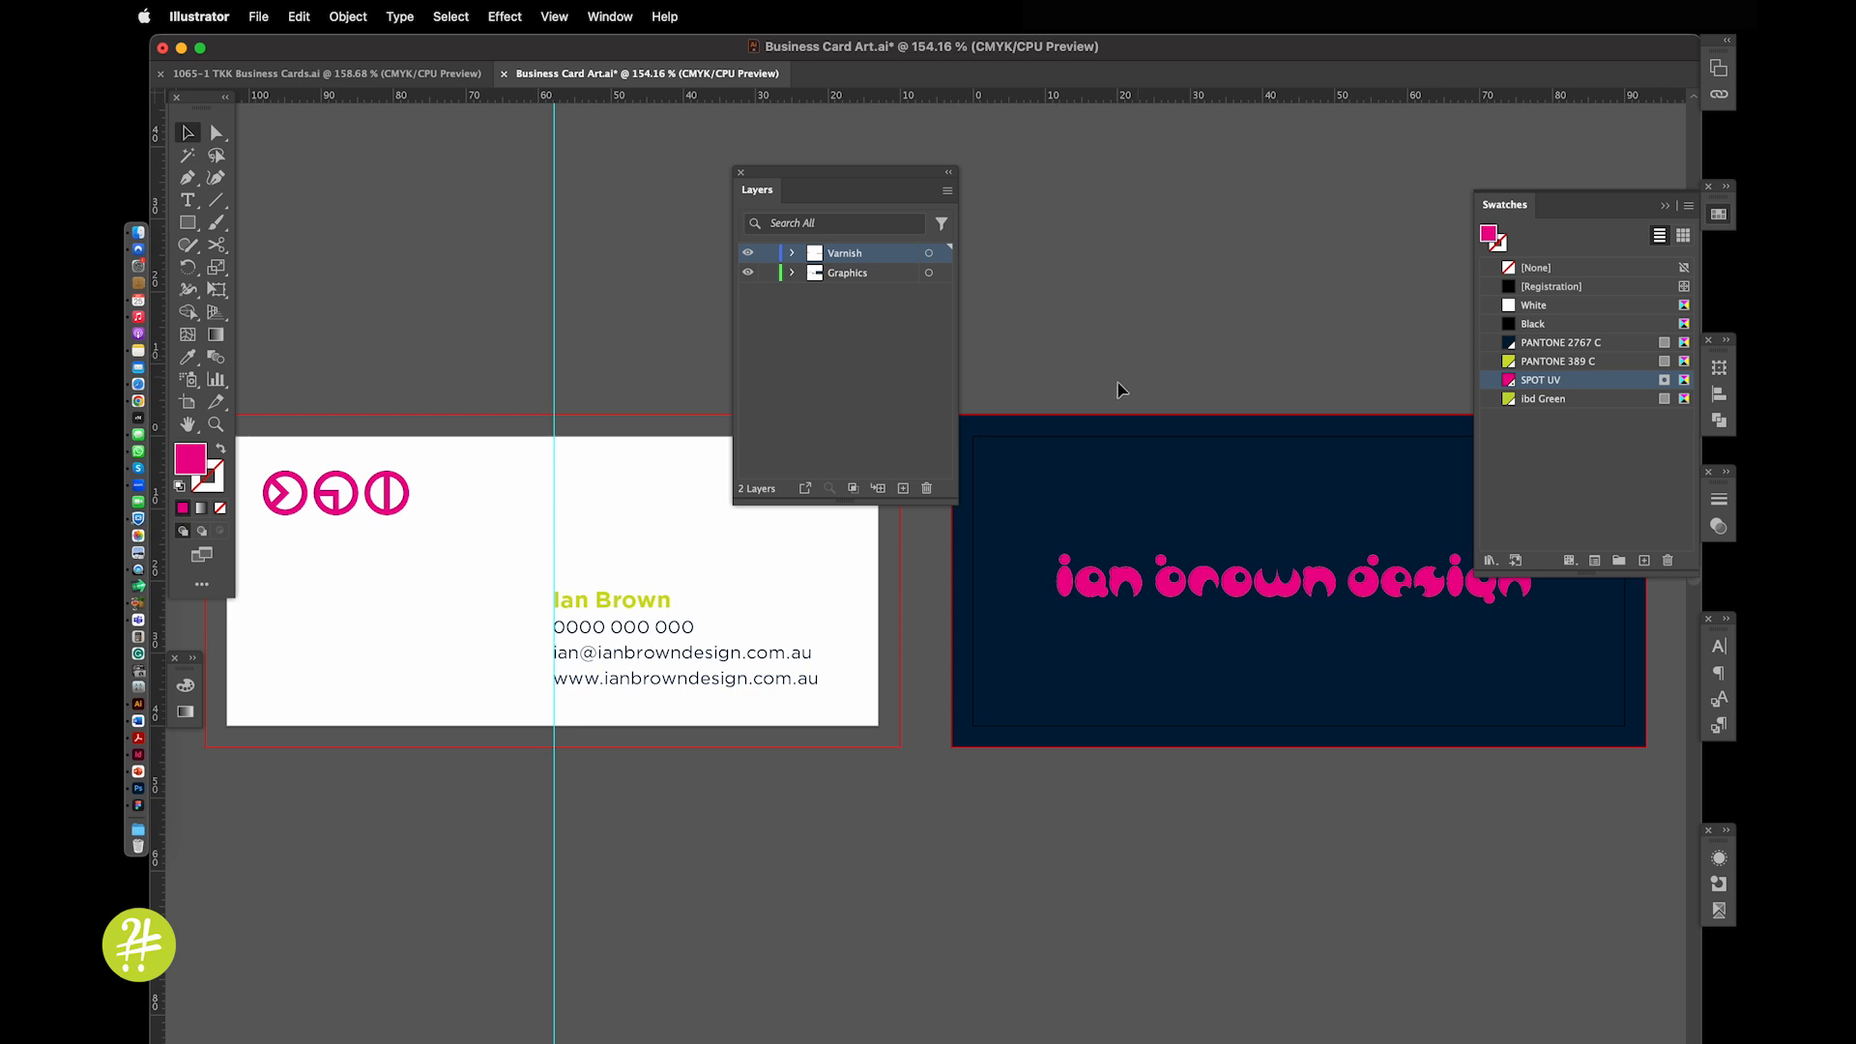
drag(864, 175, 709, 166)
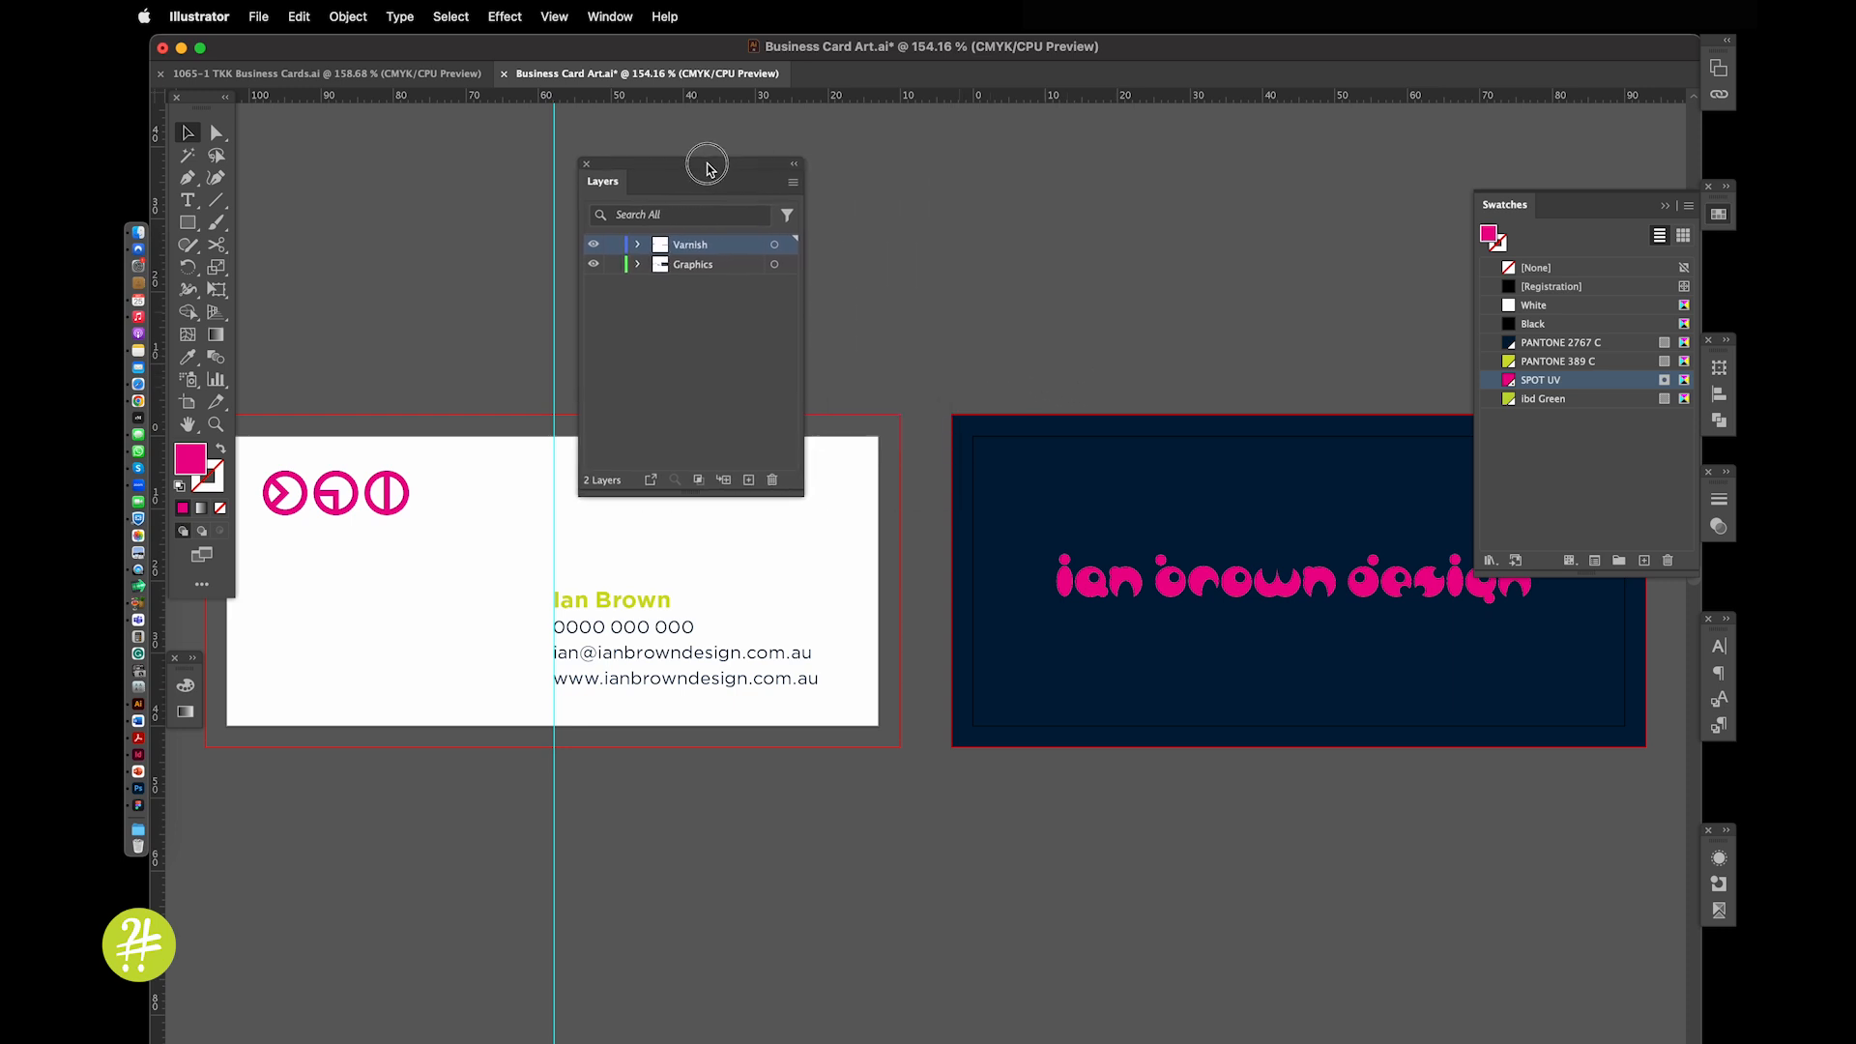
Zoom into the navy card's top-left corner, select its background rectangle, then zoom back out
key(super+space)
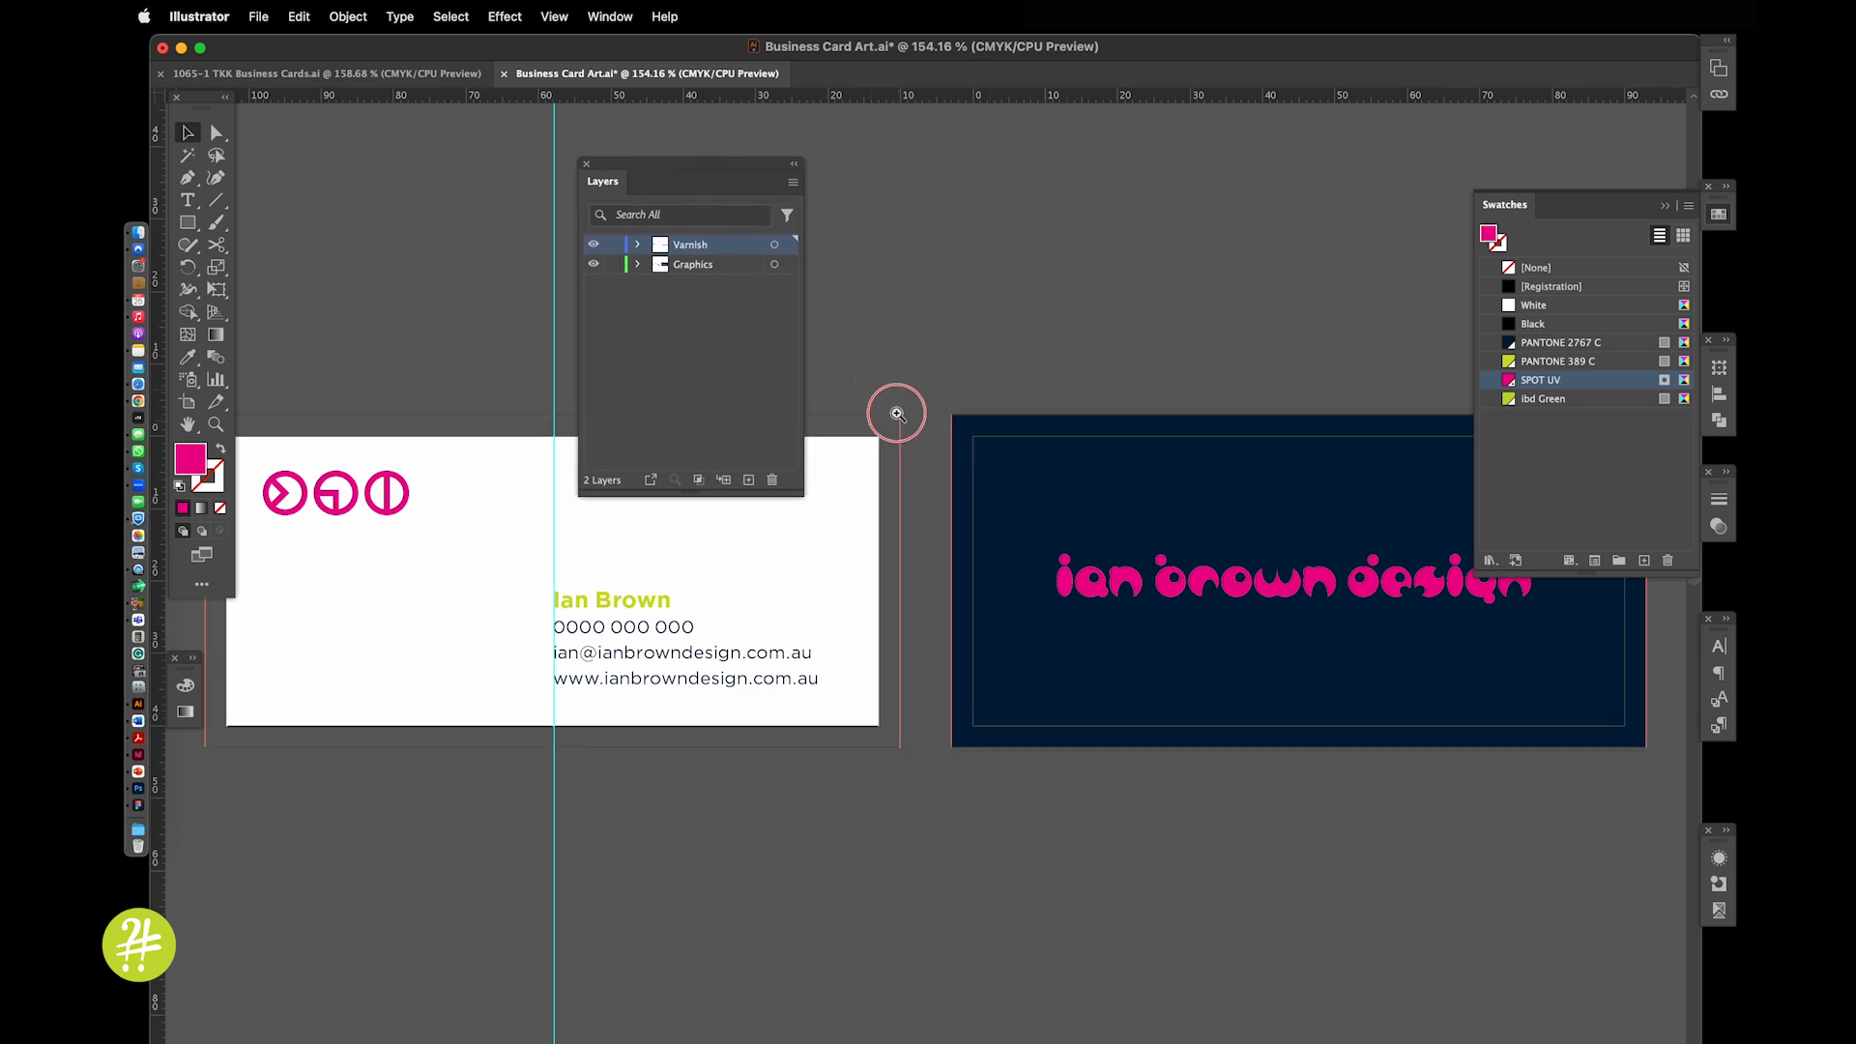
drag(860, 375, 1017, 507)
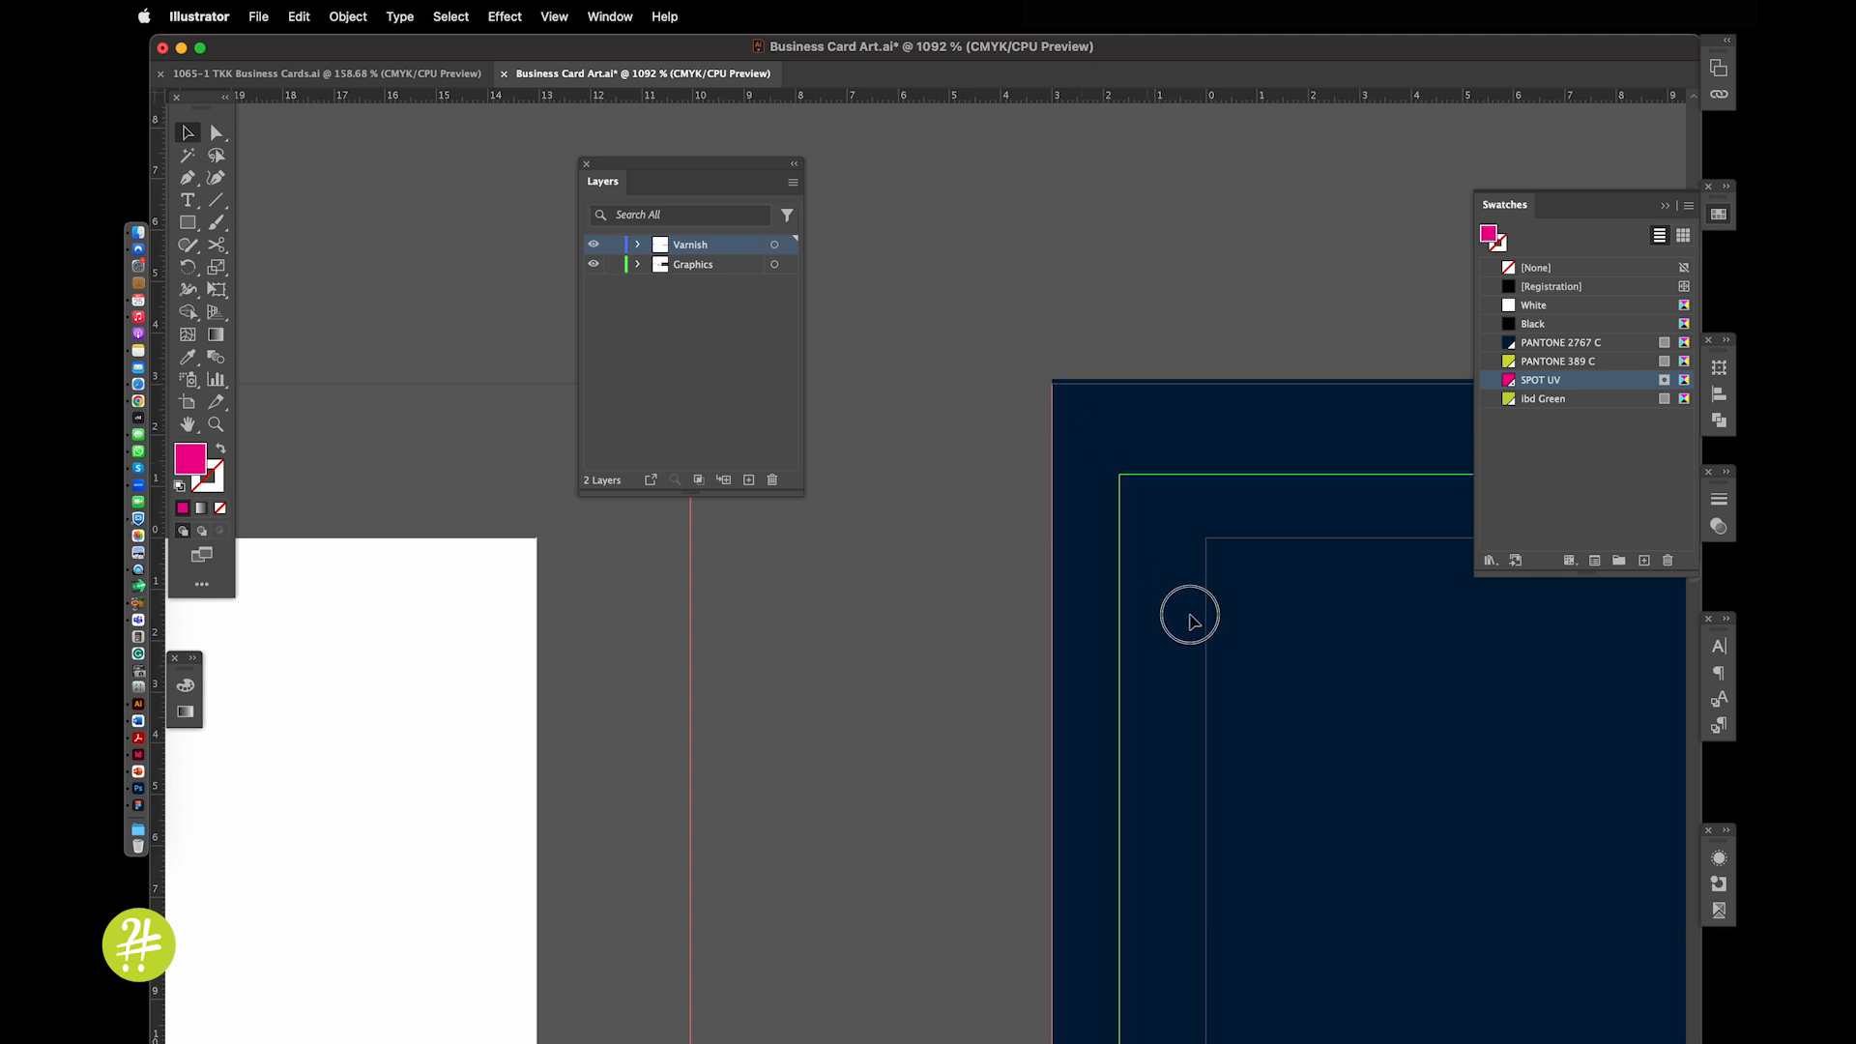
click(1343, 750)
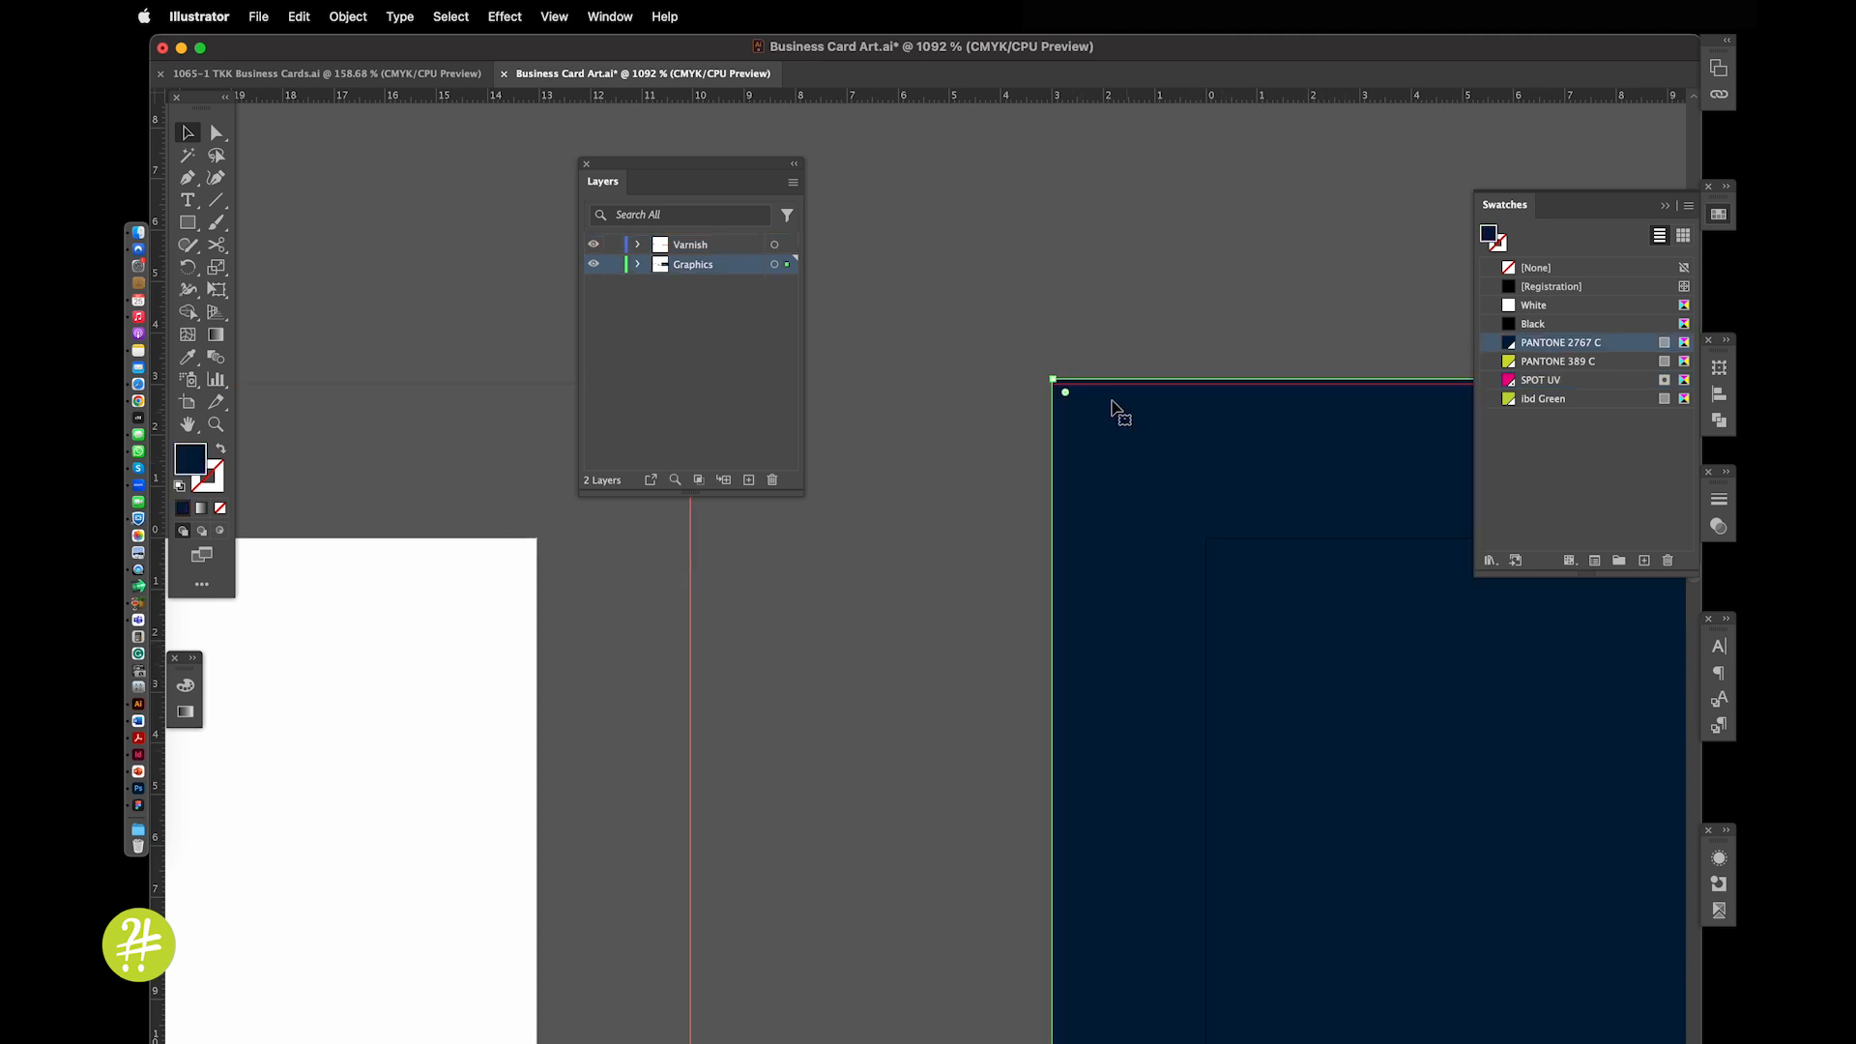
click(1023, 313)
key(super+0)
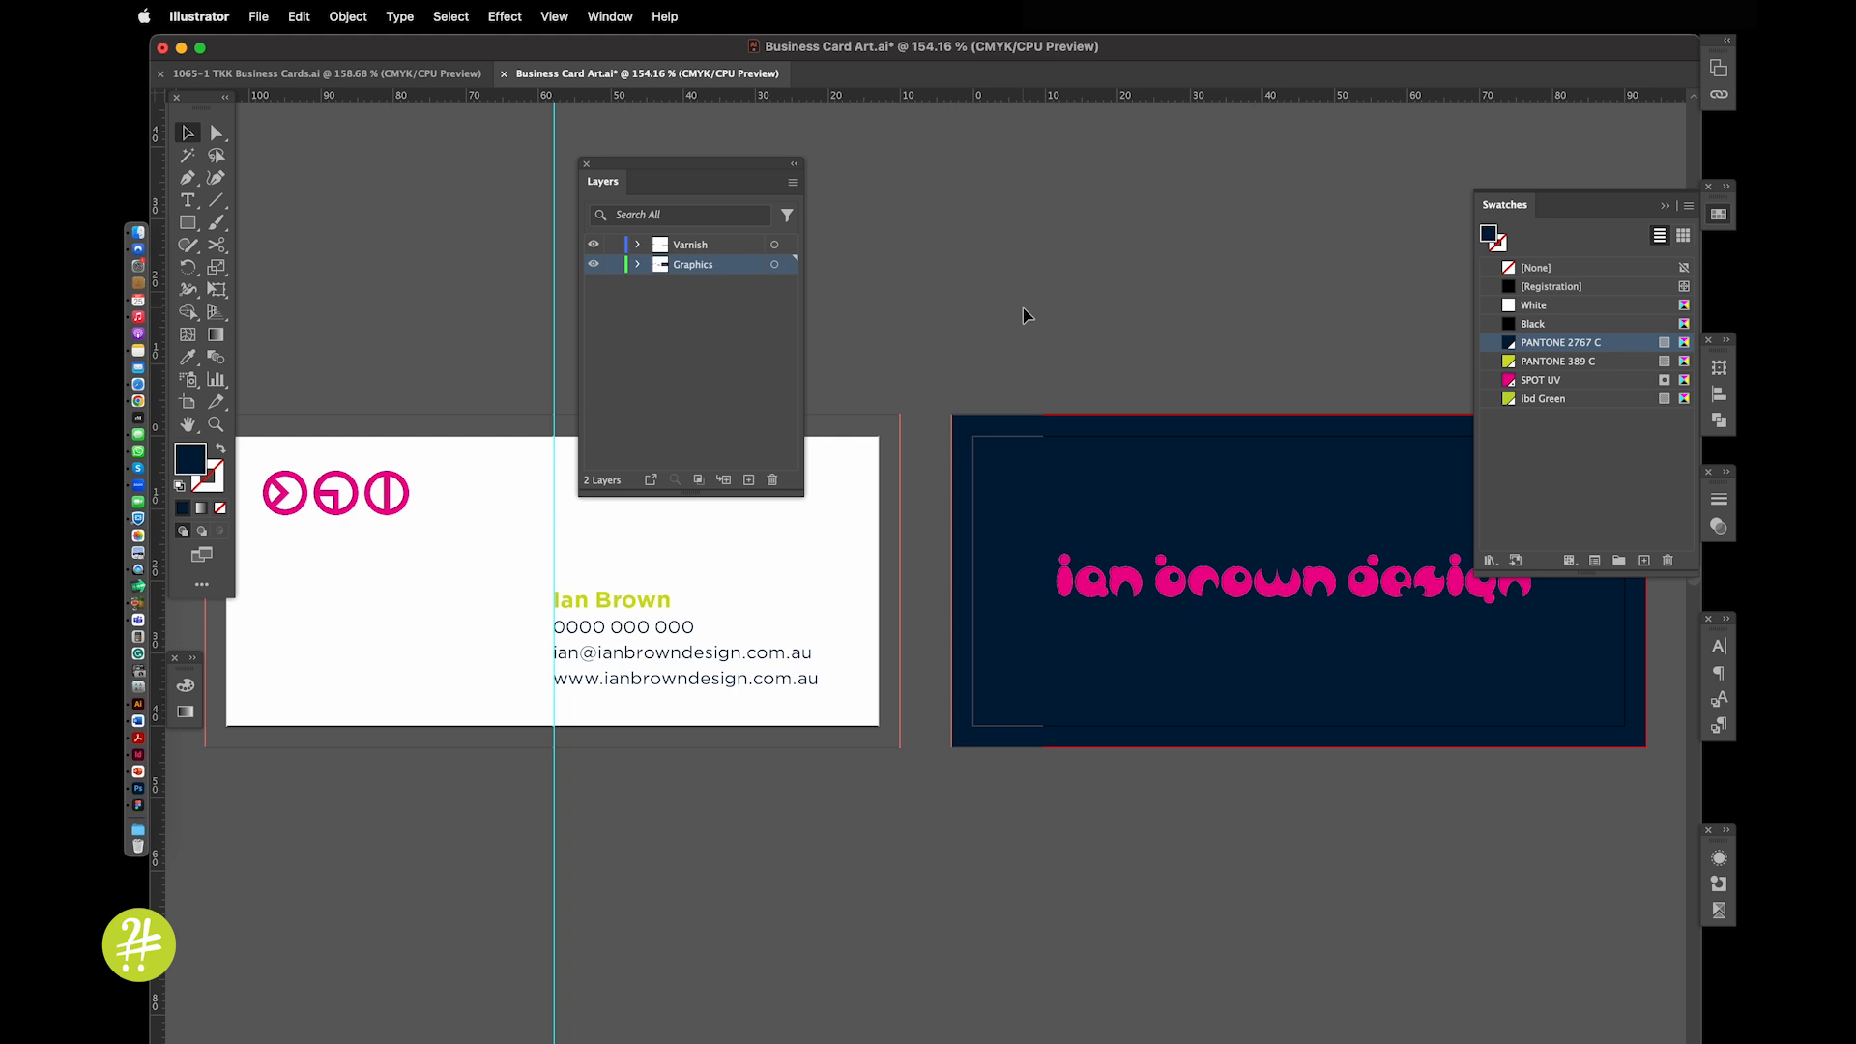
click(1665, 205)
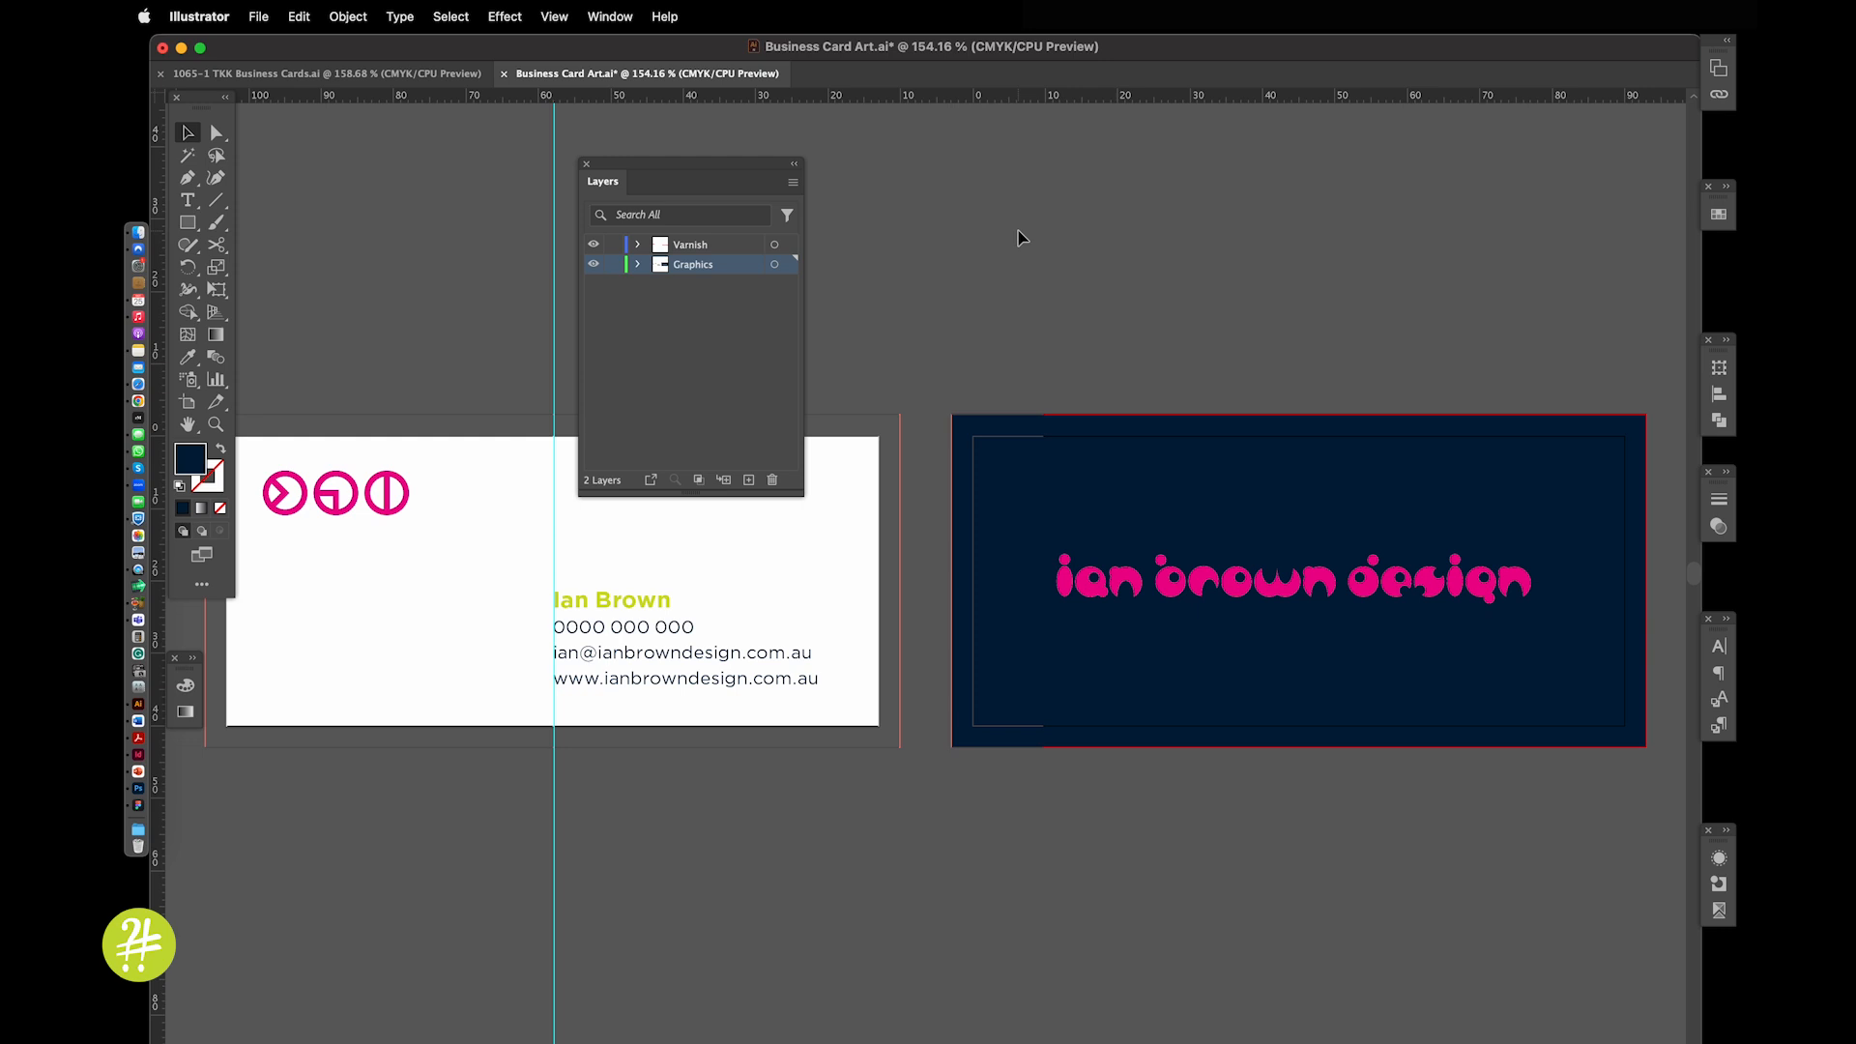
Float the Attributes and Separations Preview panels near the top of the window
click(1719, 883)
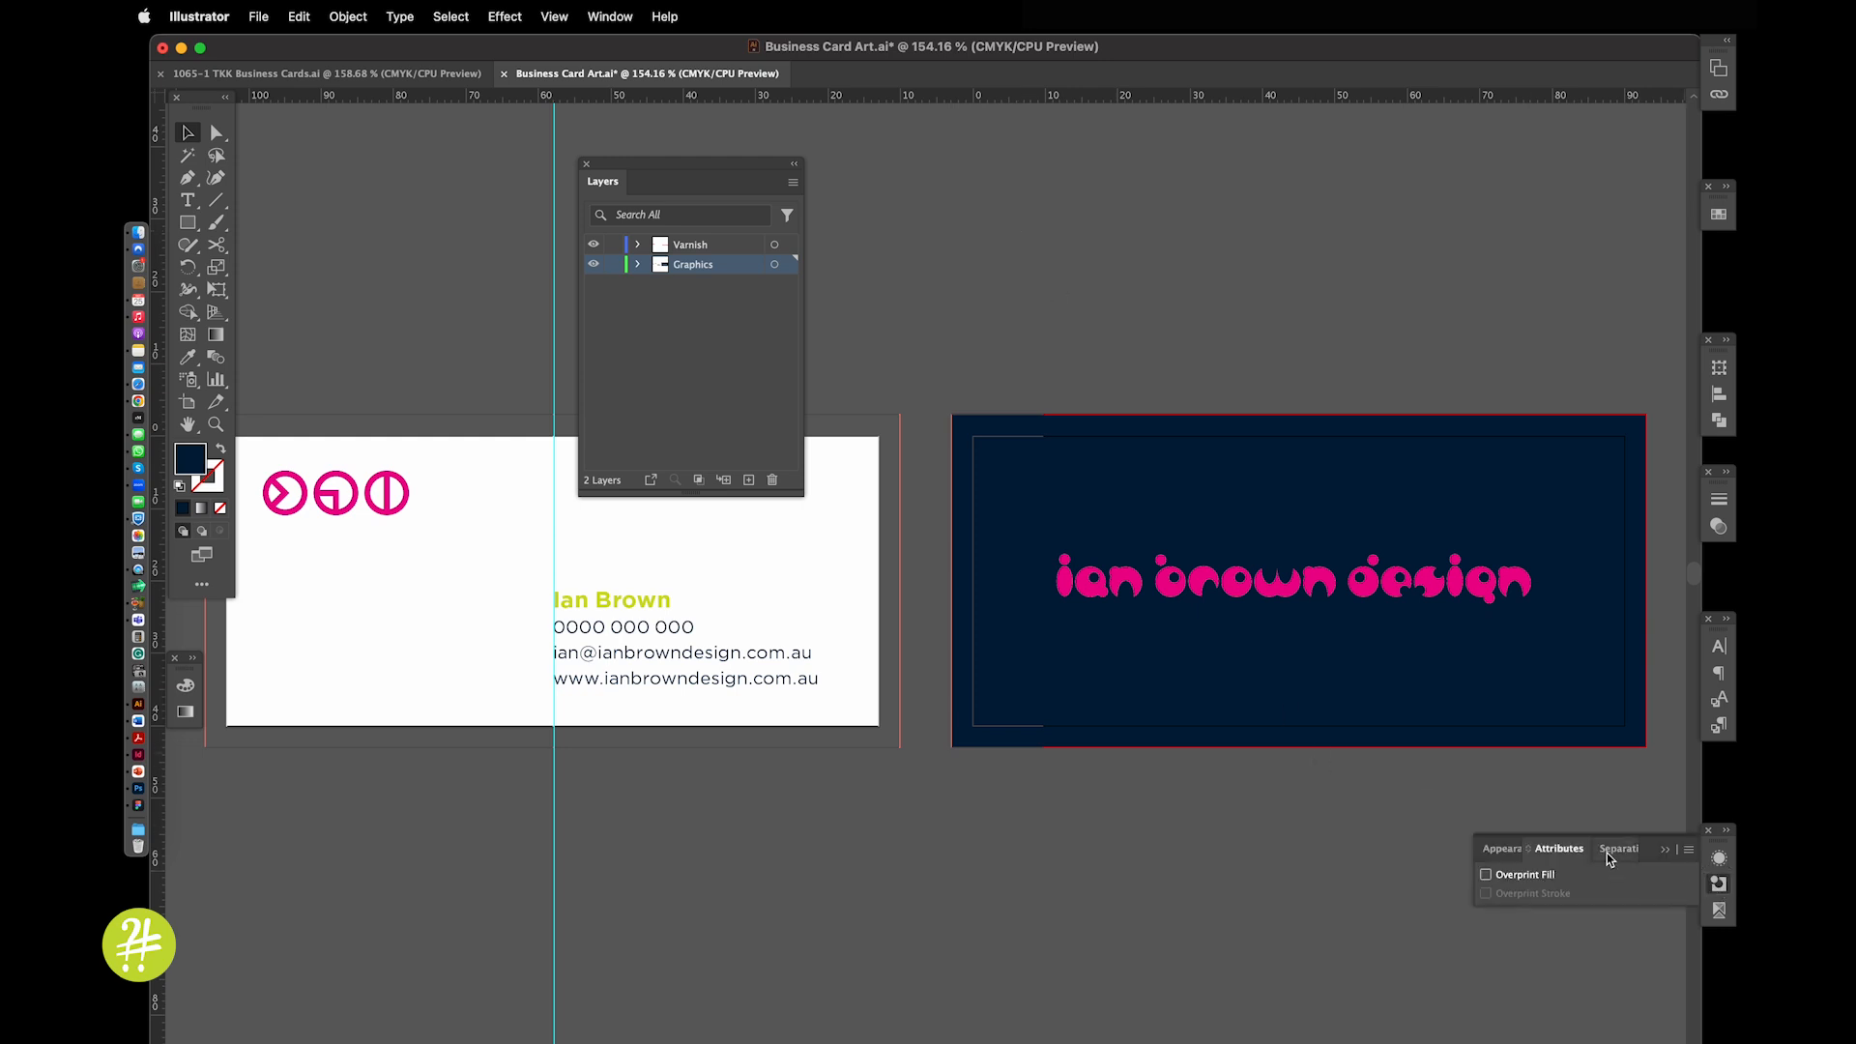
drag(1559, 850, 897, 174)
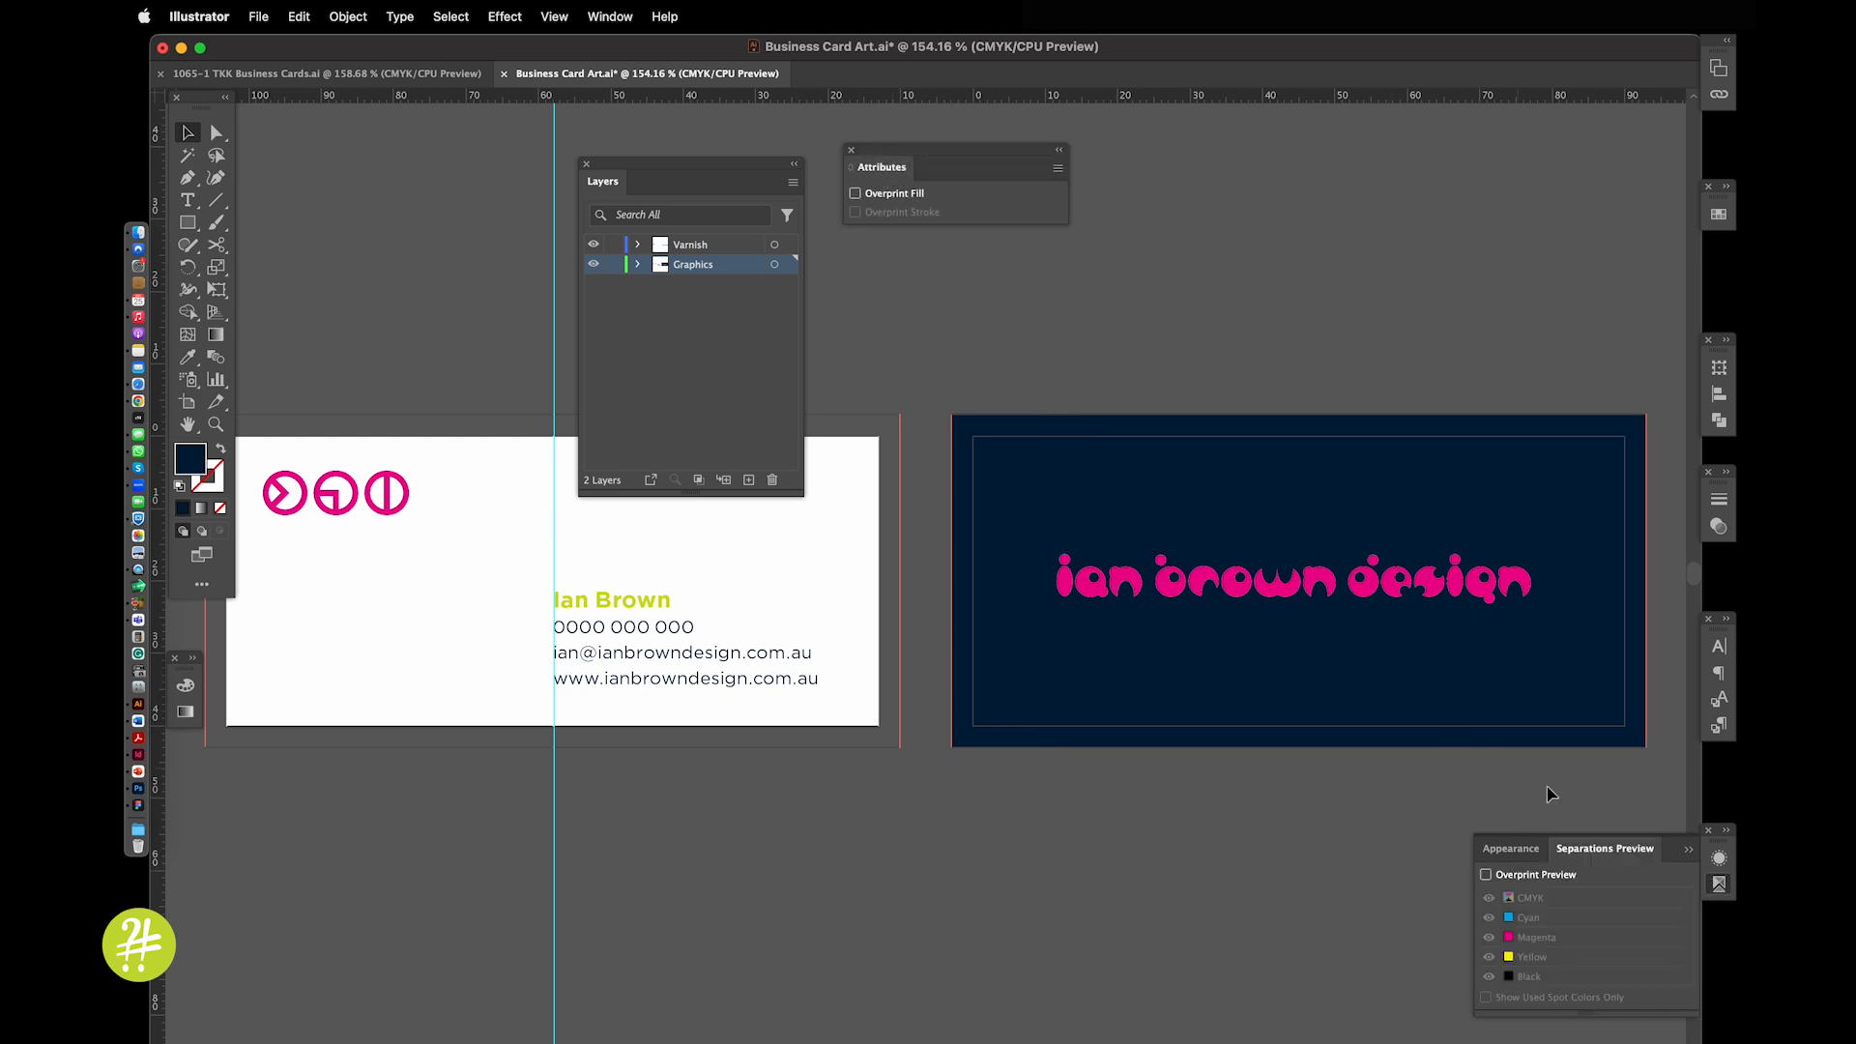
drag(1595, 849, 1154, 162)
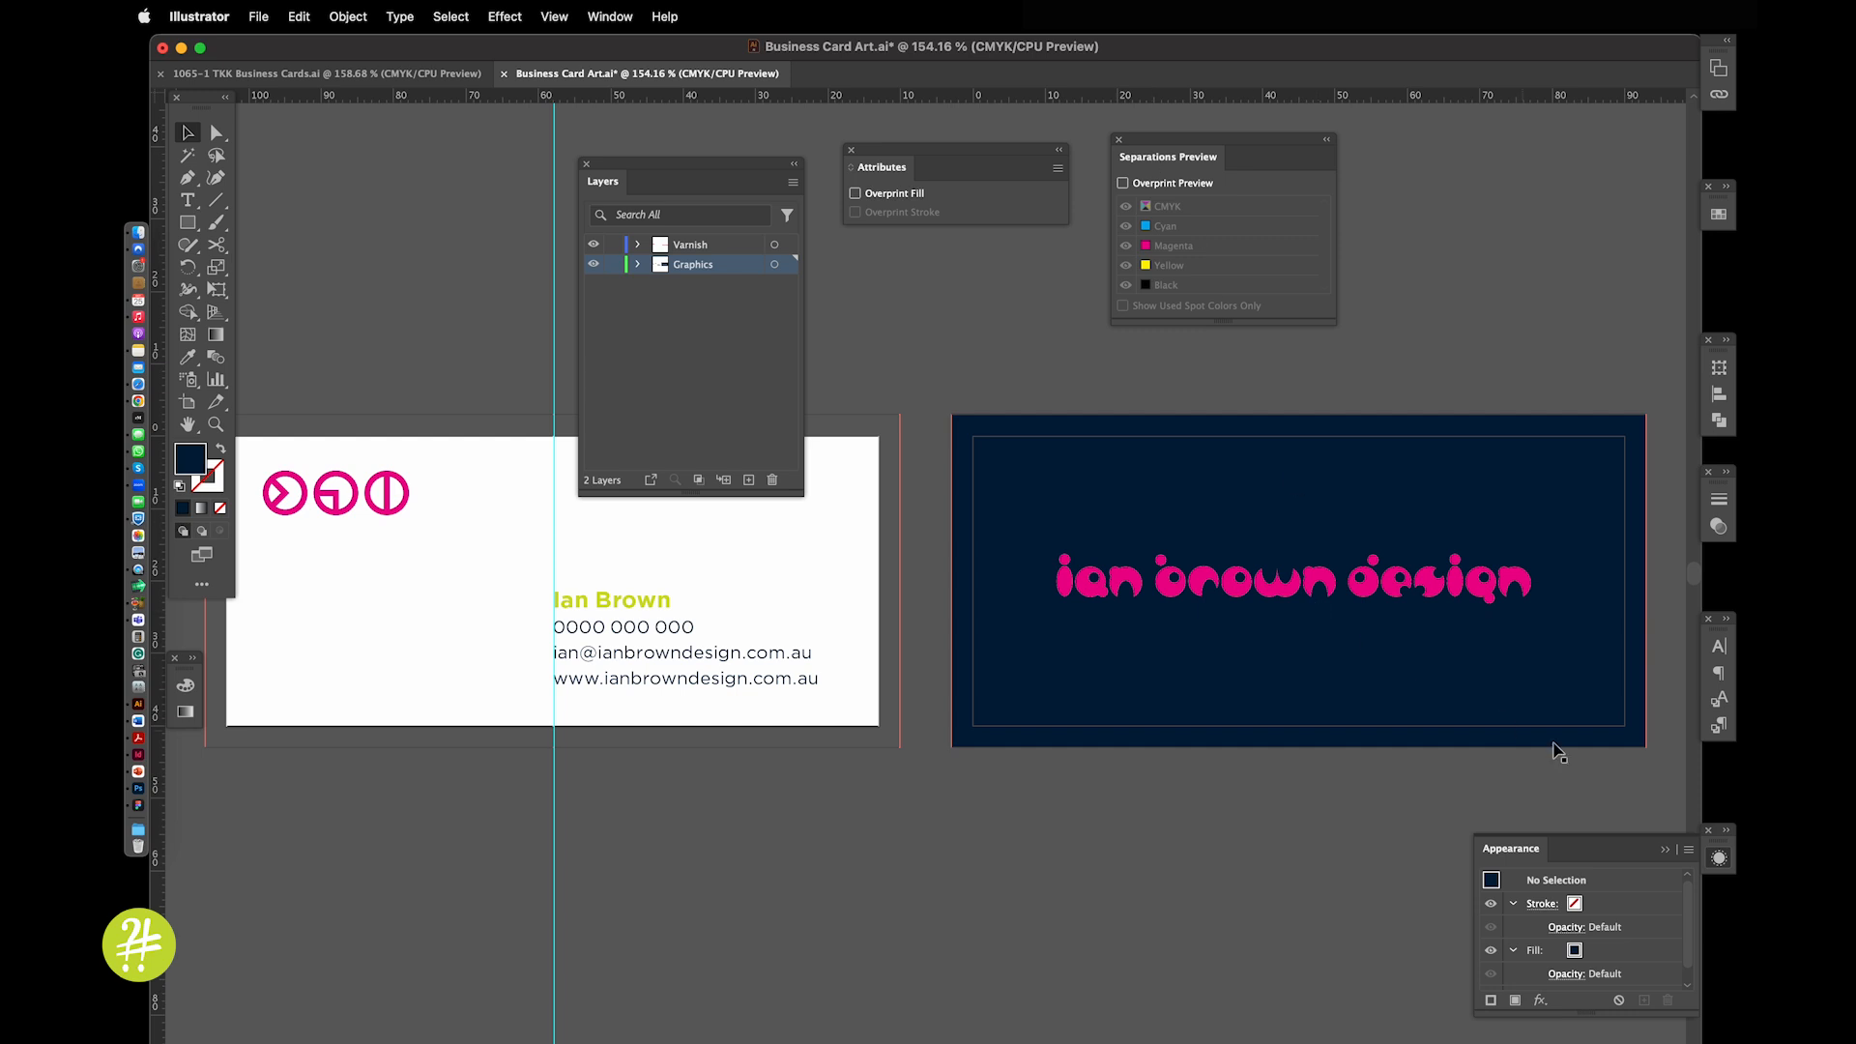
click(1663, 849)
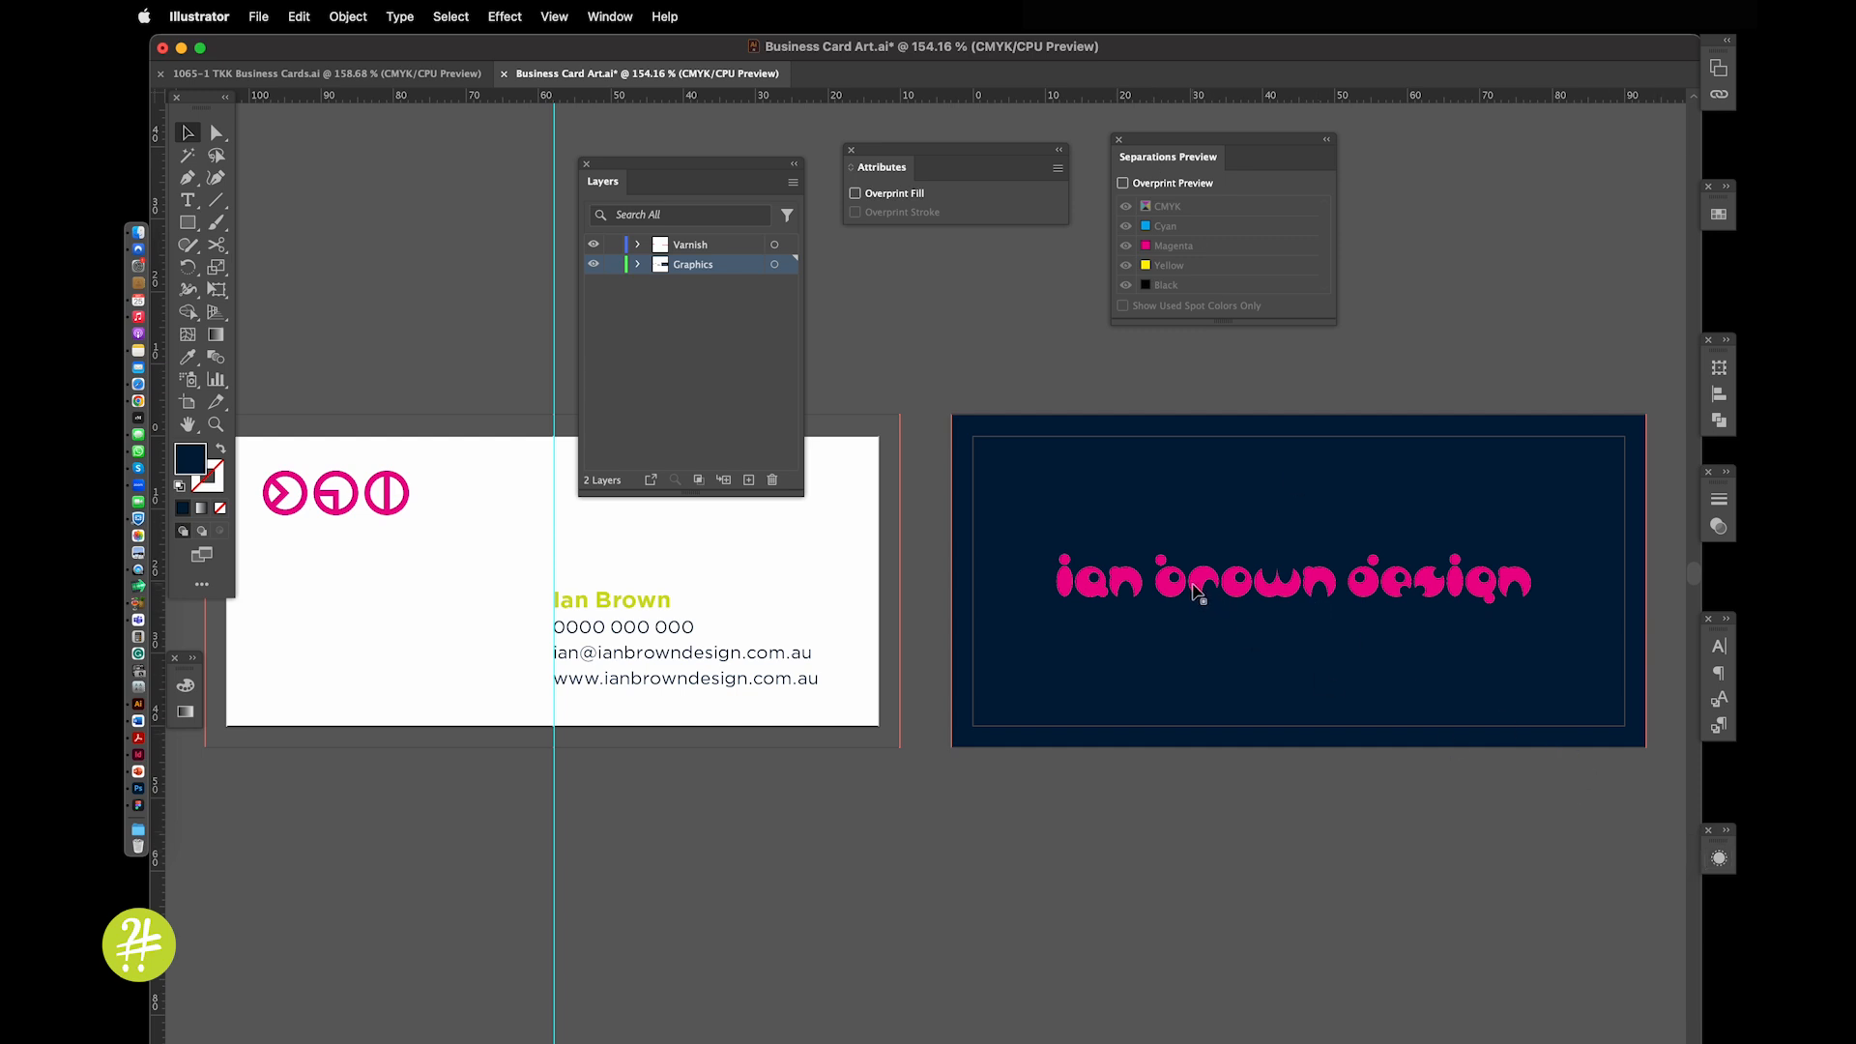
click(1202, 592)
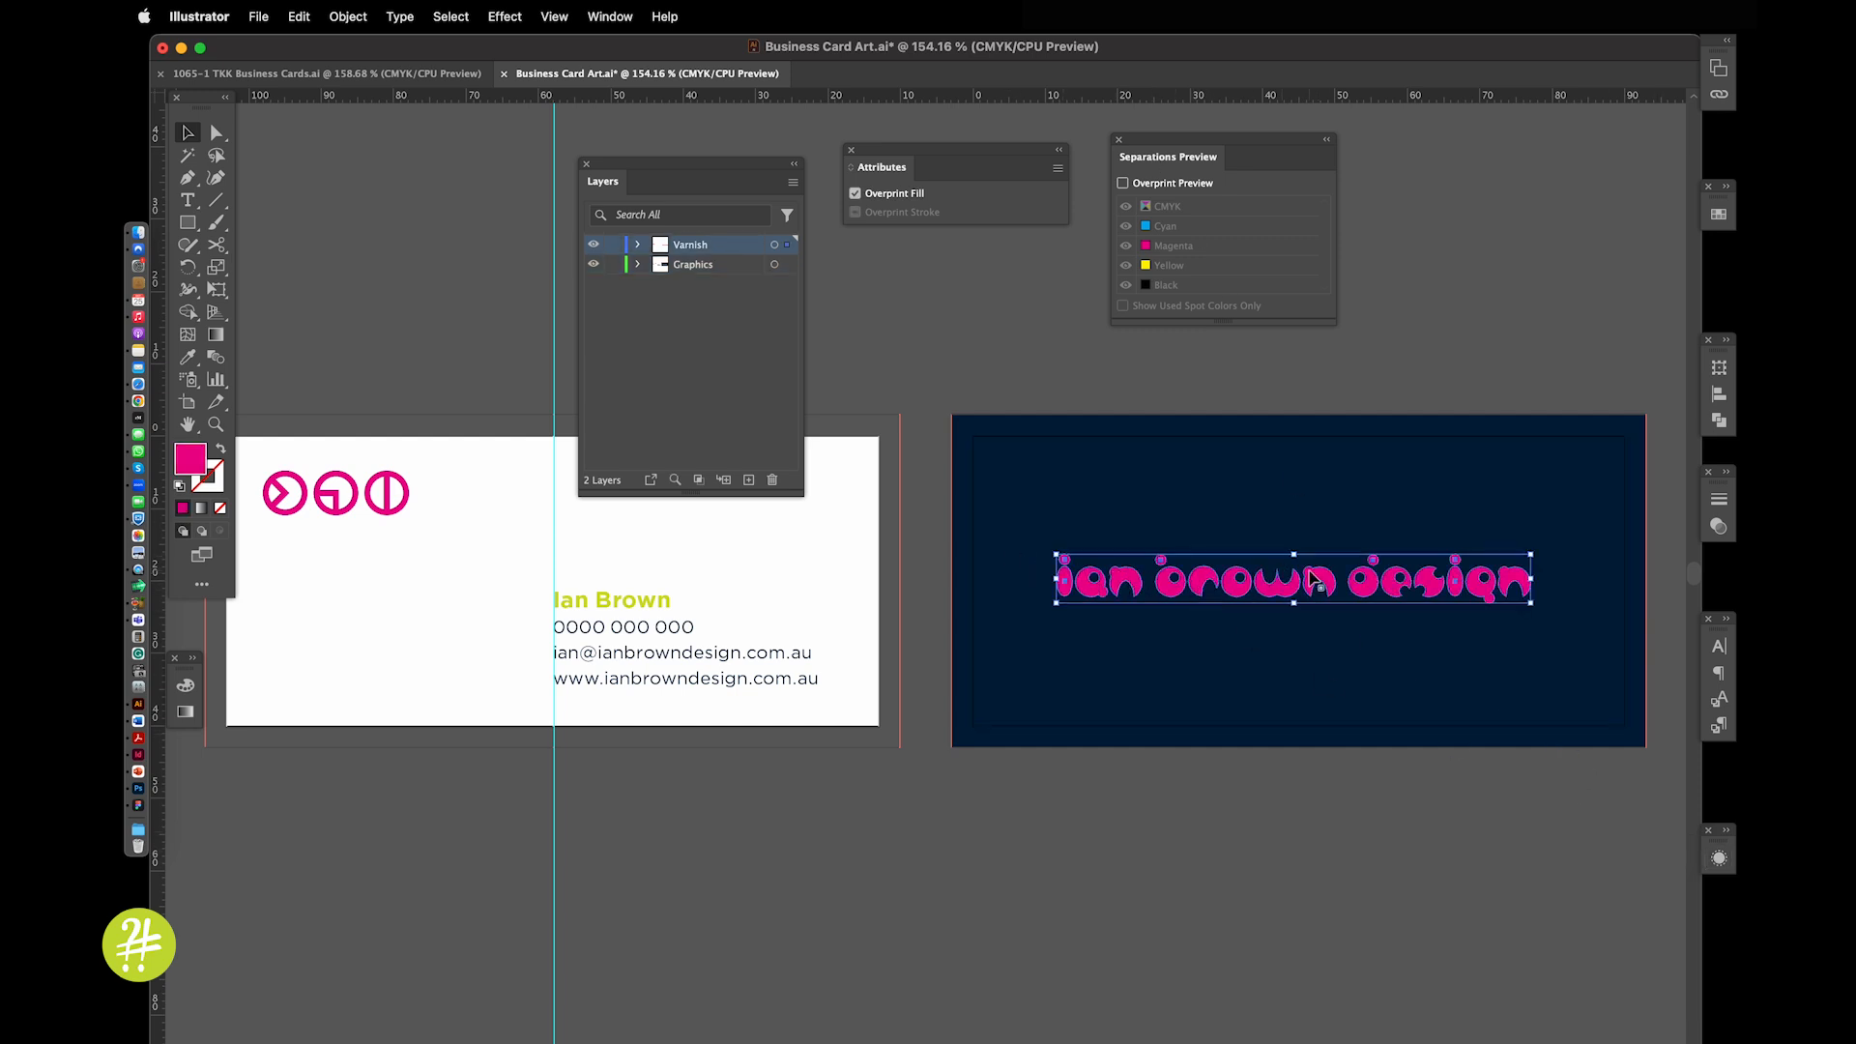
click(1234, 592)
drag(1233, 592, 1235, 661)
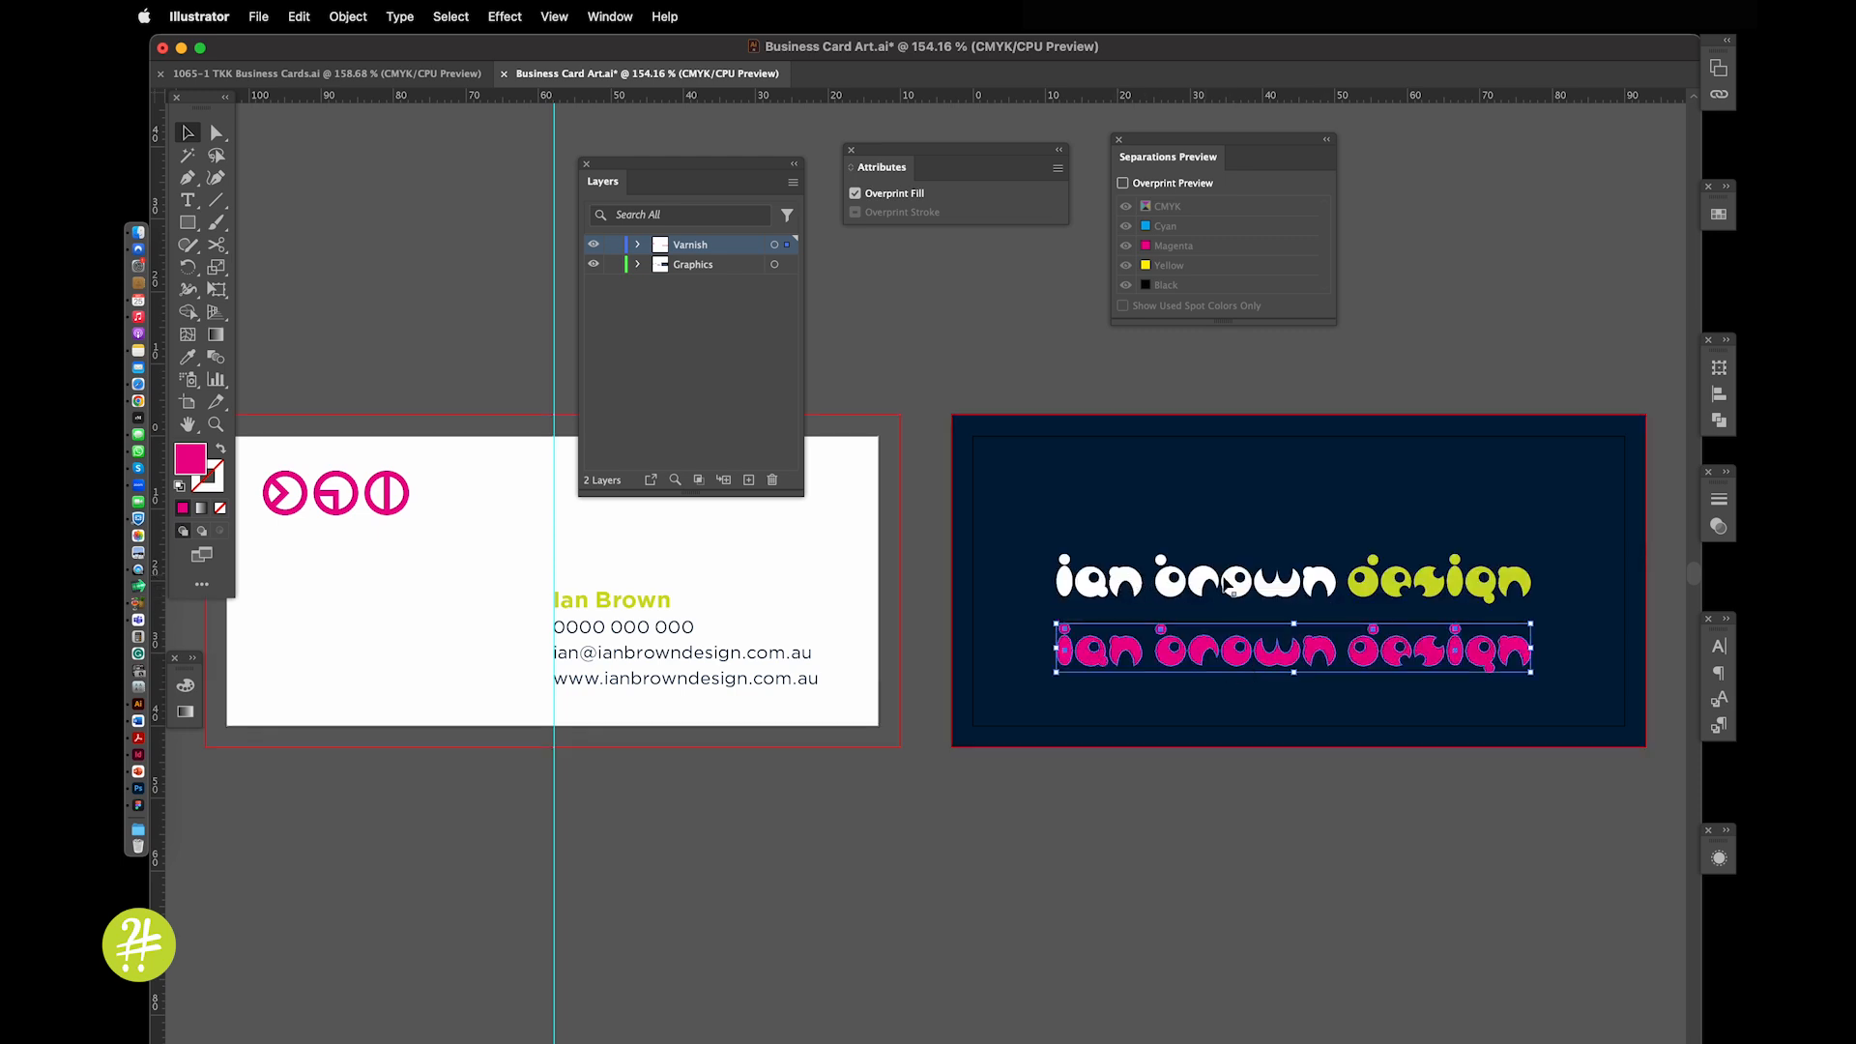
key(super+z)
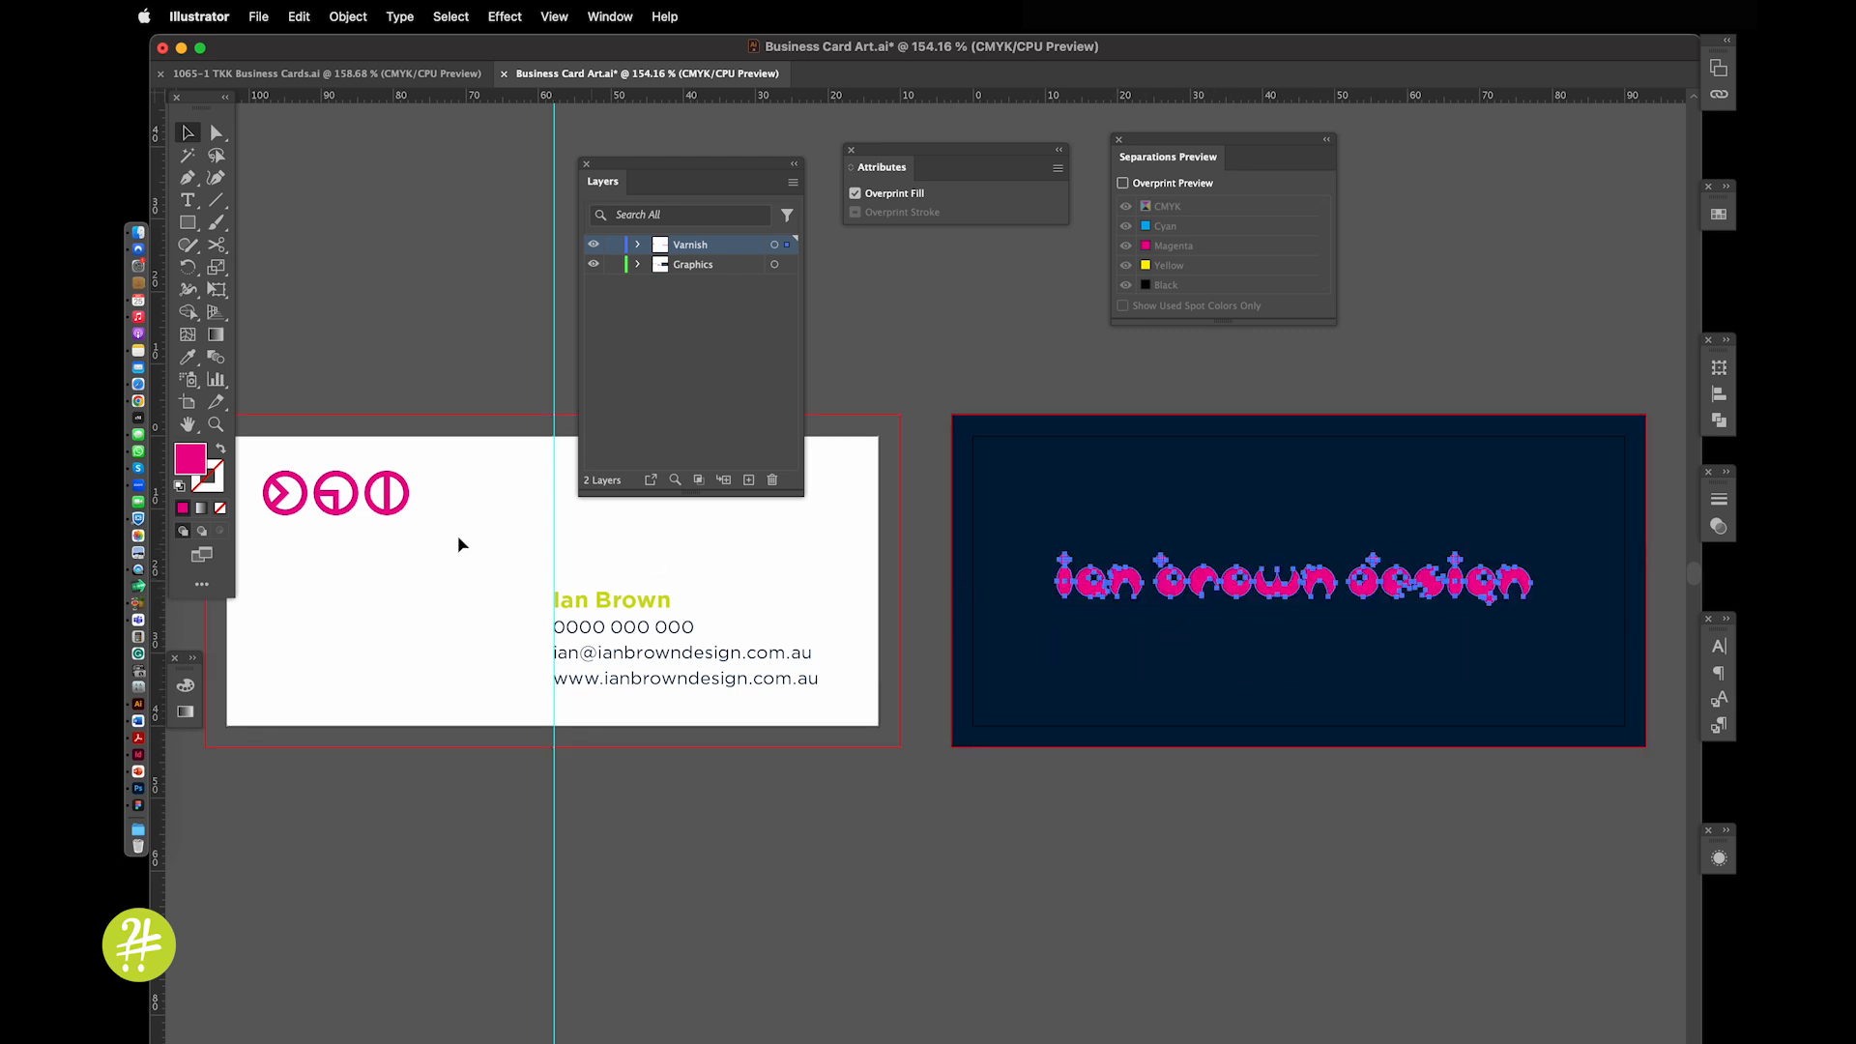
drag(384, 513, 399, 585)
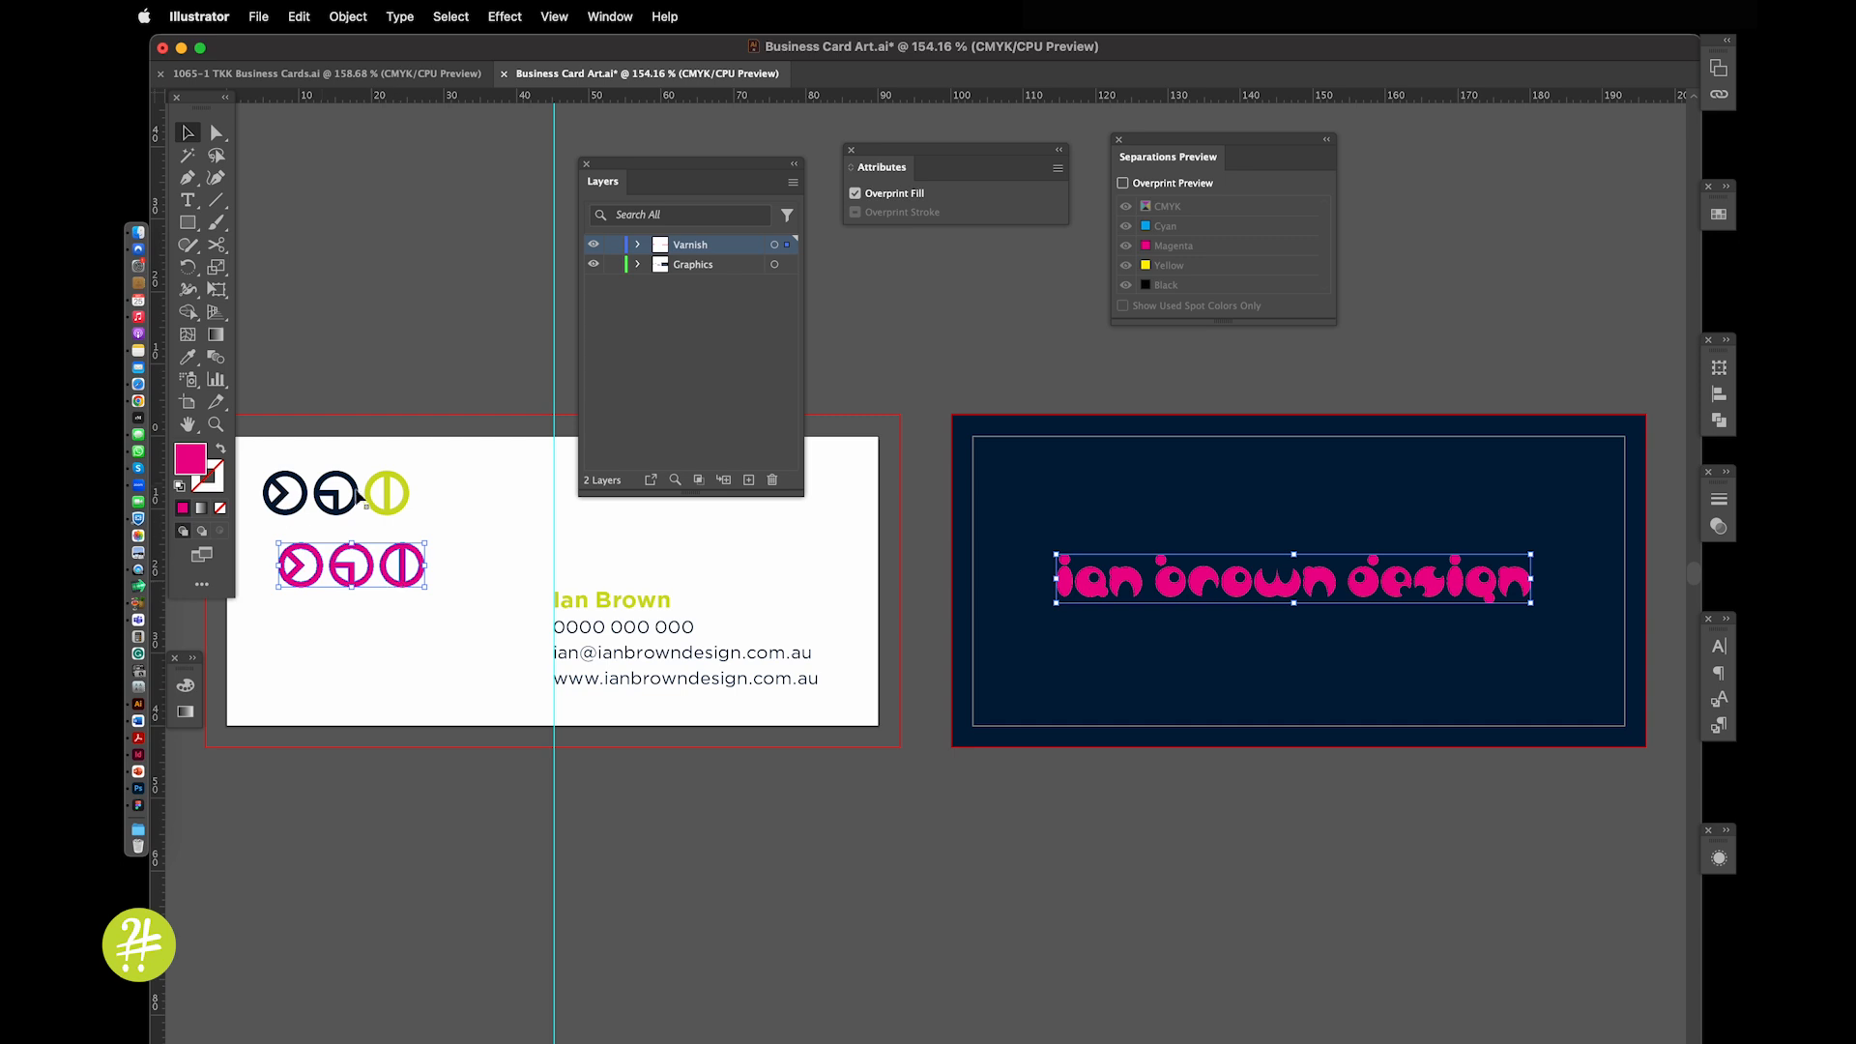
key(super+z)
In the TKK Business Cards file, move the pink circle aside and back, then centre the top cards
click(396, 73)
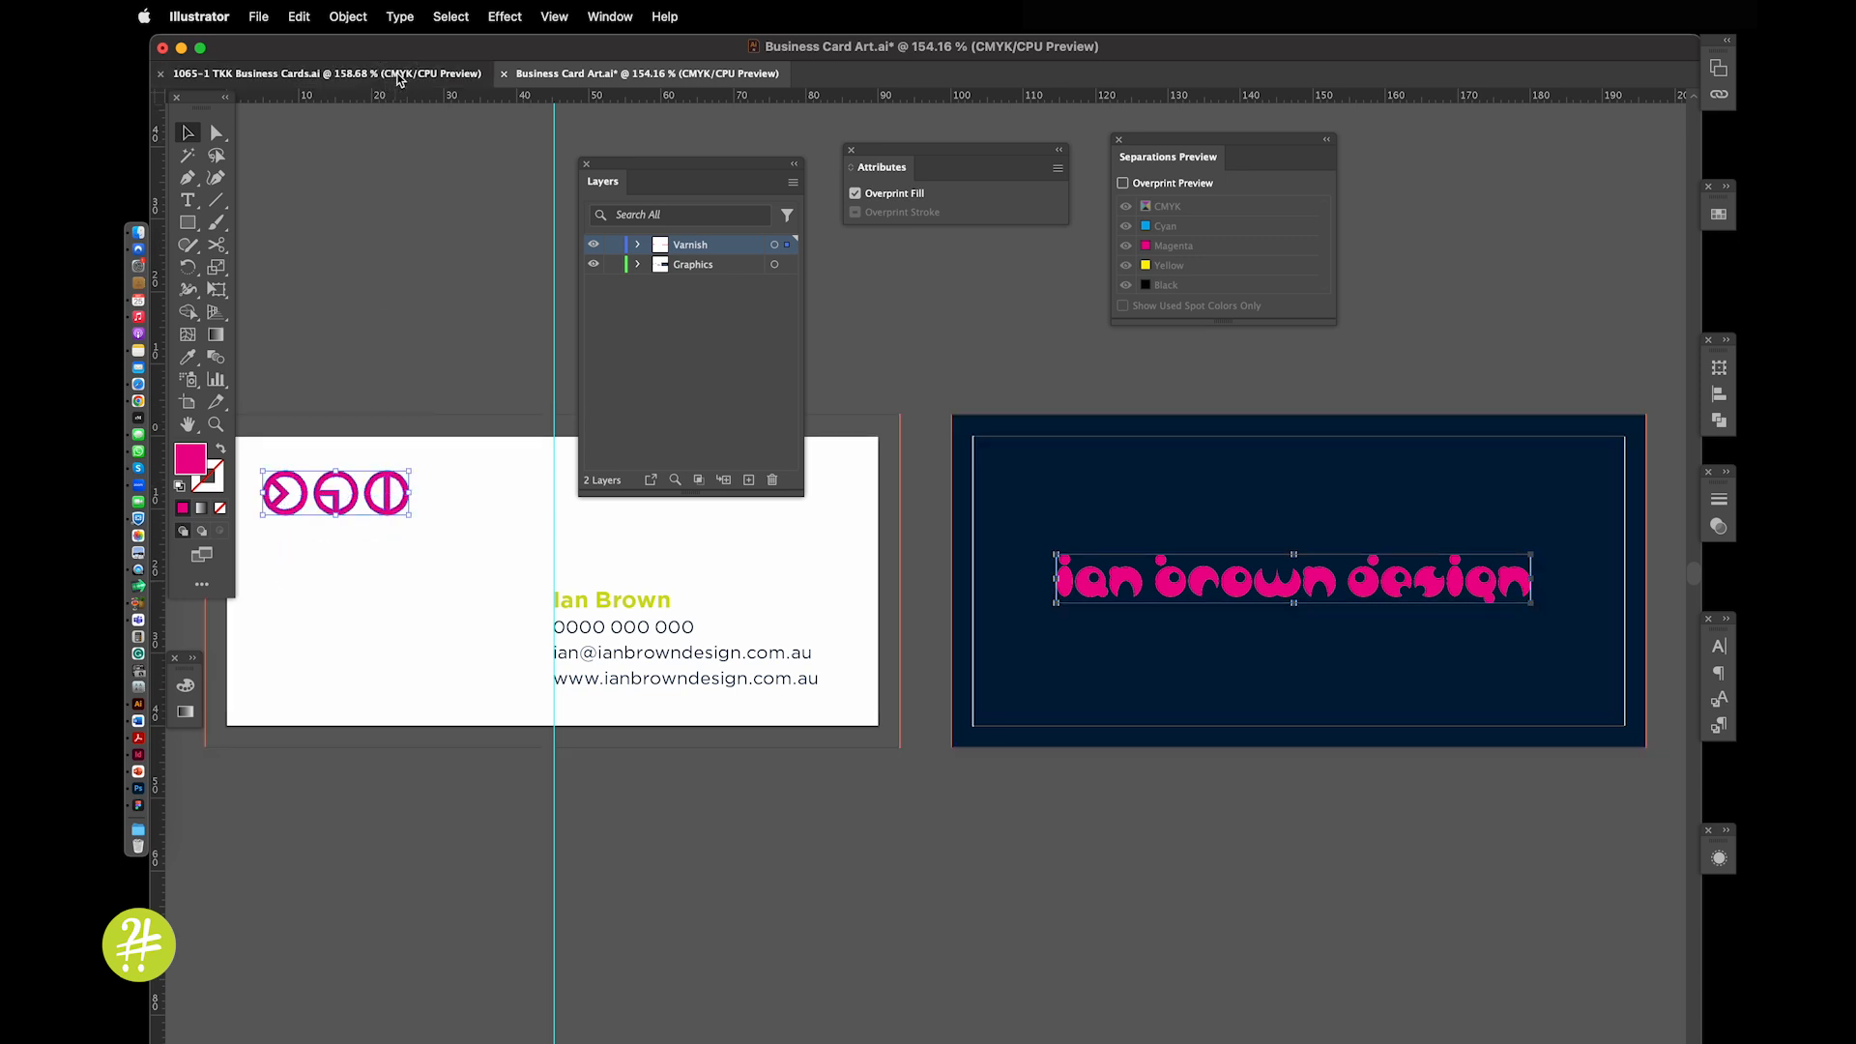
drag(1156, 416, 873, 641)
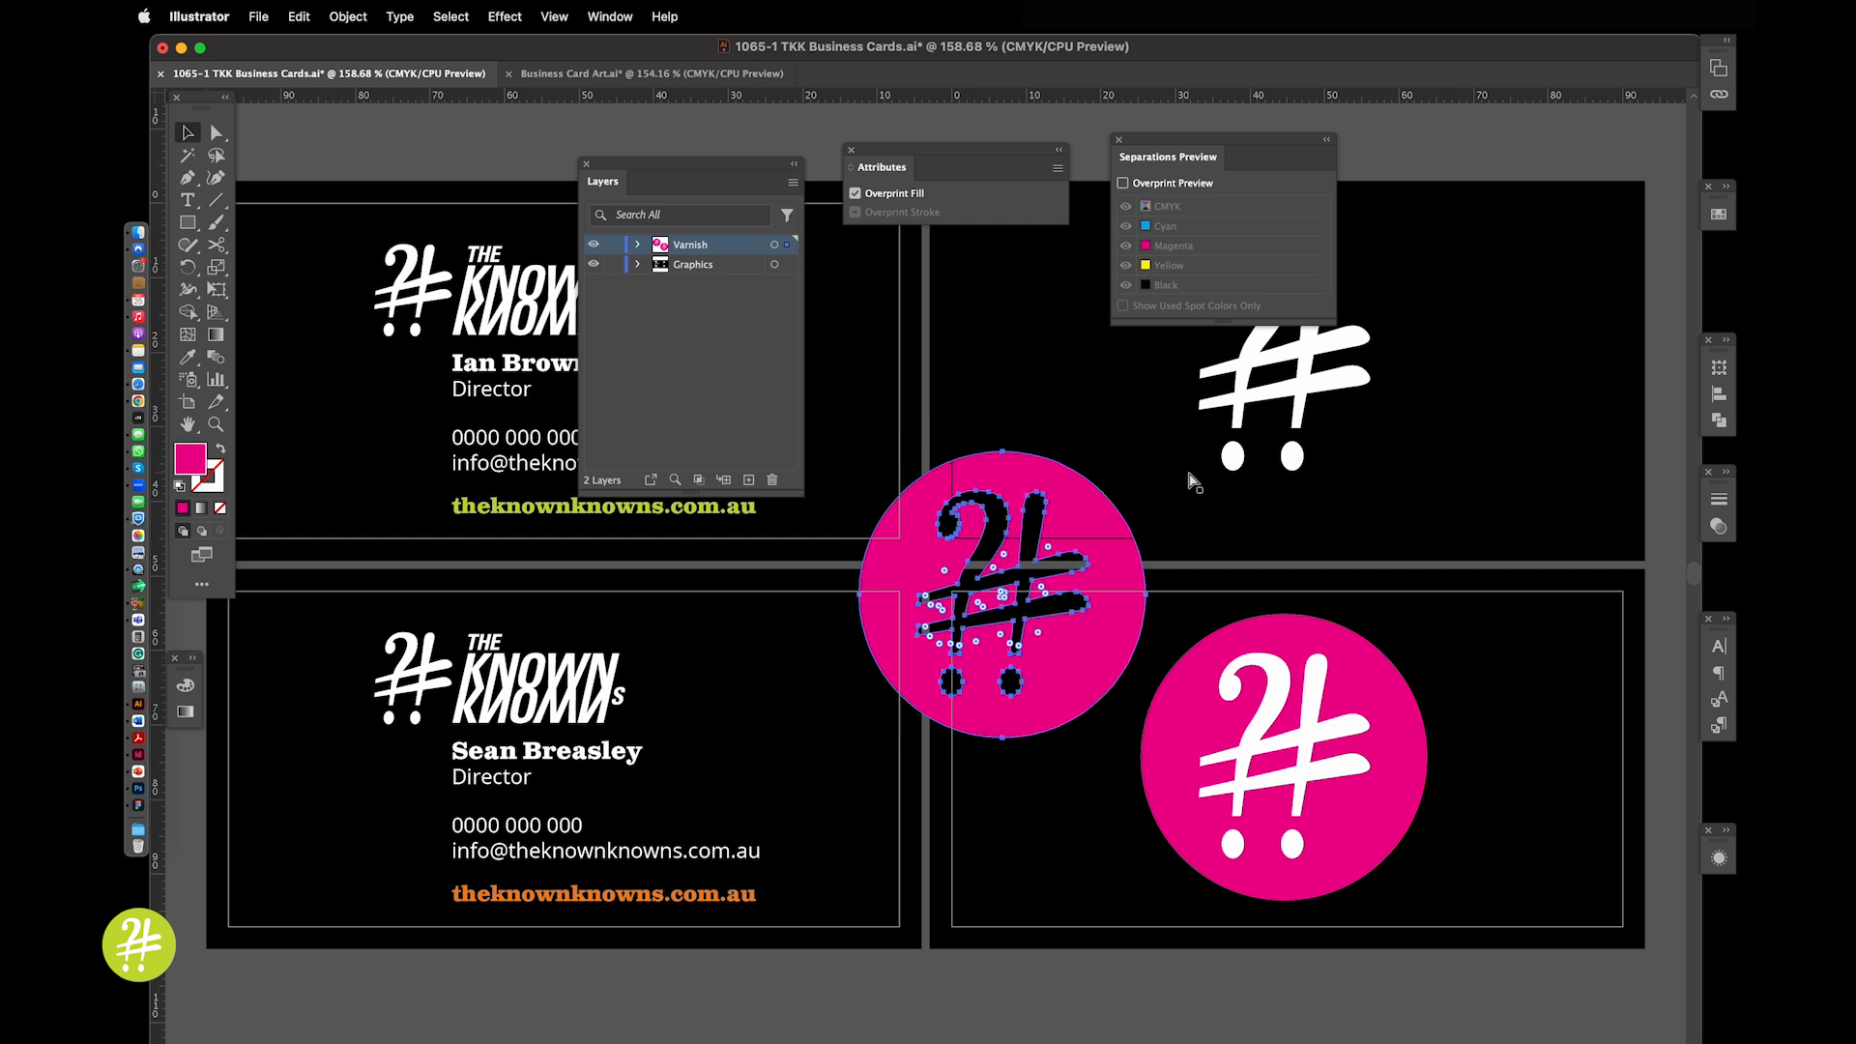
key(super+z)
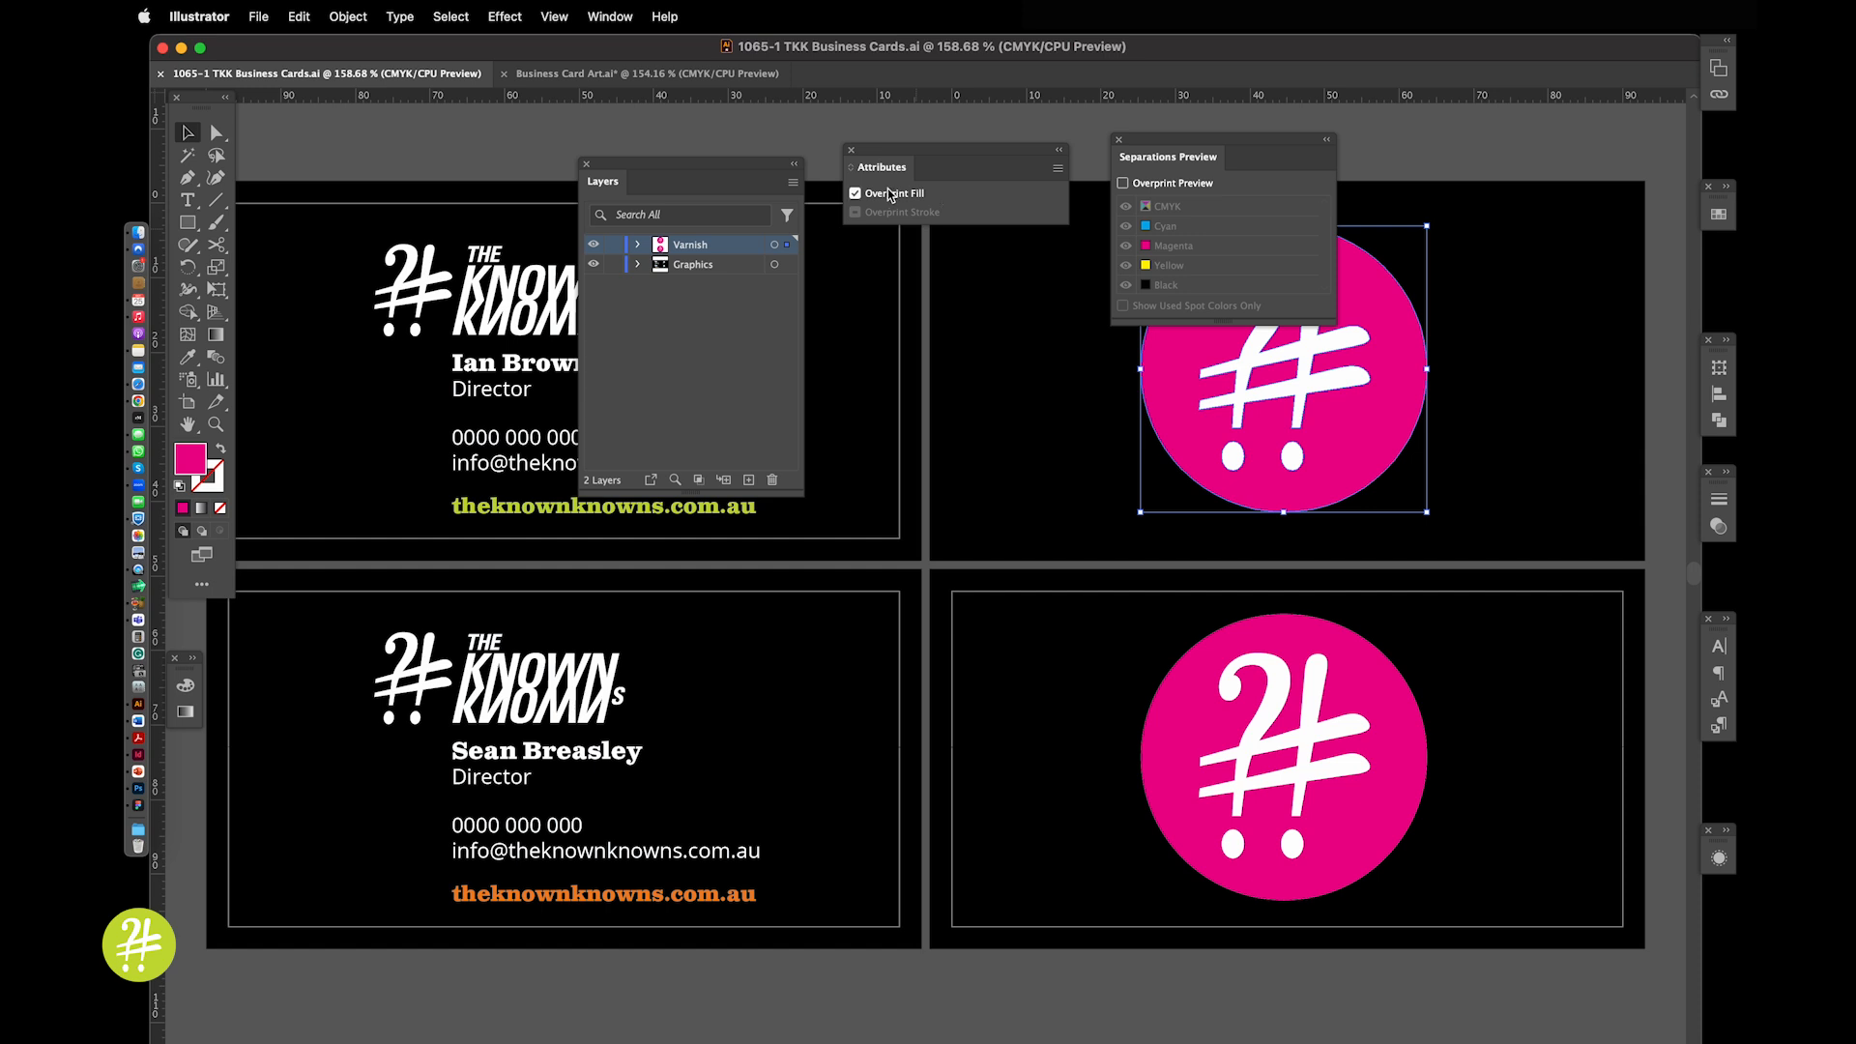
click(610, 16)
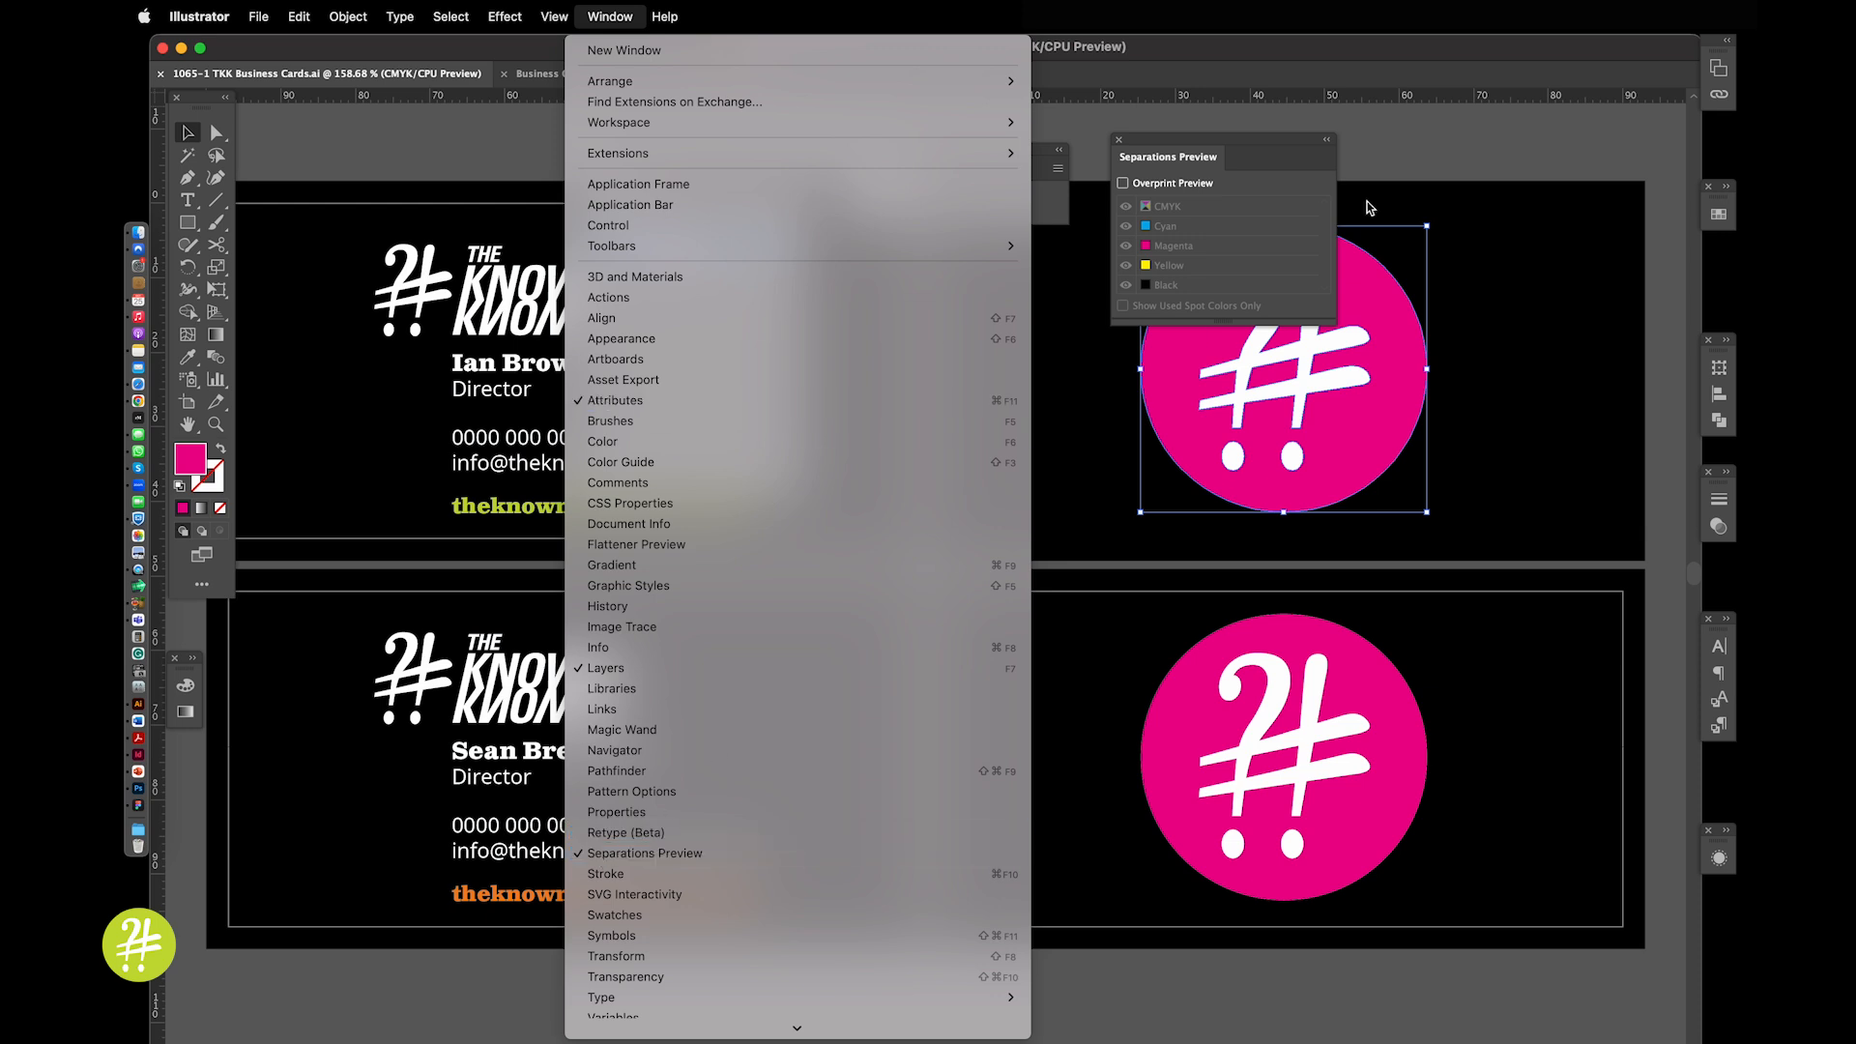
click(1453, 151)
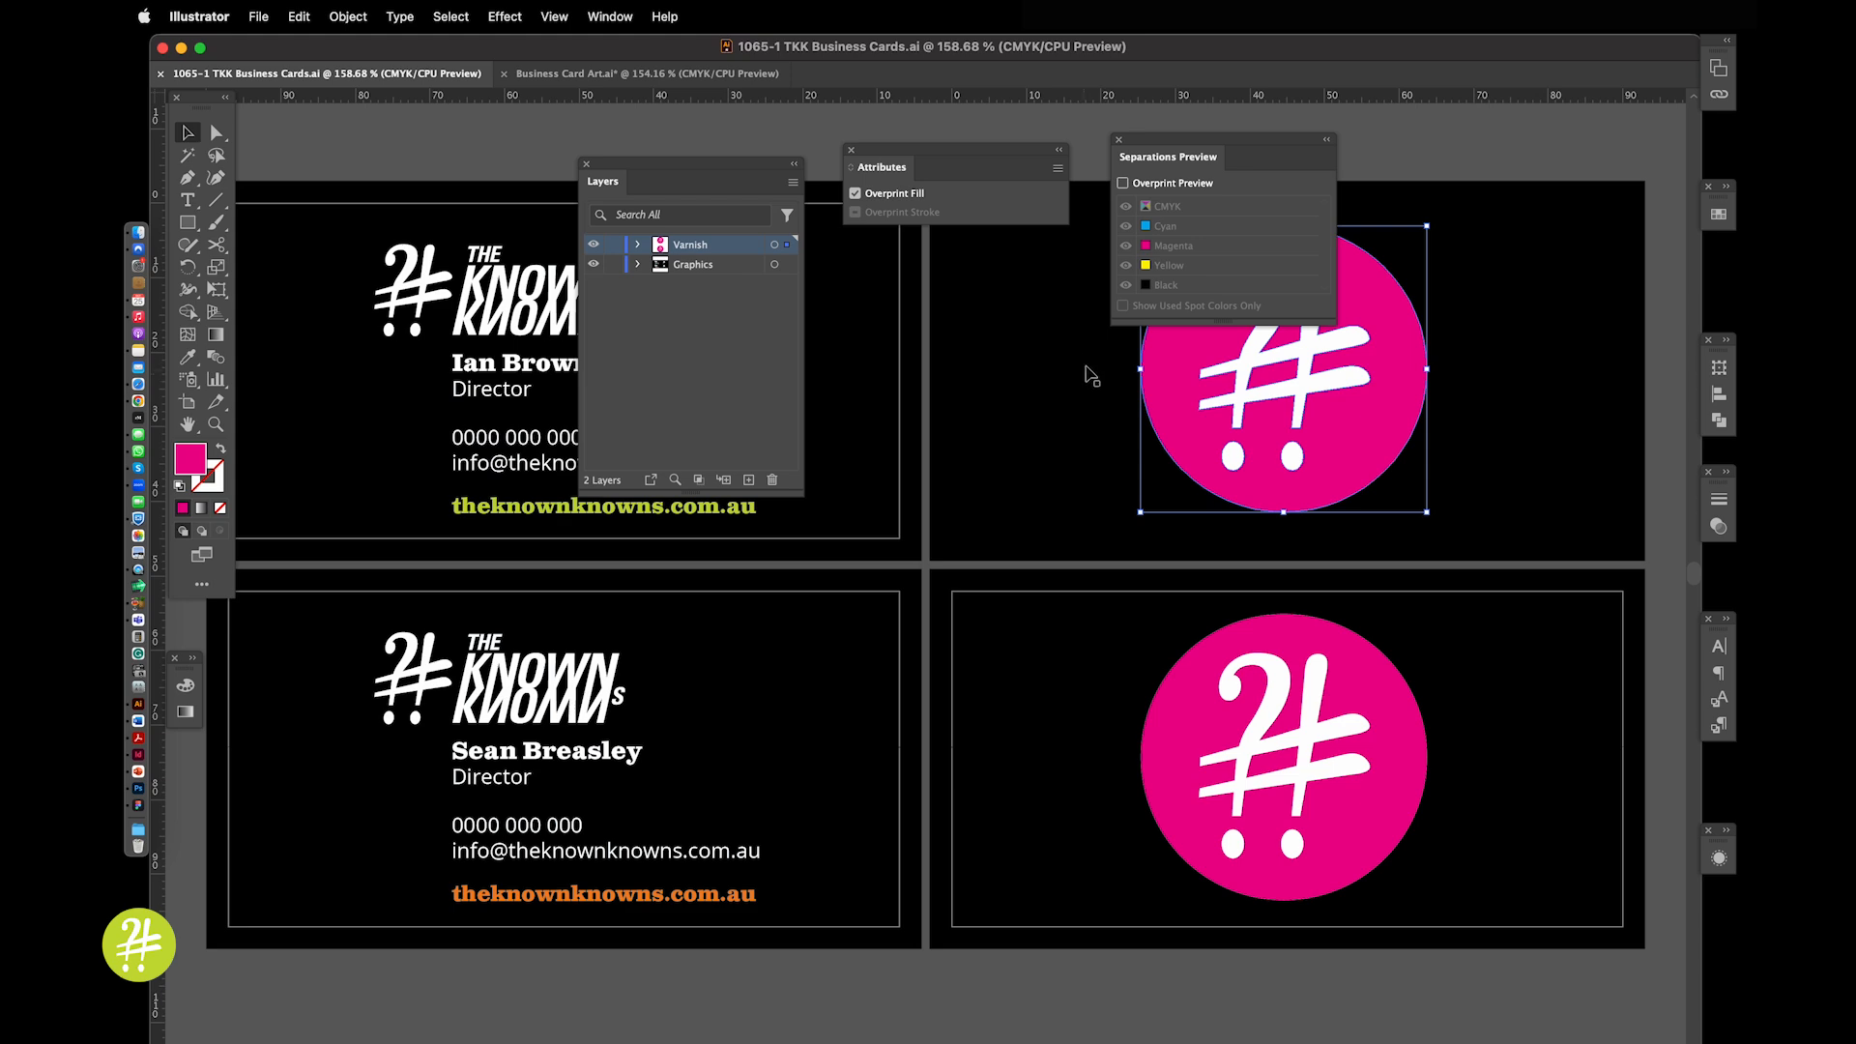
drag(1080, 332, 1019, 506)
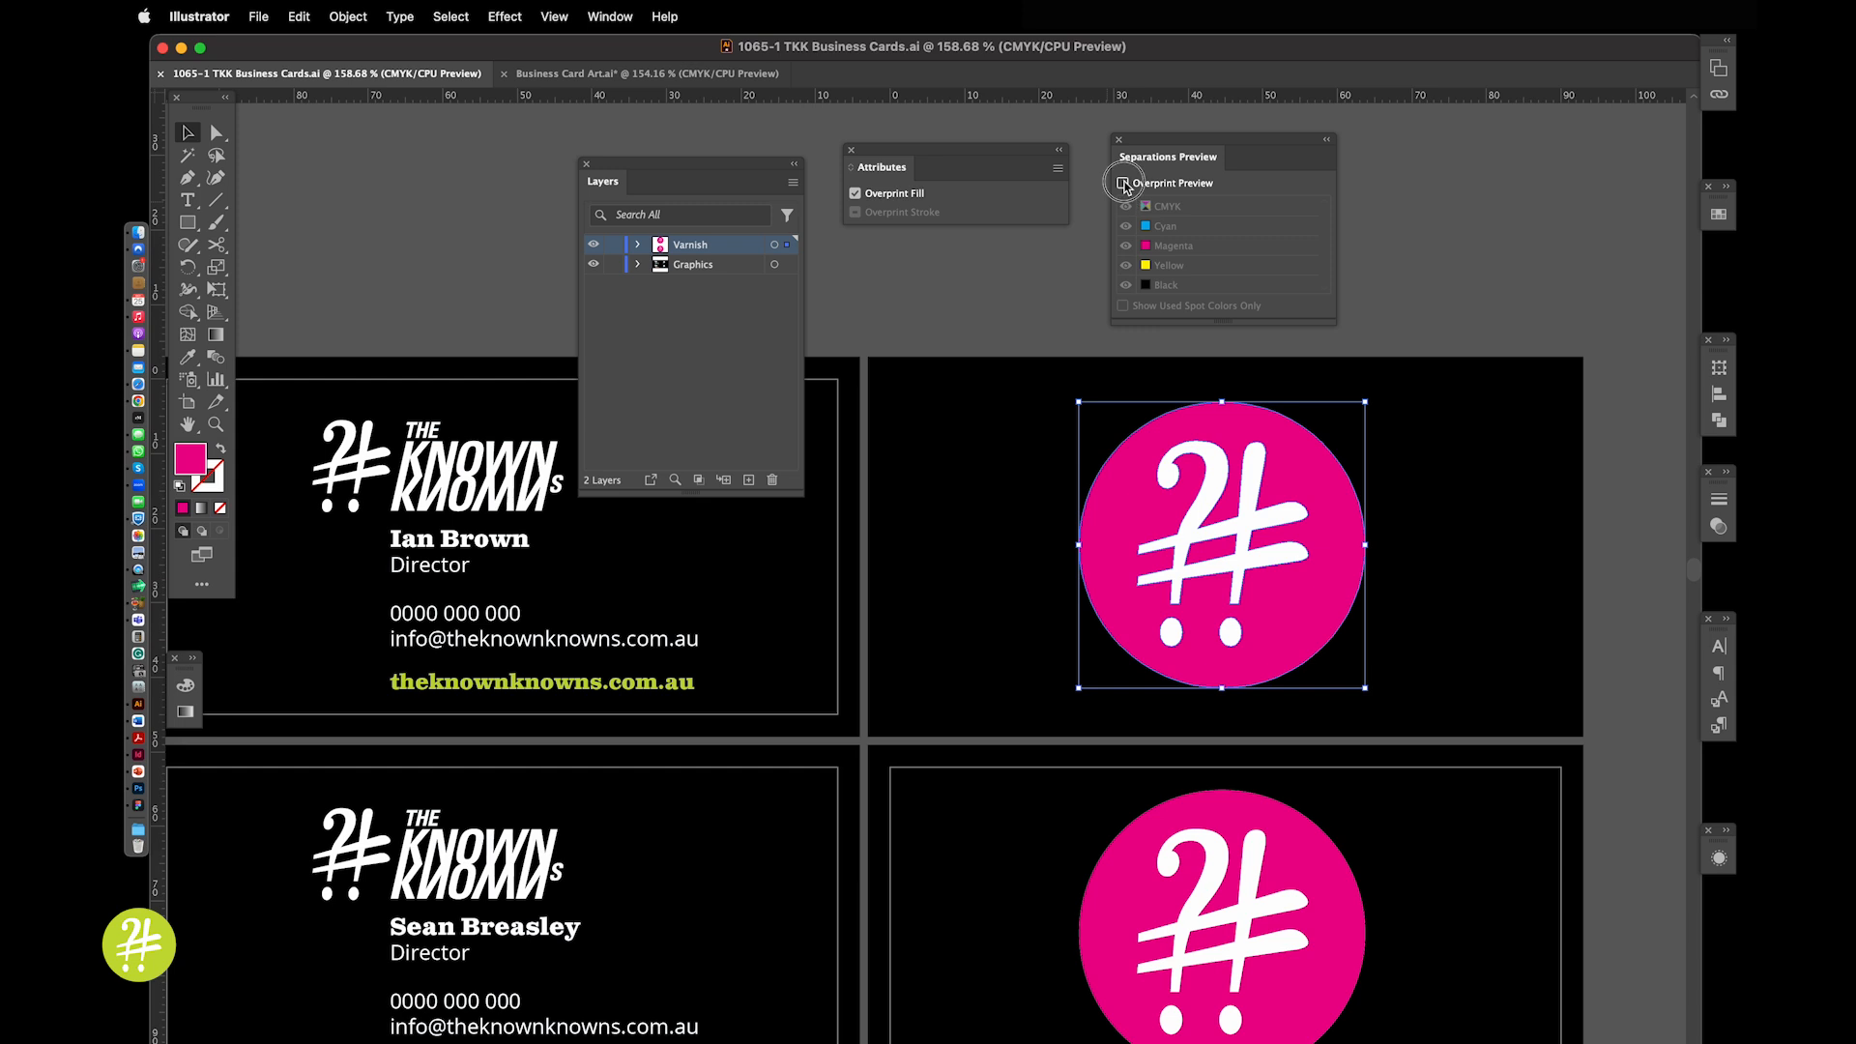
Turn on Overprint Preview and uncheck Overprint Fill for the top-right card's varnish circle
click(1123, 183)
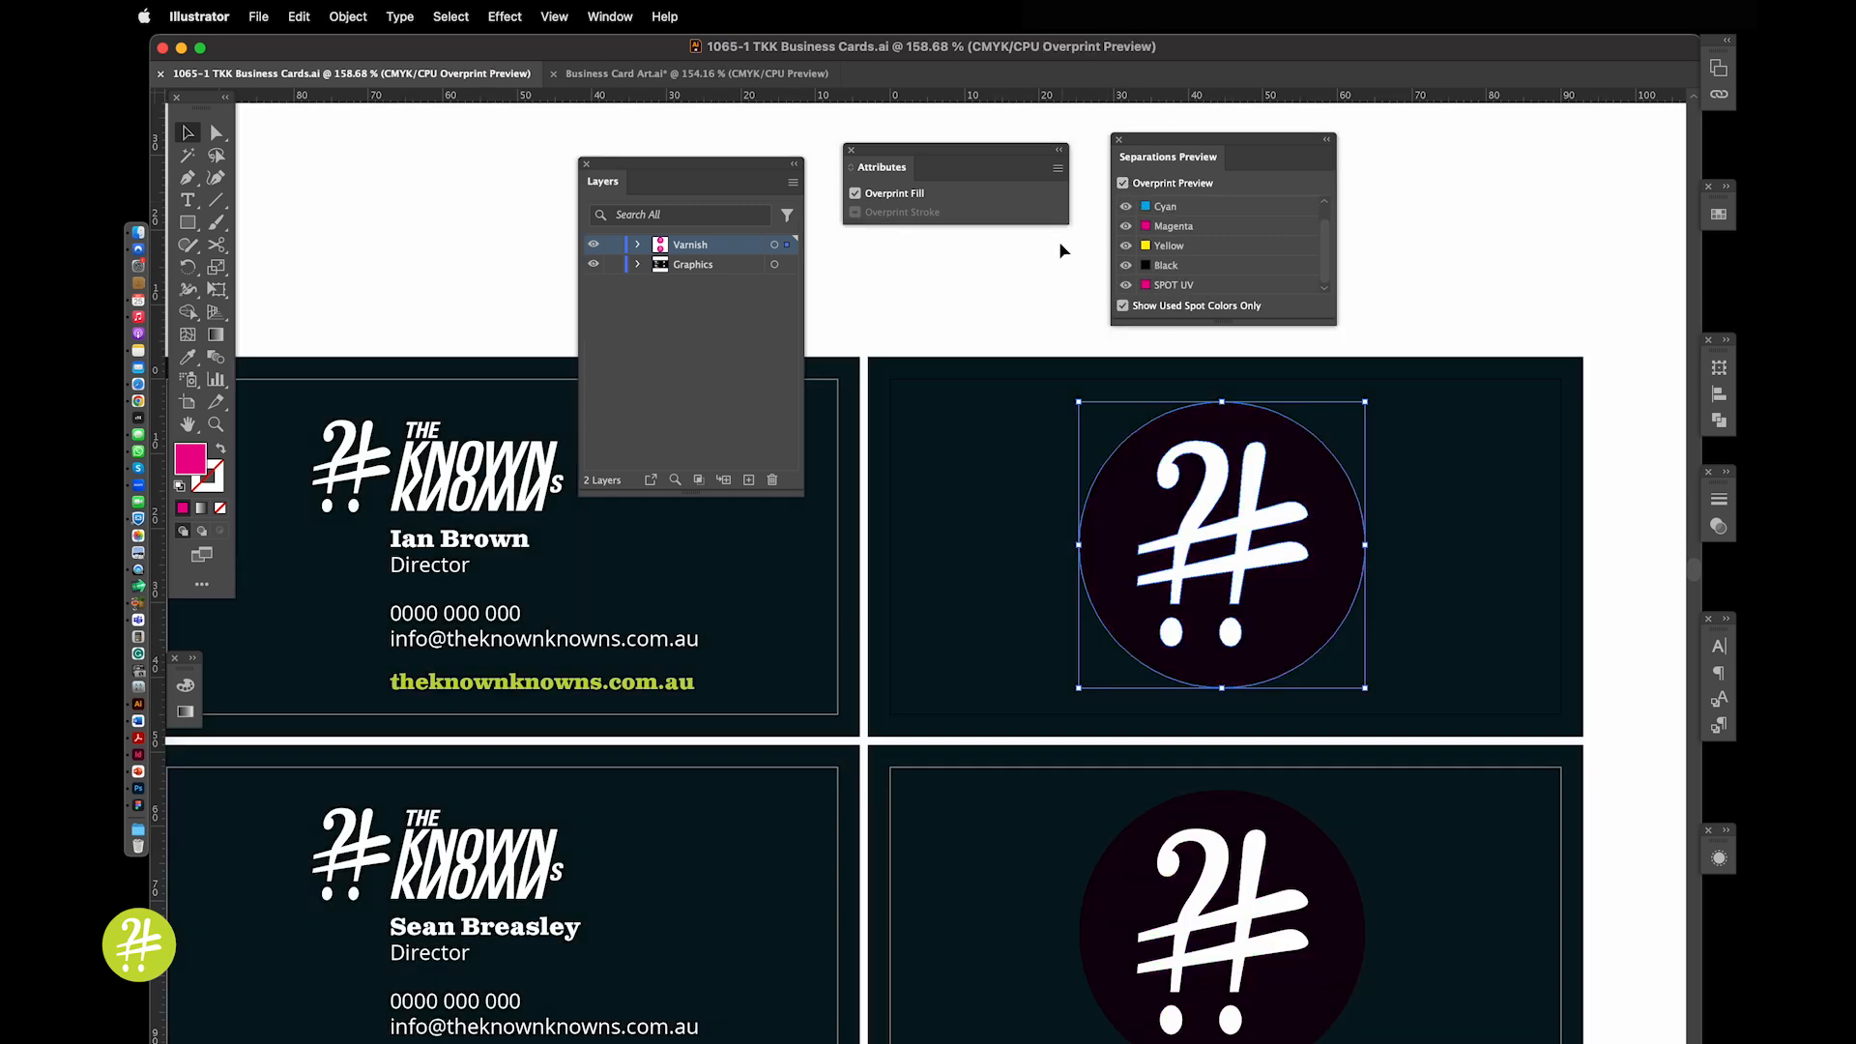
click(1048, 288)
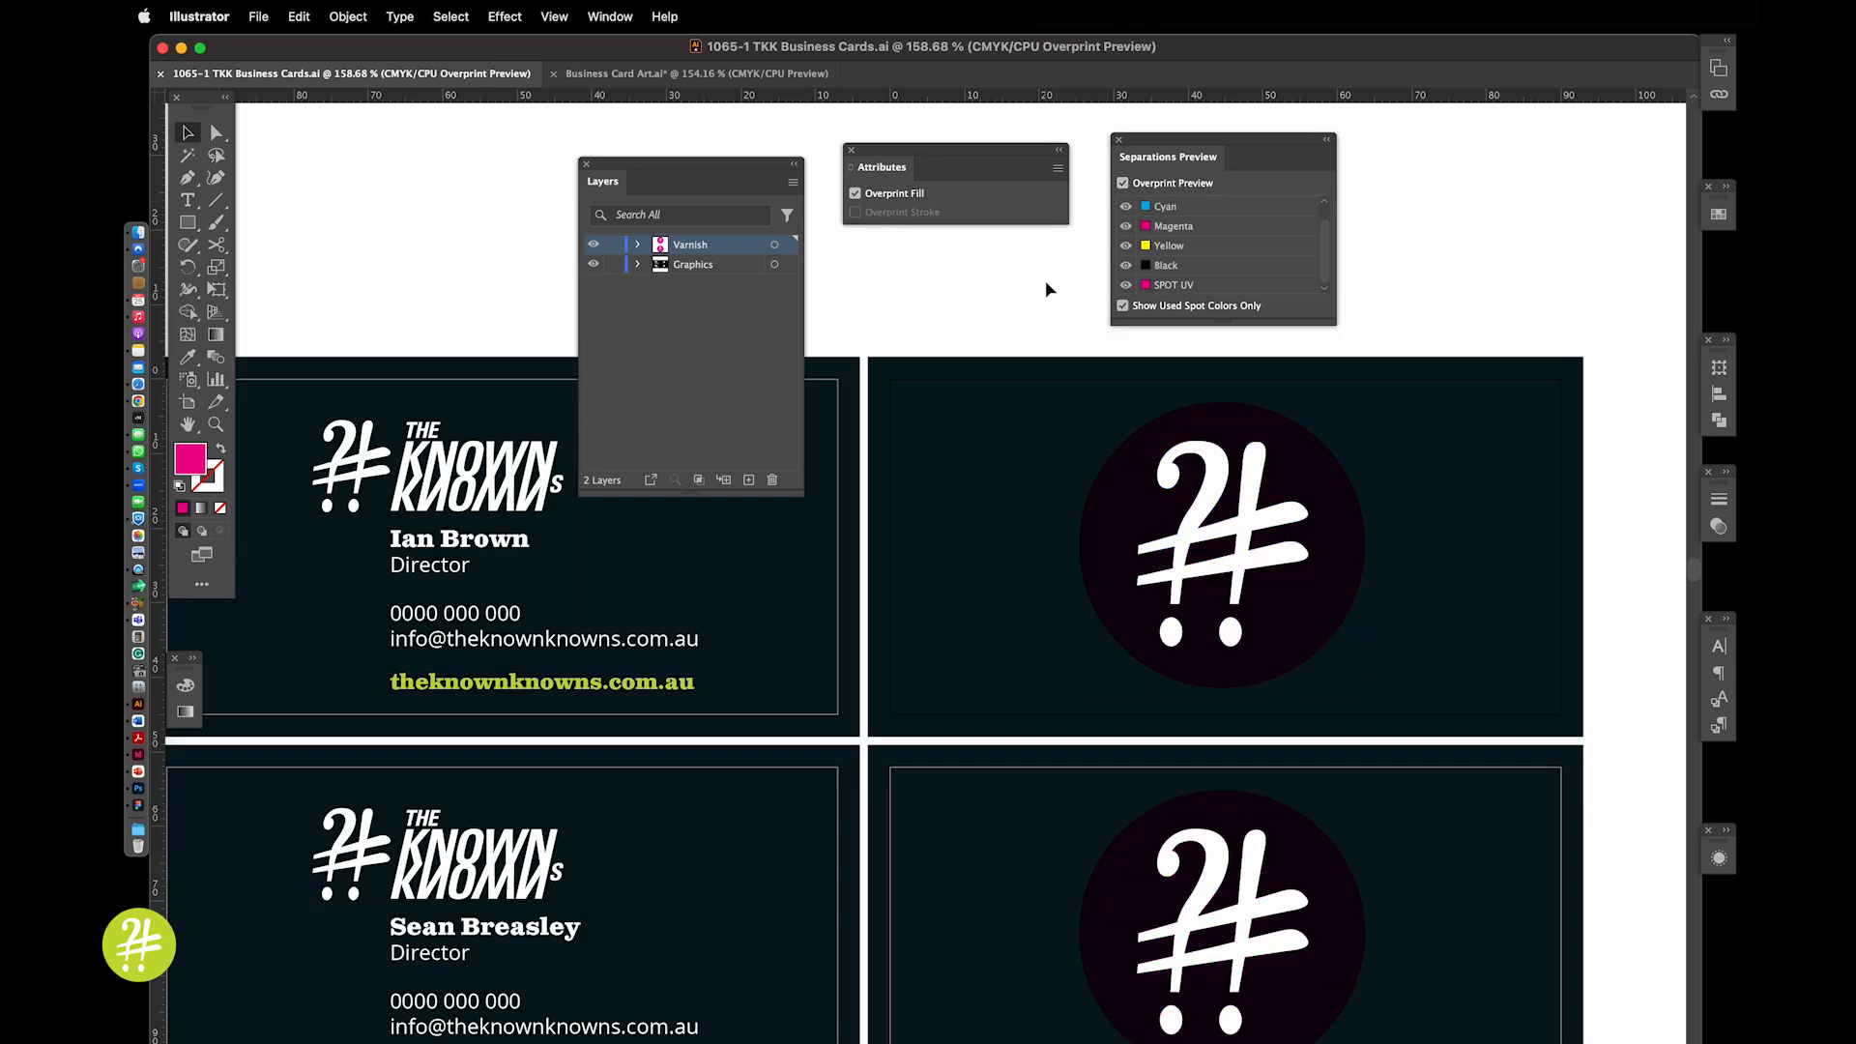
click(1108, 528)
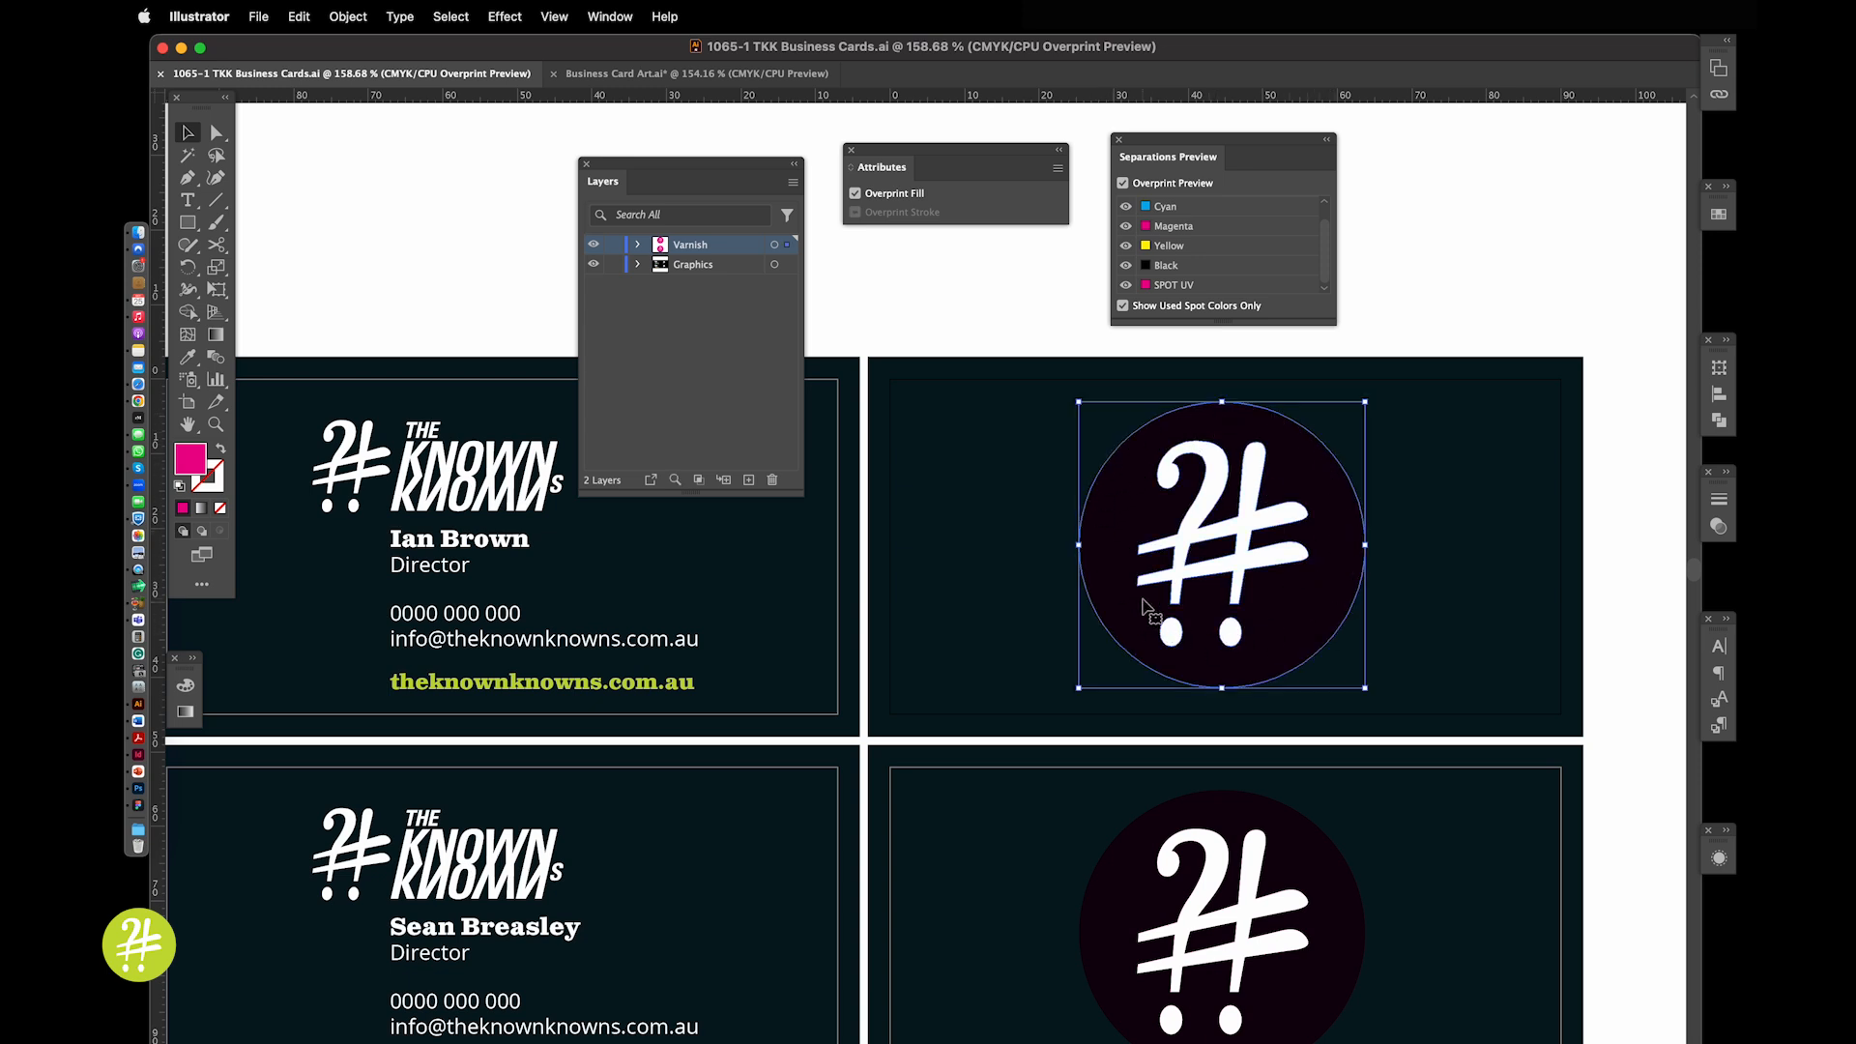
click(1371, 334)
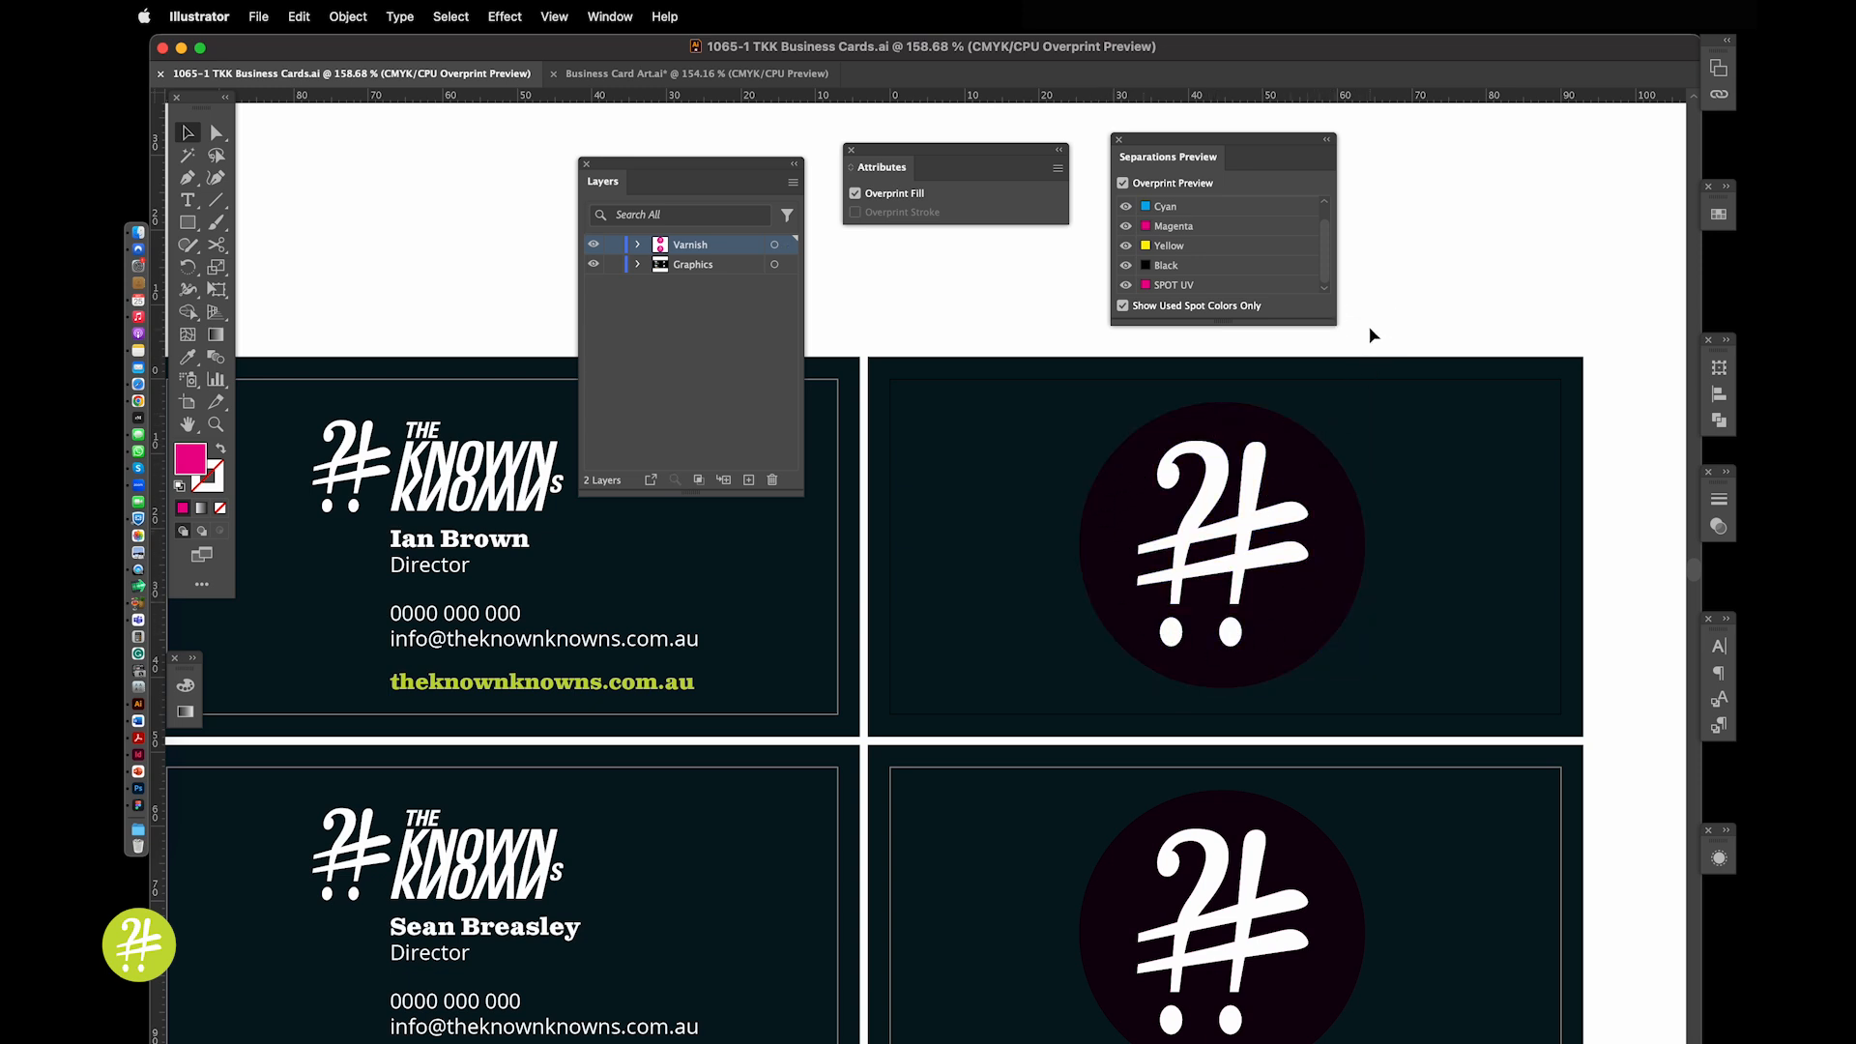
click(1138, 494)
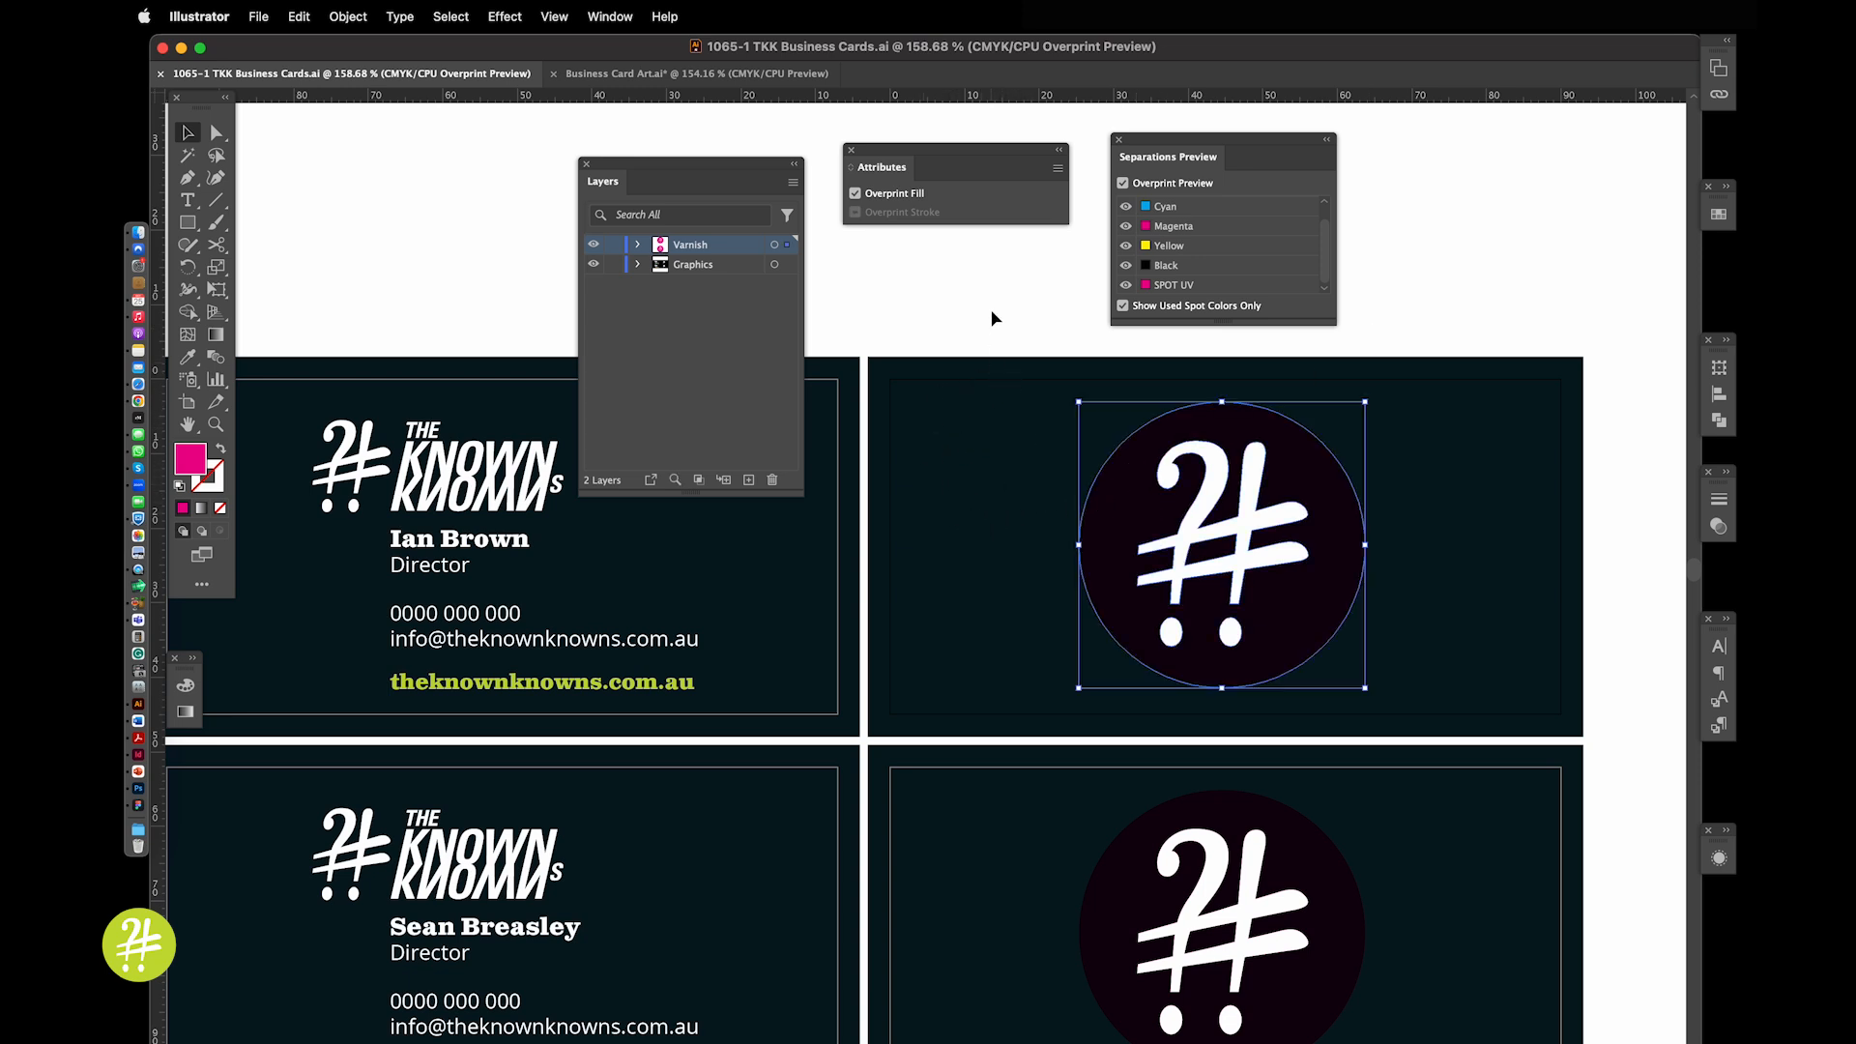
click(855, 194)
click(925, 312)
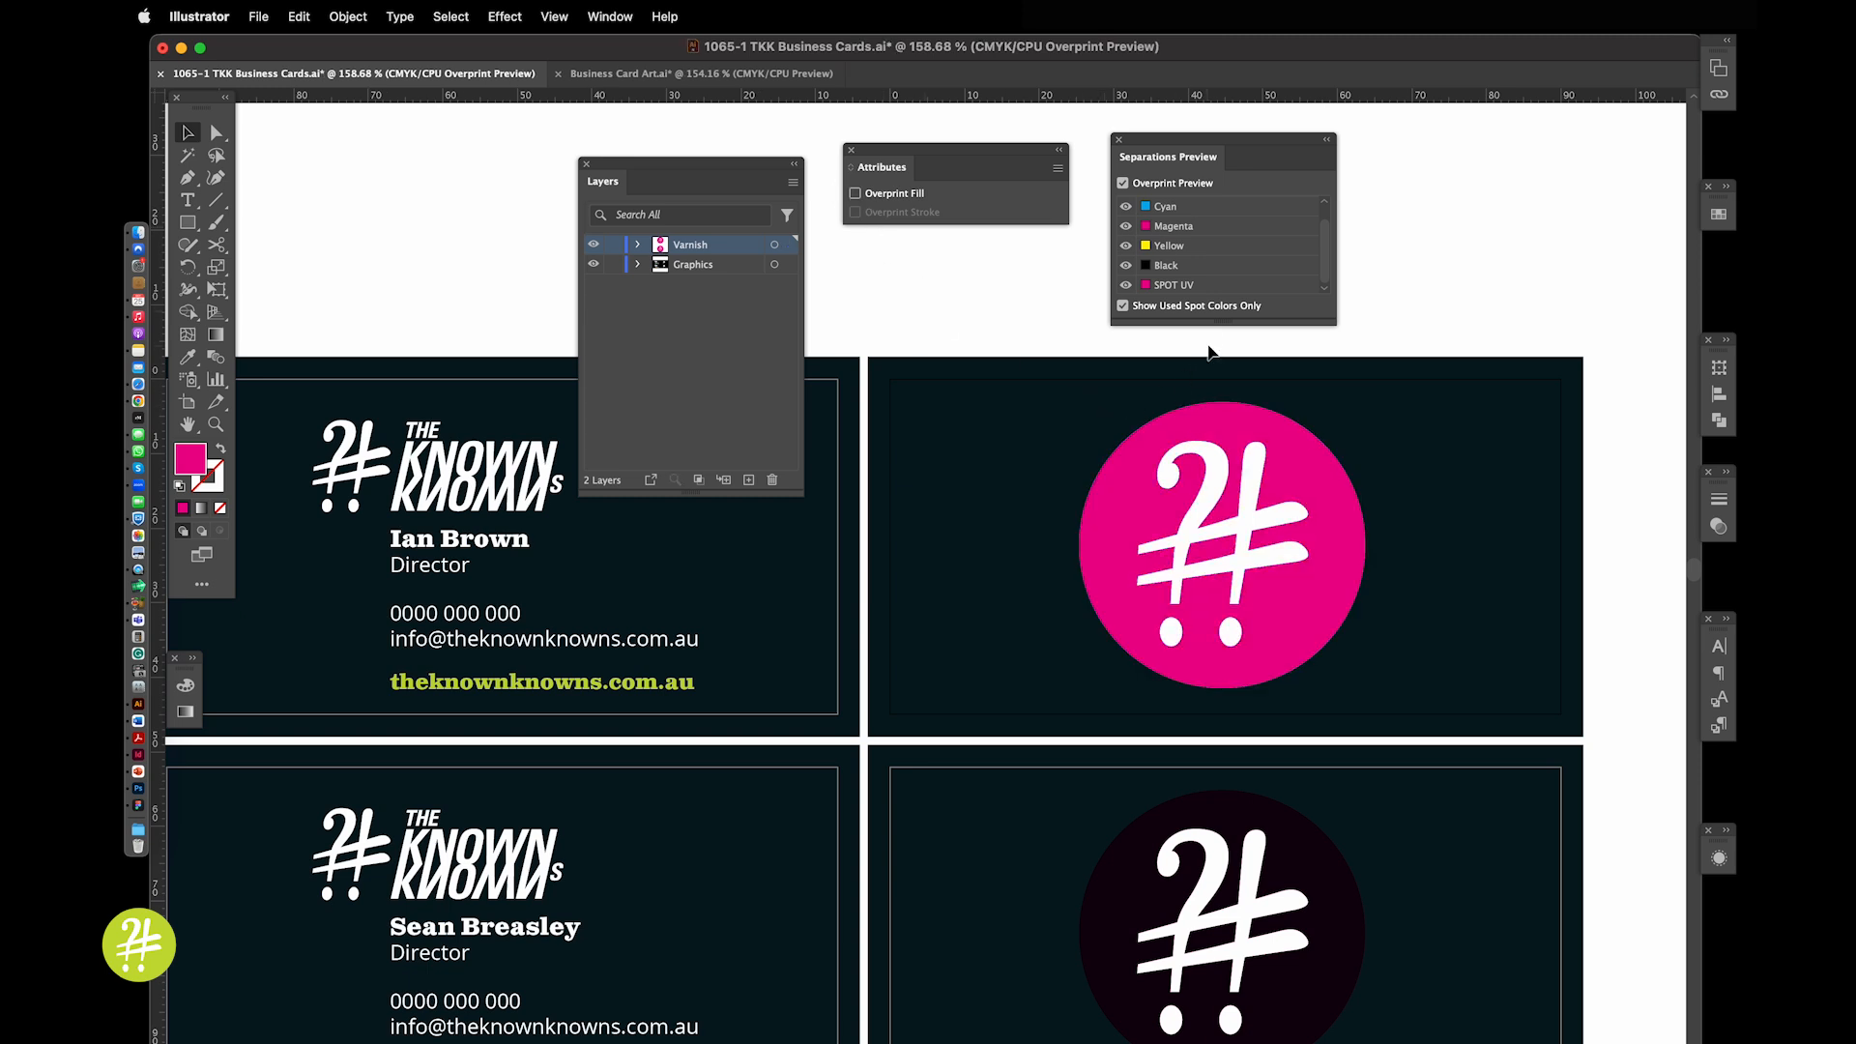
drag(1211, 326, 1212, 365)
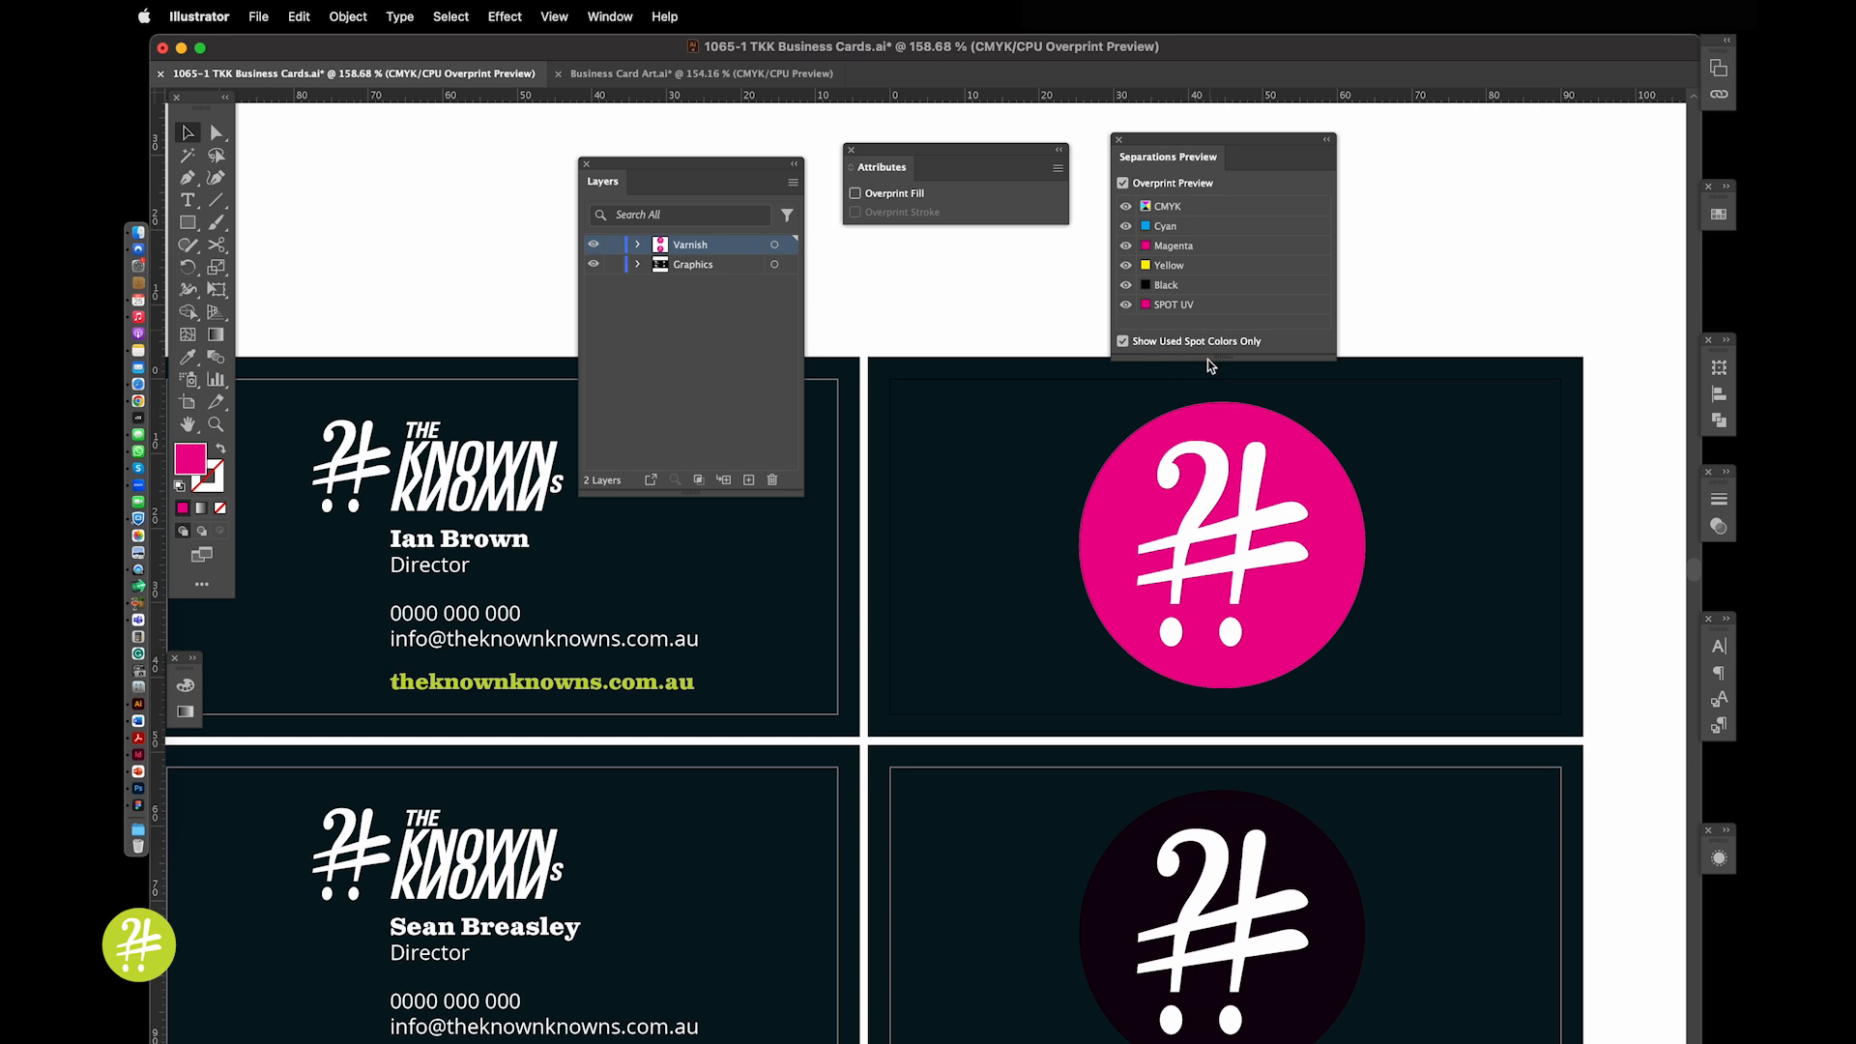
Re-check Overprint Fill on the varnish circle while toggling the SPOT UV plate off and on
click(855, 193)
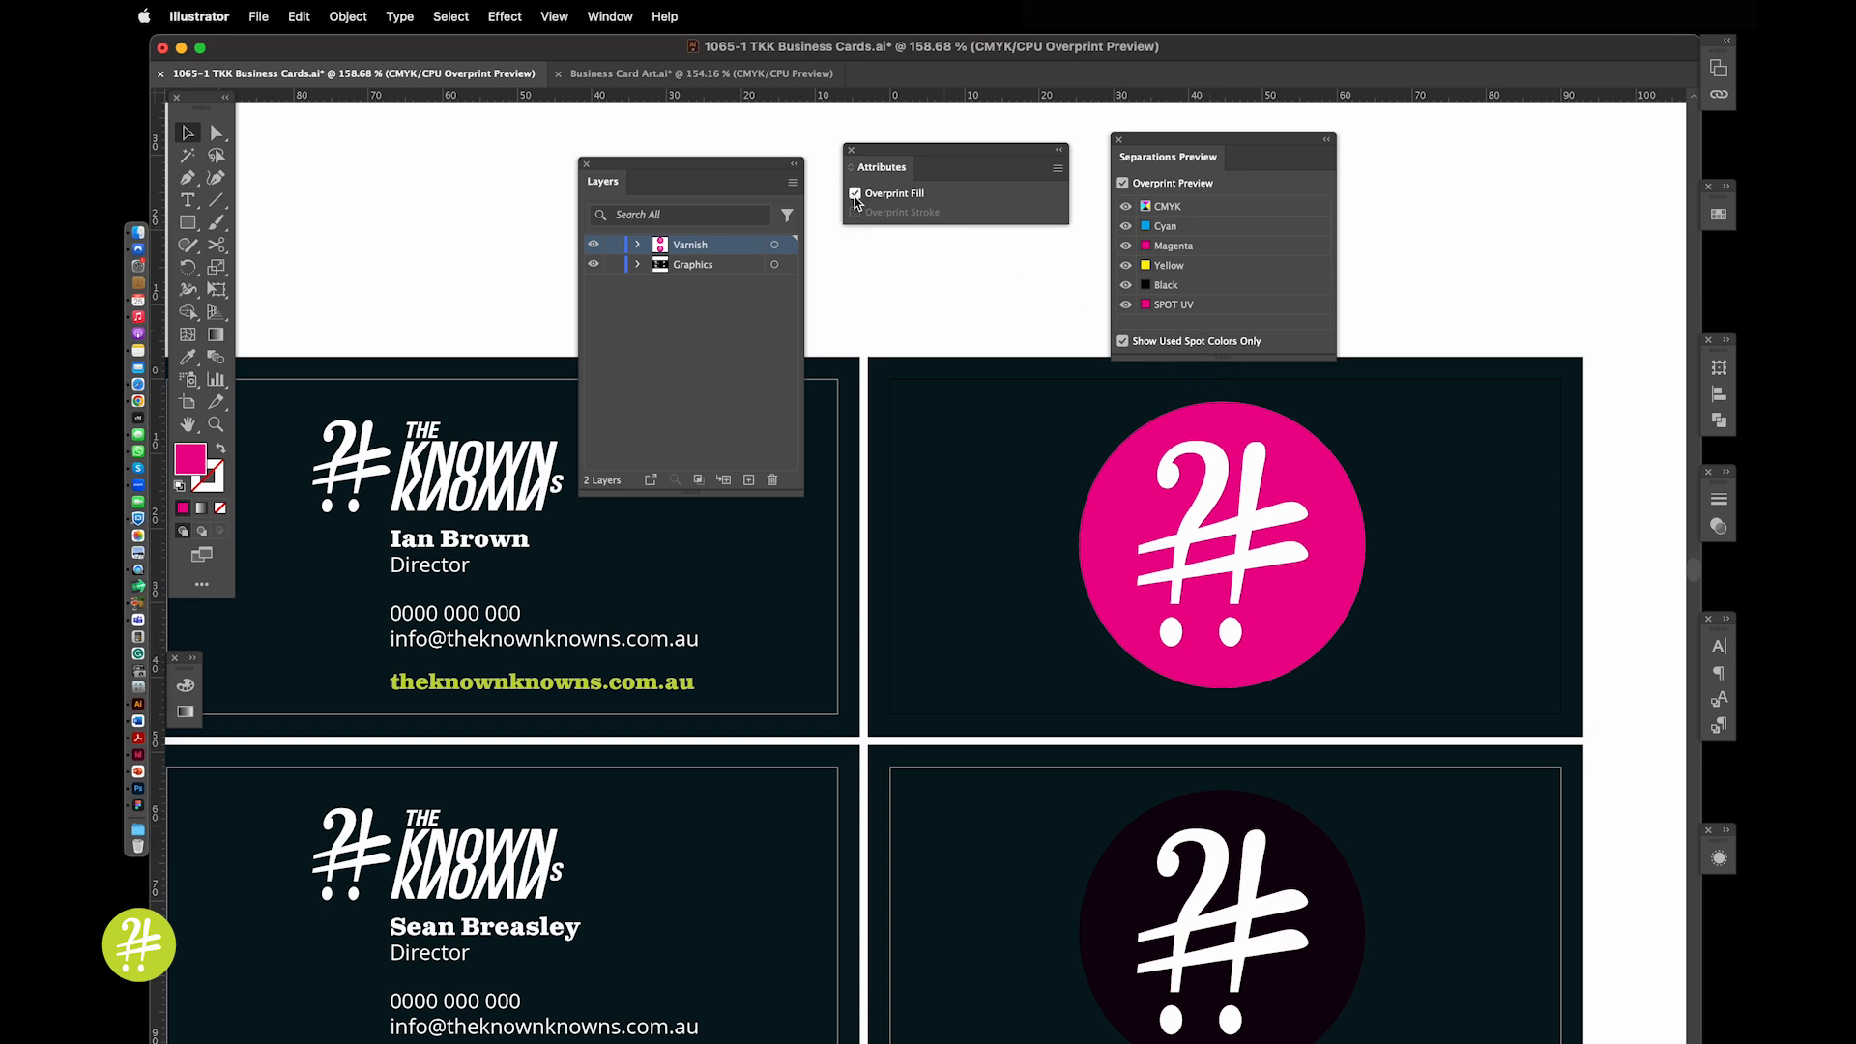
click(1127, 306)
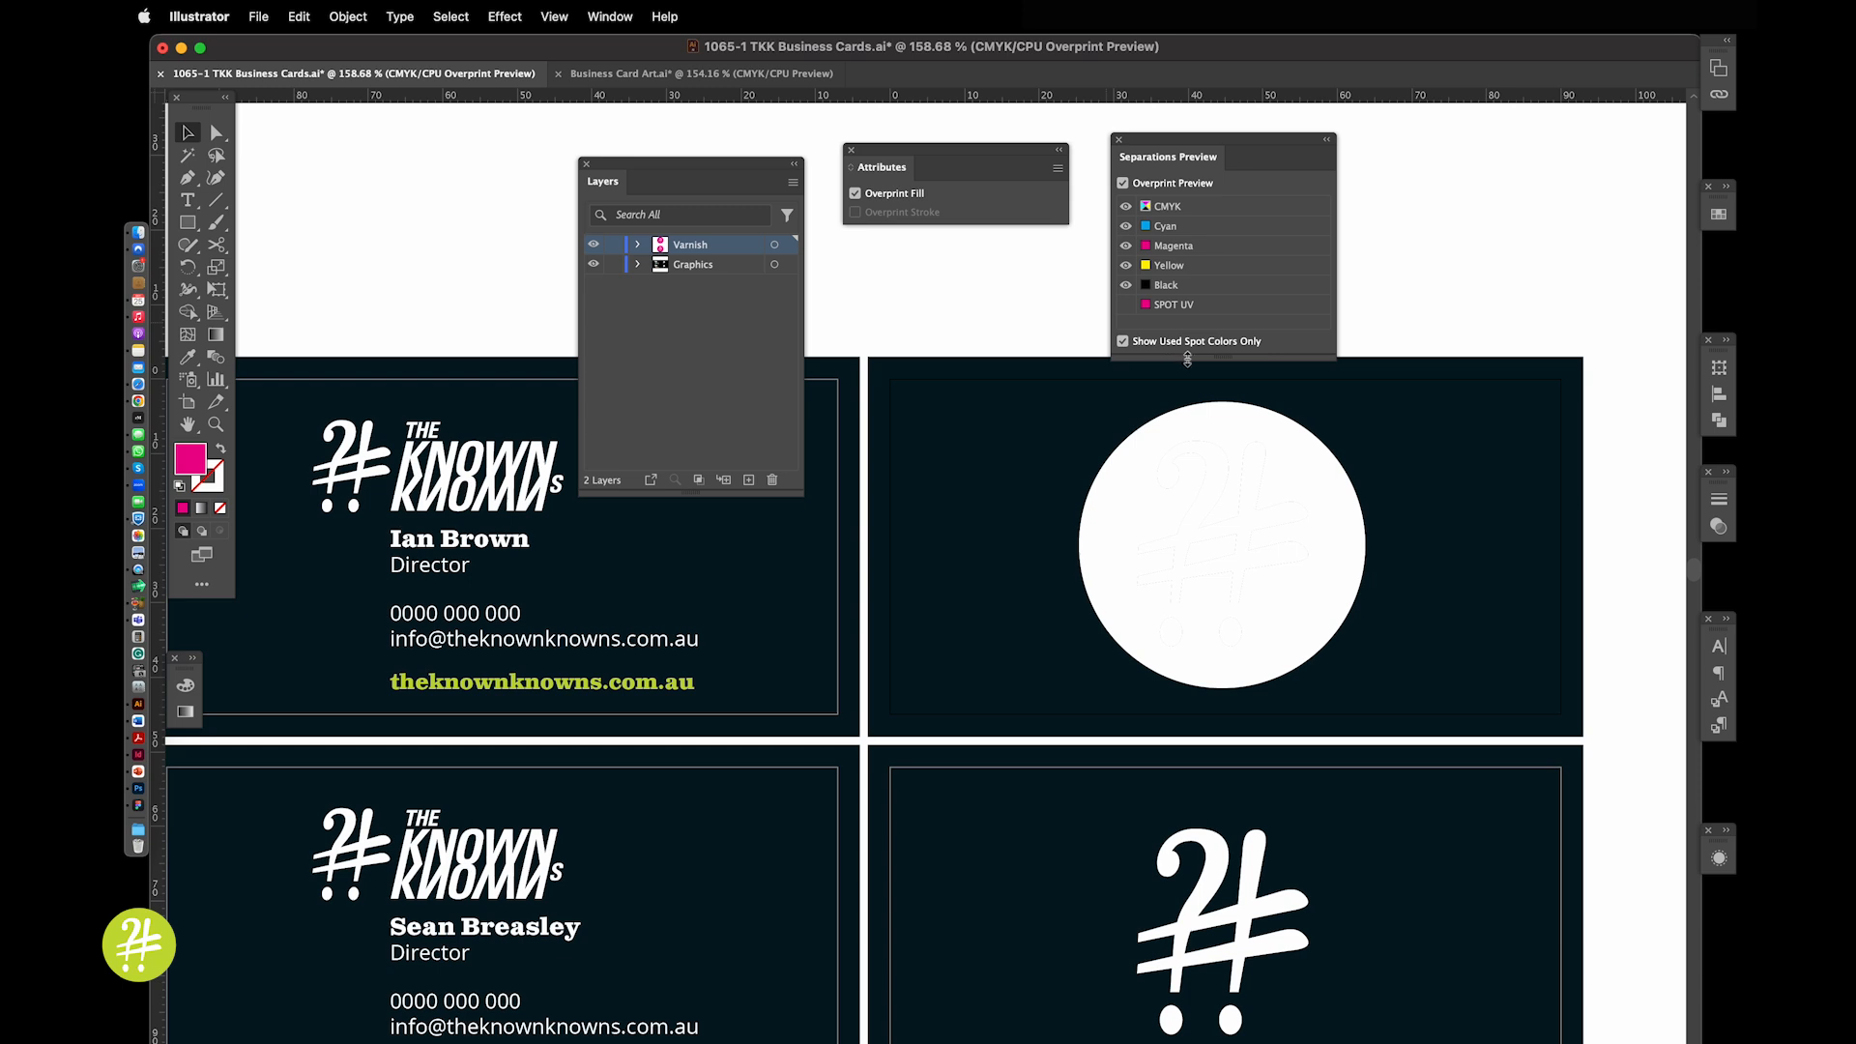
drag(1186, 357, 1190, 400)
click(1246, 457)
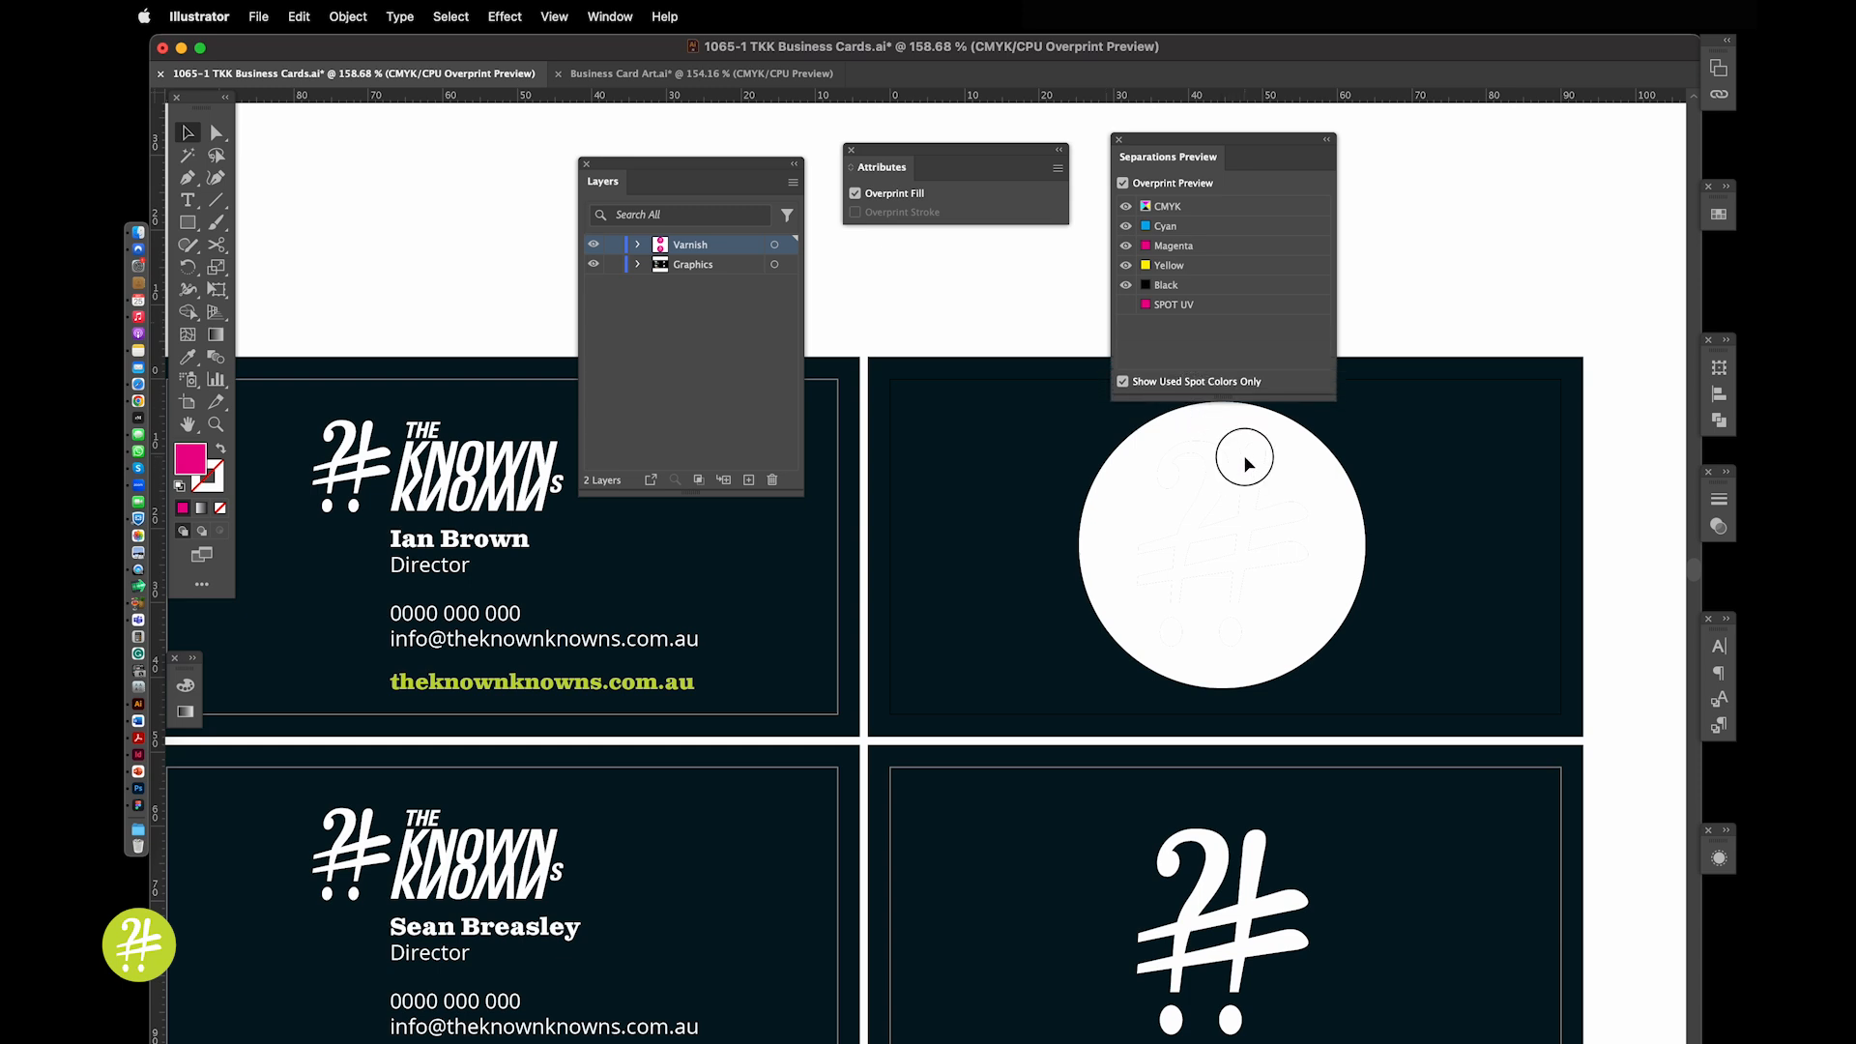
click(1366, 280)
click(1125, 305)
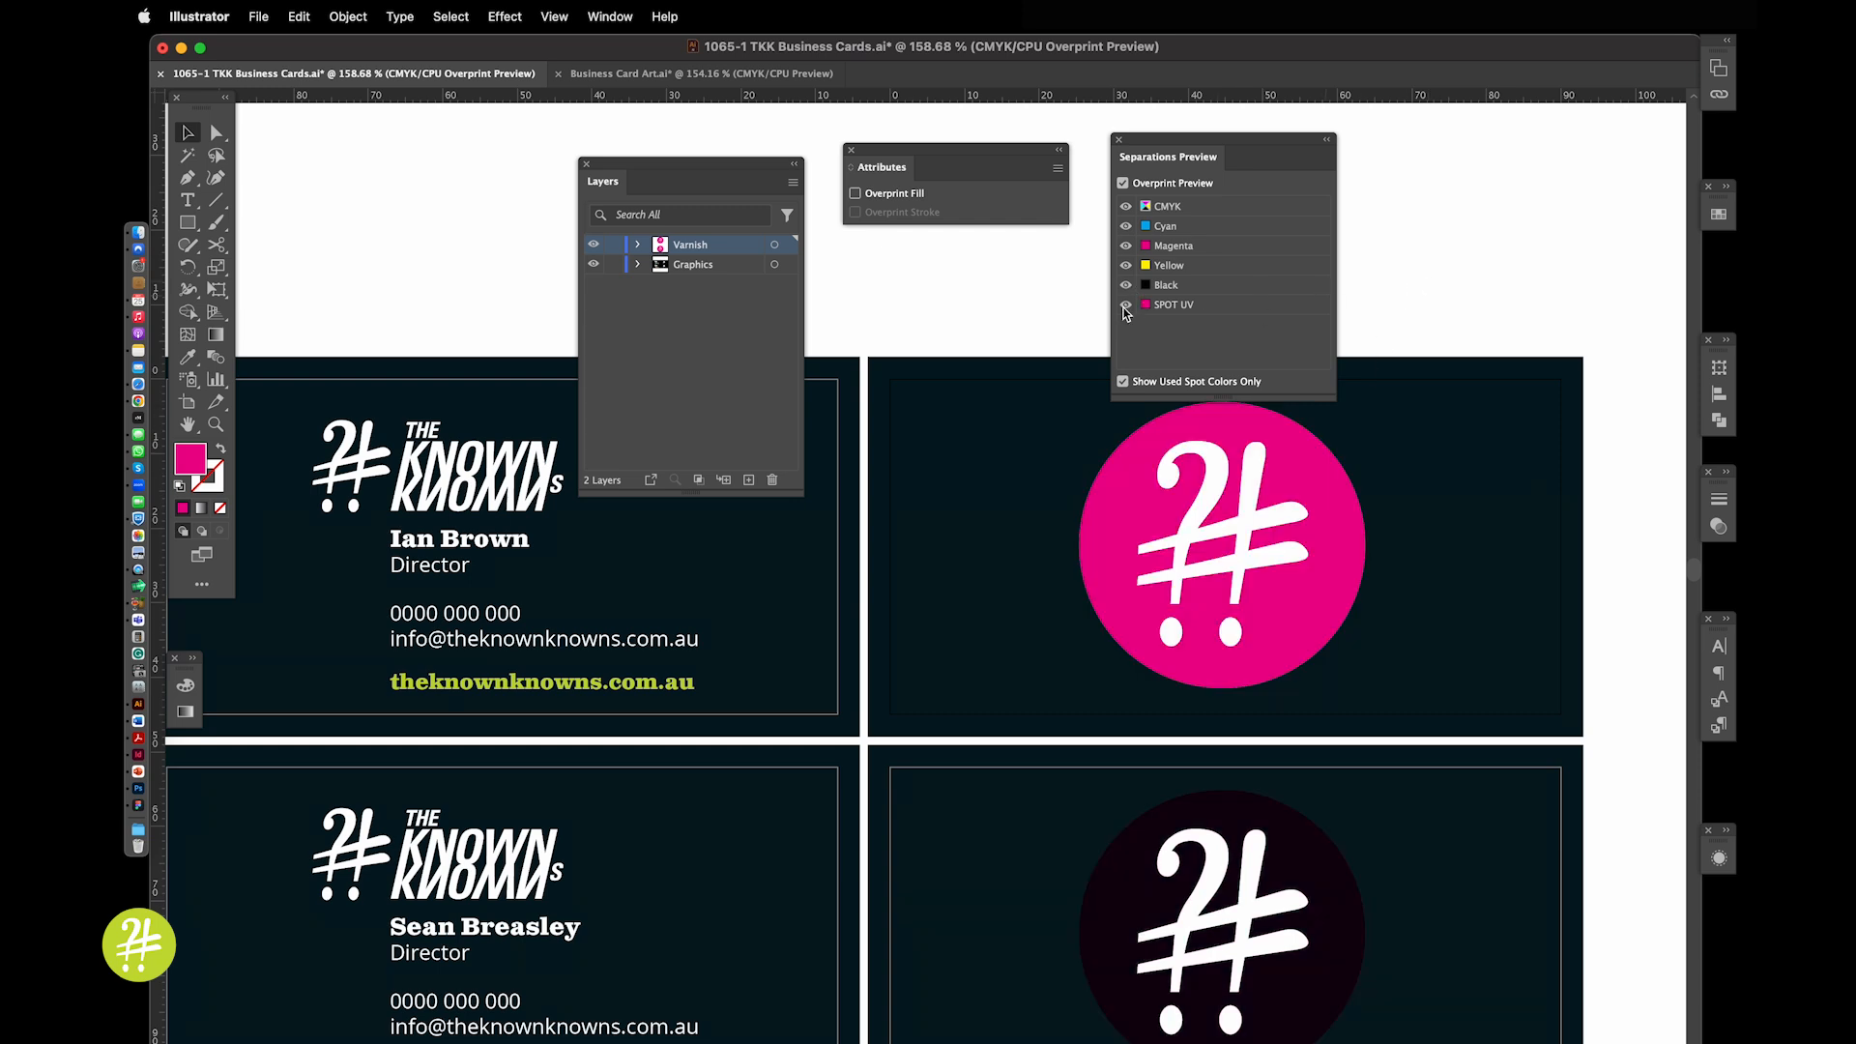
Set the circle's fill to overprint, compare with SPOT UV hidden and shown, then return to Business Card Art.ai
click(1208, 423)
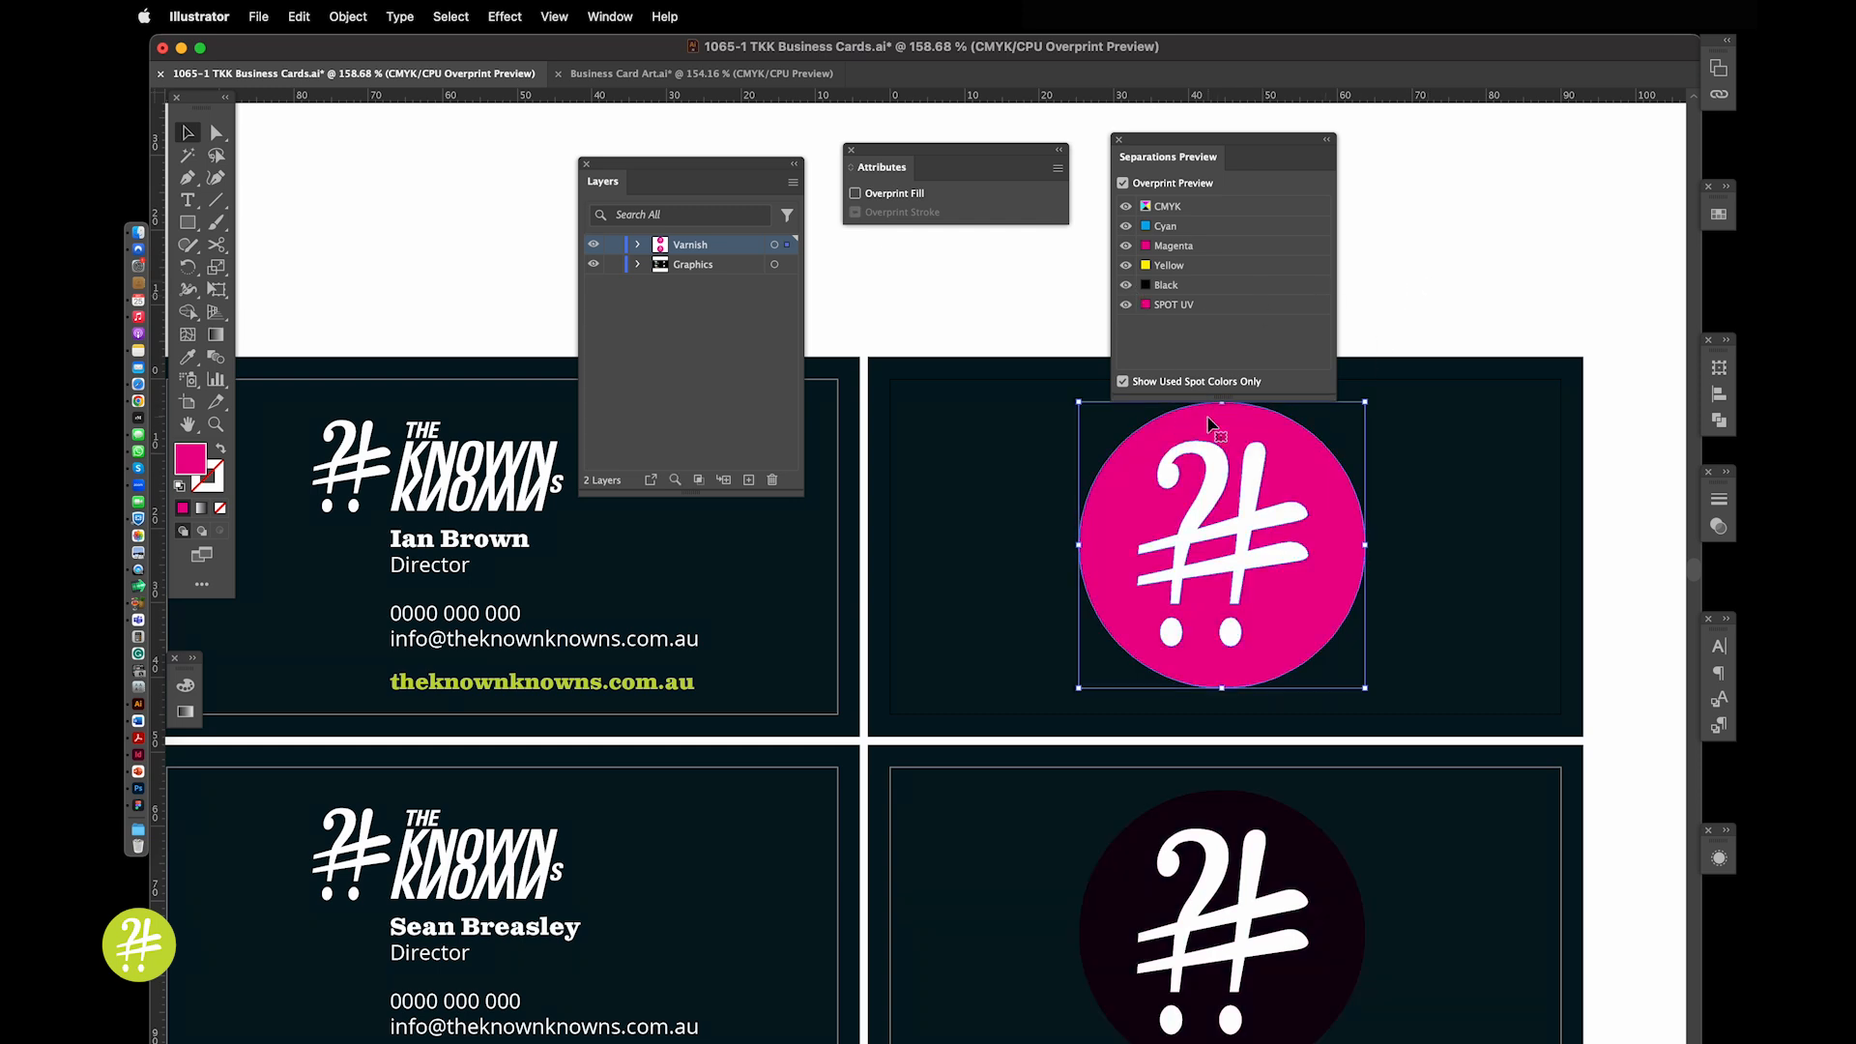
click(856, 195)
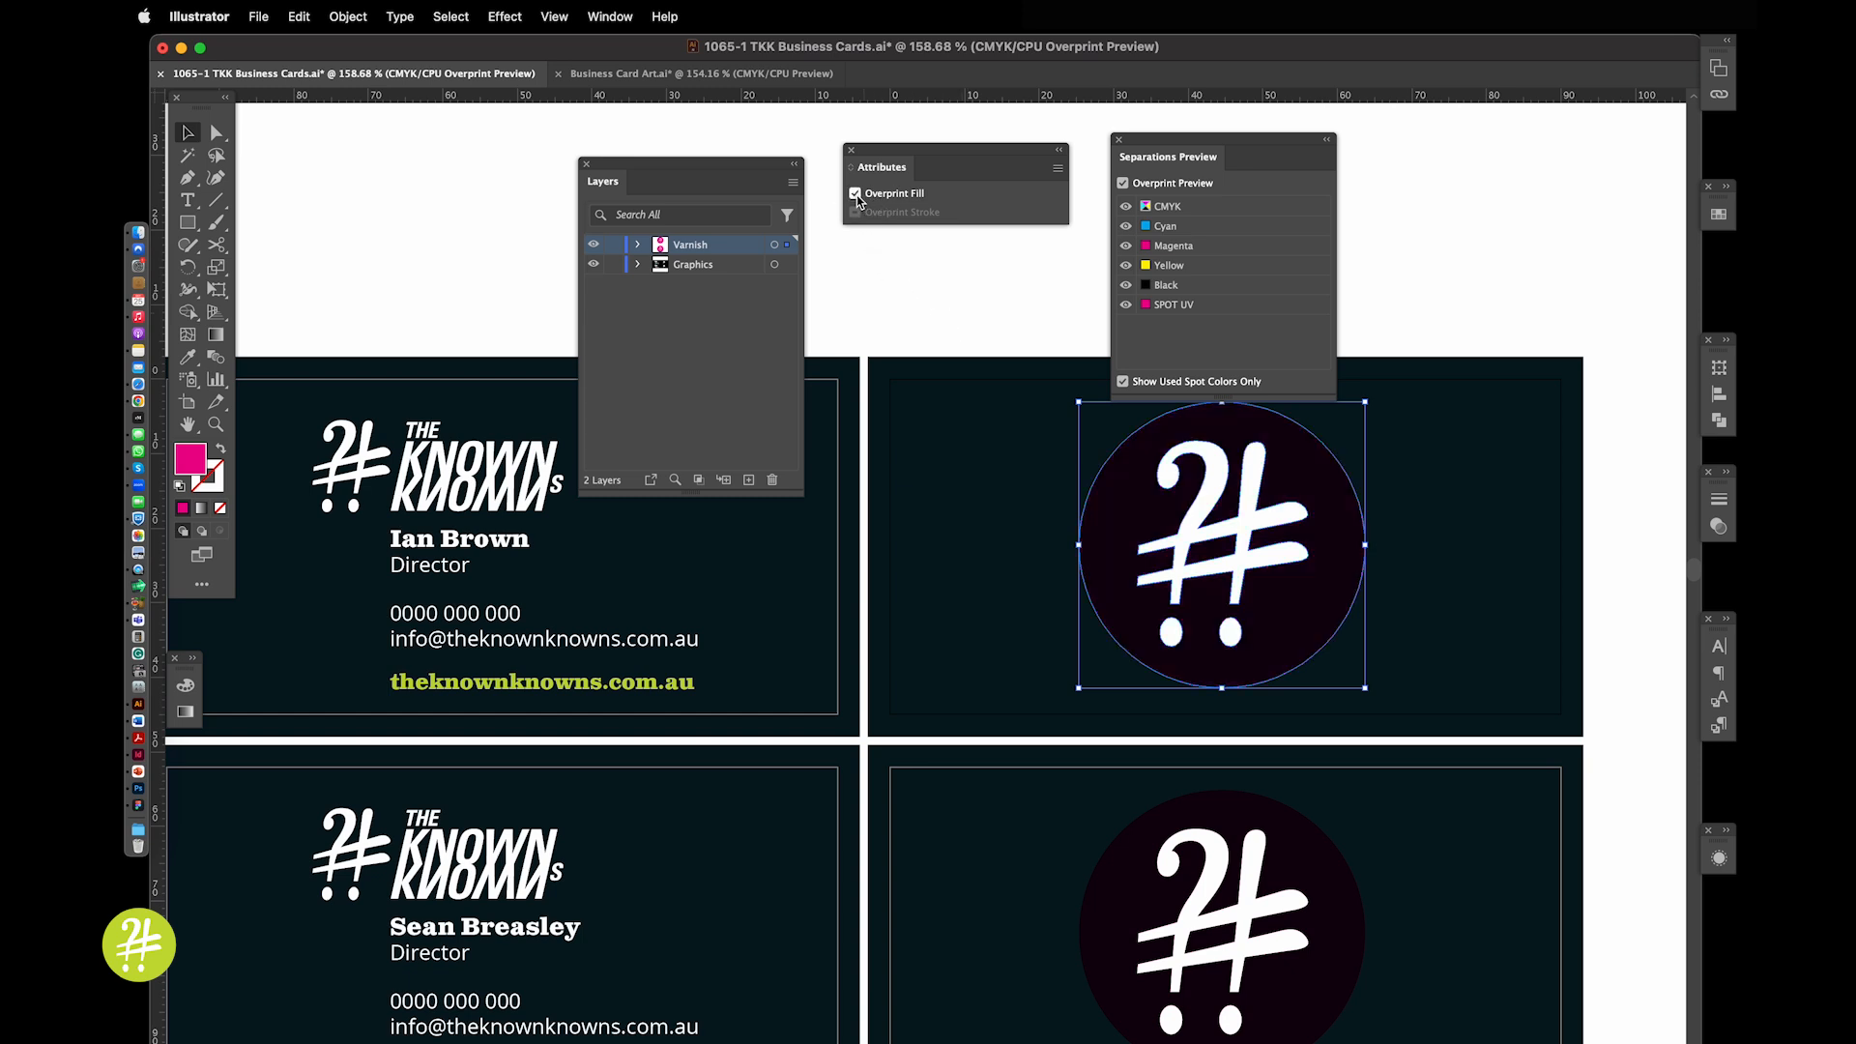
click(926, 304)
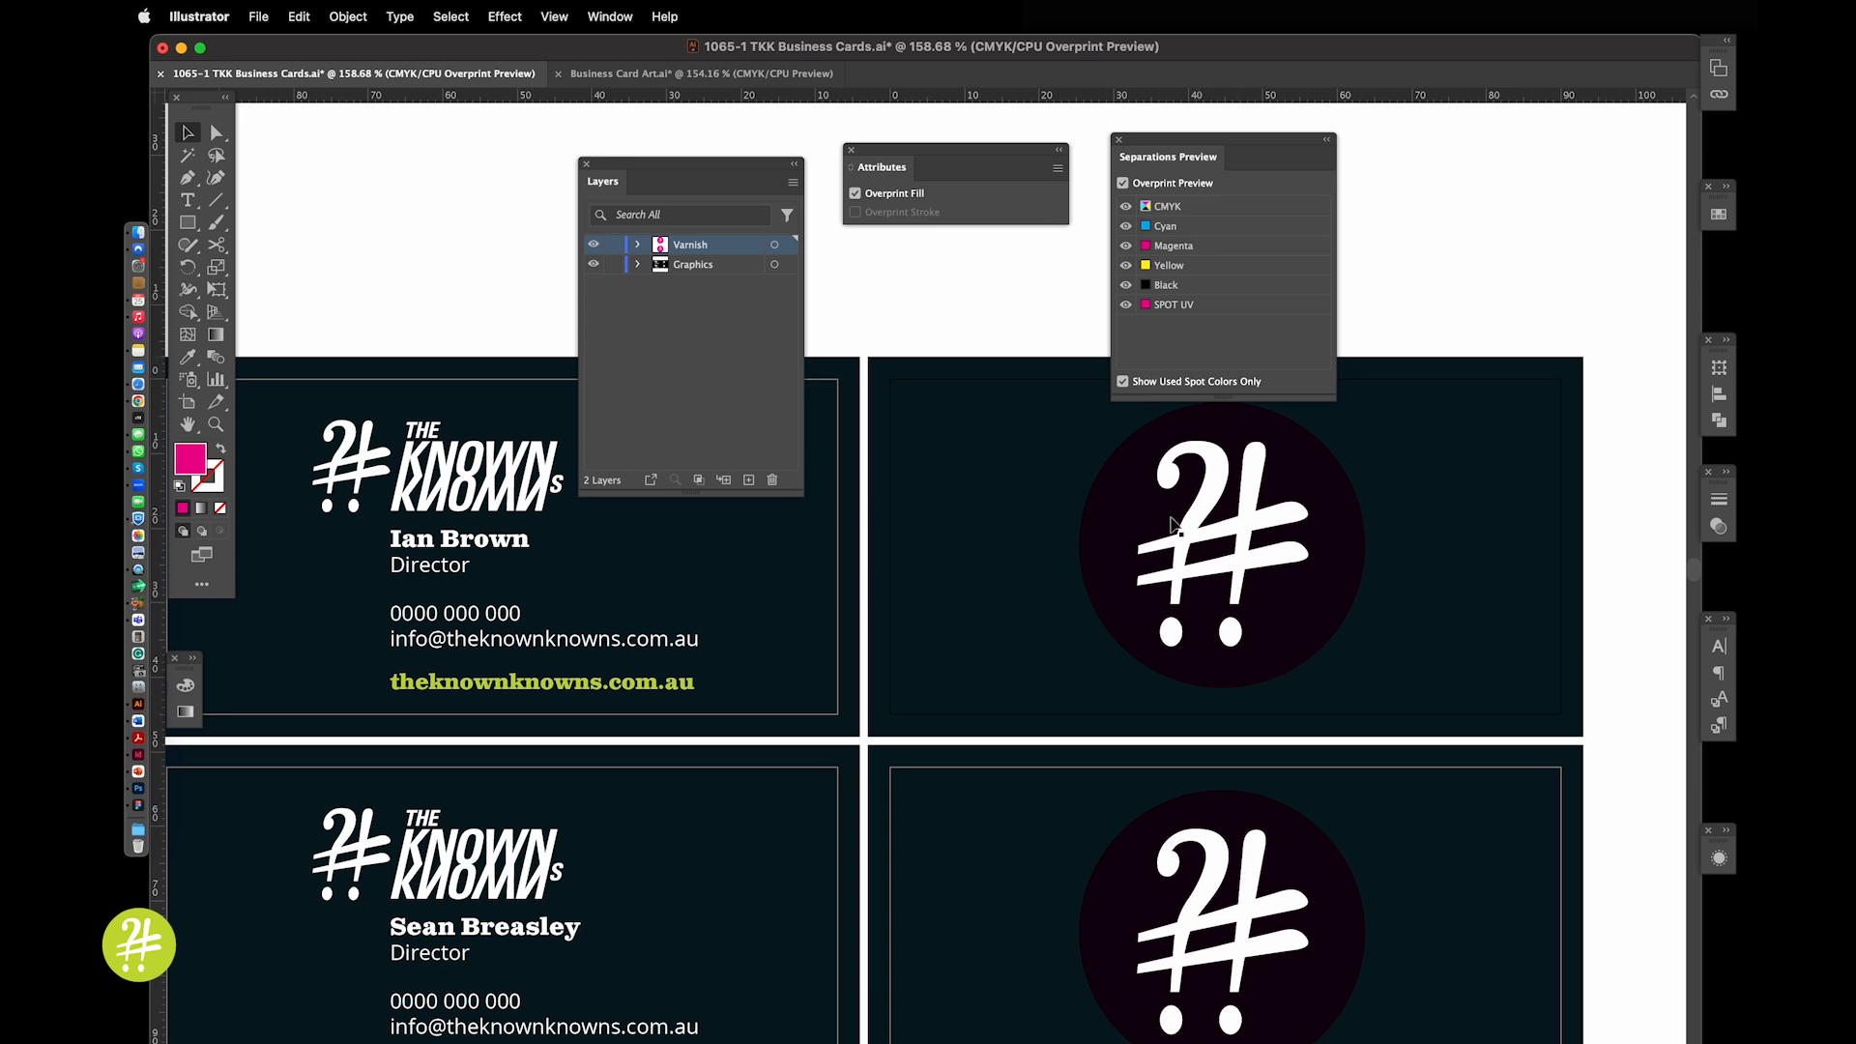
click(1127, 305)
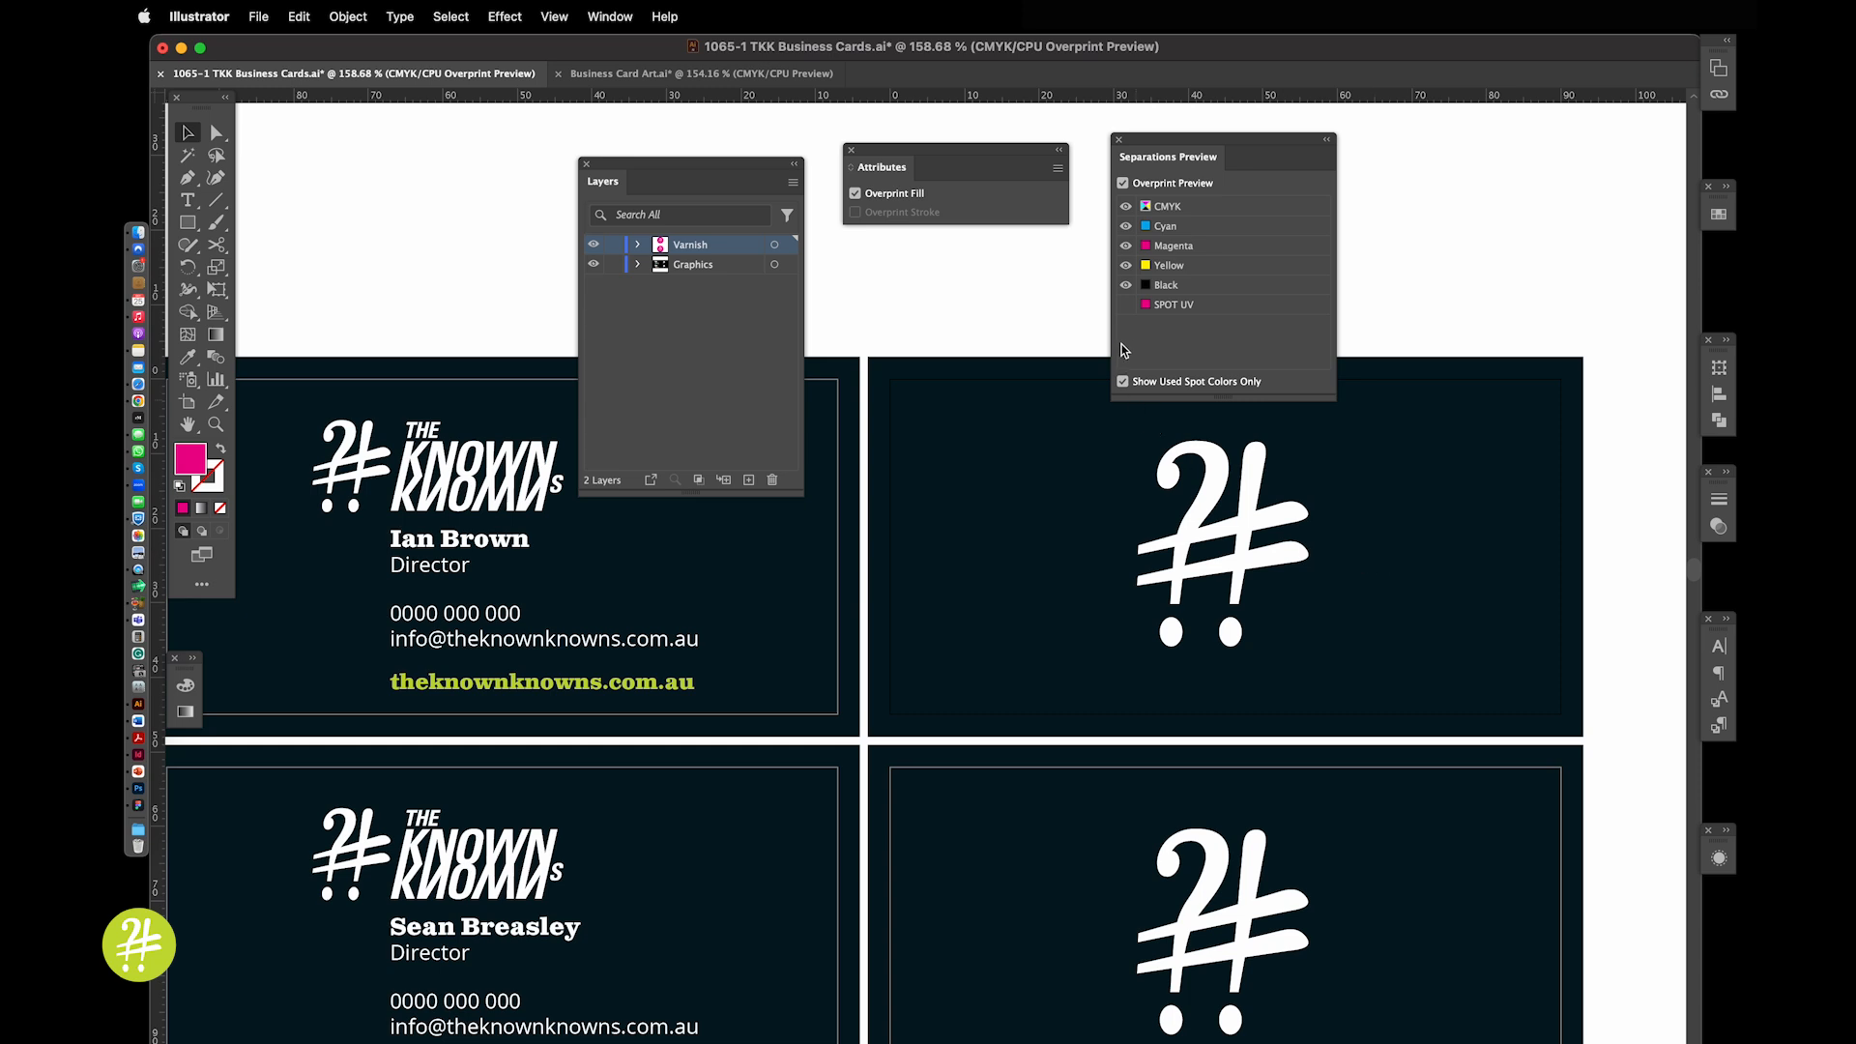
click(1125, 306)
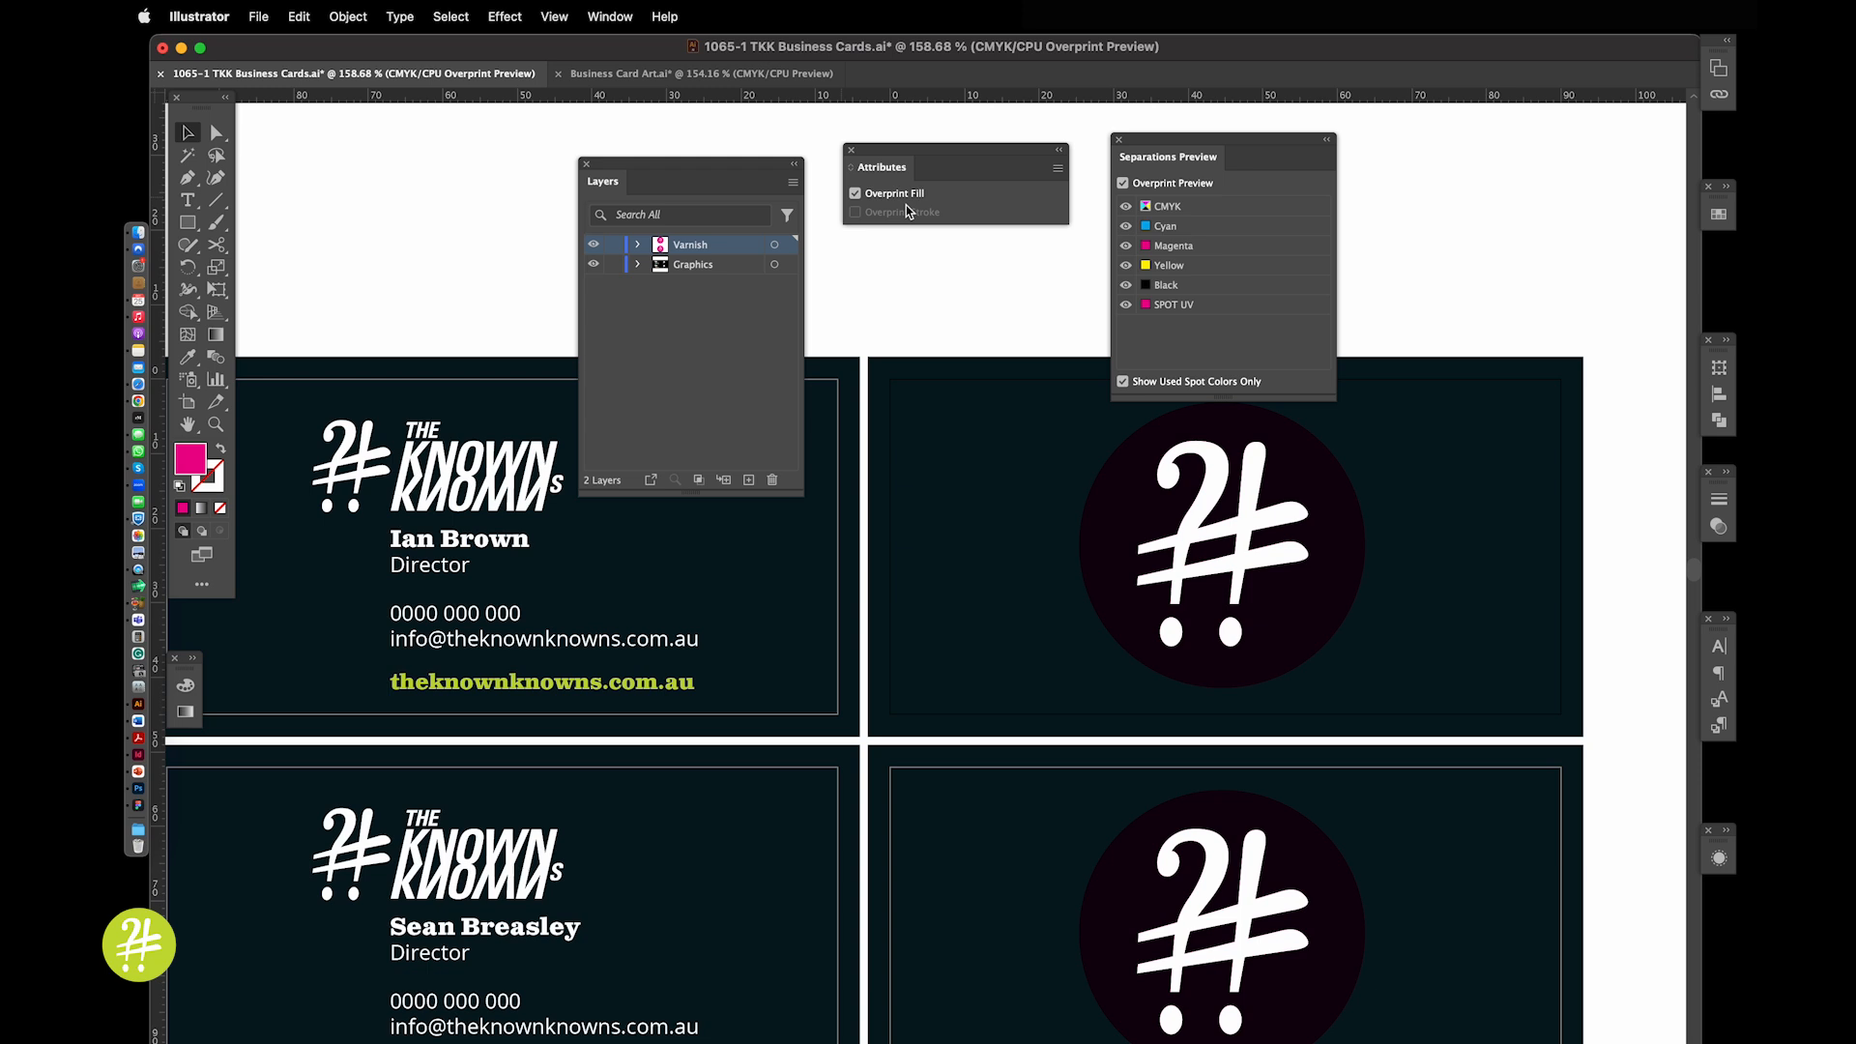
click(679, 75)
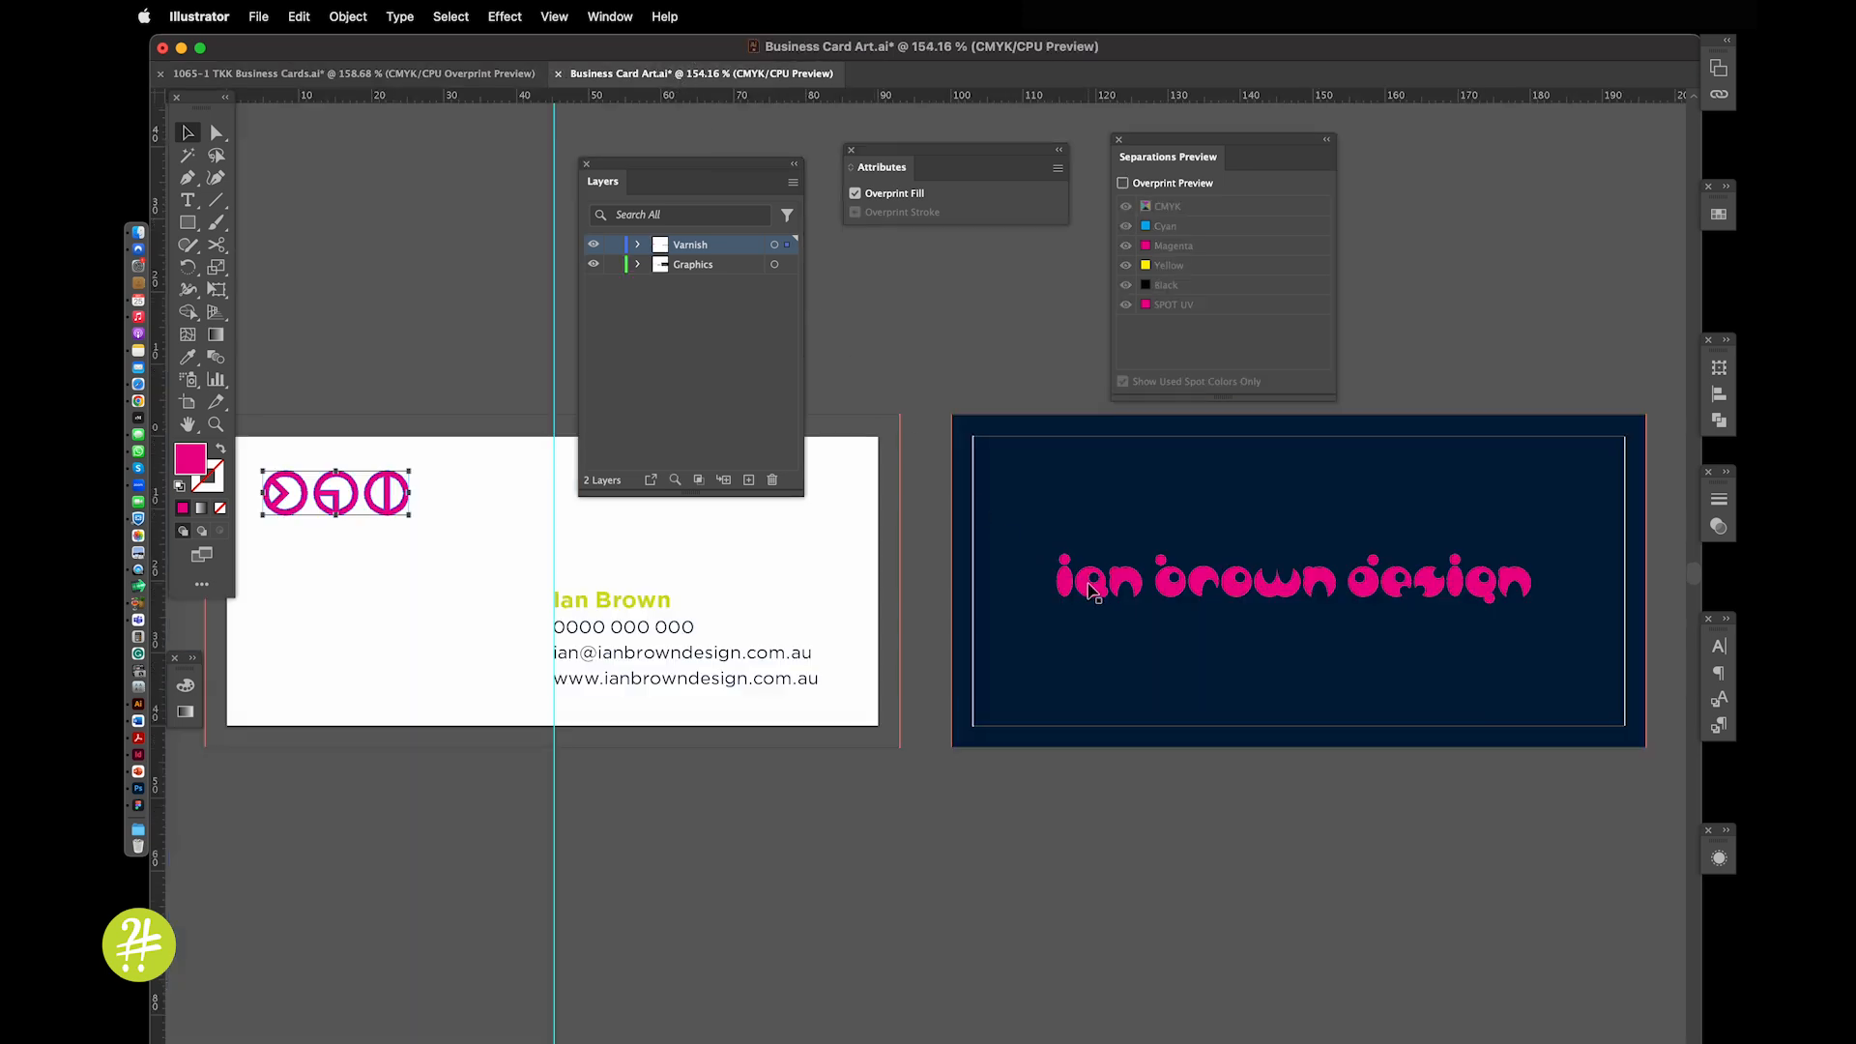
Select the varnish lettering and compare the dark card with Overprint Preview off and on
click(1092, 592)
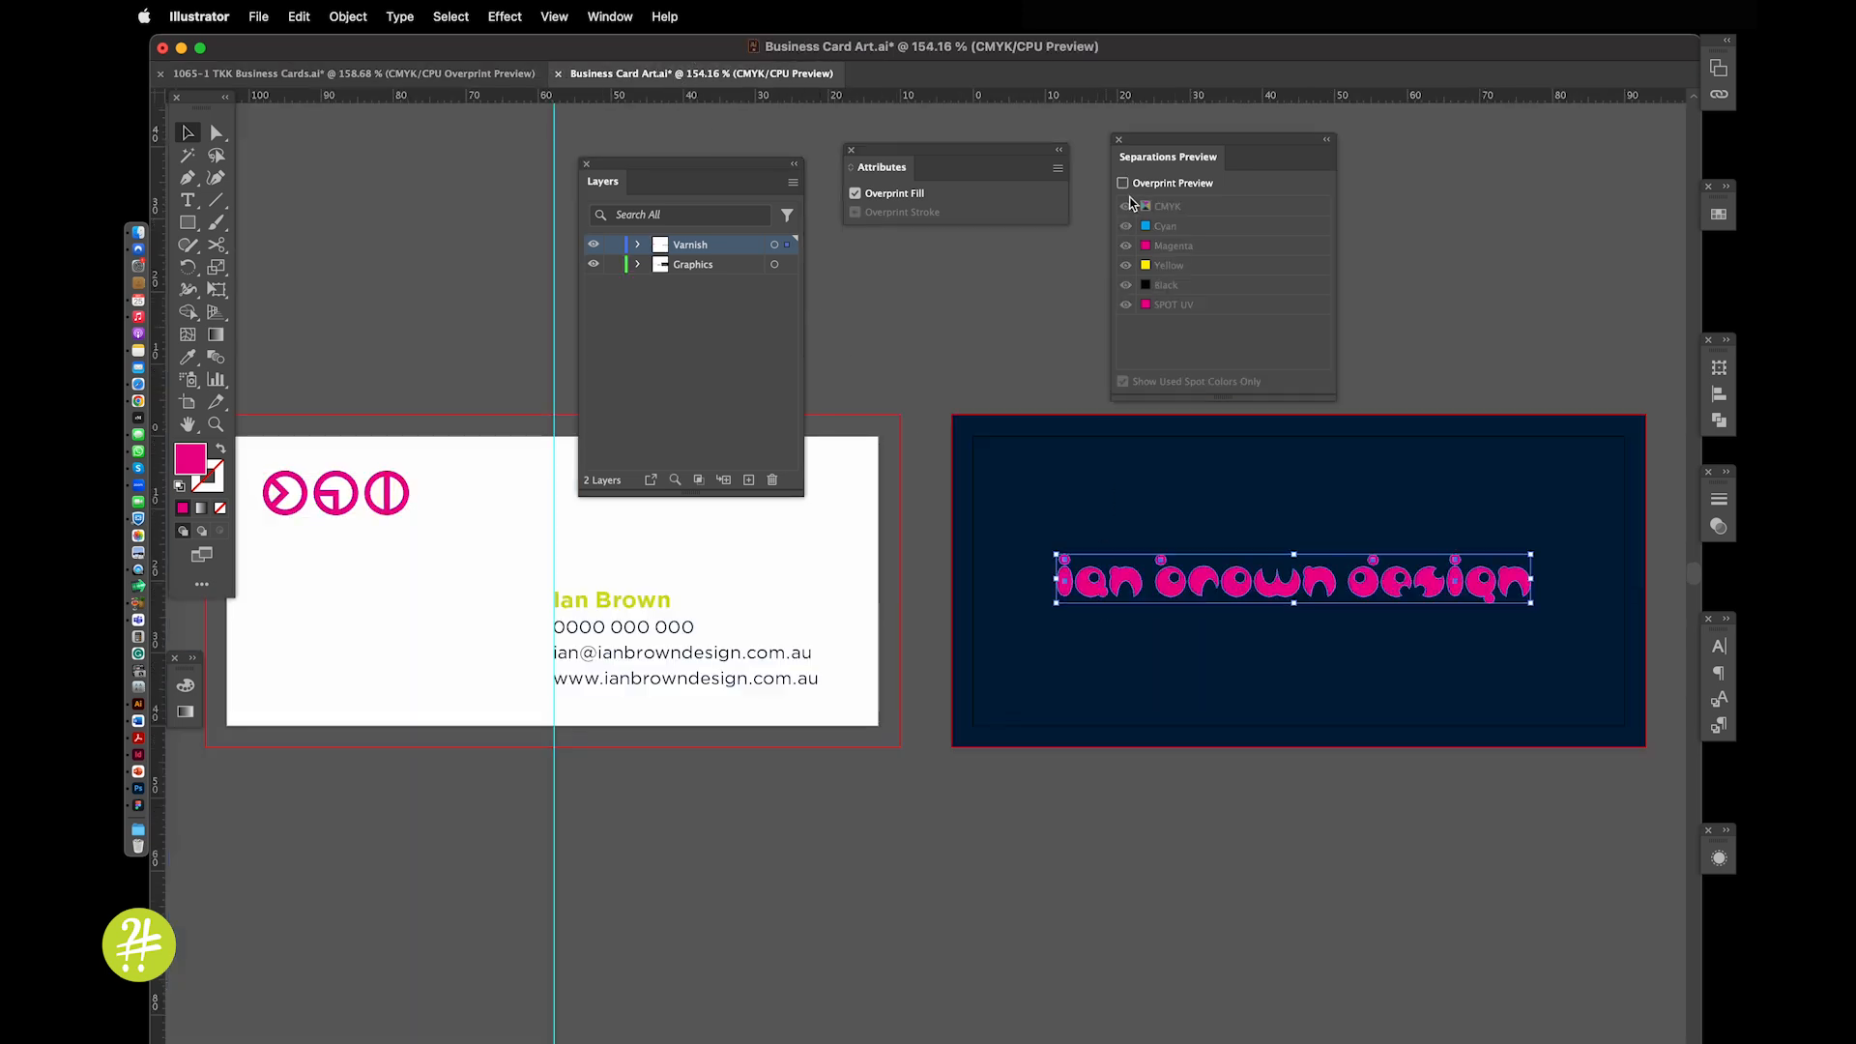
click(1122, 182)
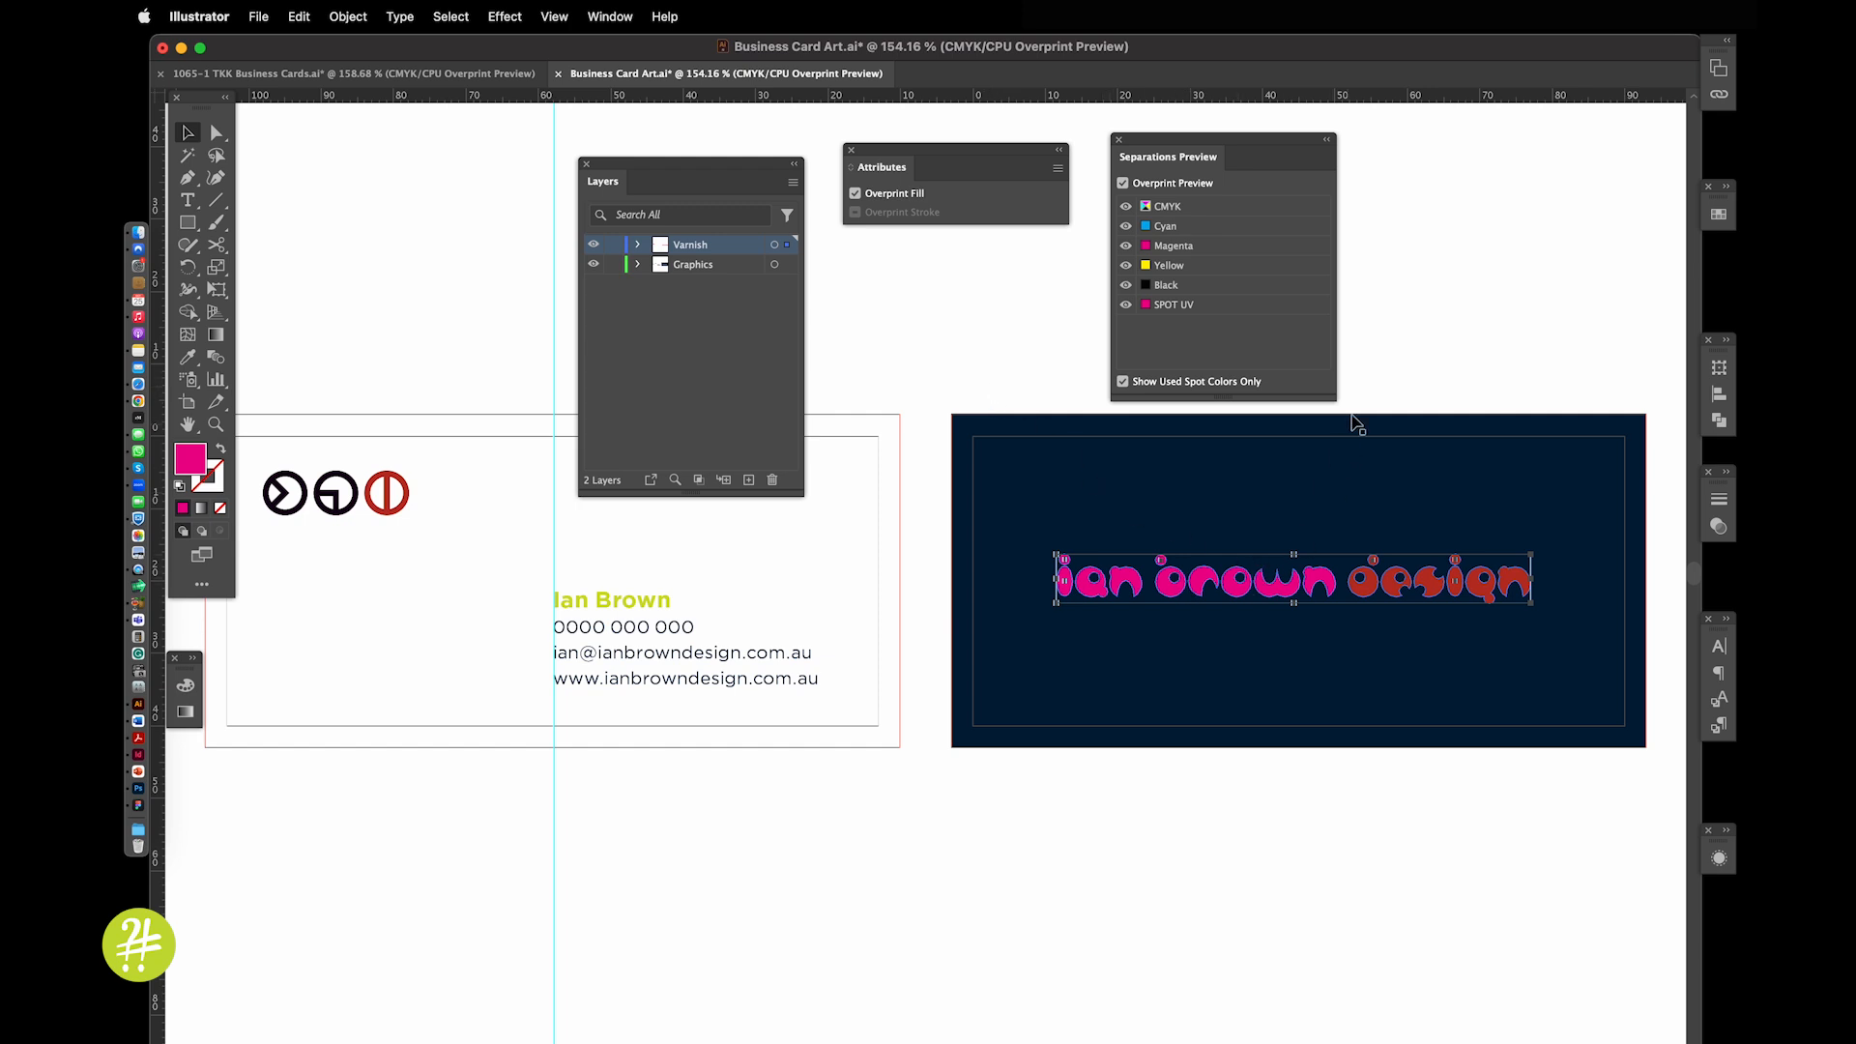
click(1373, 369)
key(super+0)
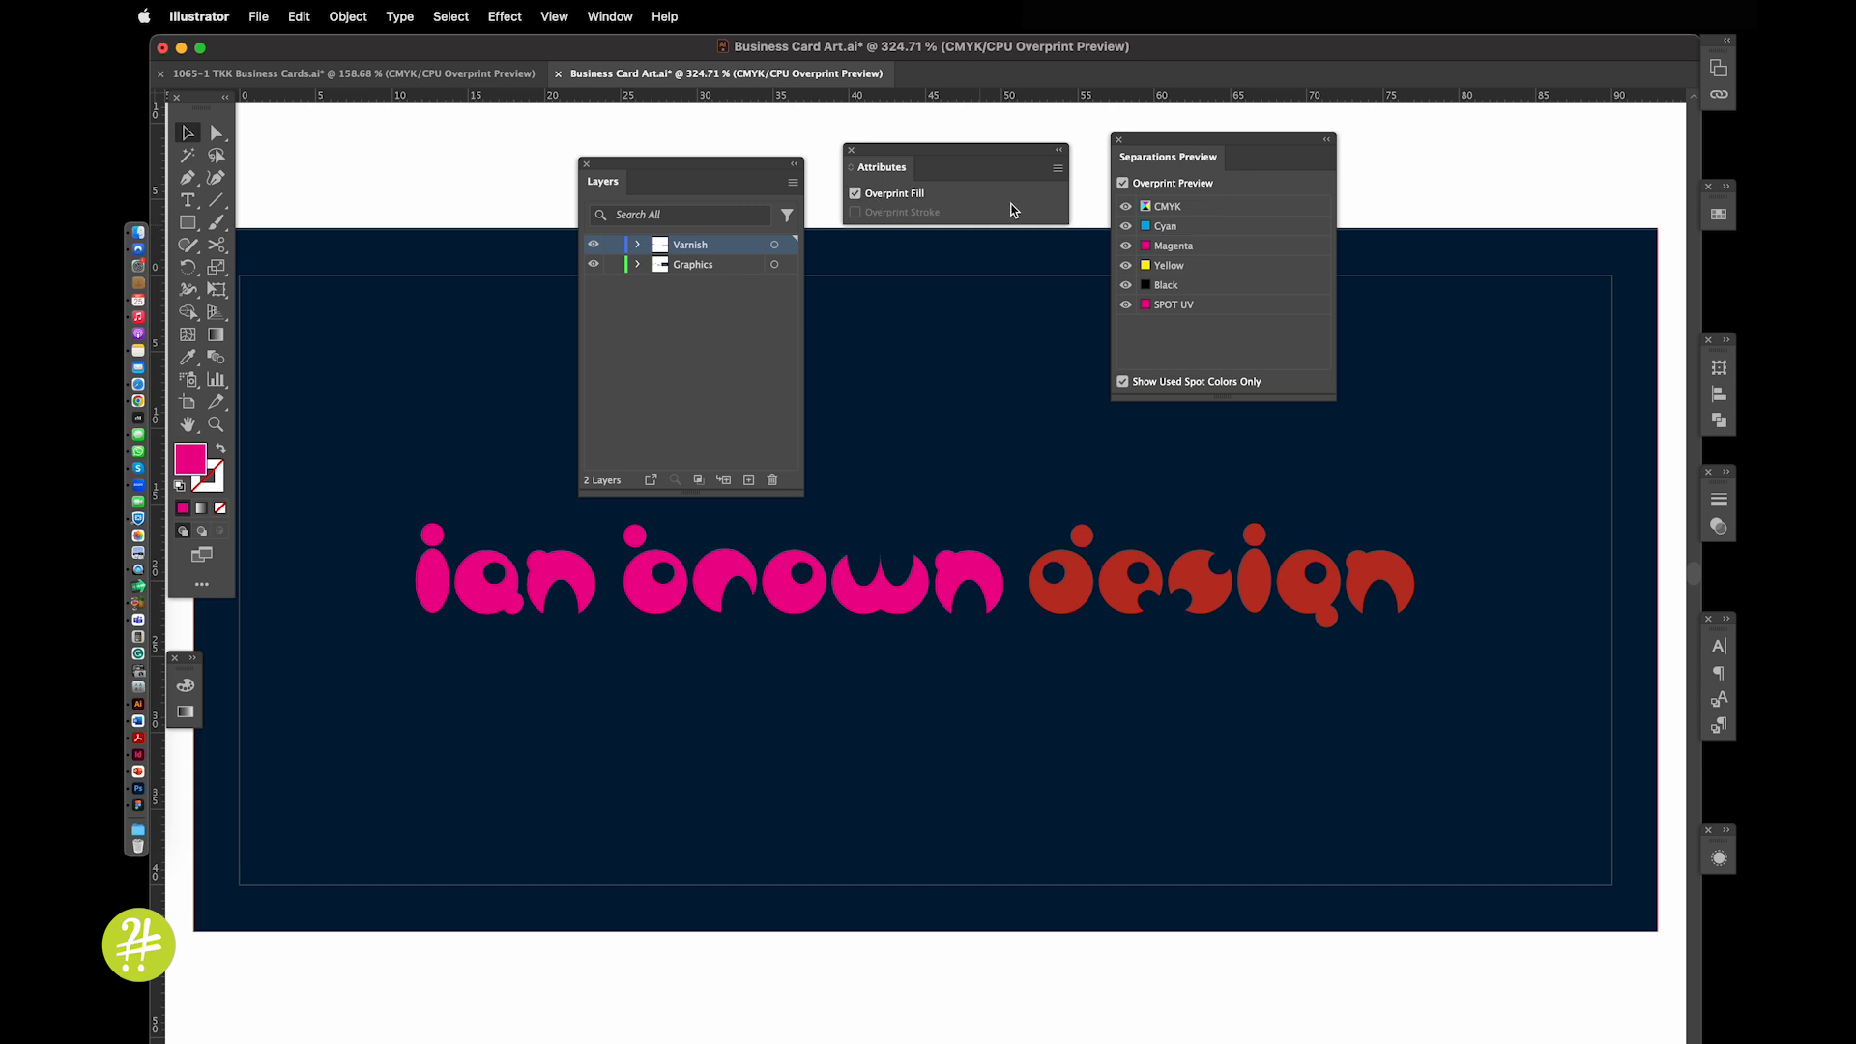
click(1124, 184)
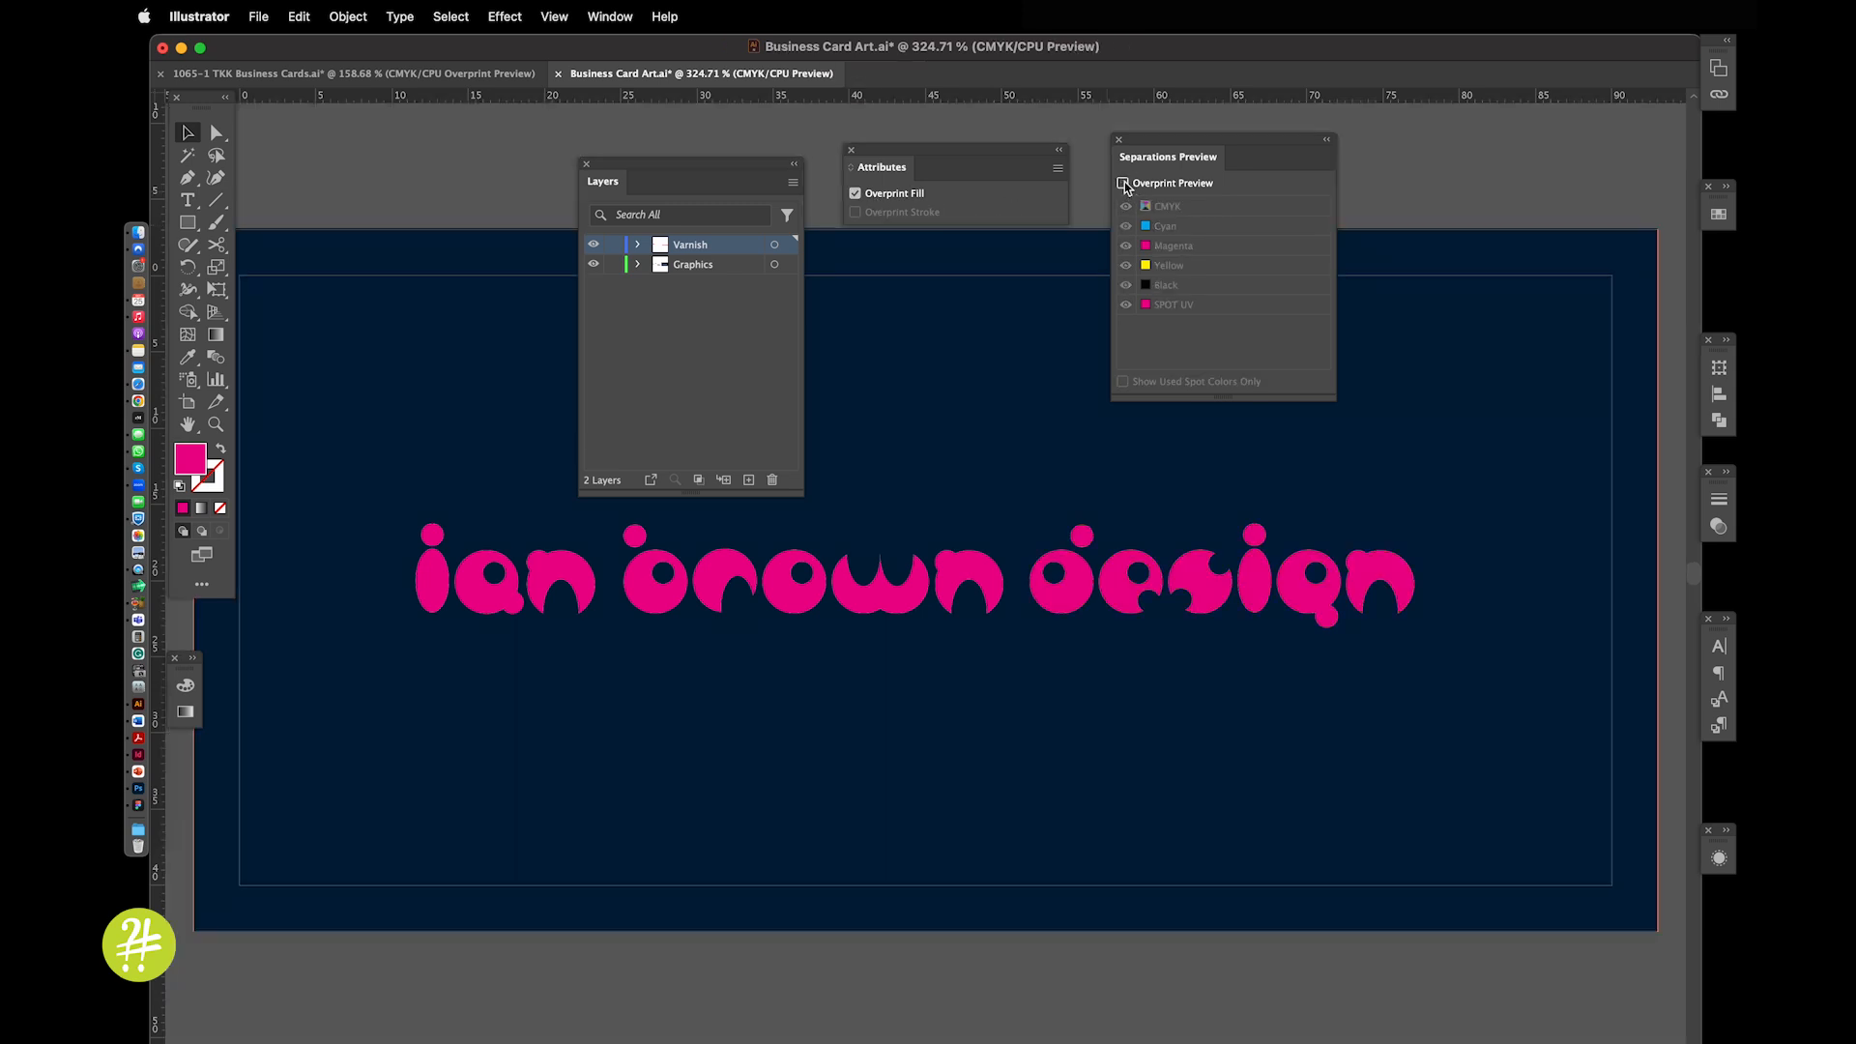
click(1123, 184)
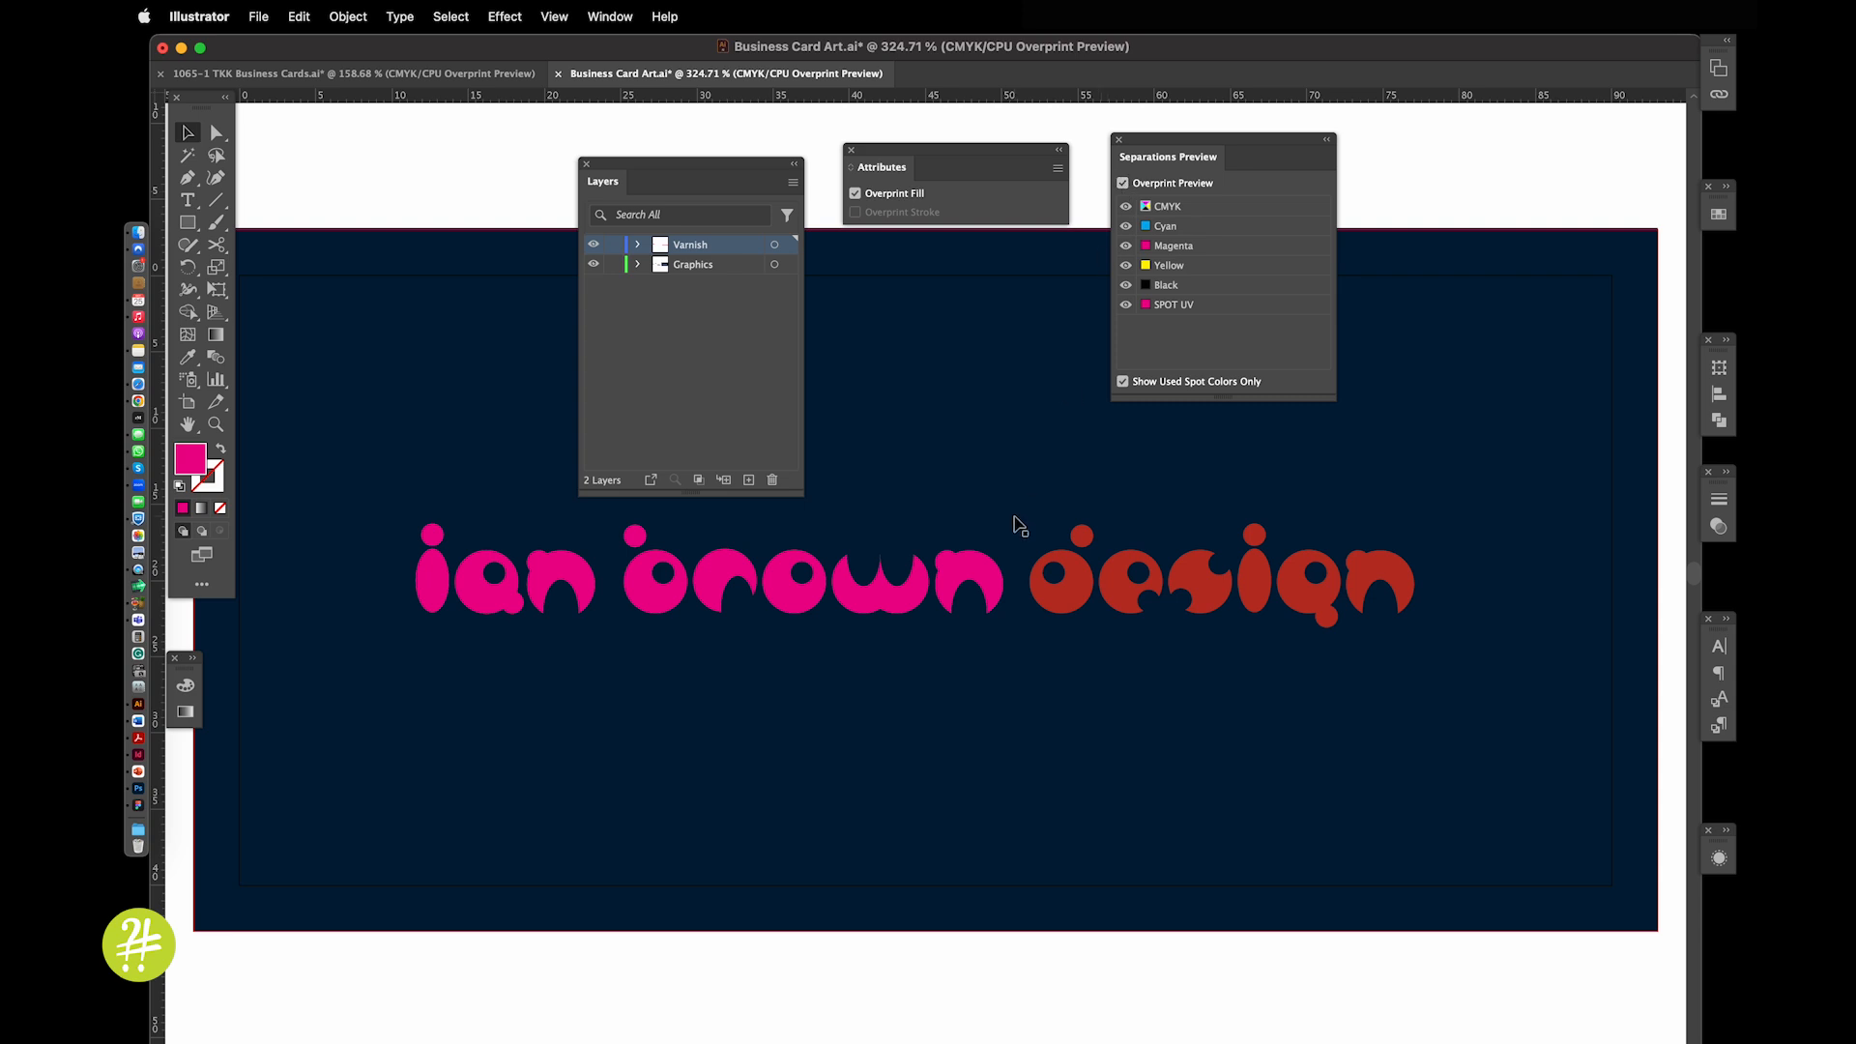
Check beneath the varnish lettering, toggle the SPOT UV plate, and uncheck its Overprint Fill
drag(1056, 604, 1059, 654)
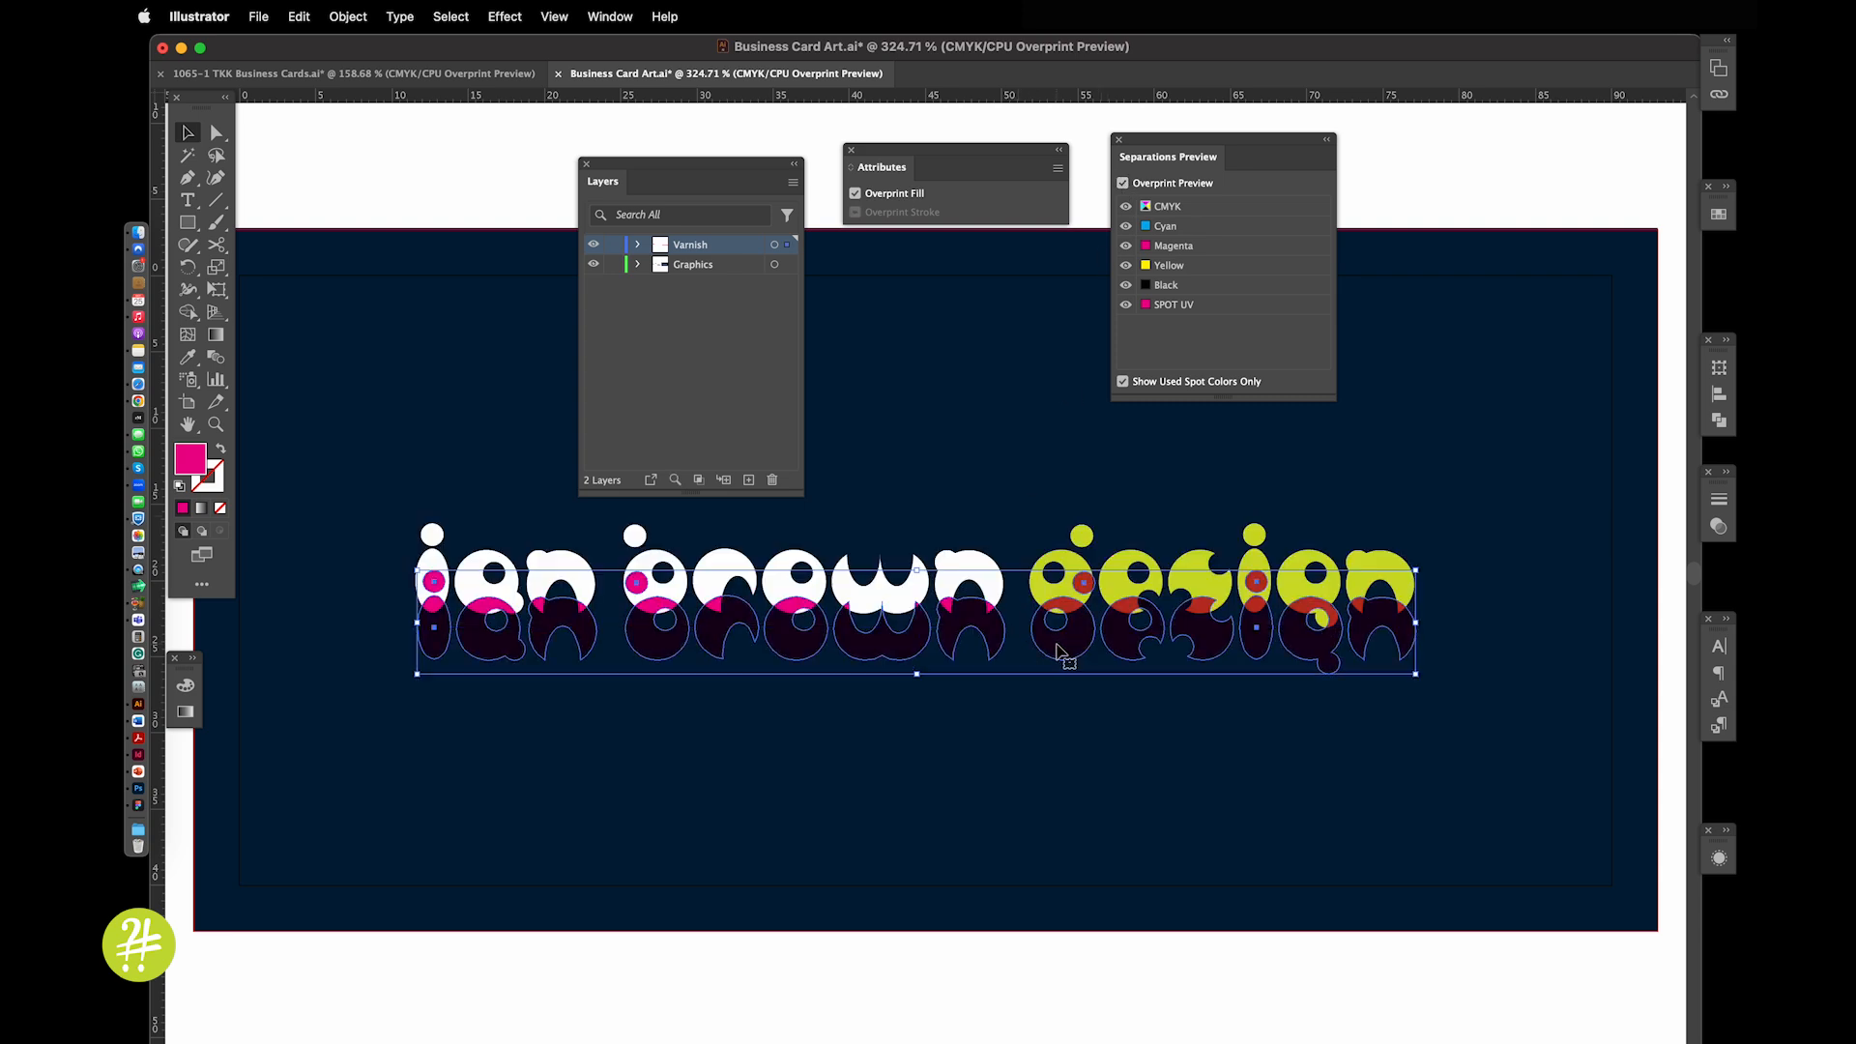
key(super+z)
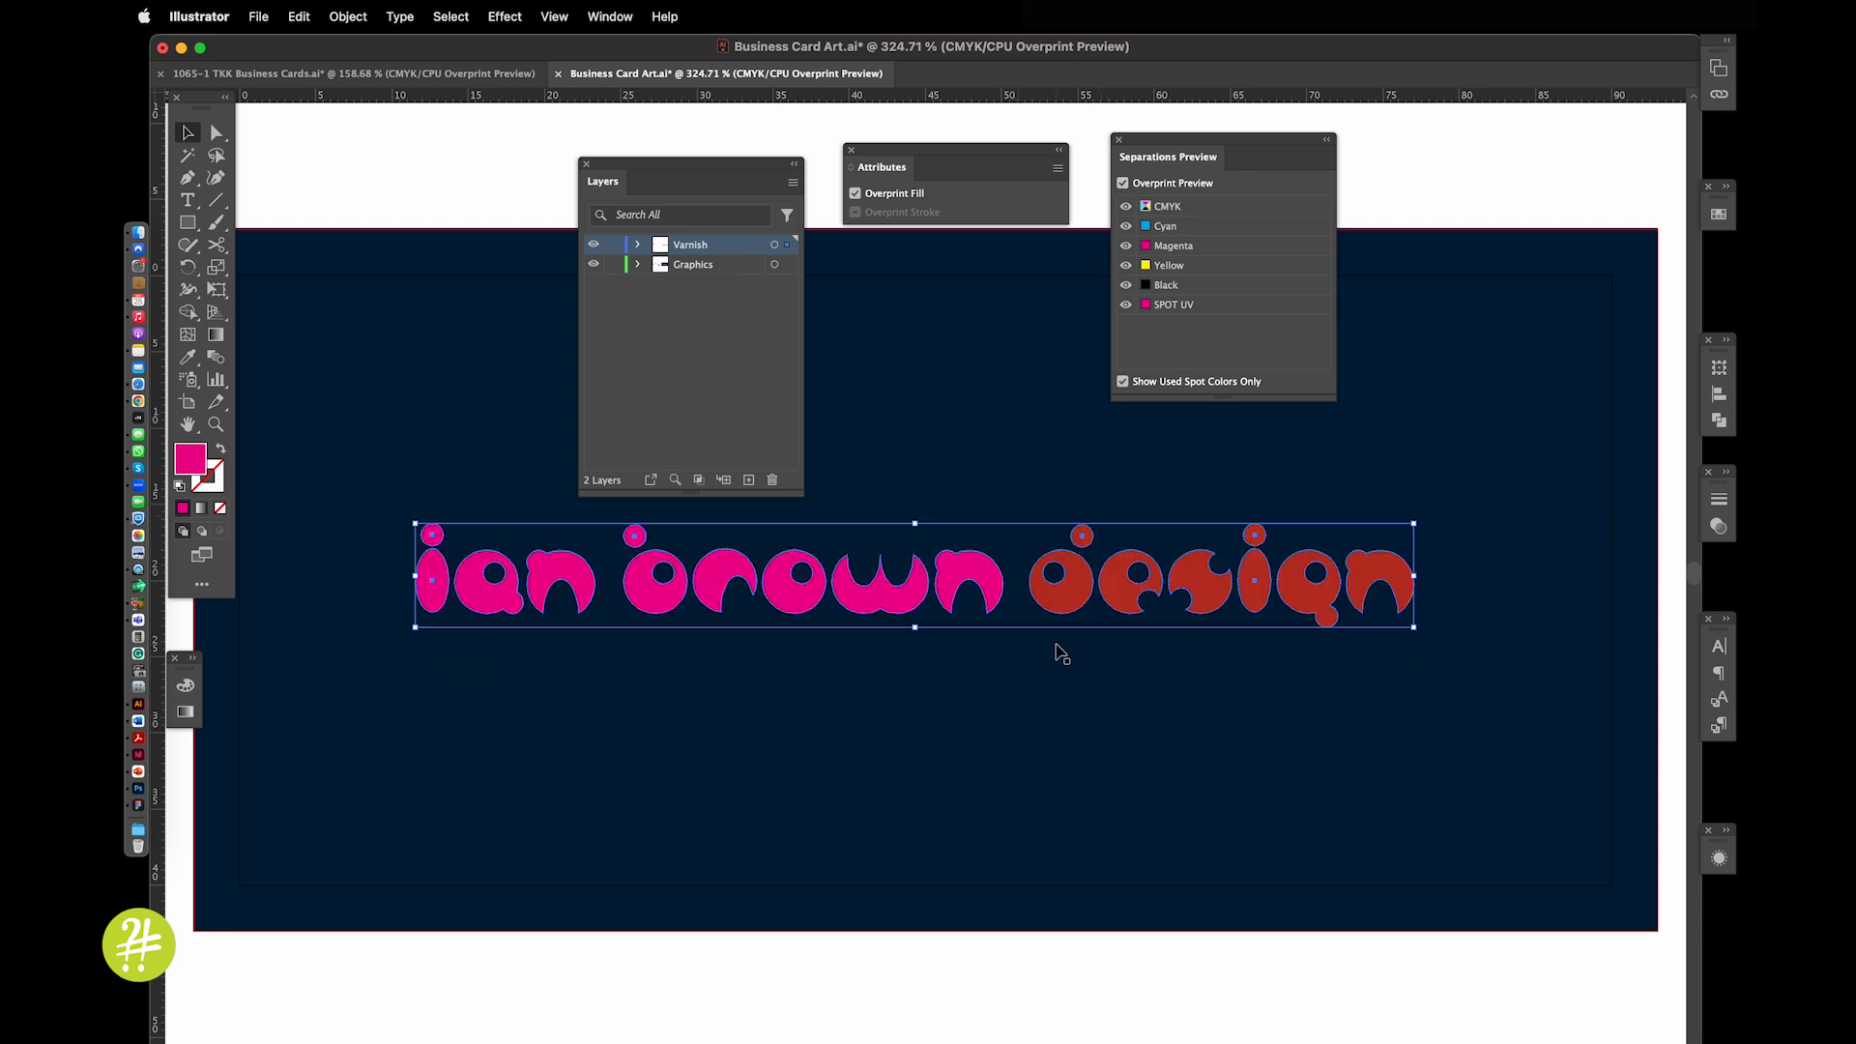
click(1126, 305)
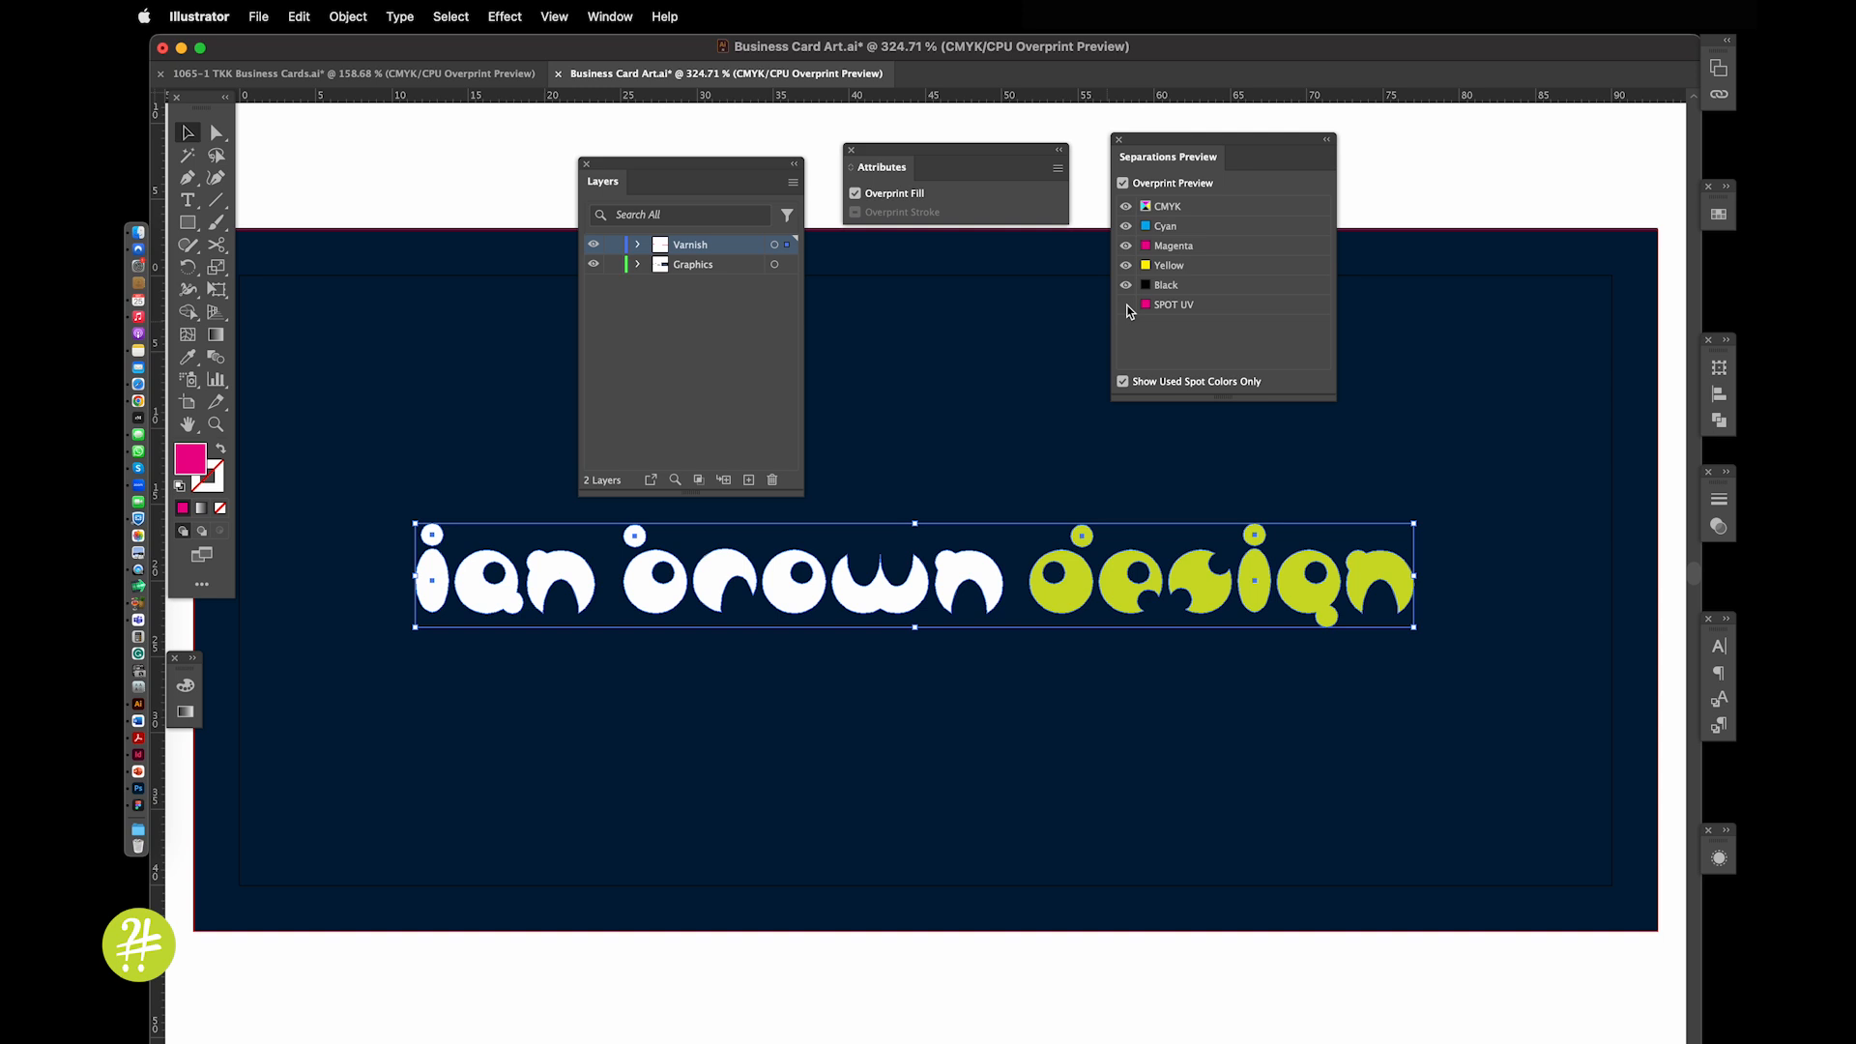
click(1127, 304)
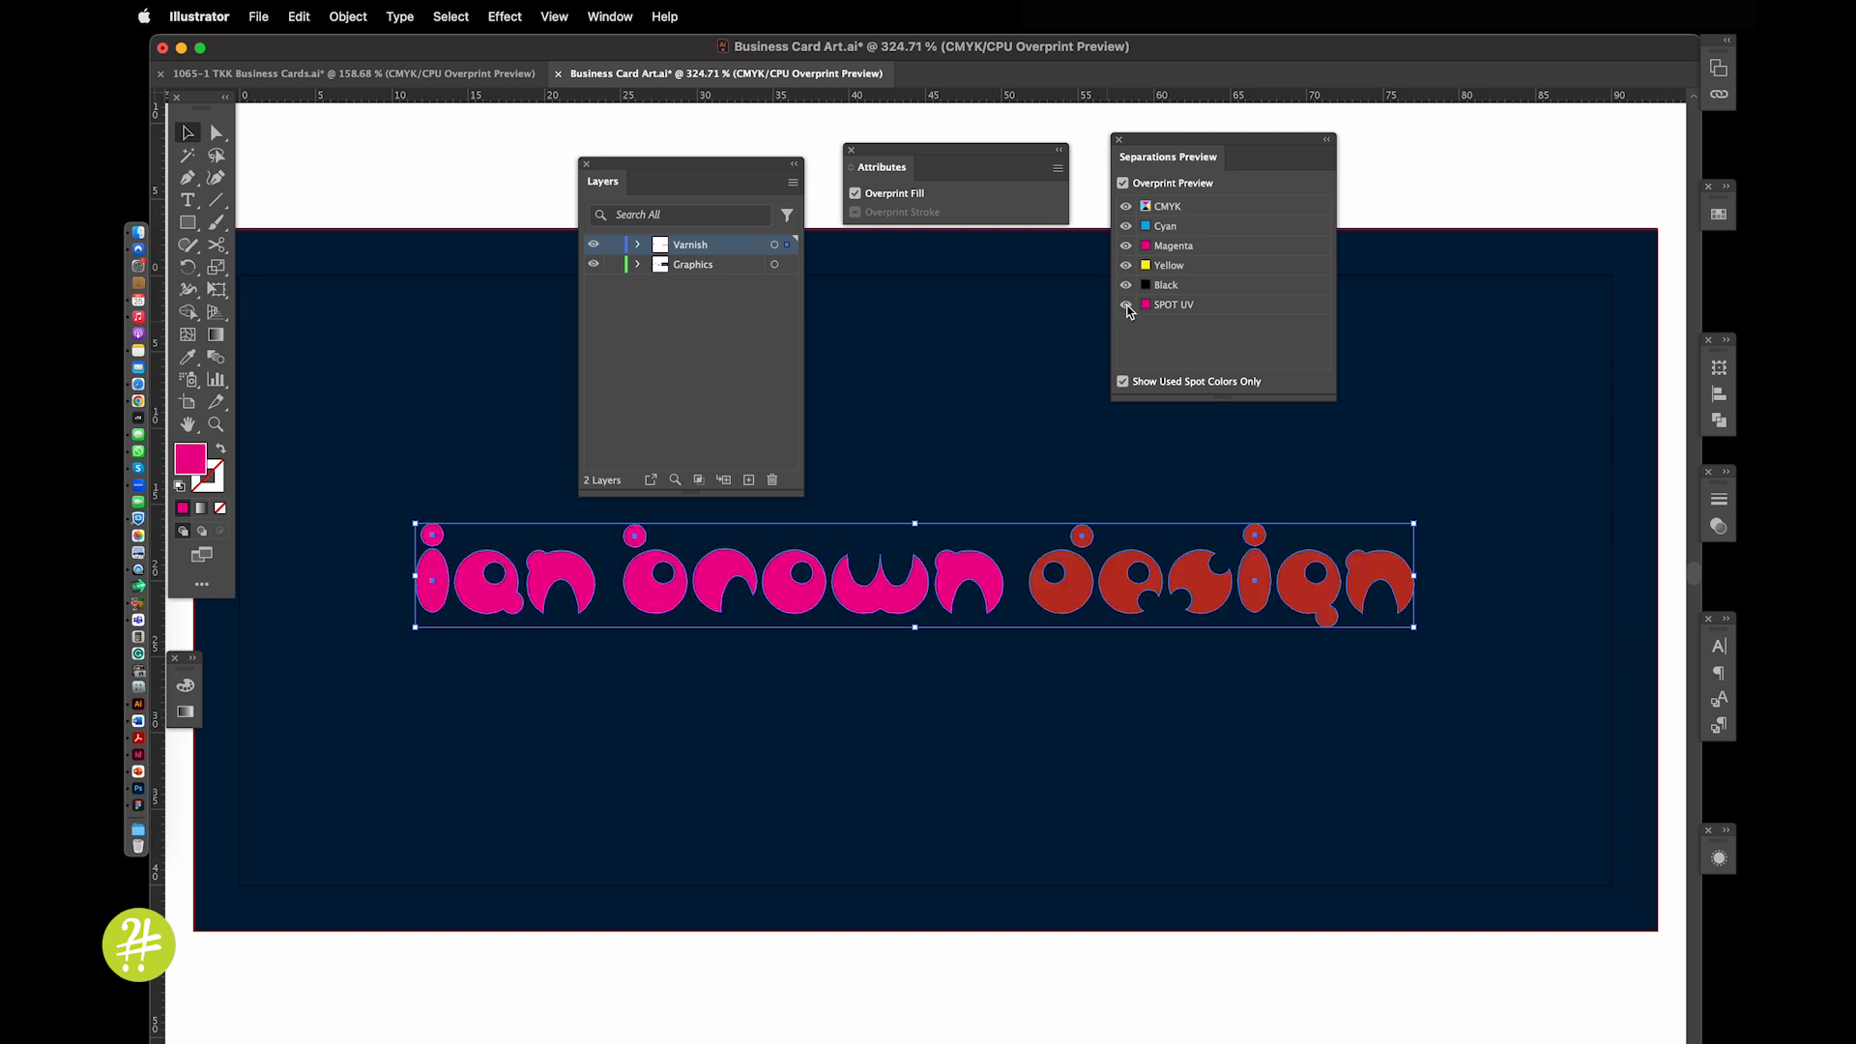
click(856, 194)
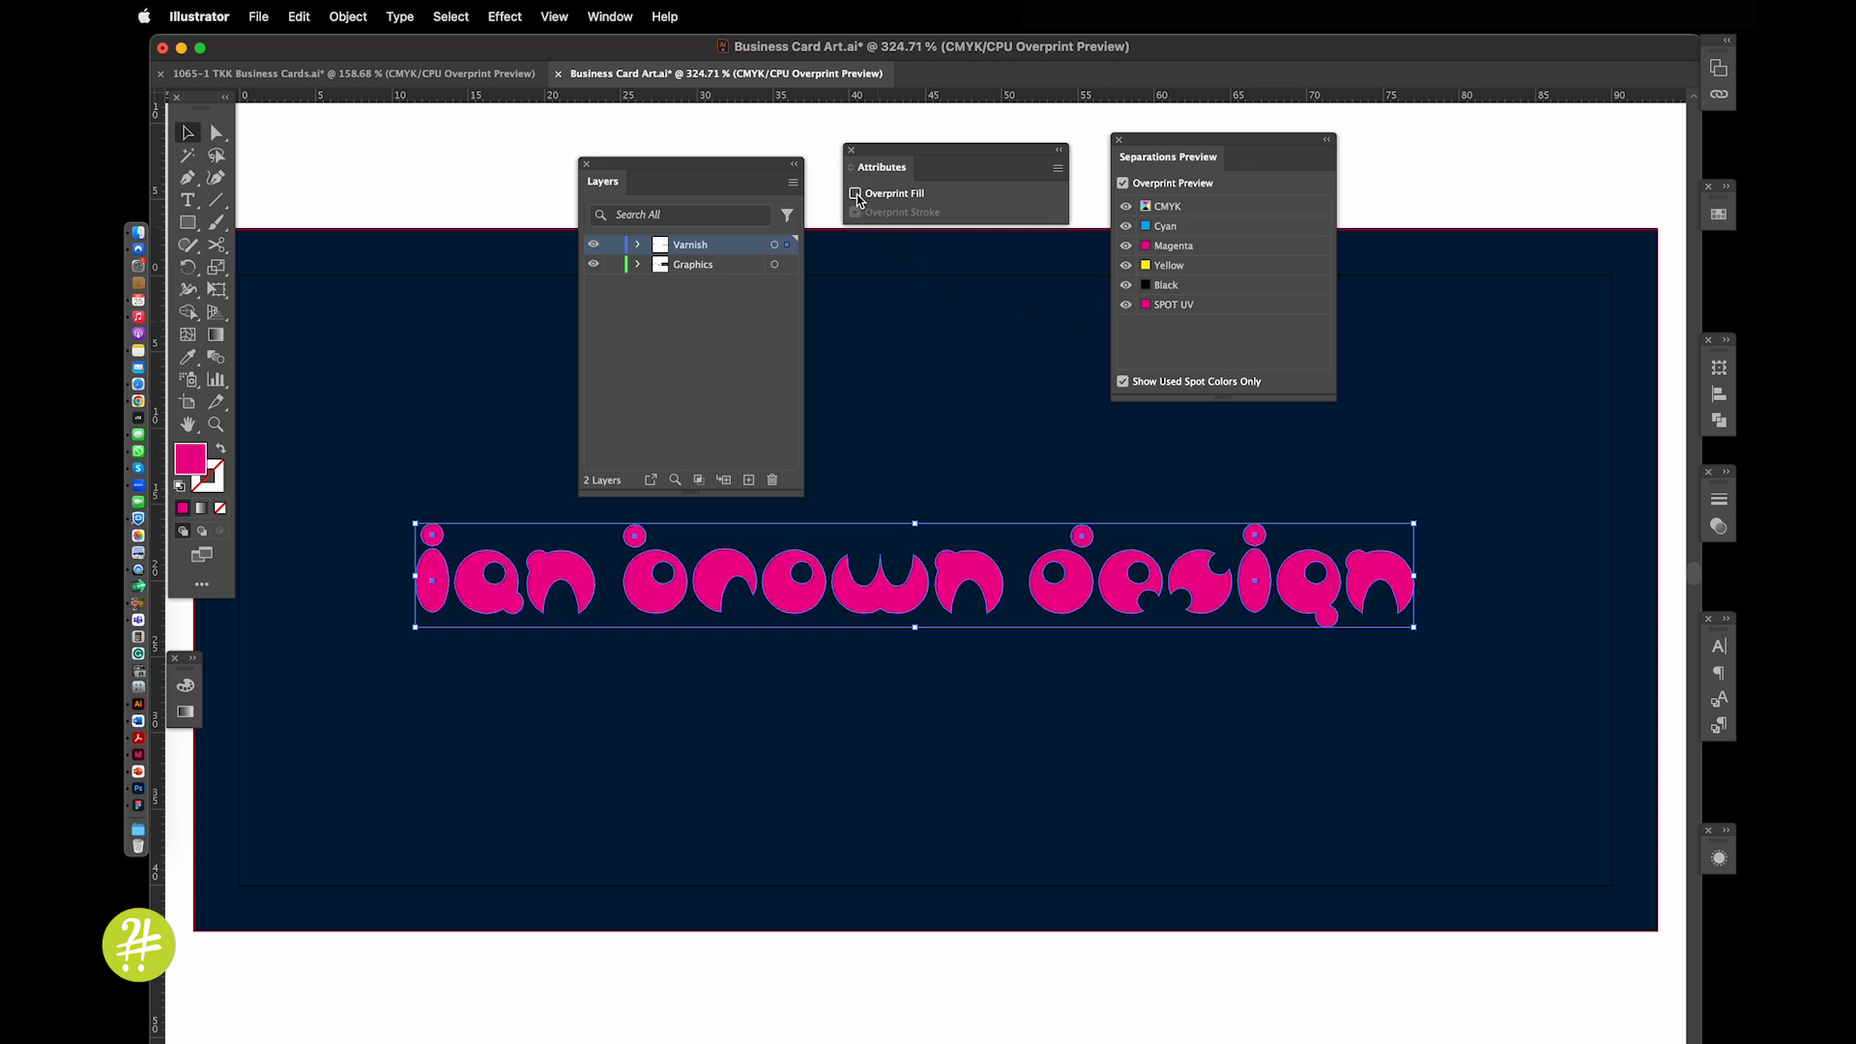
Toggle the SPOT UV, Cyan, Magenta and Black plates off and back on in Separations Preview
click(1128, 305)
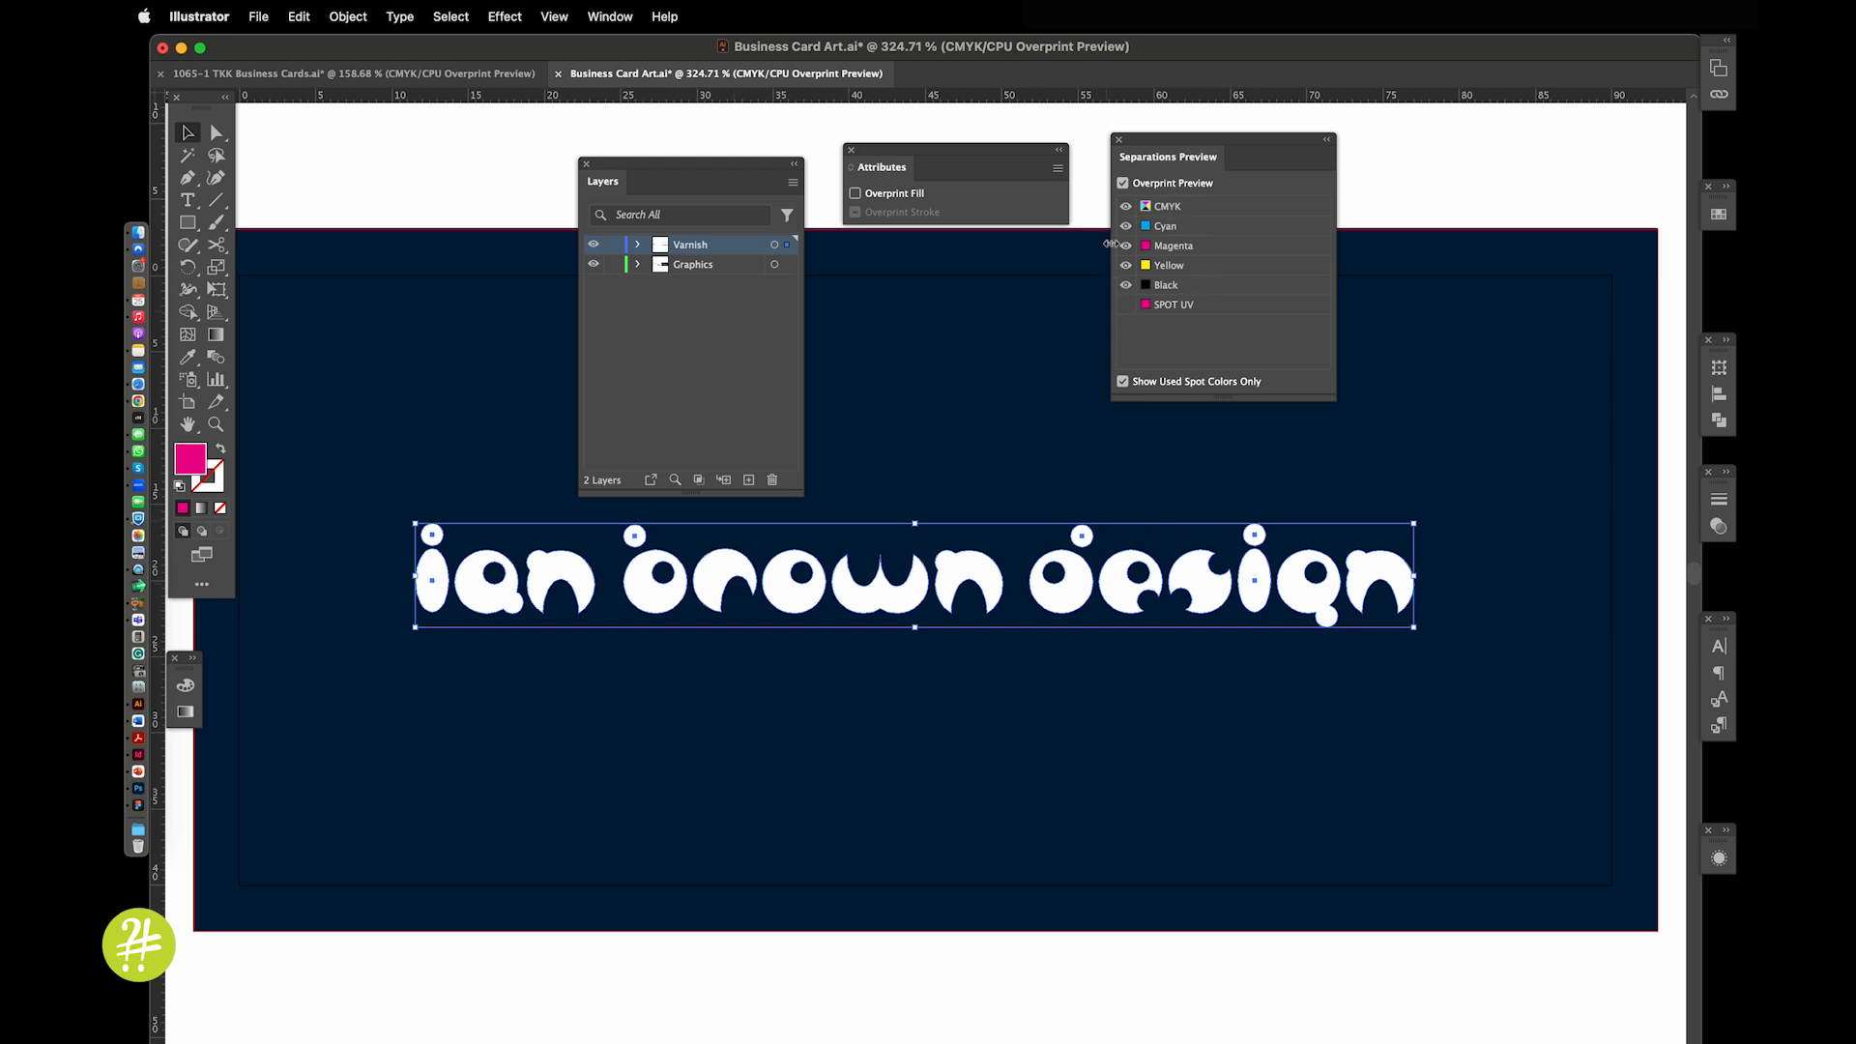
click(1125, 305)
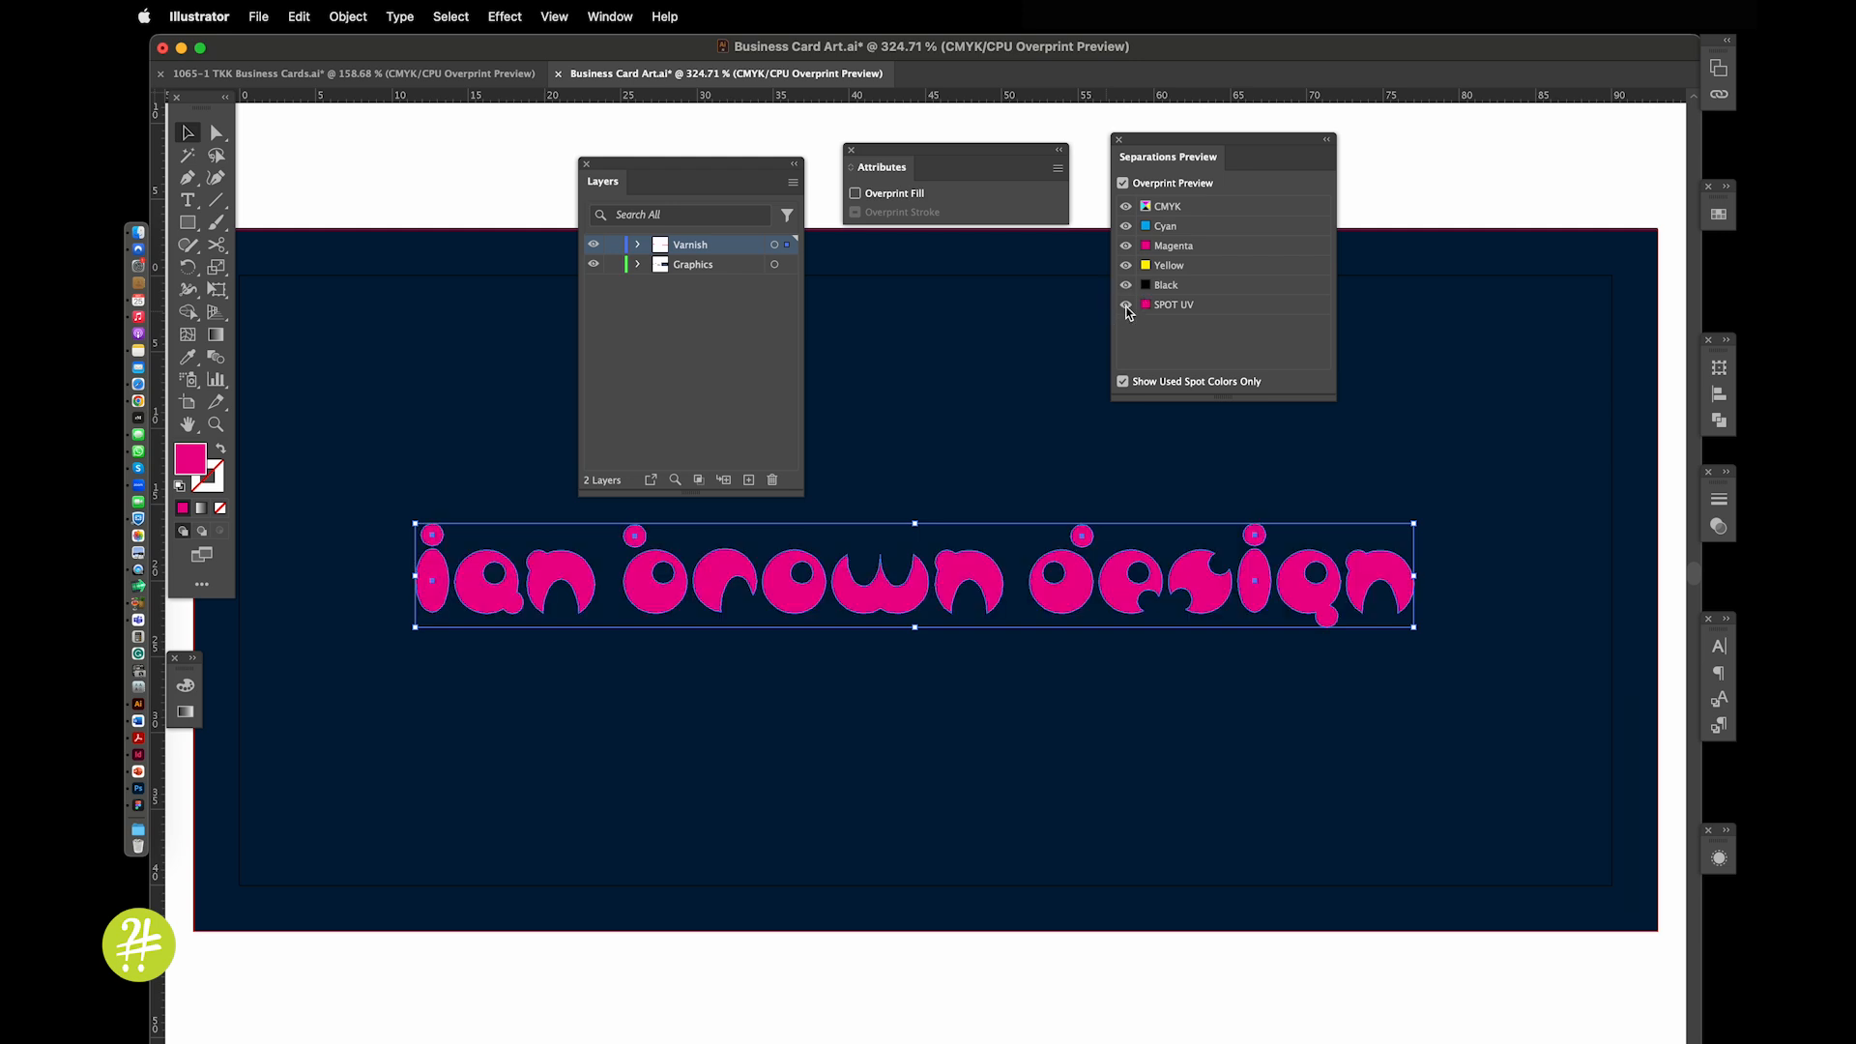
click(1126, 226)
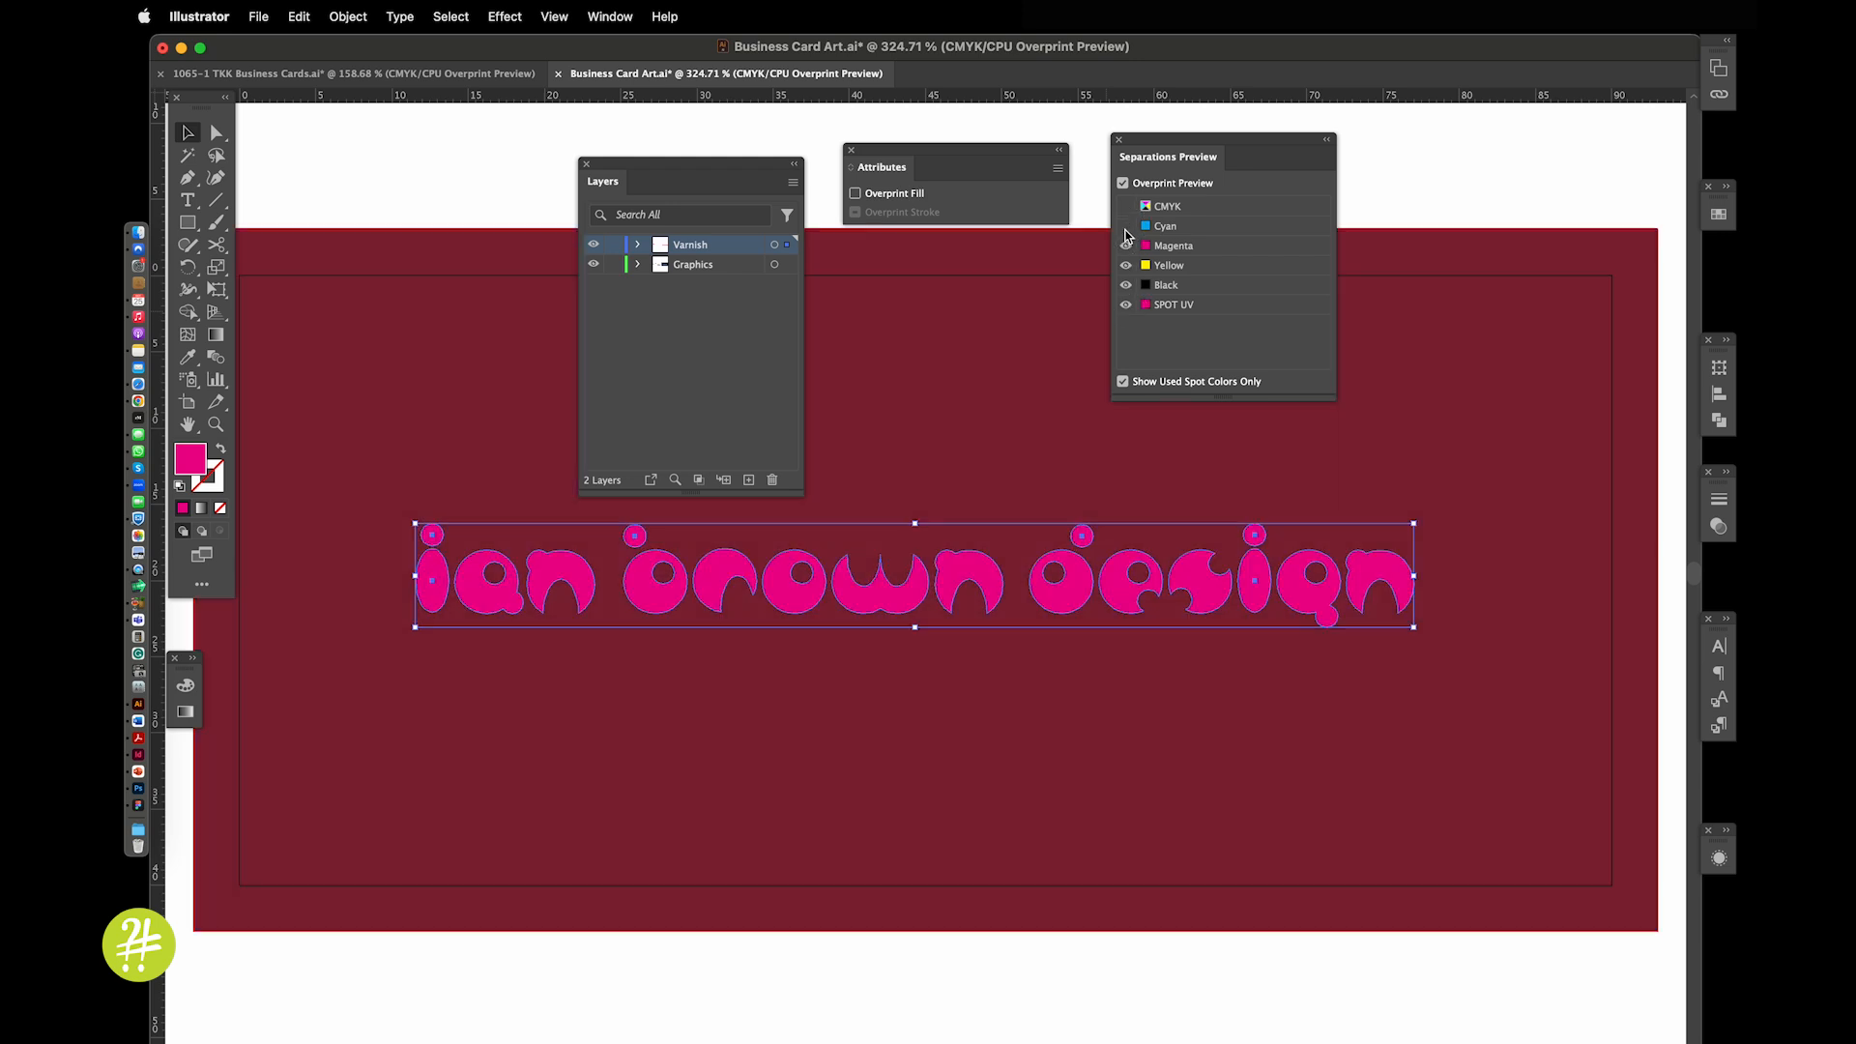
click(1126, 245)
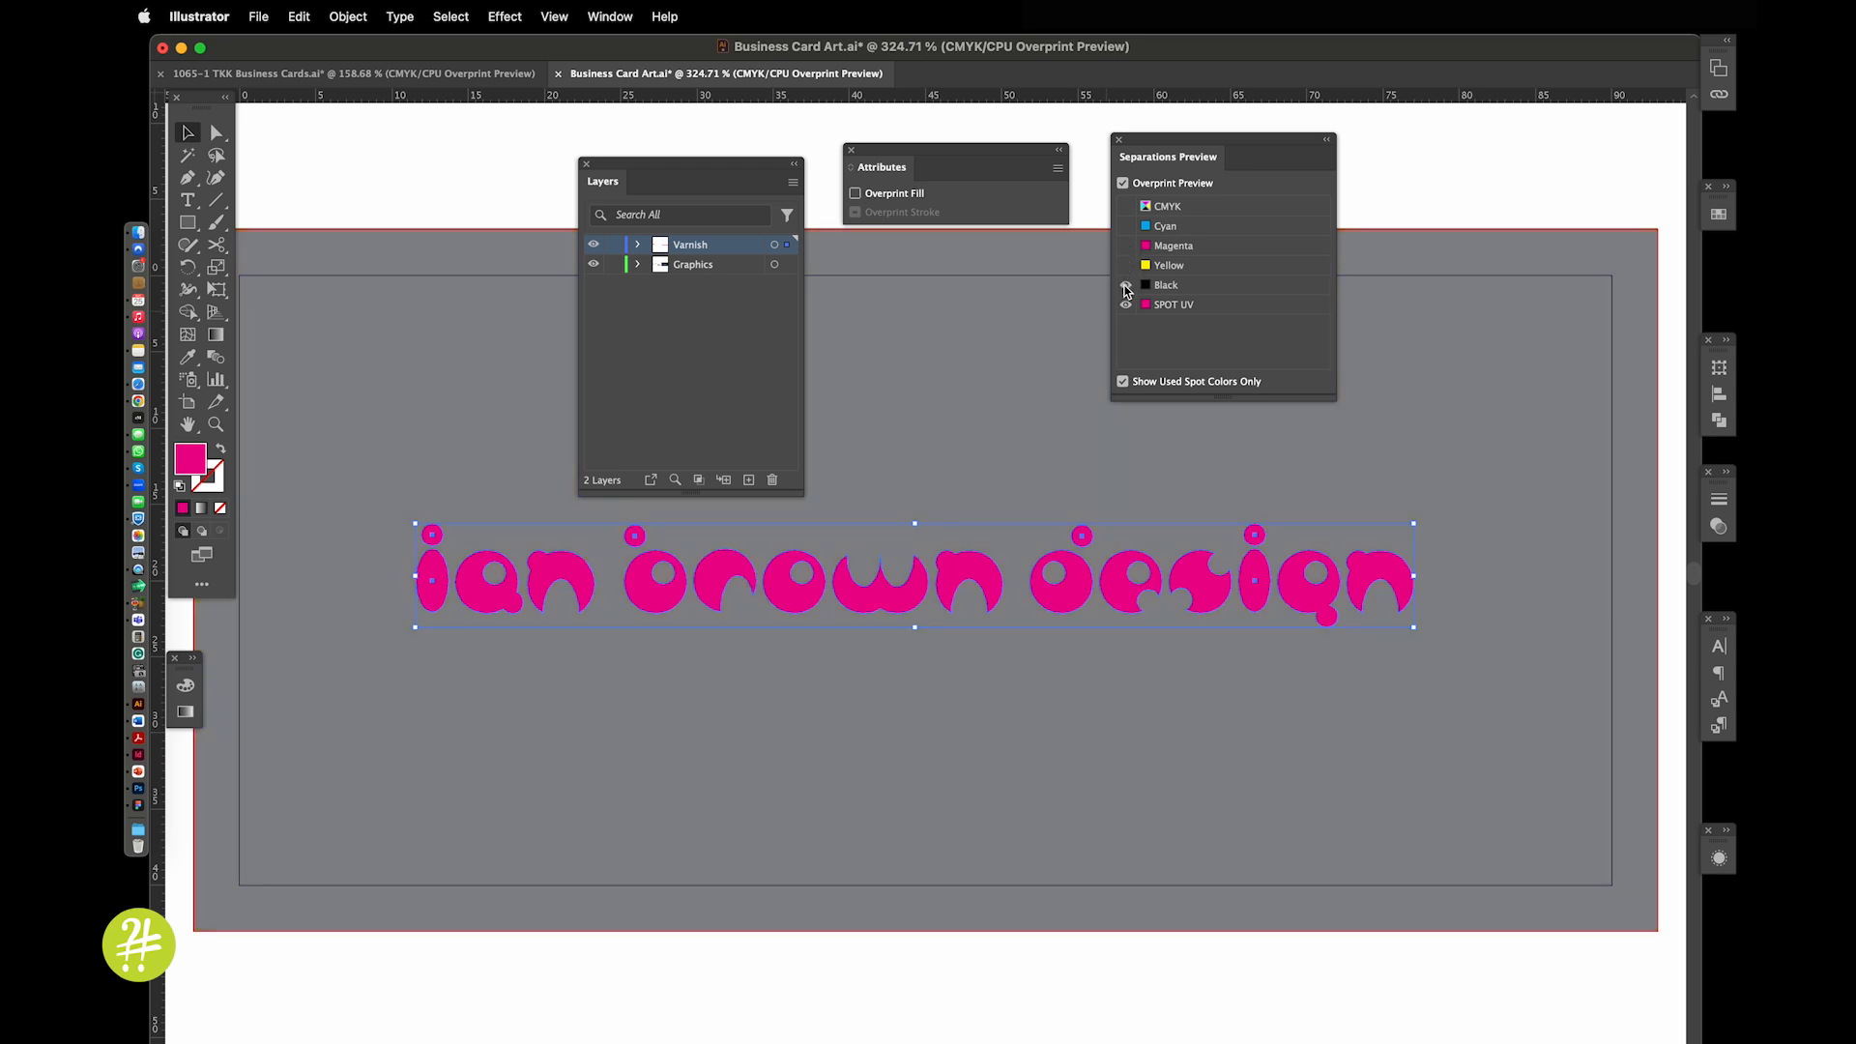
click(1125, 285)
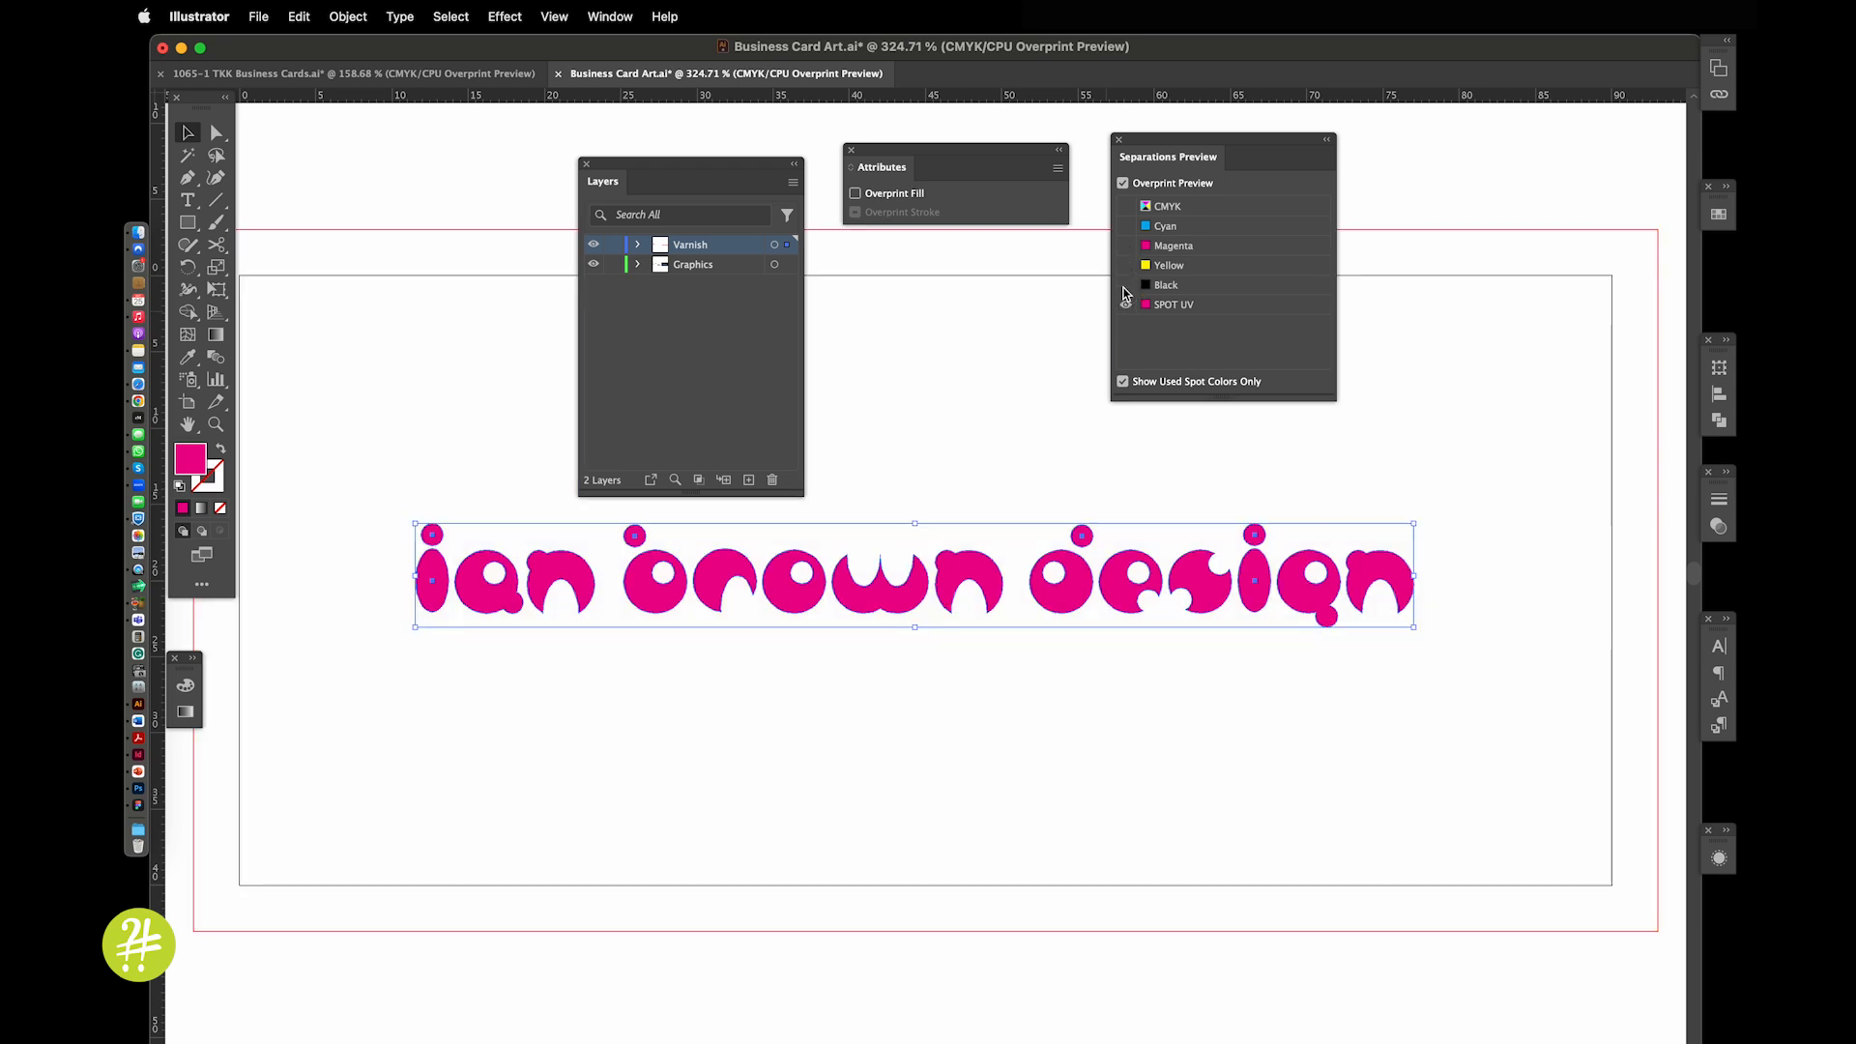
click(1125, 284)
click(1125, 266)
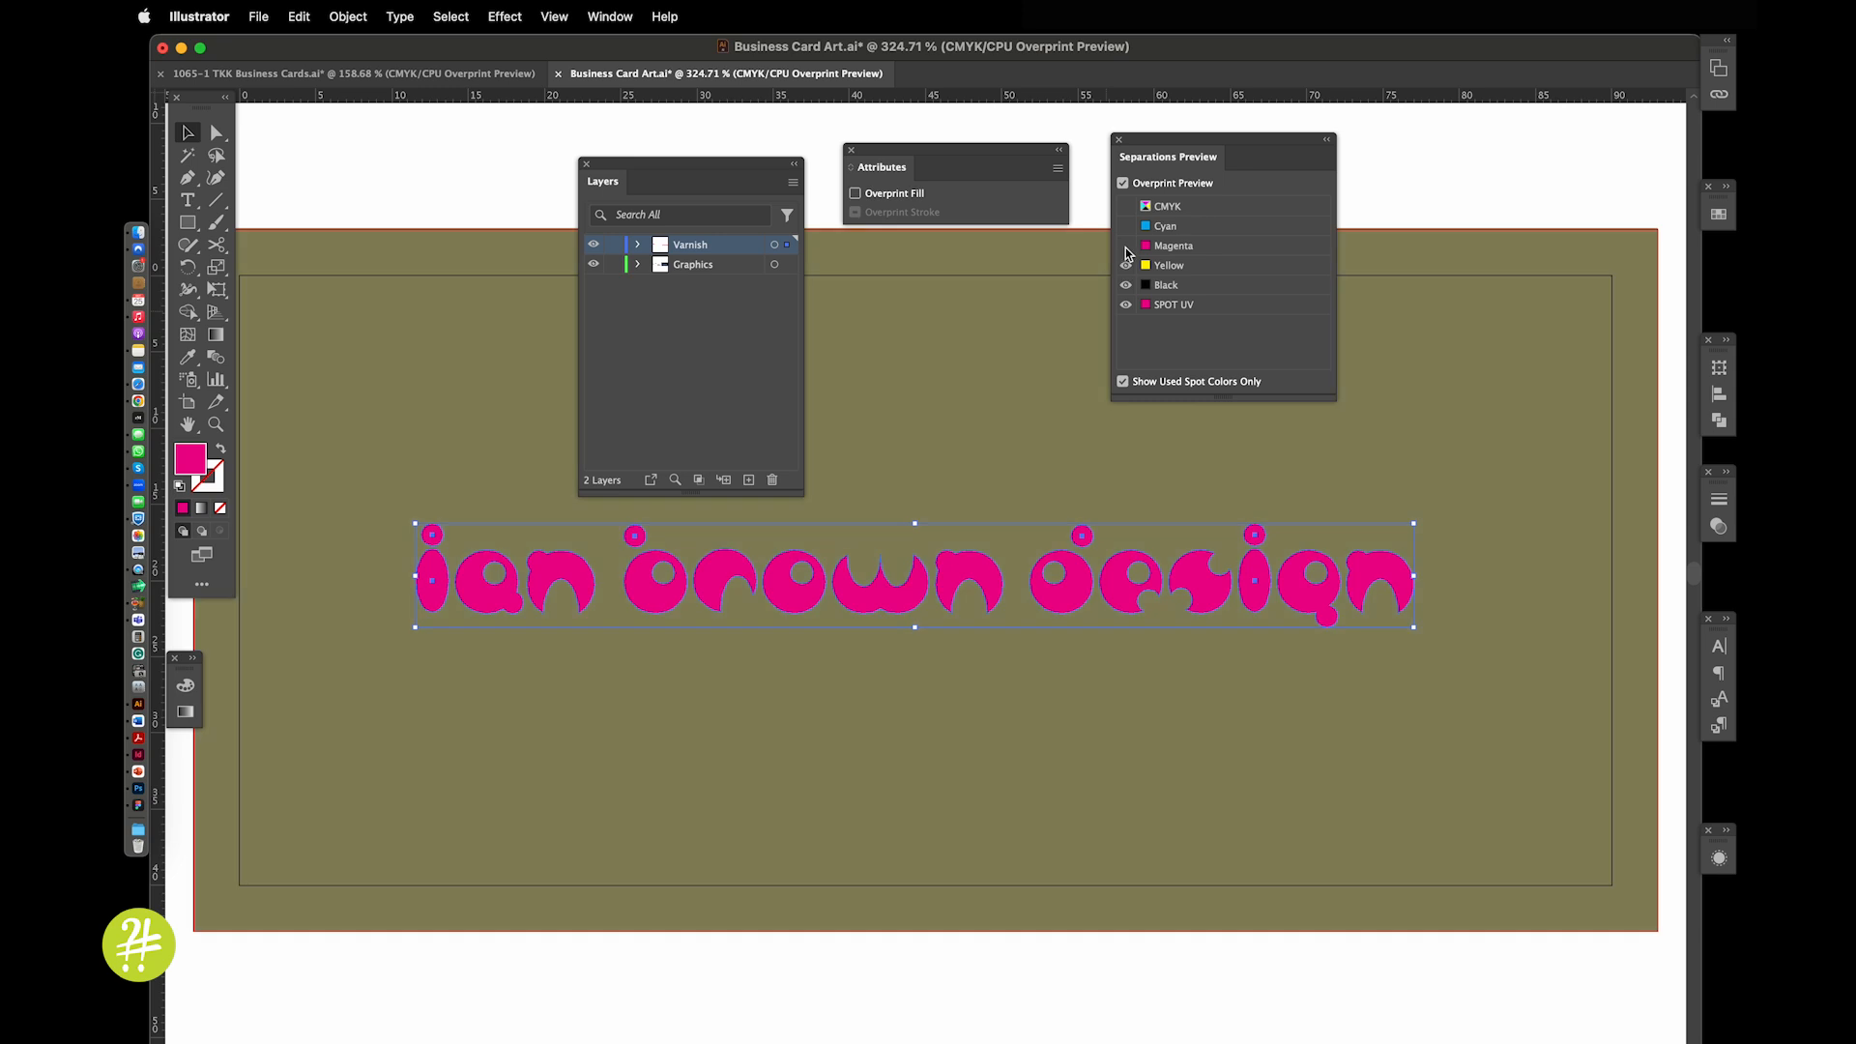
click(1126, 245)
click(1125, 227)
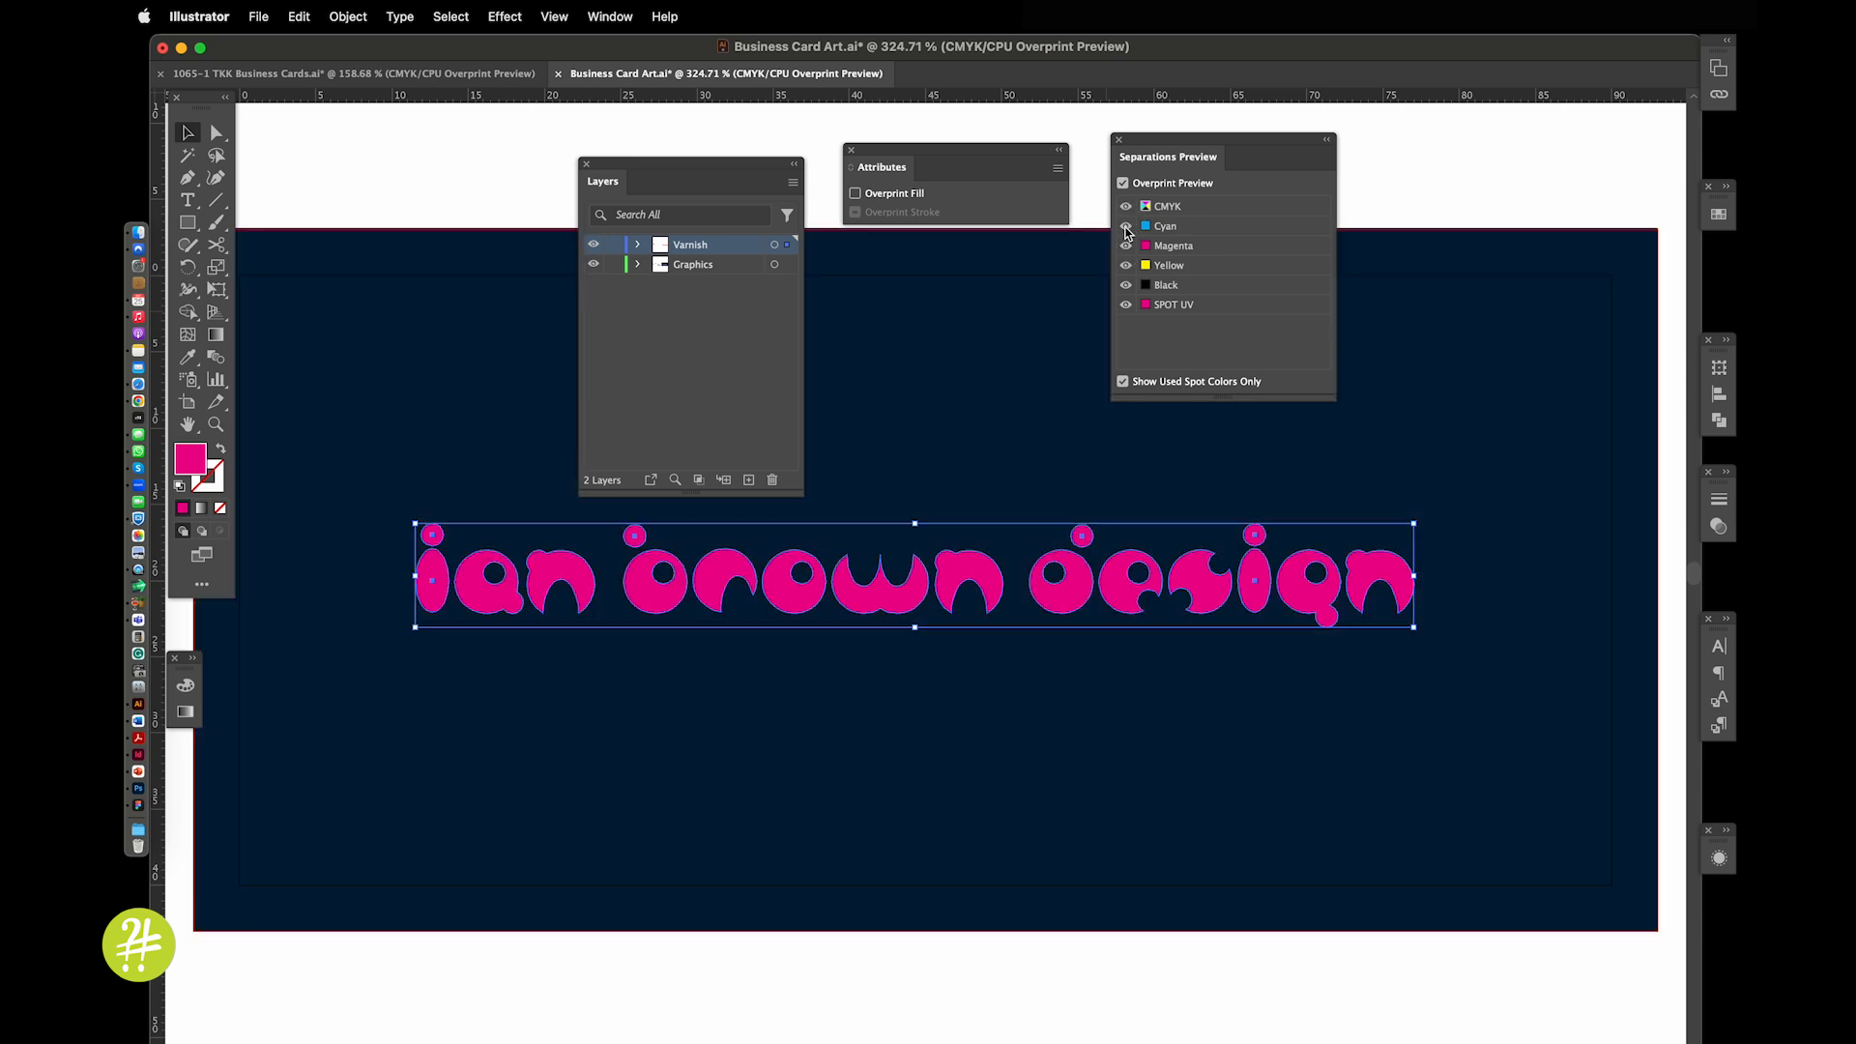
Deselect, fit the artboard, and switch to 1065-1 TKK Business Cards.ai
click(1408, 174)
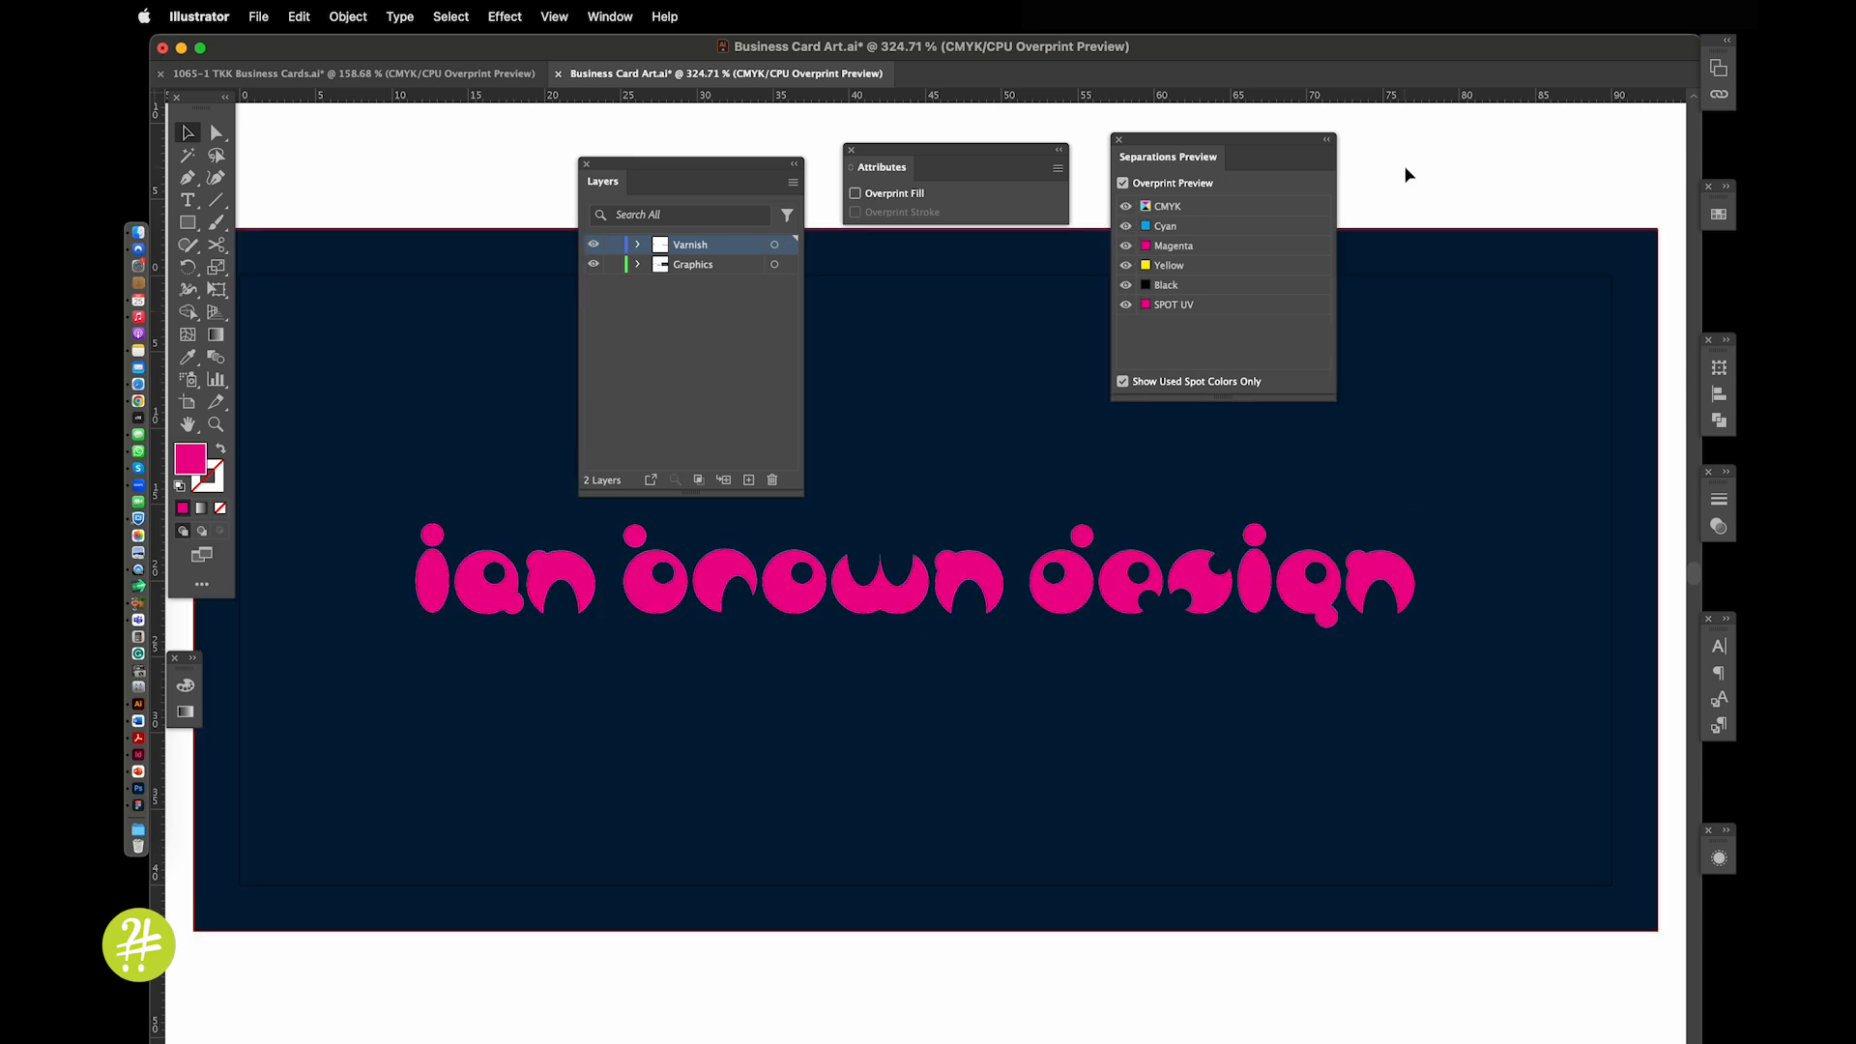
key(super+0)
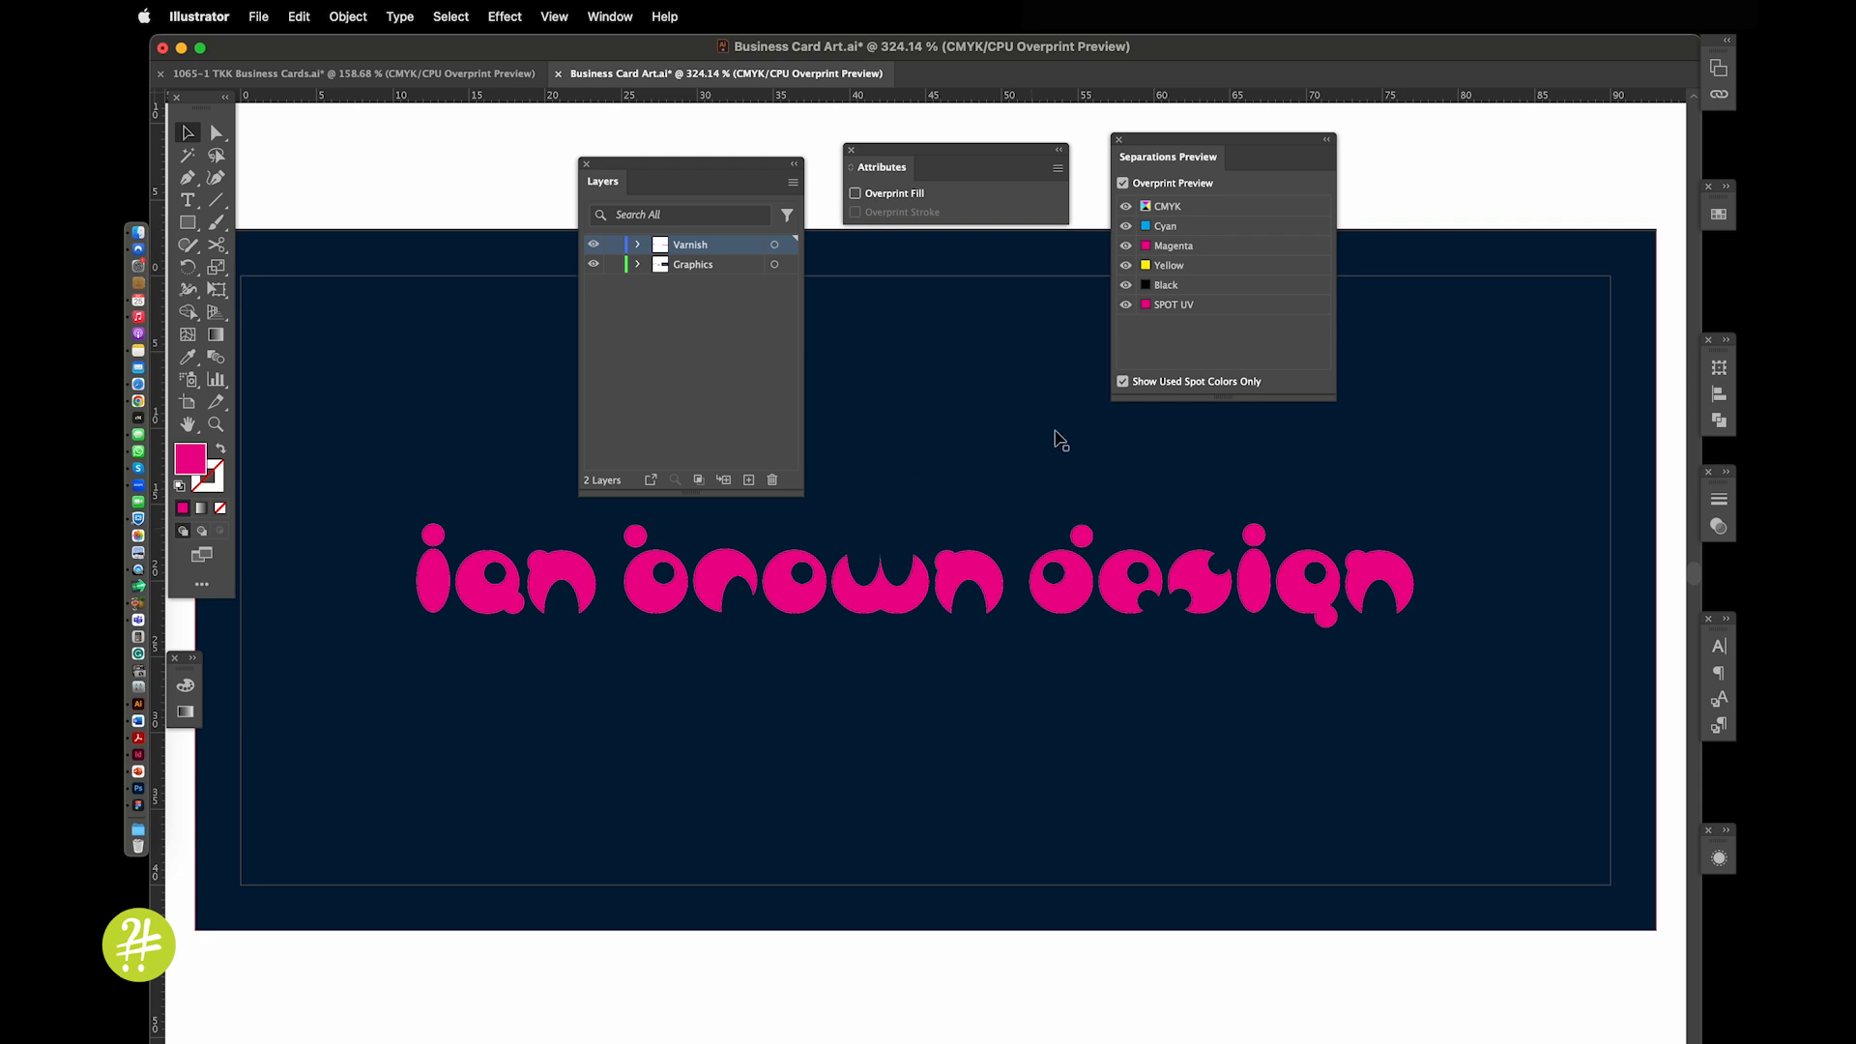
click(450, 74)
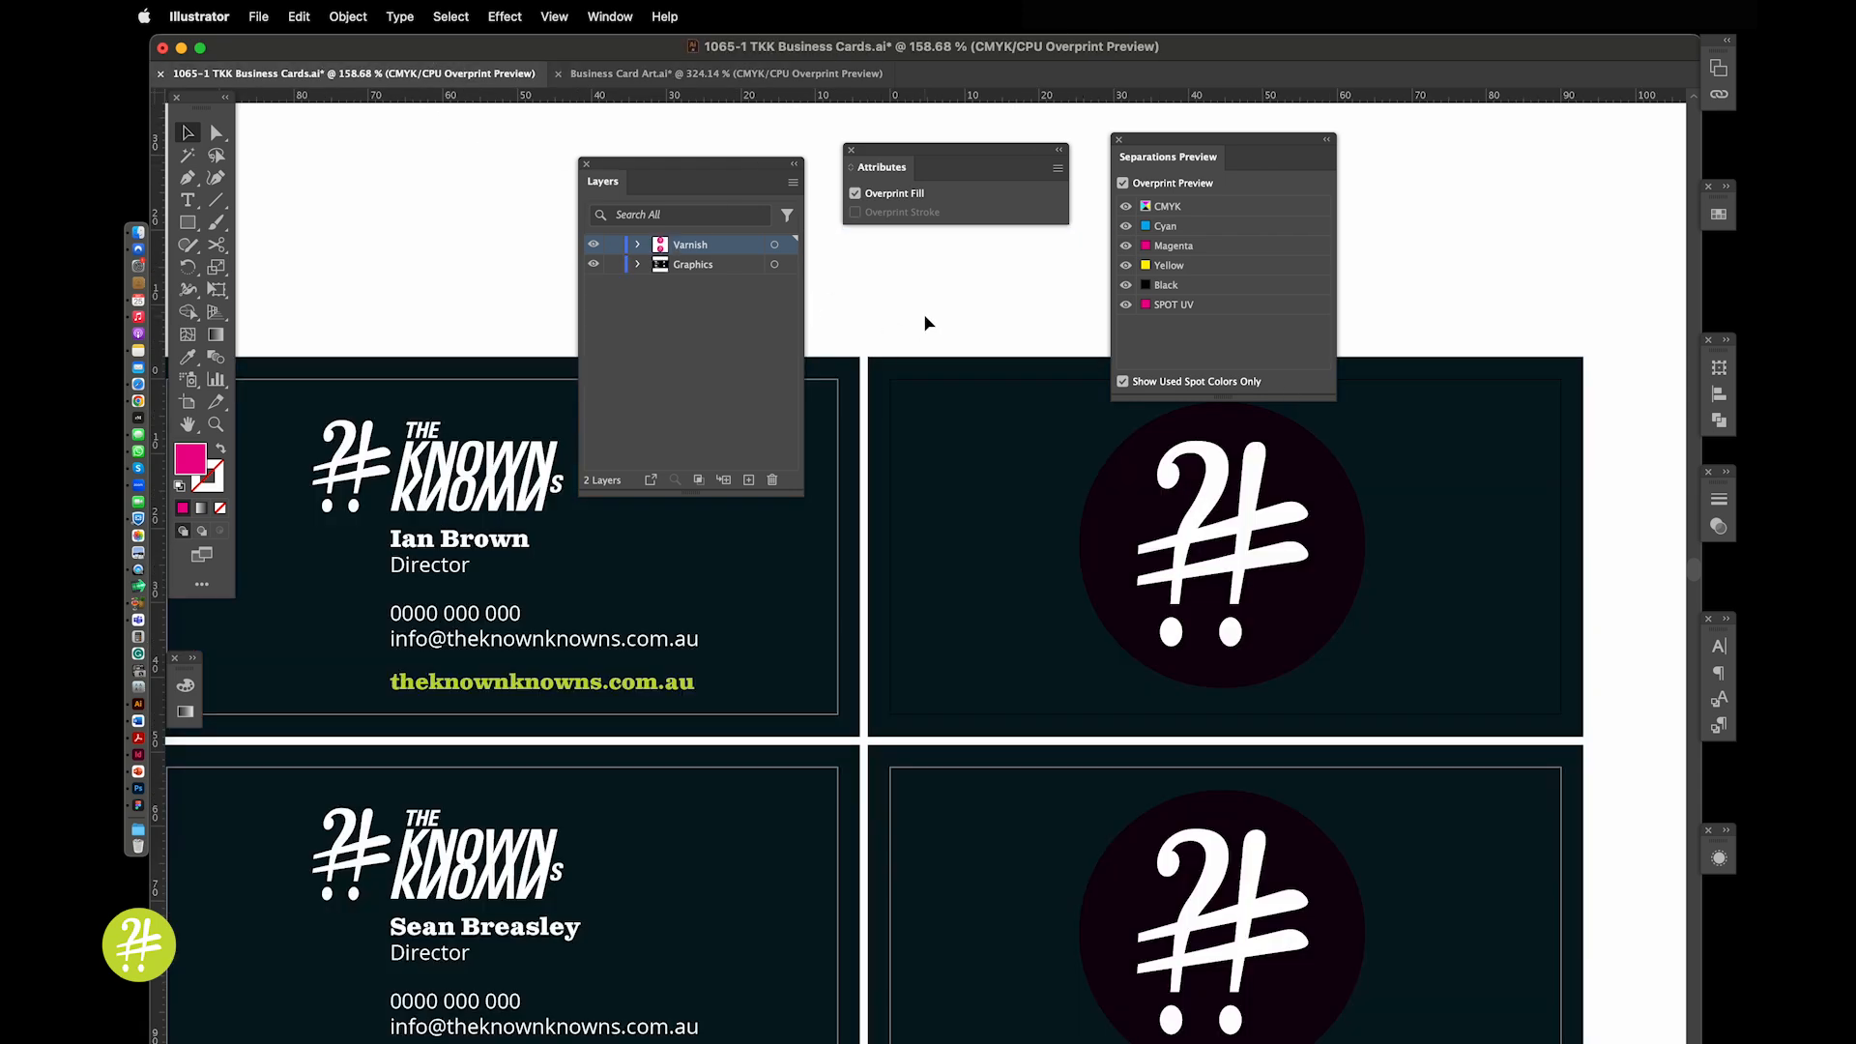
Review the card background's C=30 M=0 Y=0 K=100 swatch options and close them unchanged
click(972, 437)
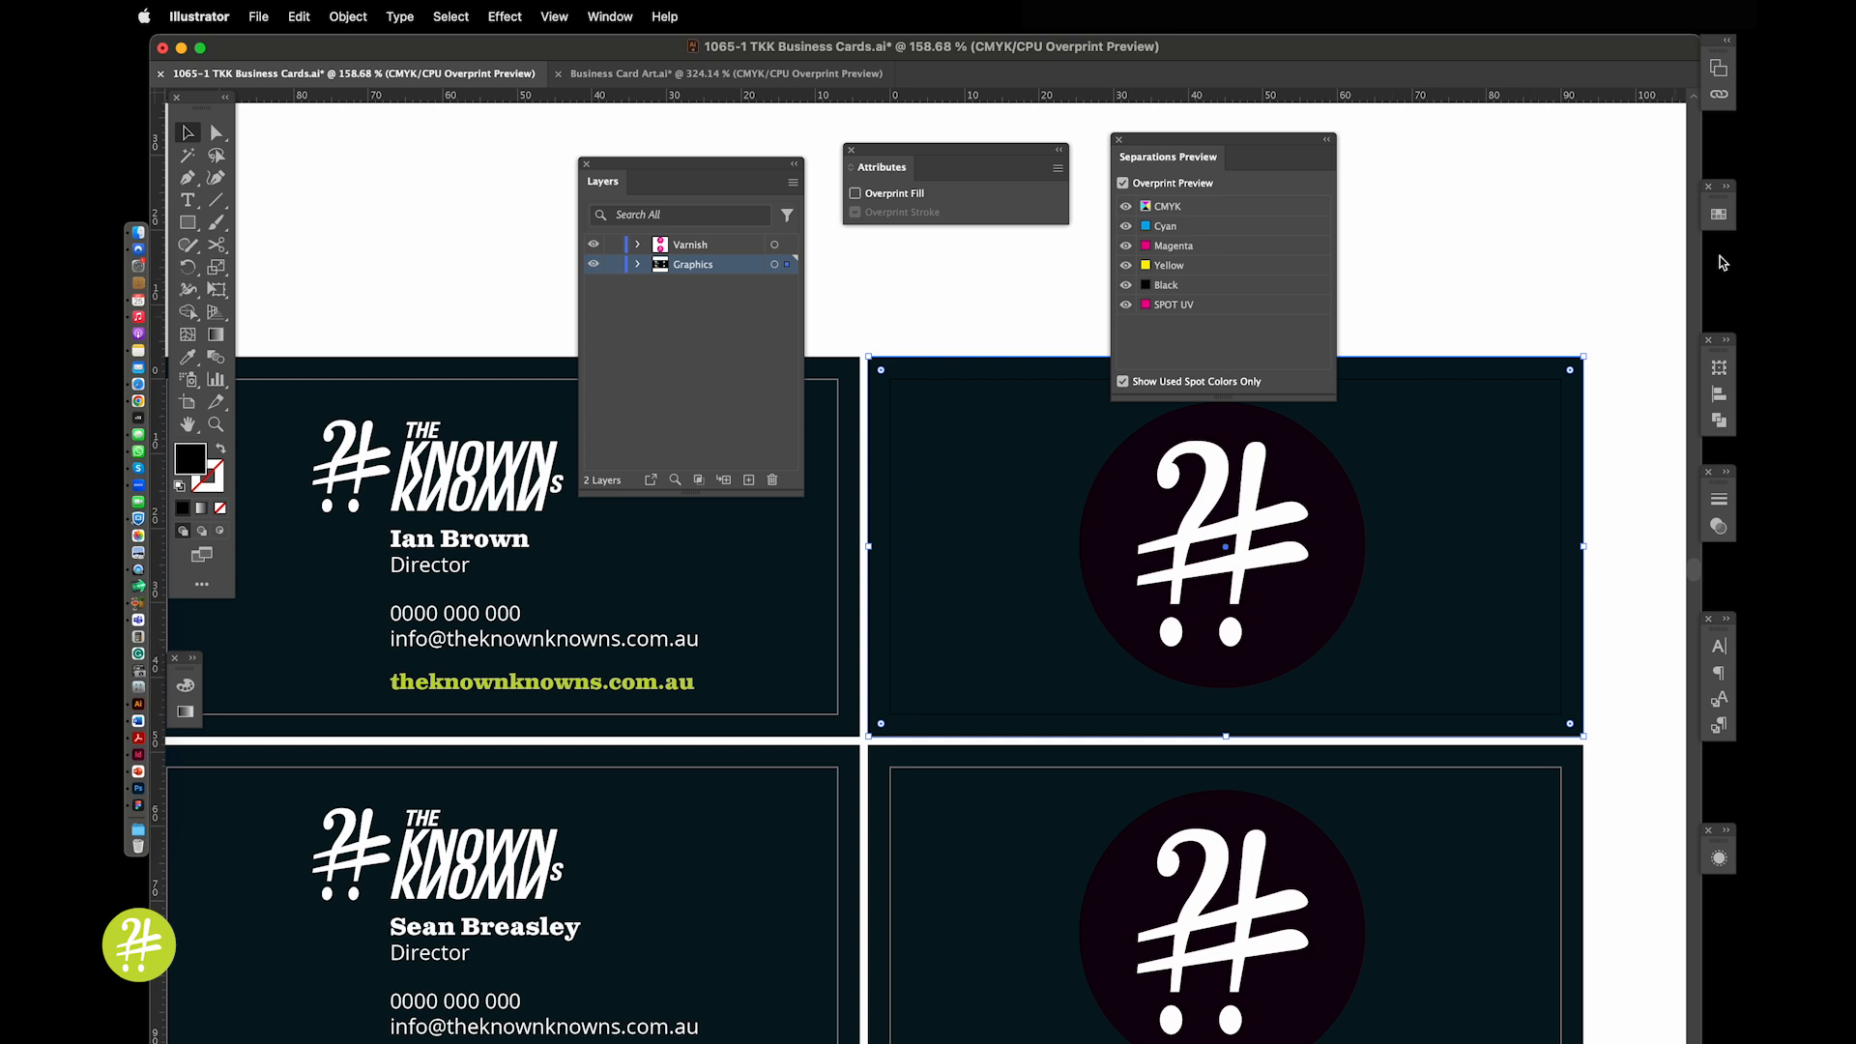
click(1718, 217)
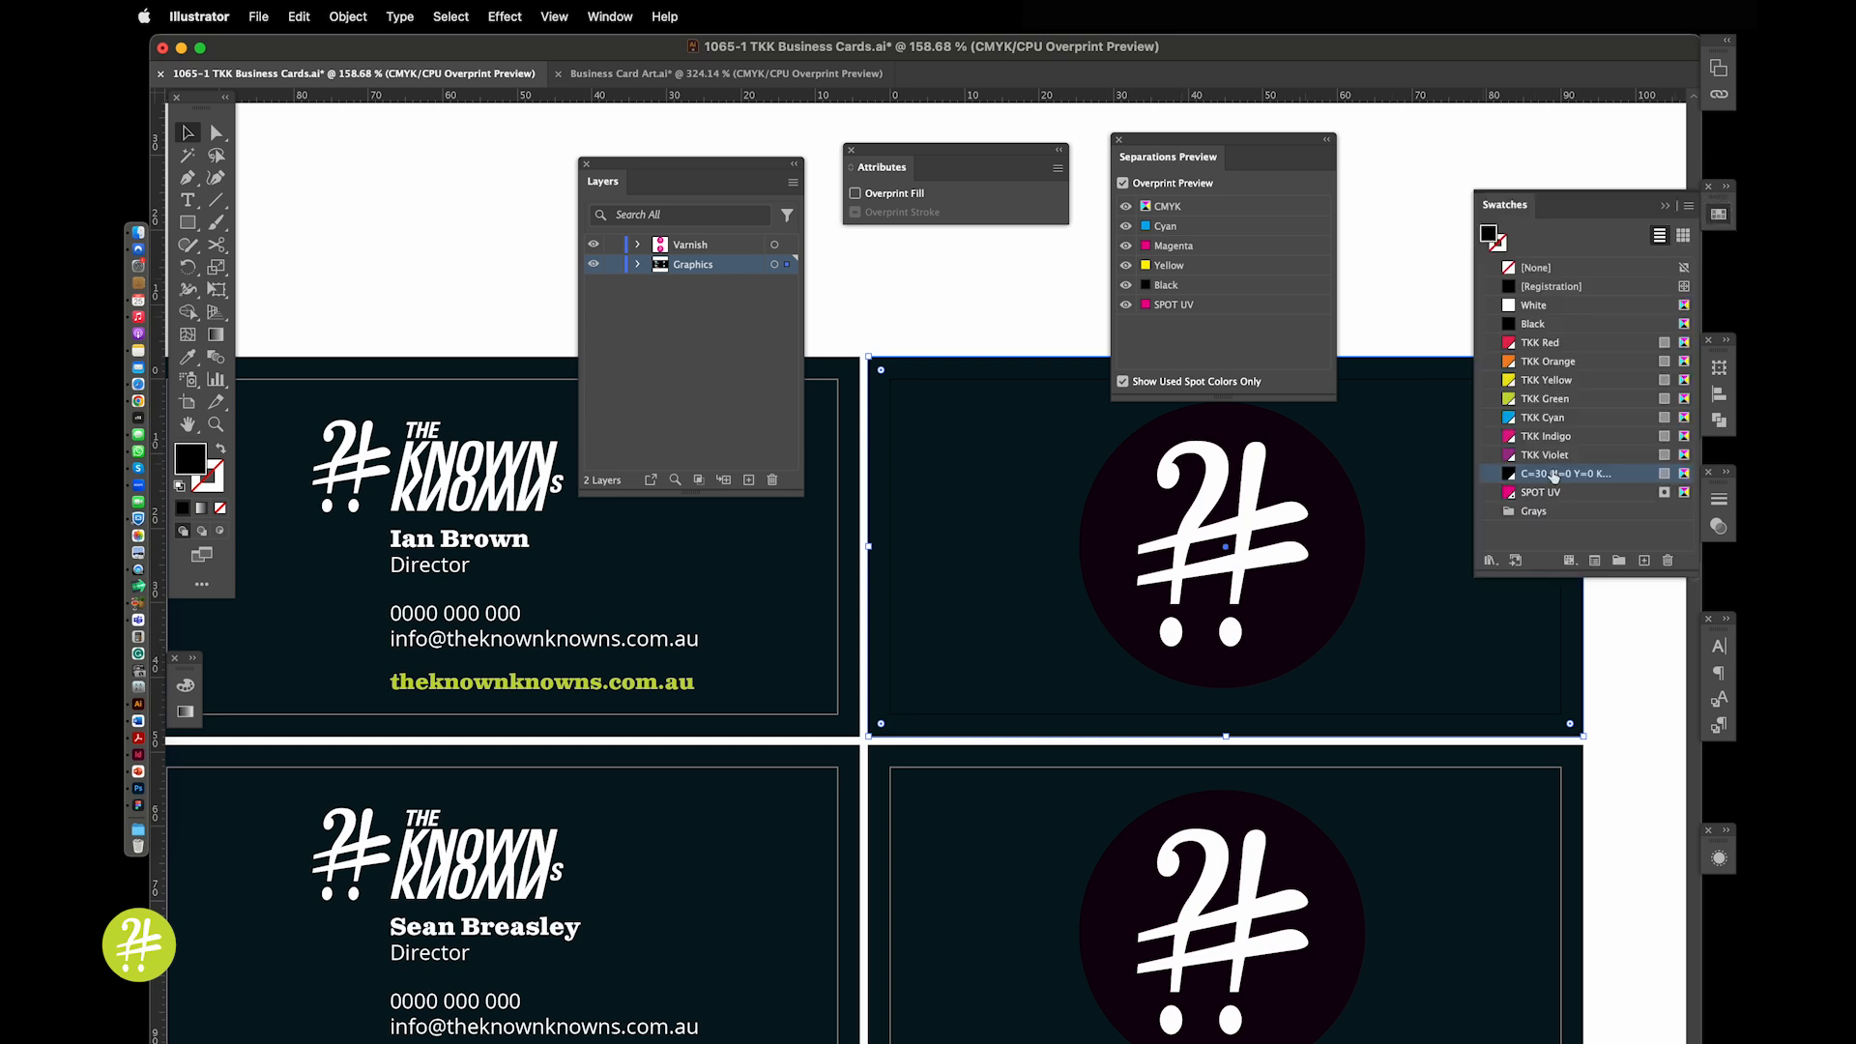
double_click(1642, 476)
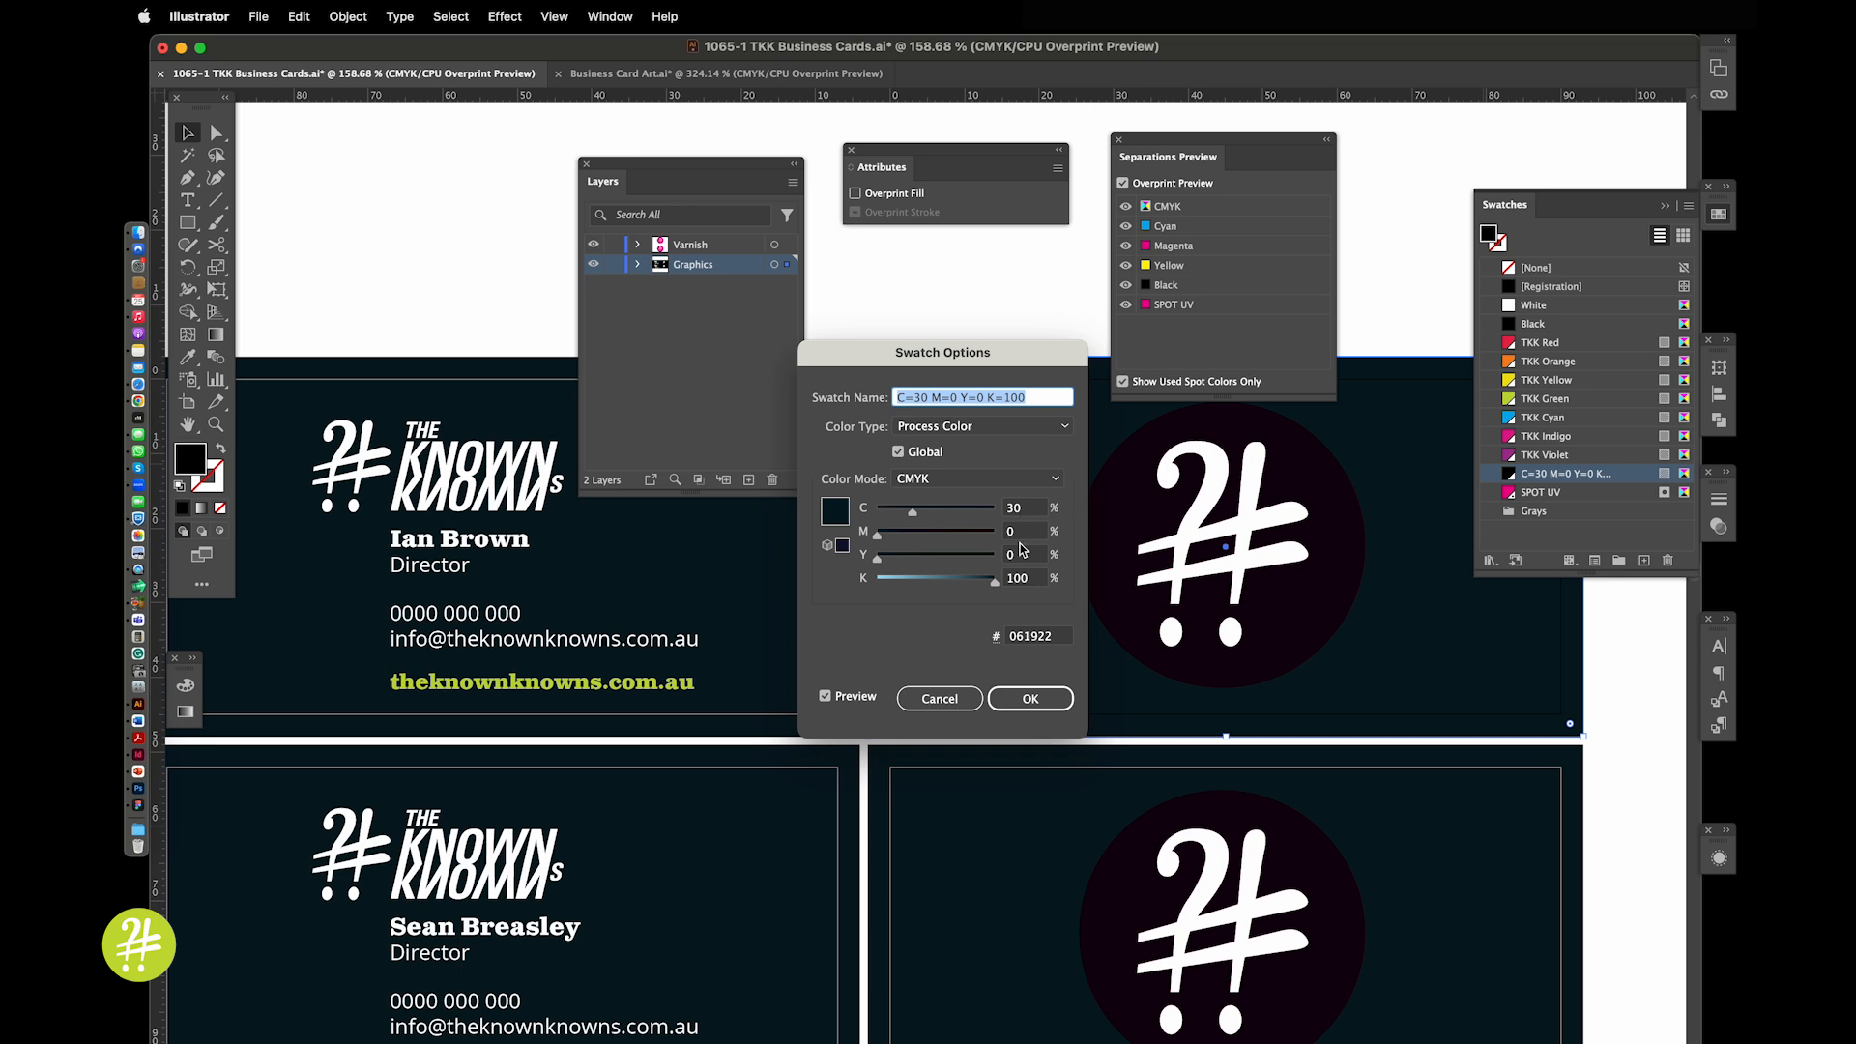
click(1025, 702)
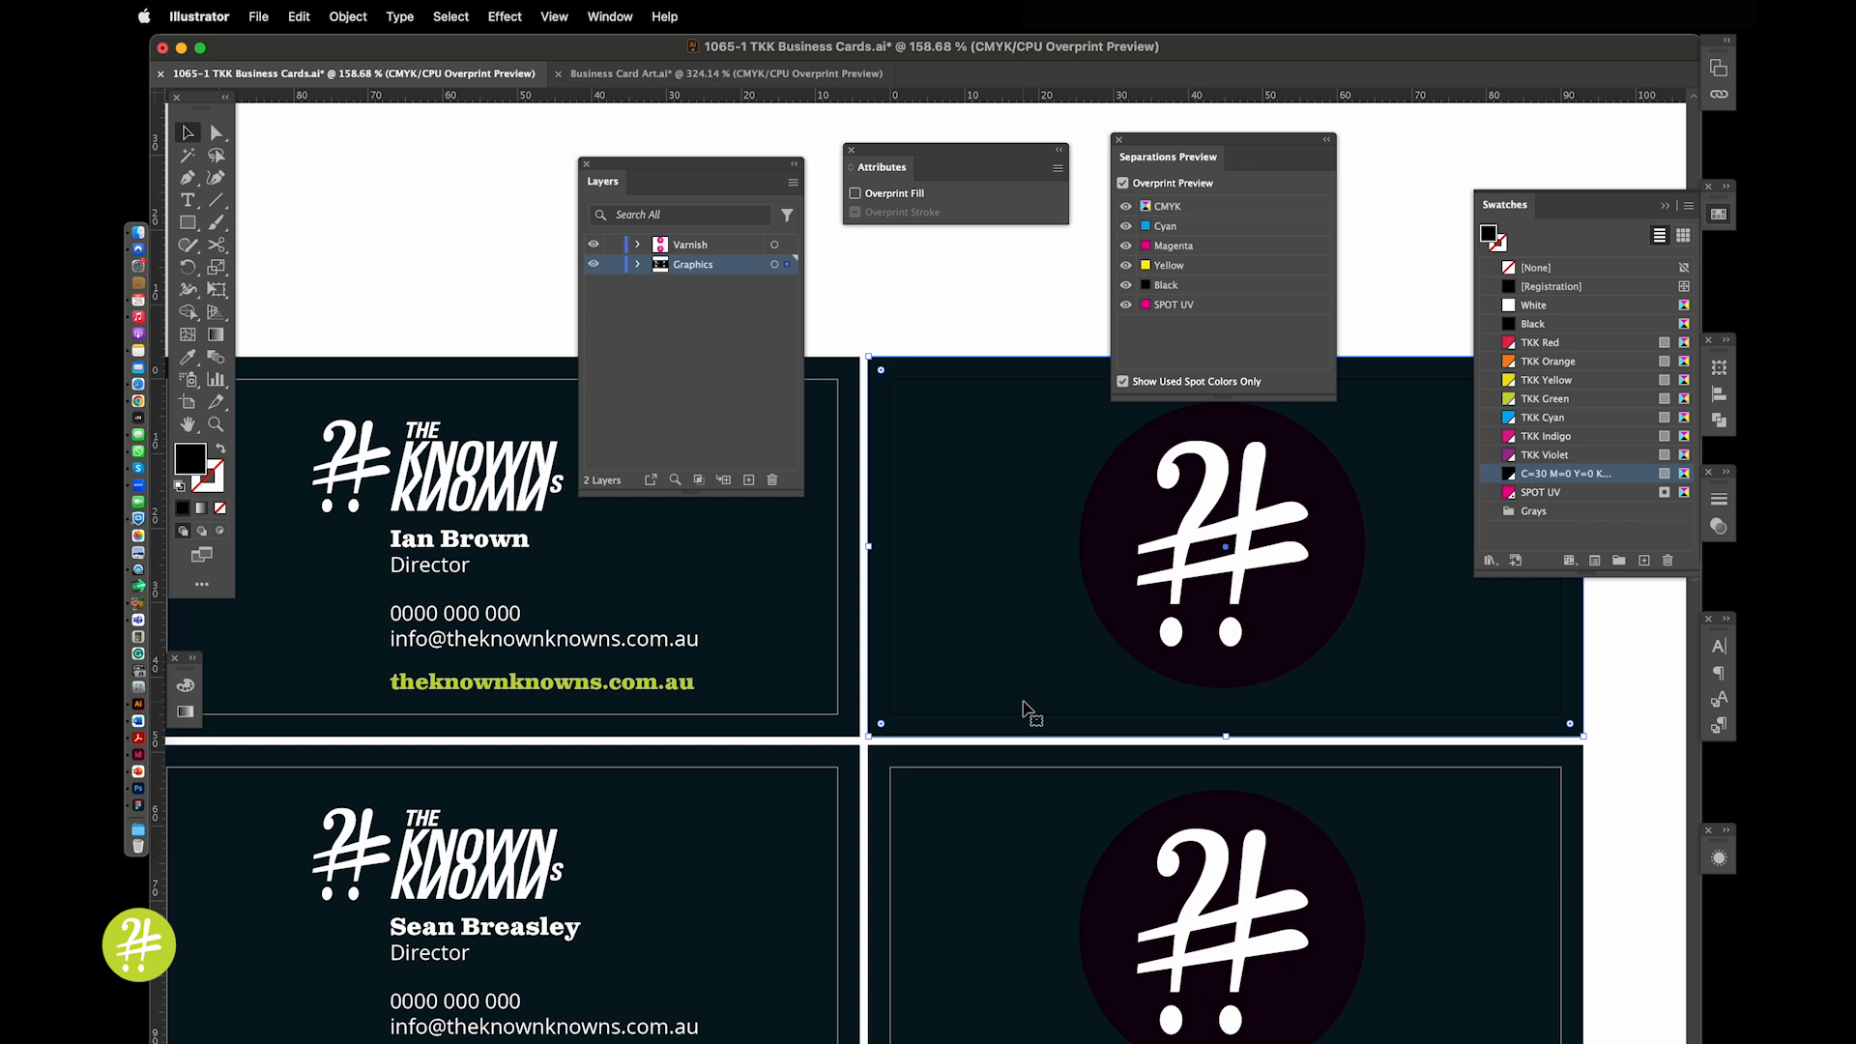
Toggle the SPOT UV, Black and Cyan plates off and back on in Separations Preview
click(1127, 305)
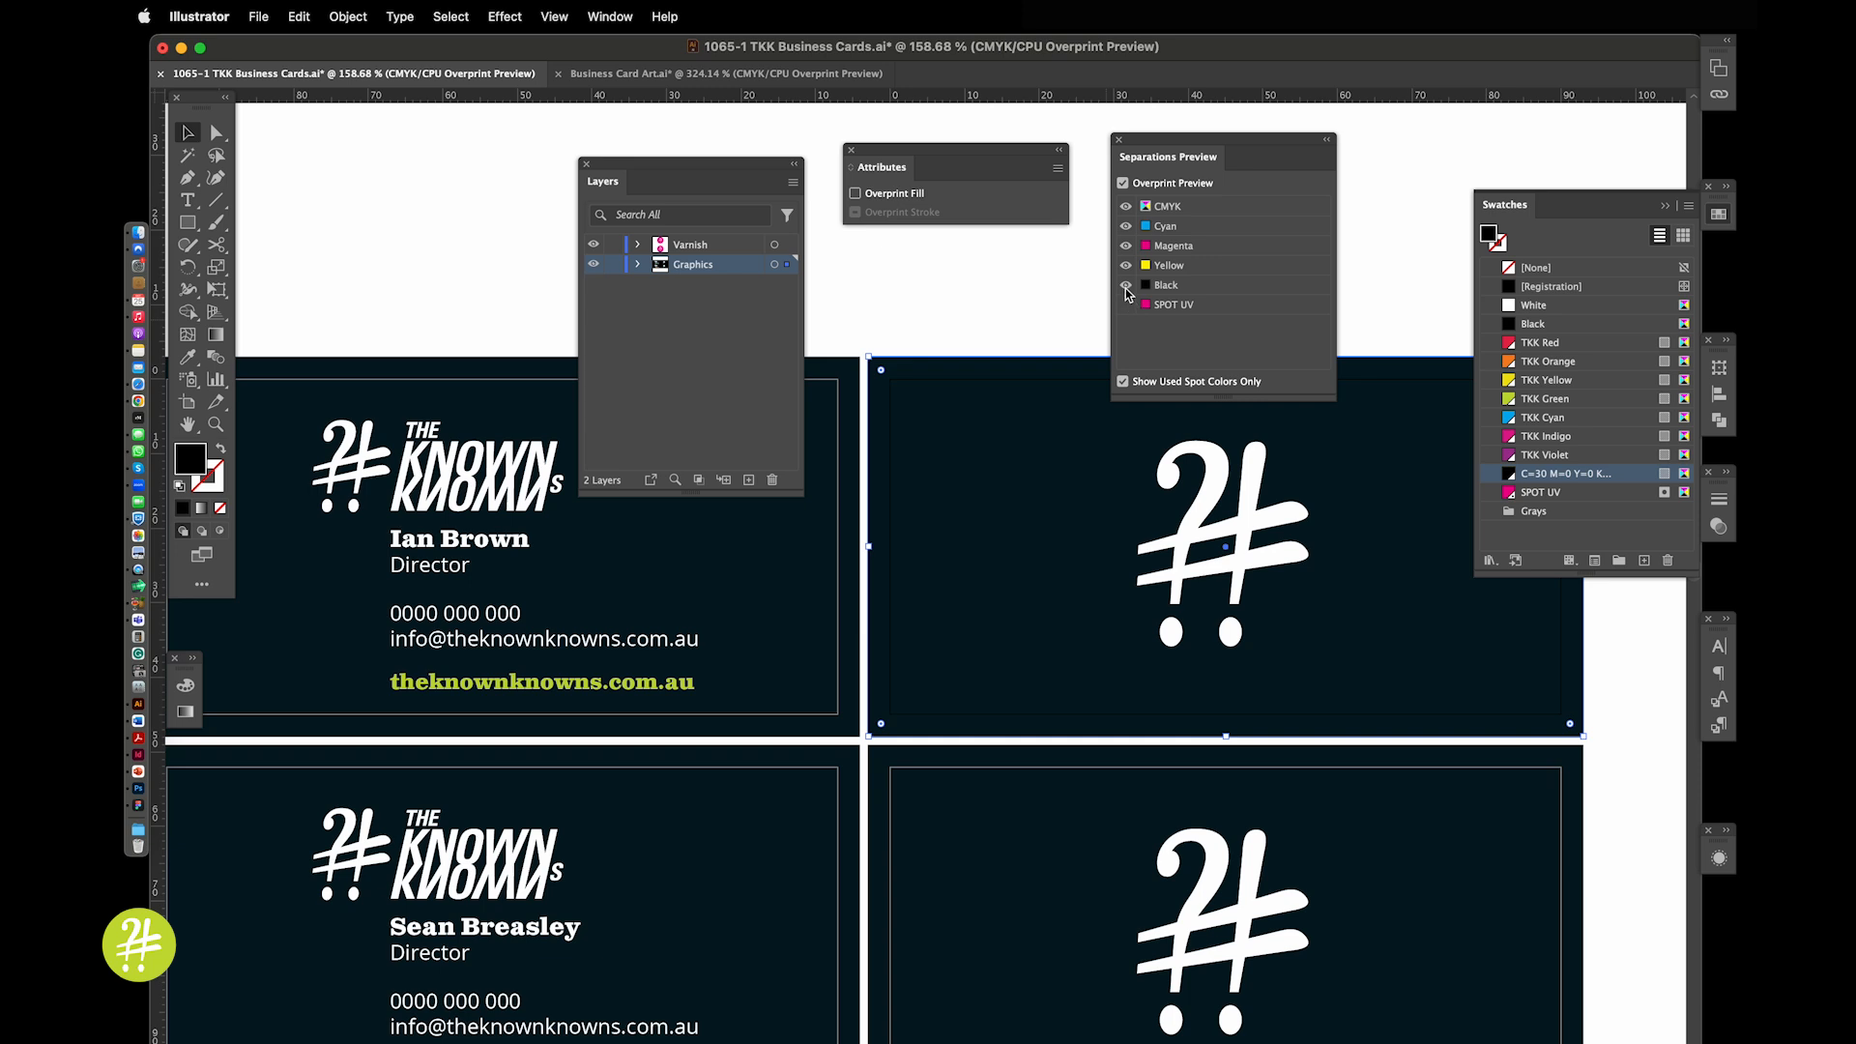
click(1127, 286)
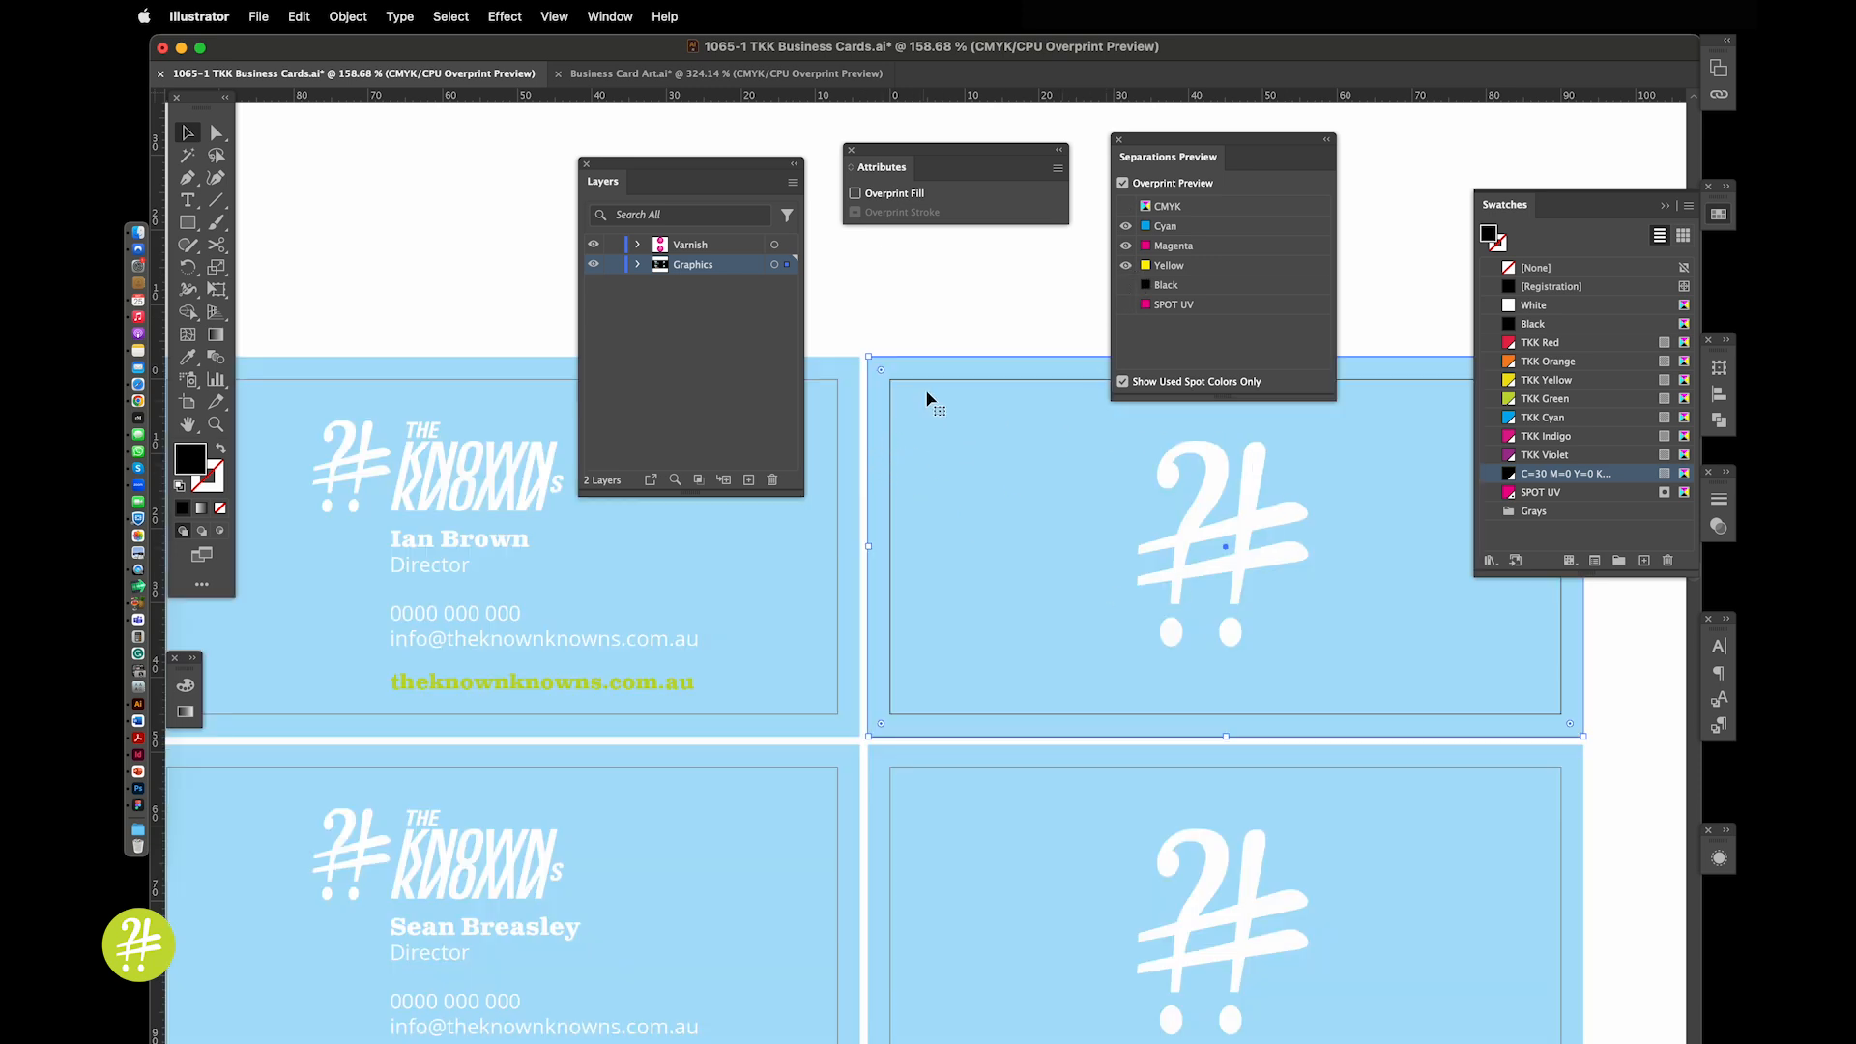
click(1126, 285)
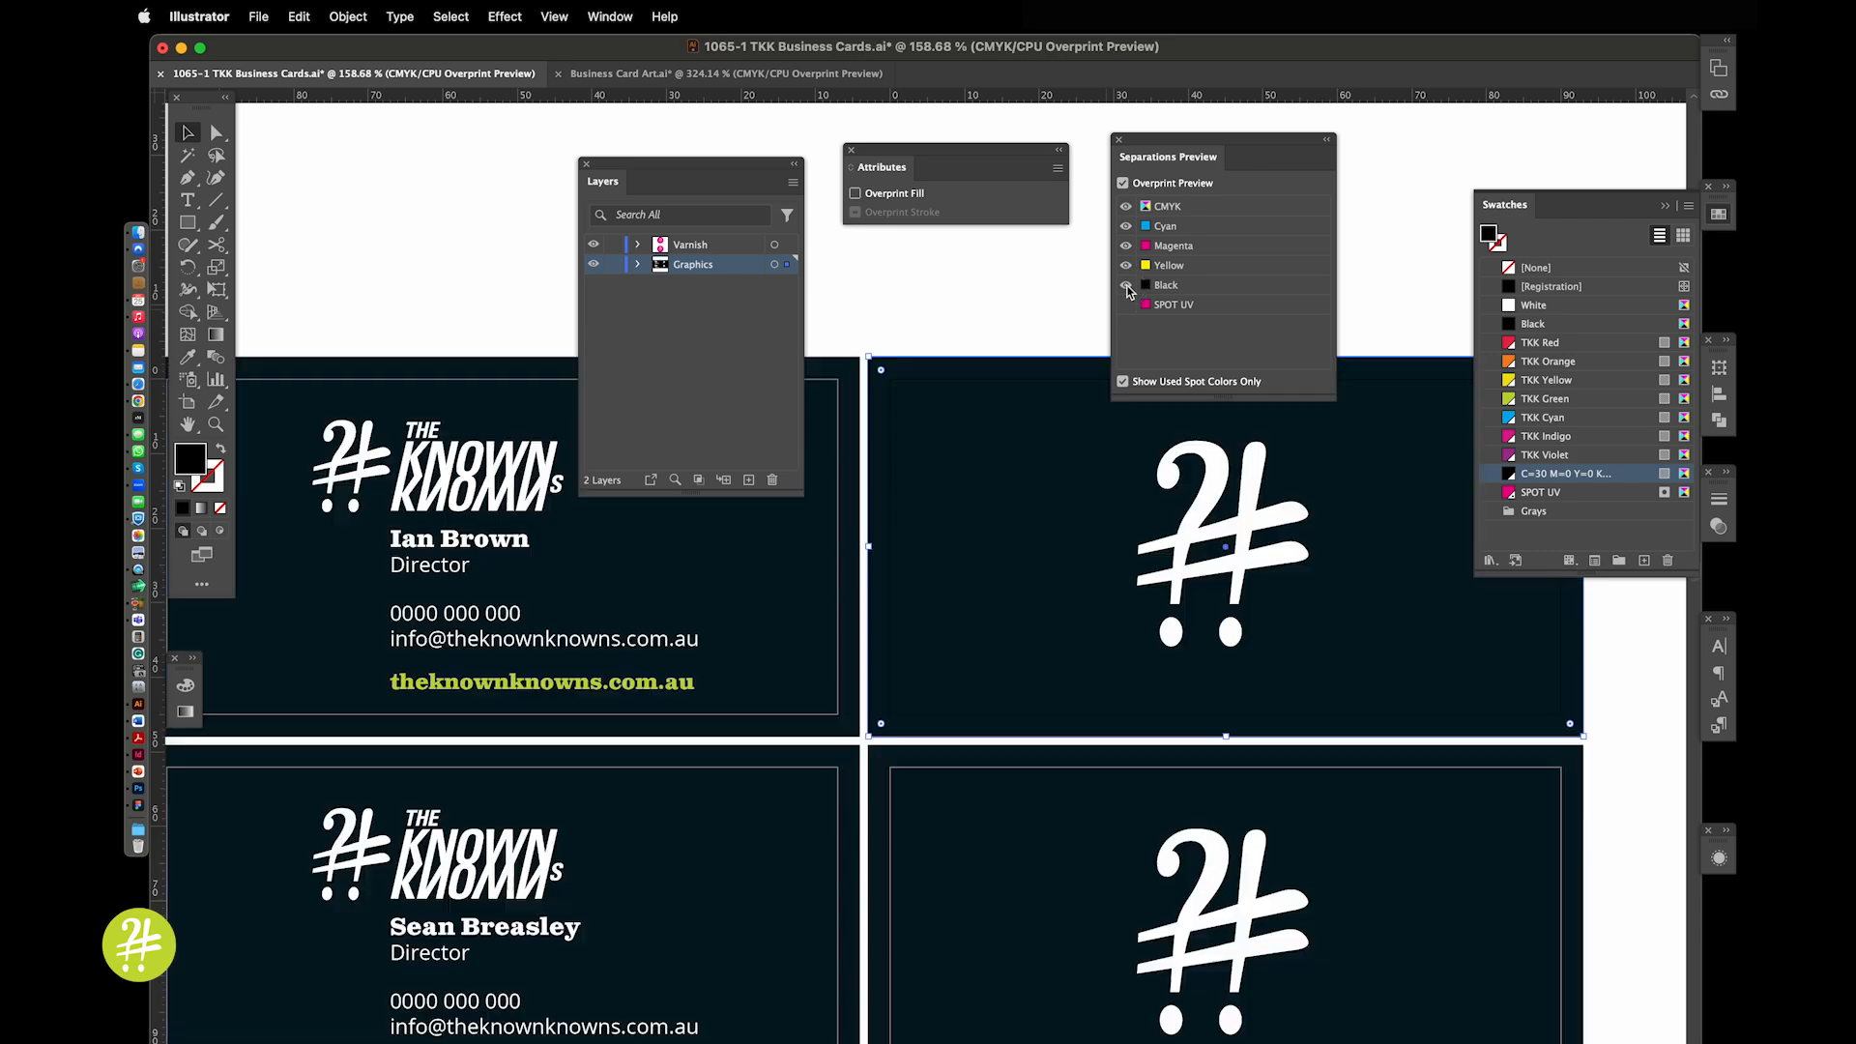
click(1127, 226)
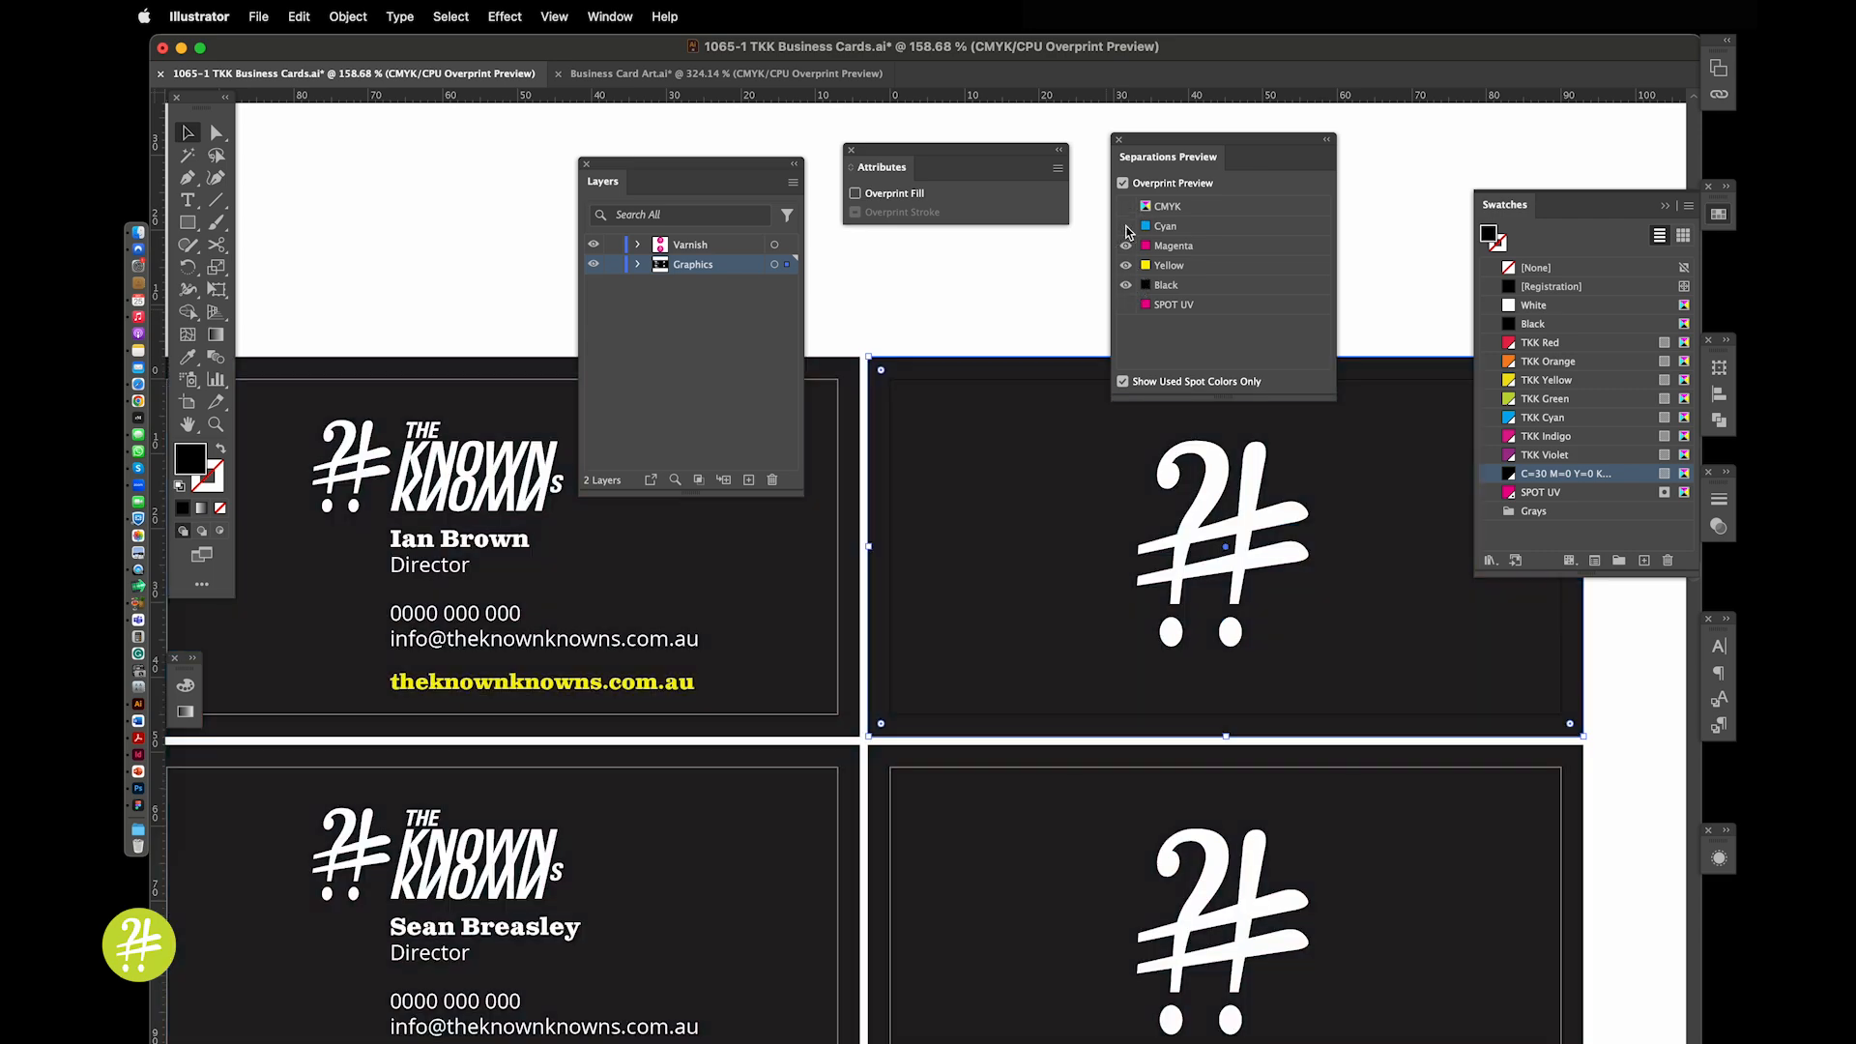
click(1126, 227)
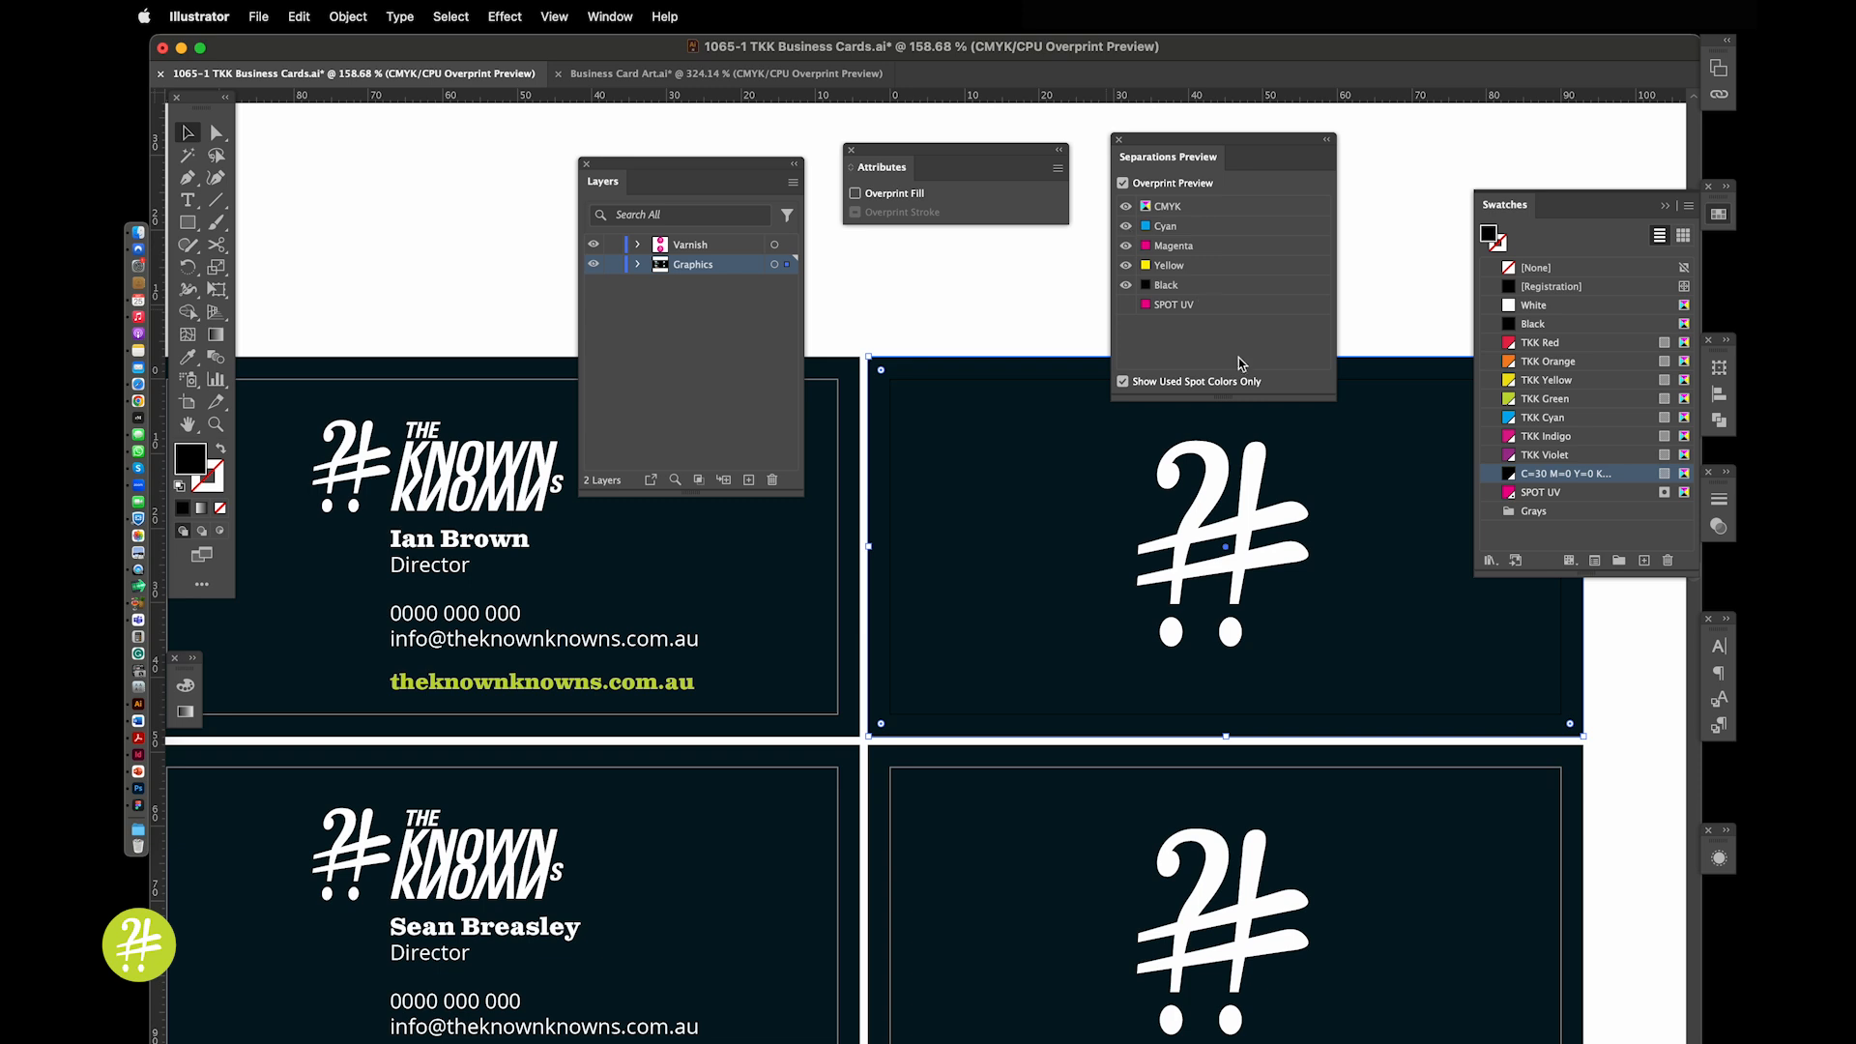
click(1127, 306)
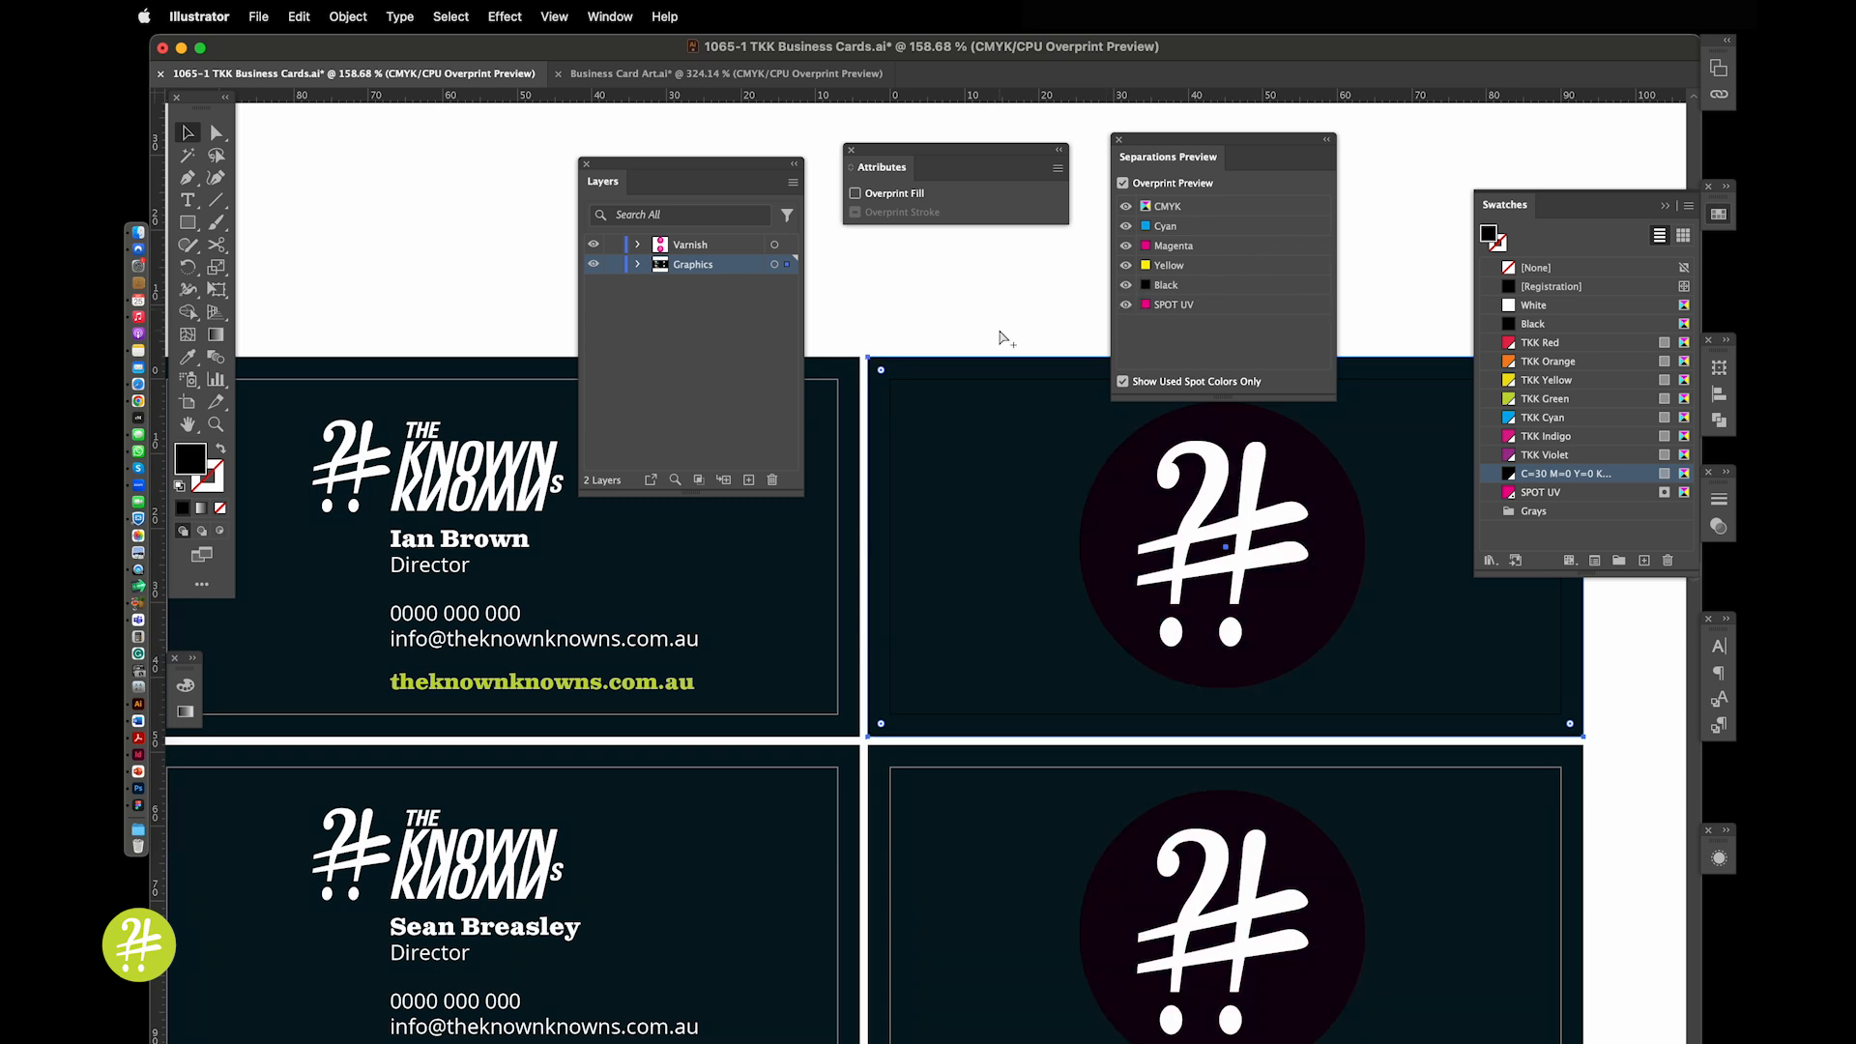
Move the Attributes and Separations Preview panels lower on screen and deselect the card artwork
scroll(1006, 340, down, 3)
scroll(1006, 341, left, 1)
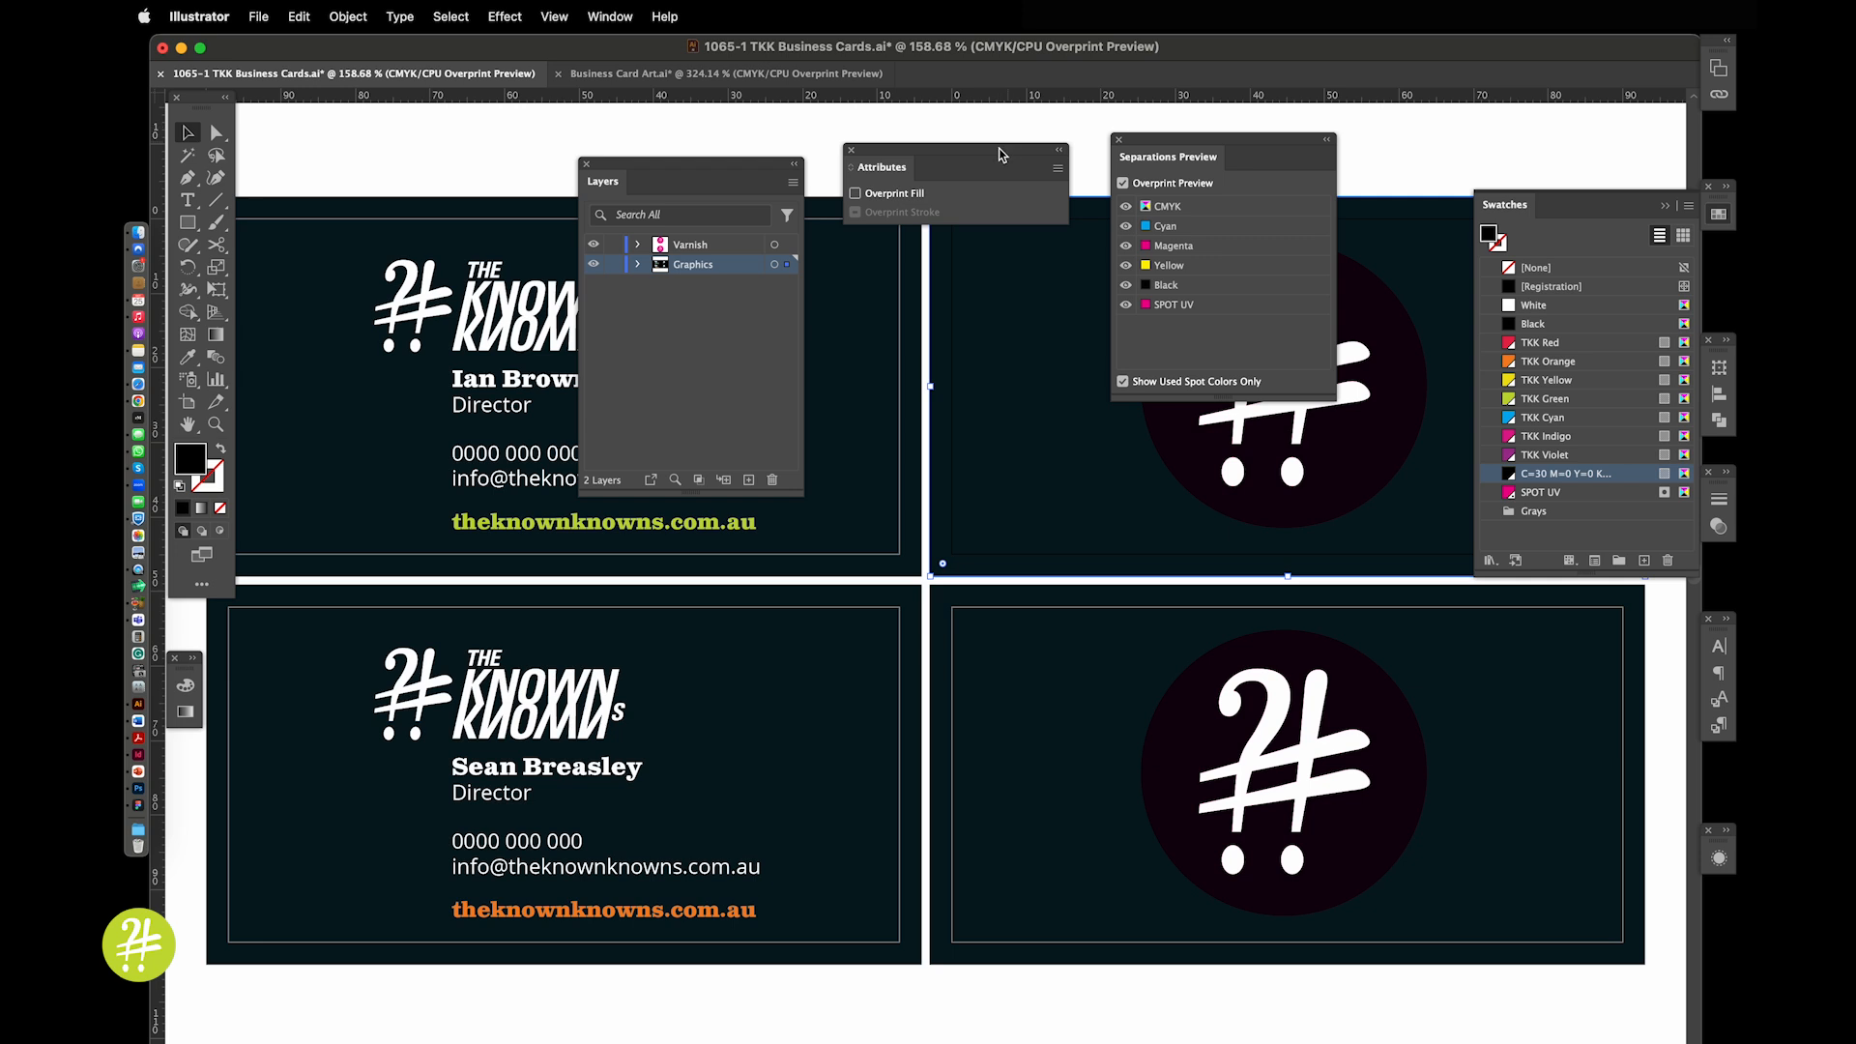
drag(1000, 162, 1018, 316)
drag(1174, 154, 1221, 417)
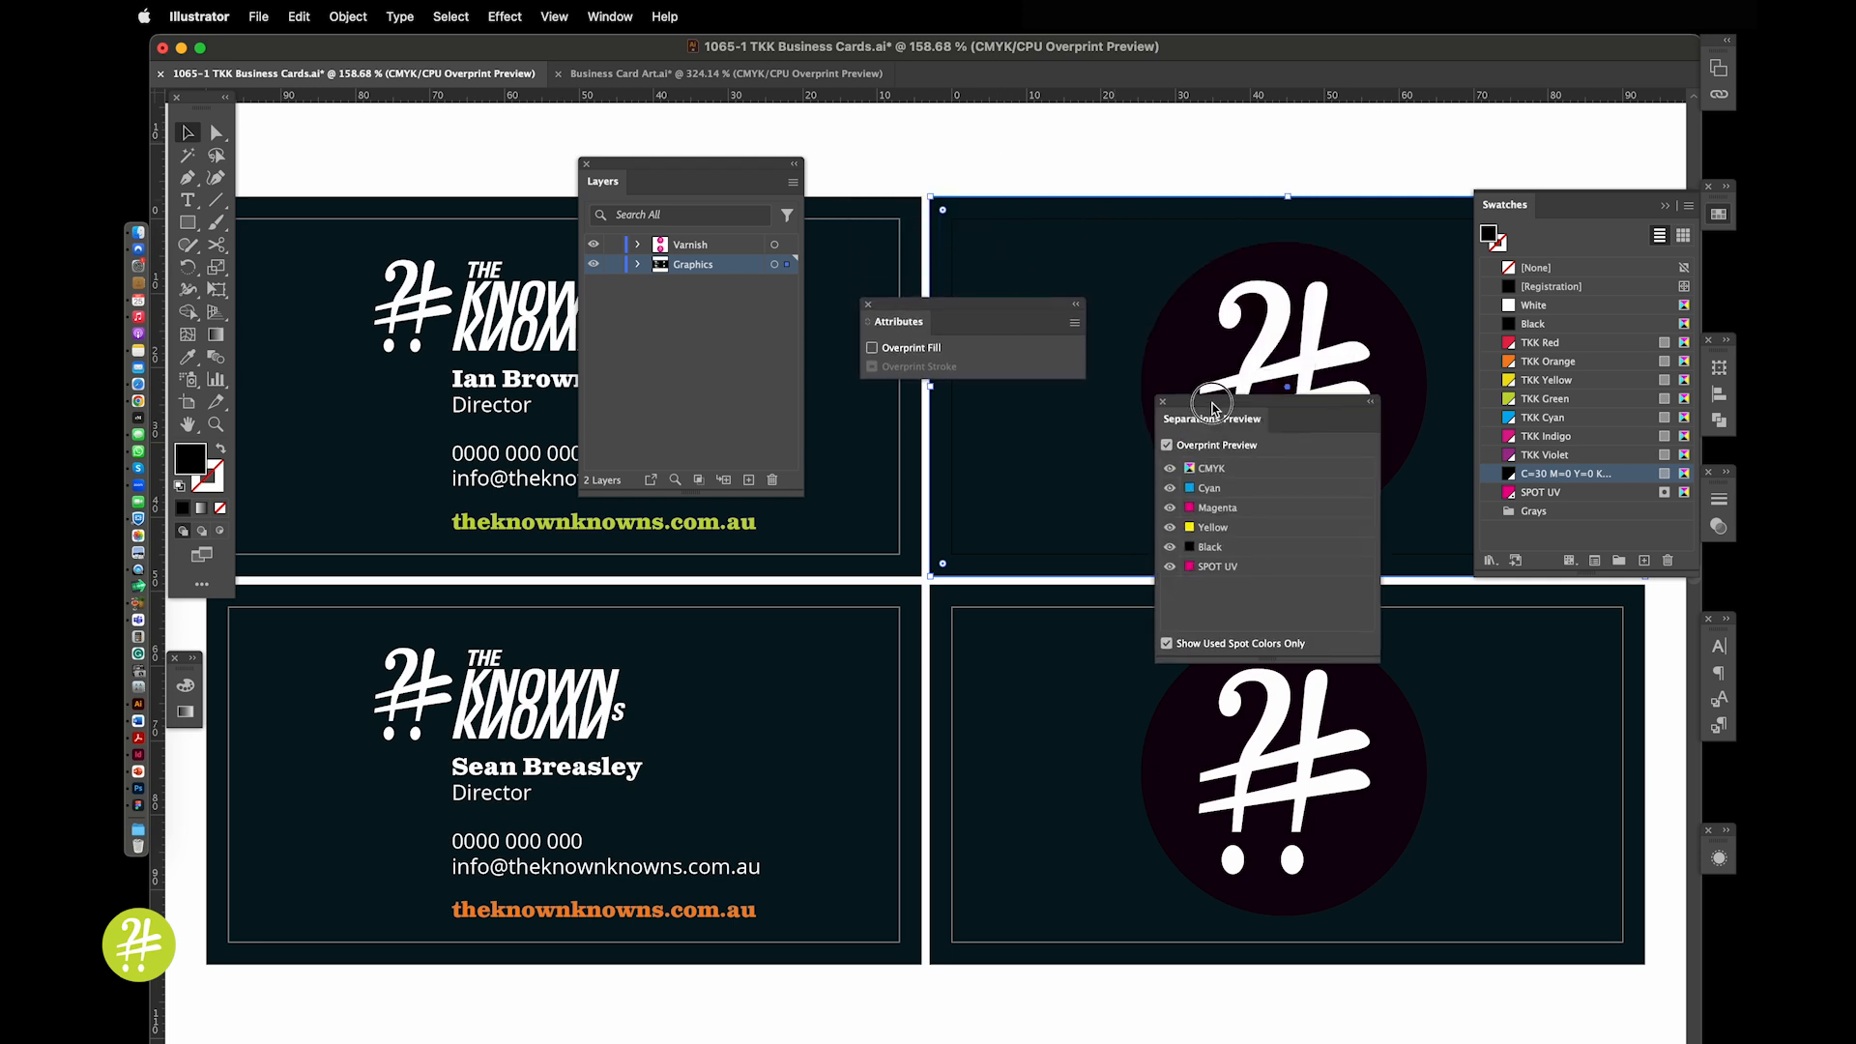
click(1196, 170)
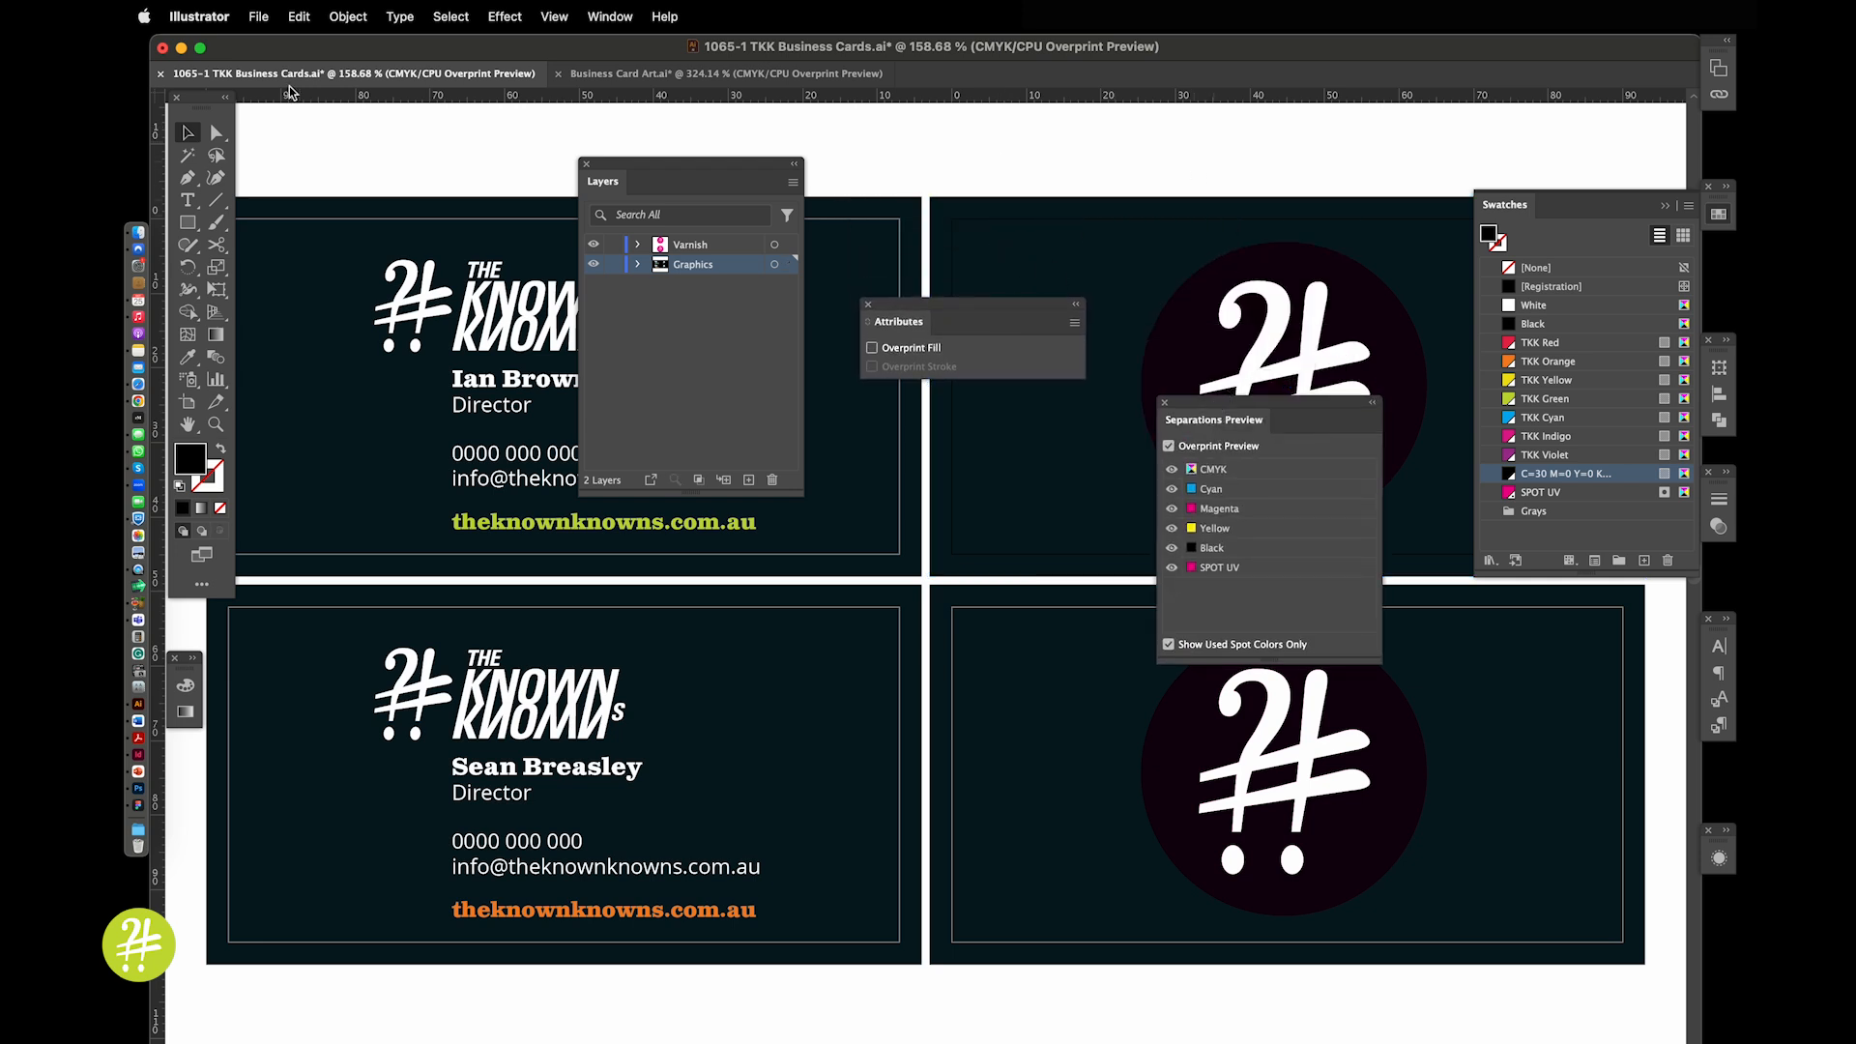
click(259, 18)
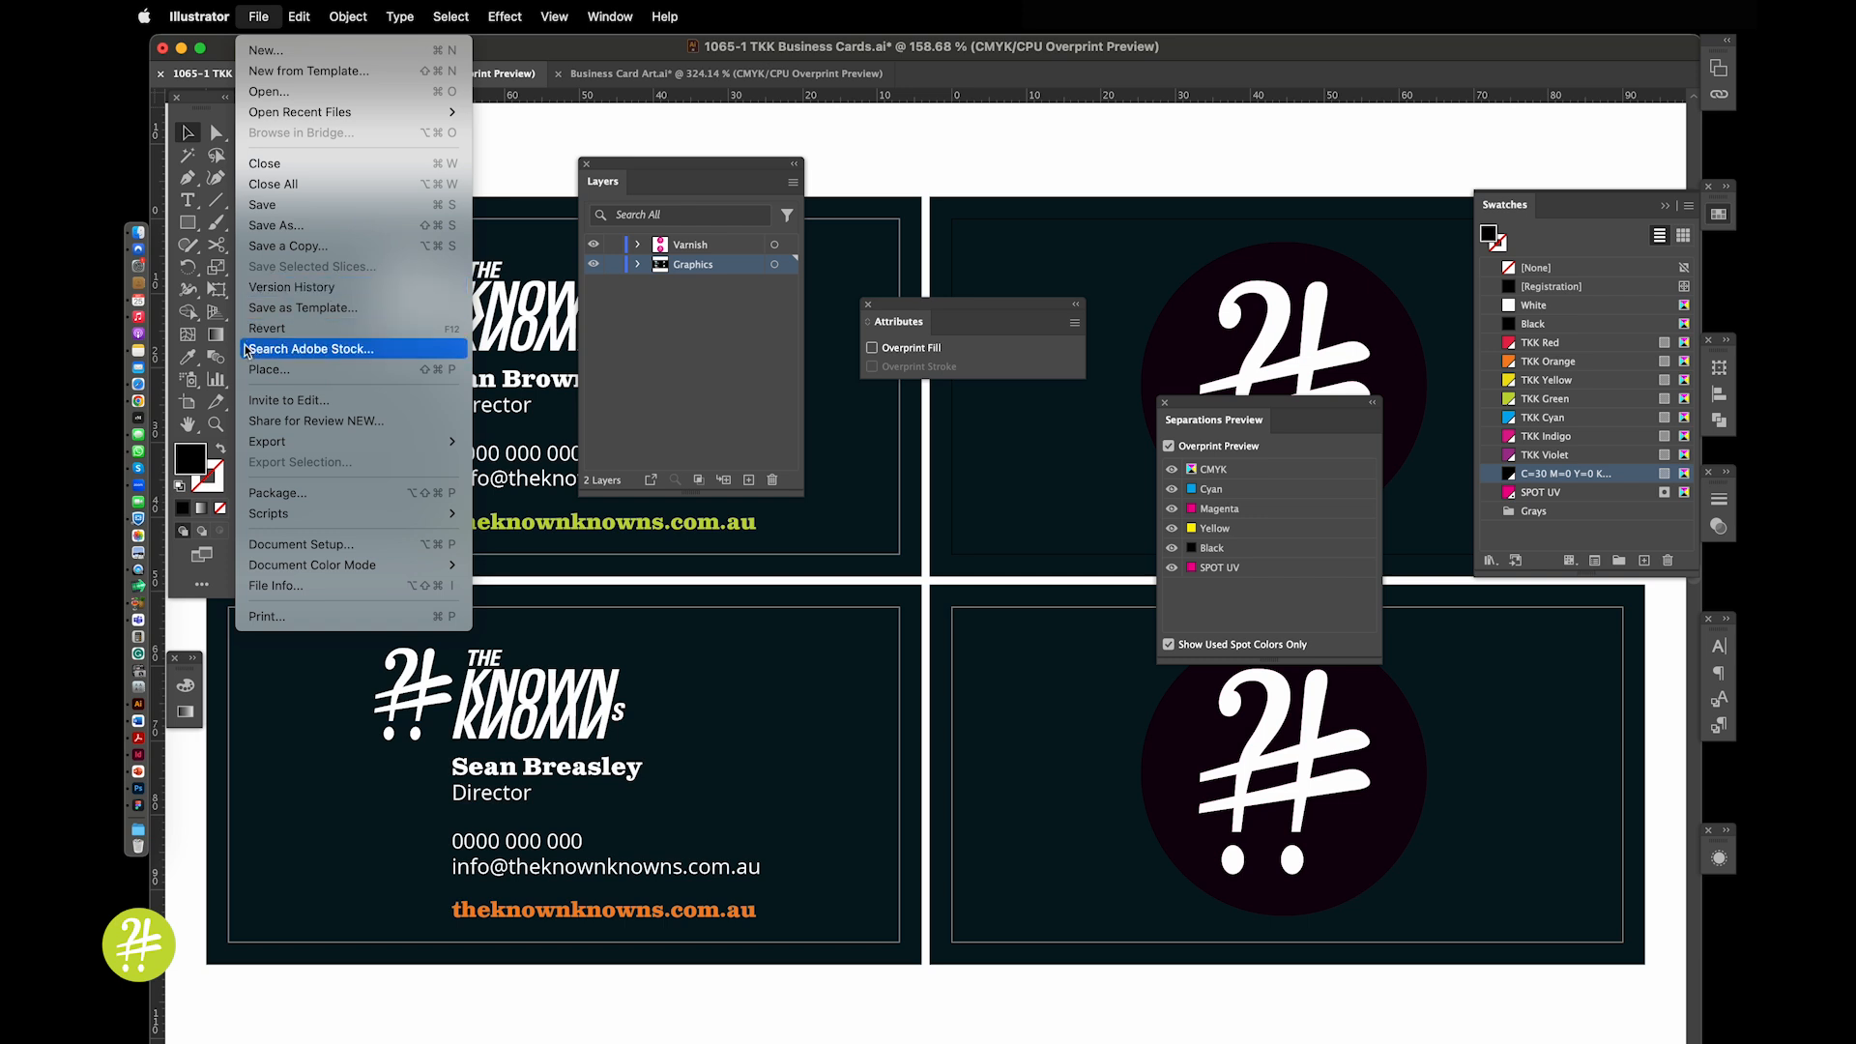
Save the TKK business cards to the Desktop in Adobe PDF format
click(259, 225)
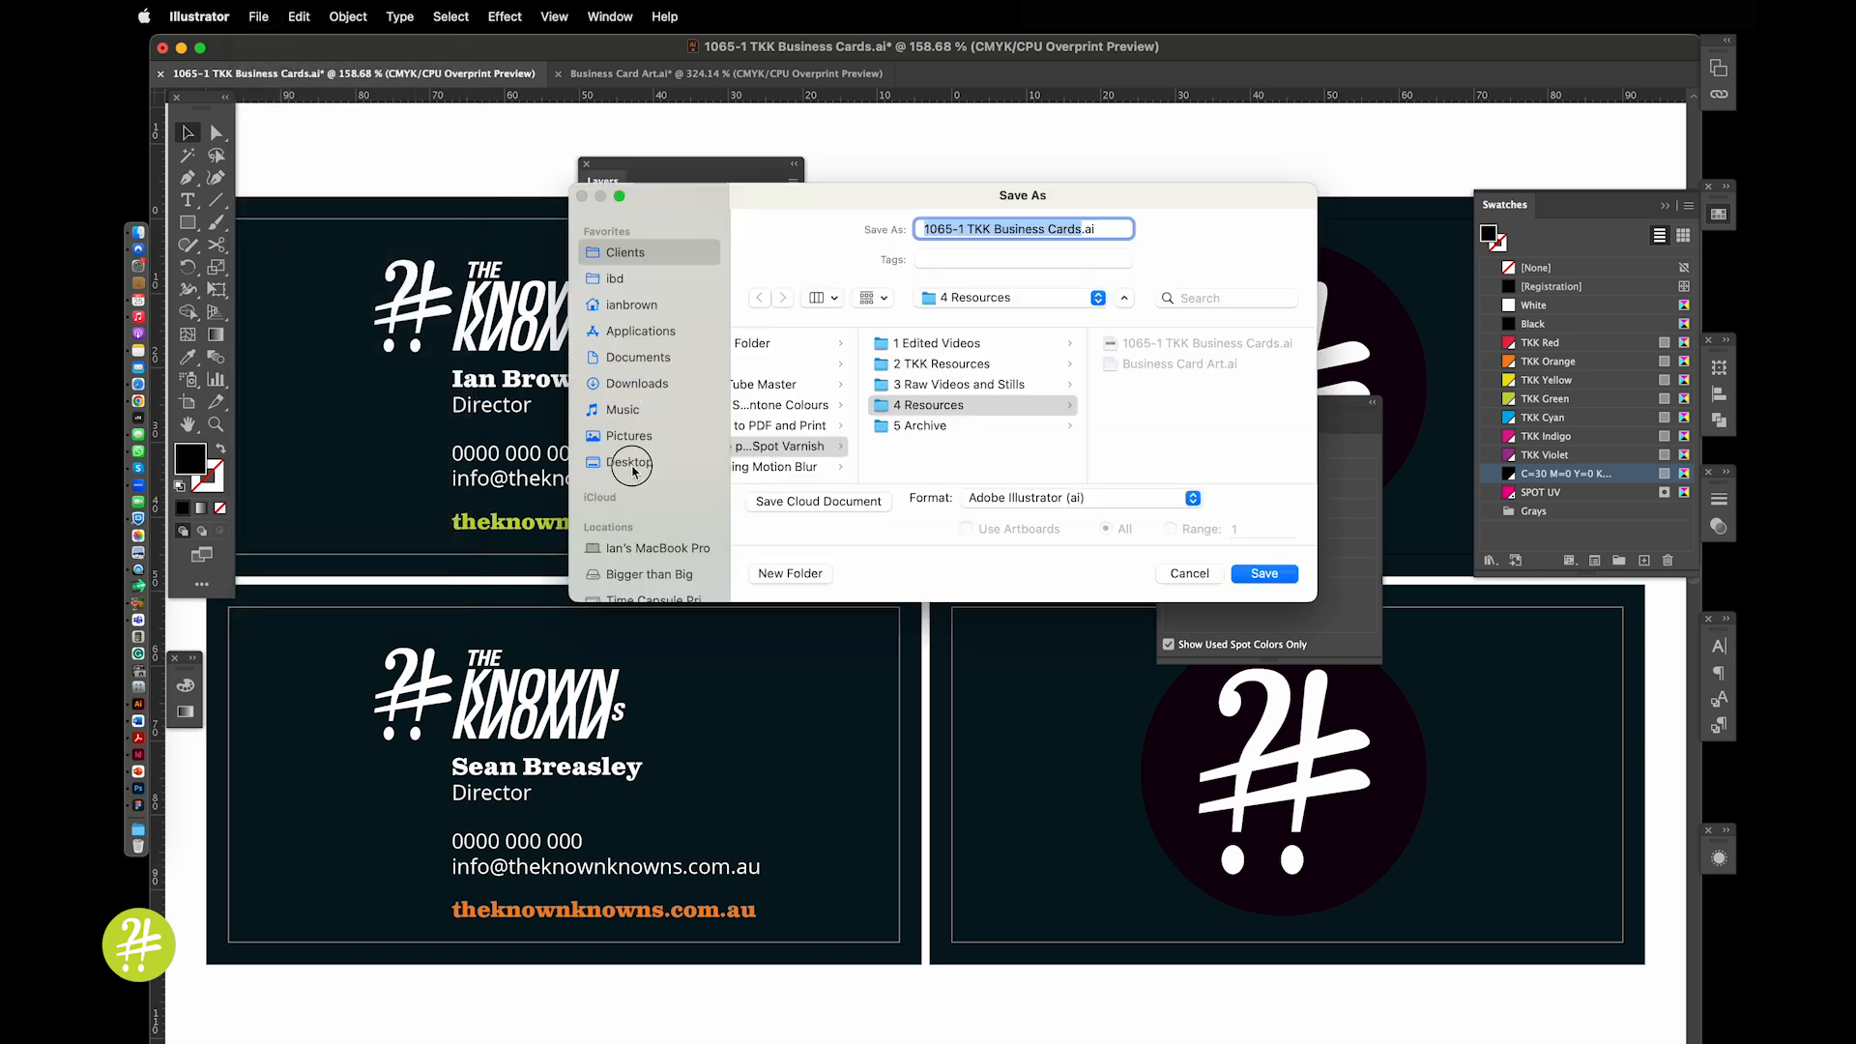
click(642, 464)
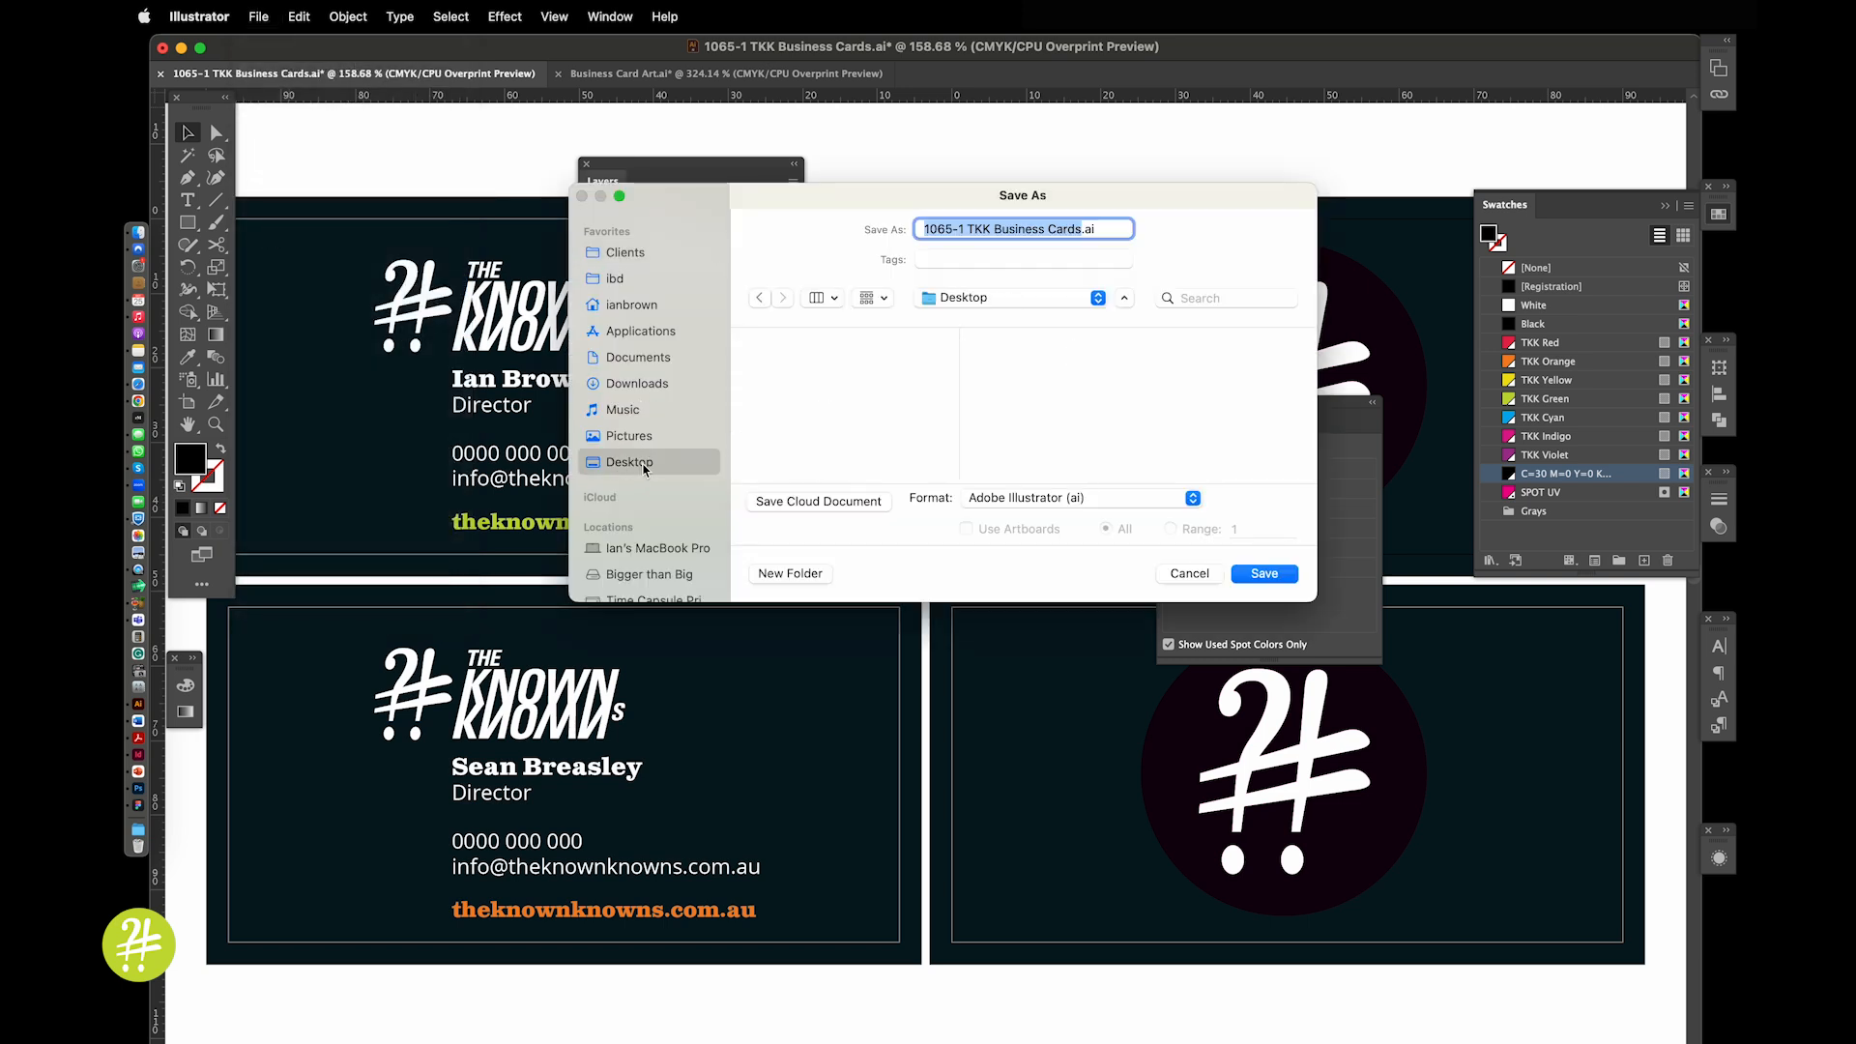
click(1029, 498)
click(1031, 562)
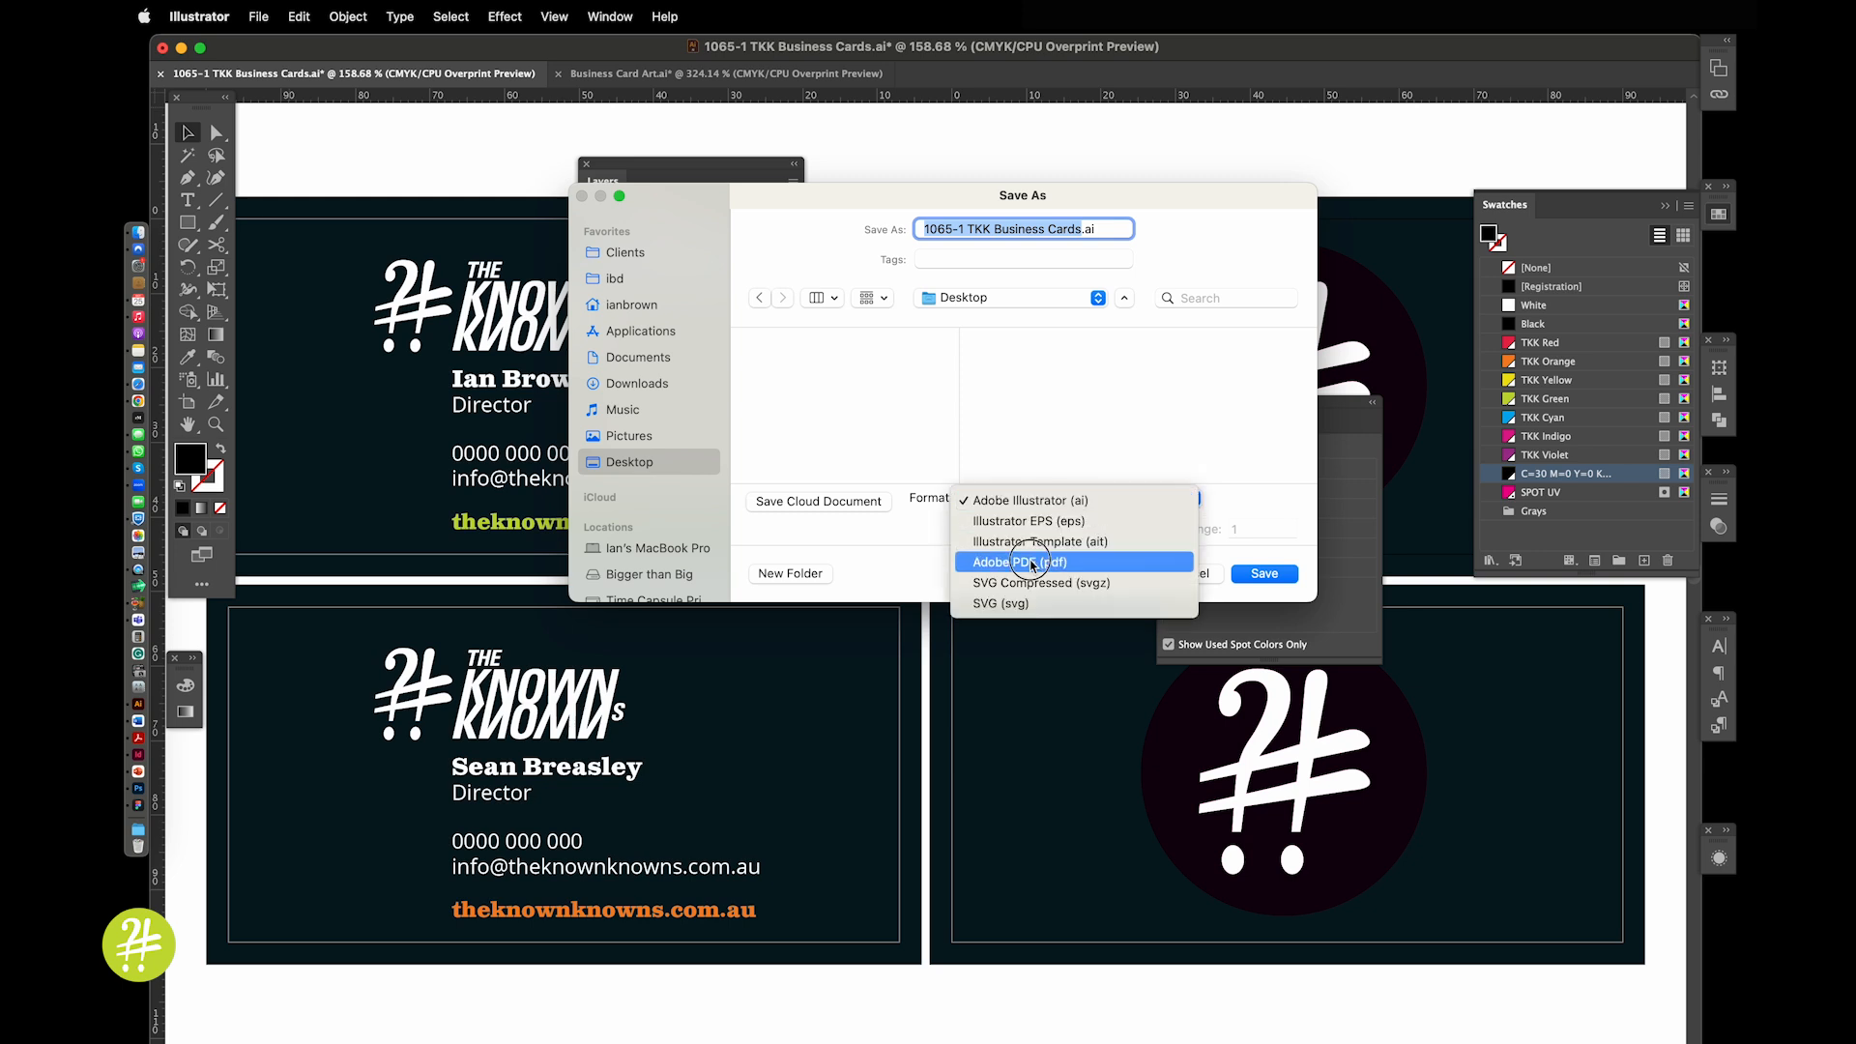
click(1264, 573)
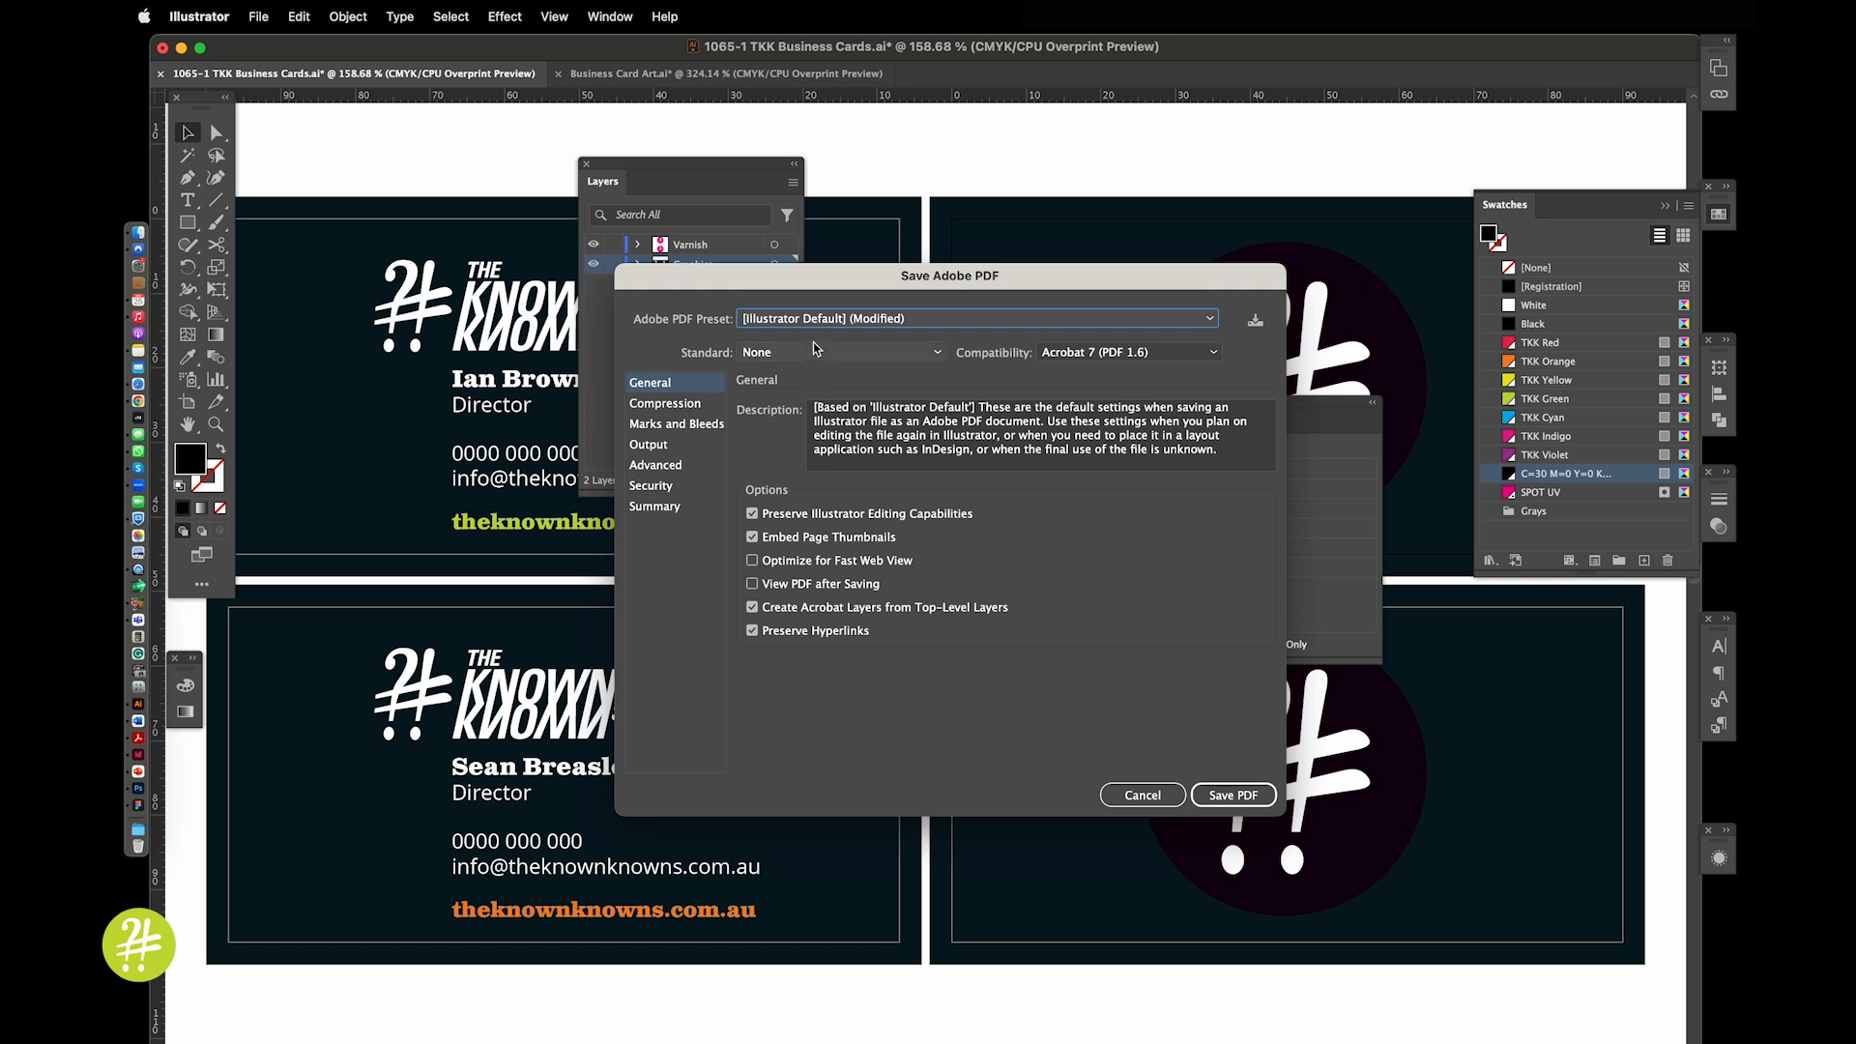
Write the PDF with the High Quality Print preset, trim marks and the document bleed settings
click(817, 327)
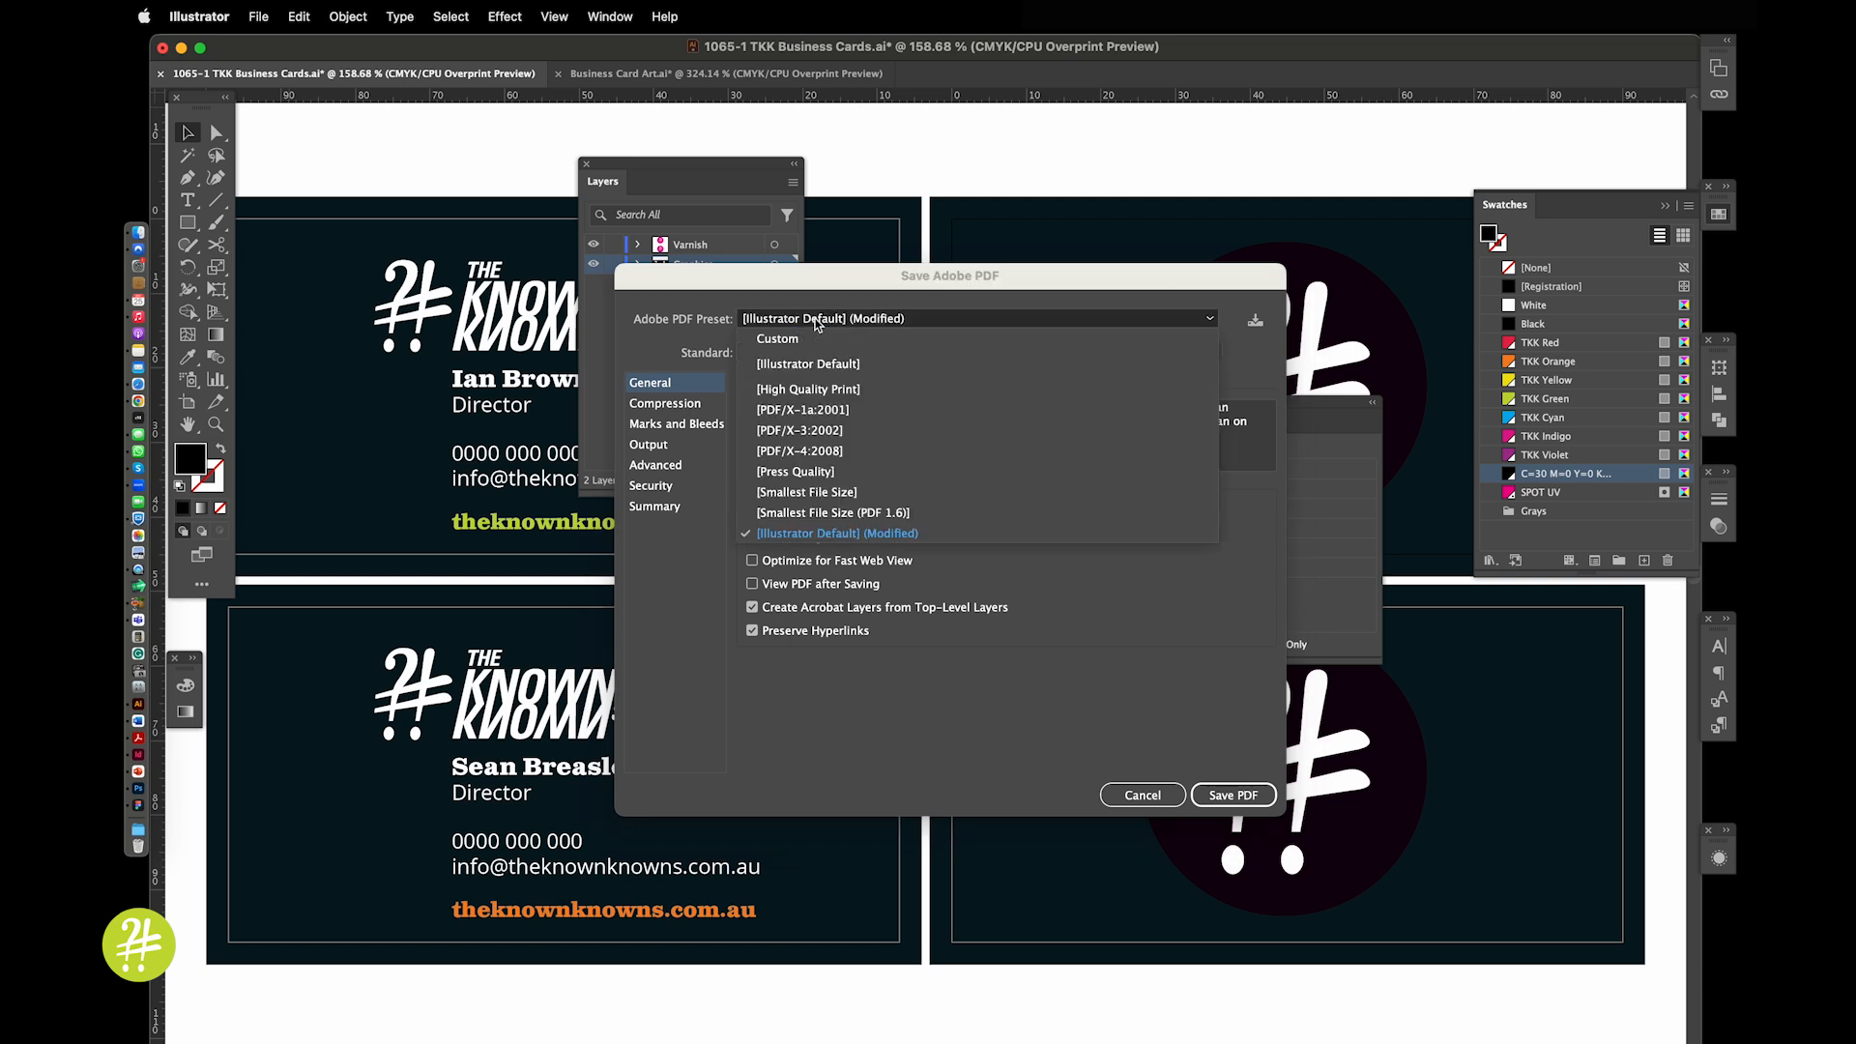
click(794, 385)
click(674, 421)
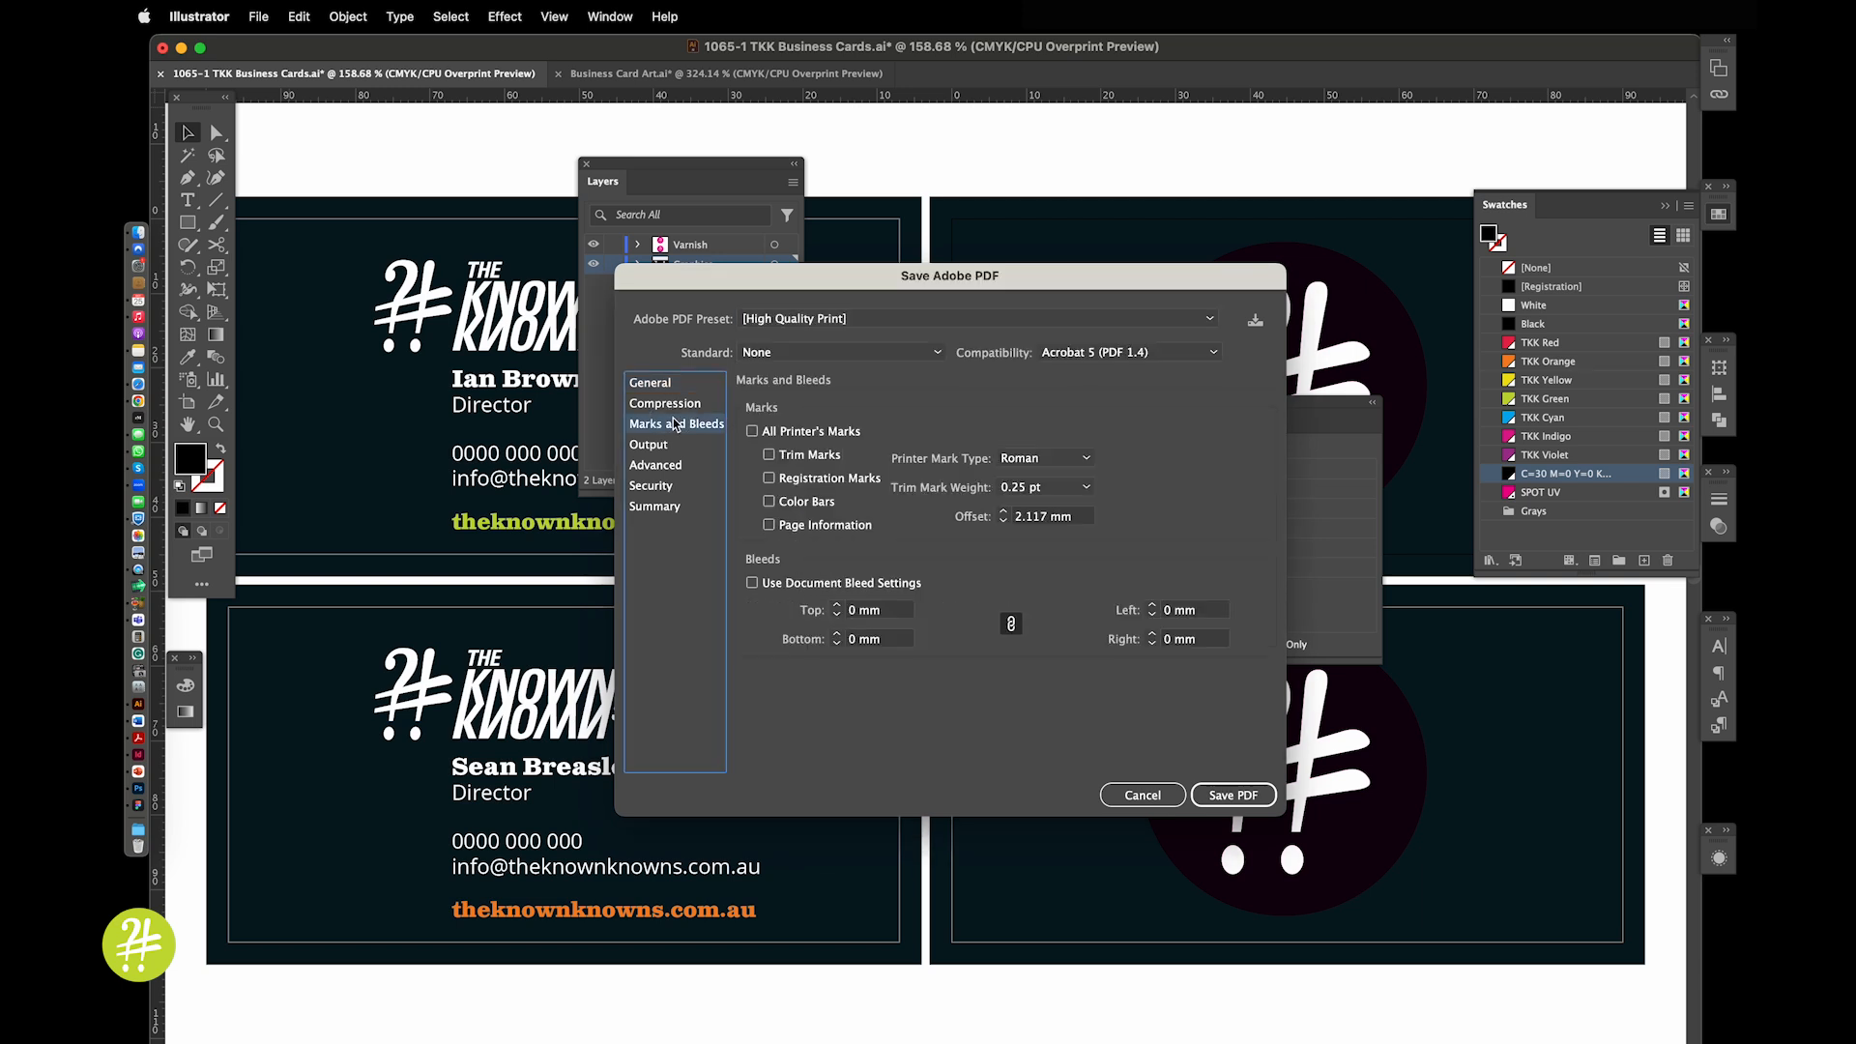
click(800, 458)
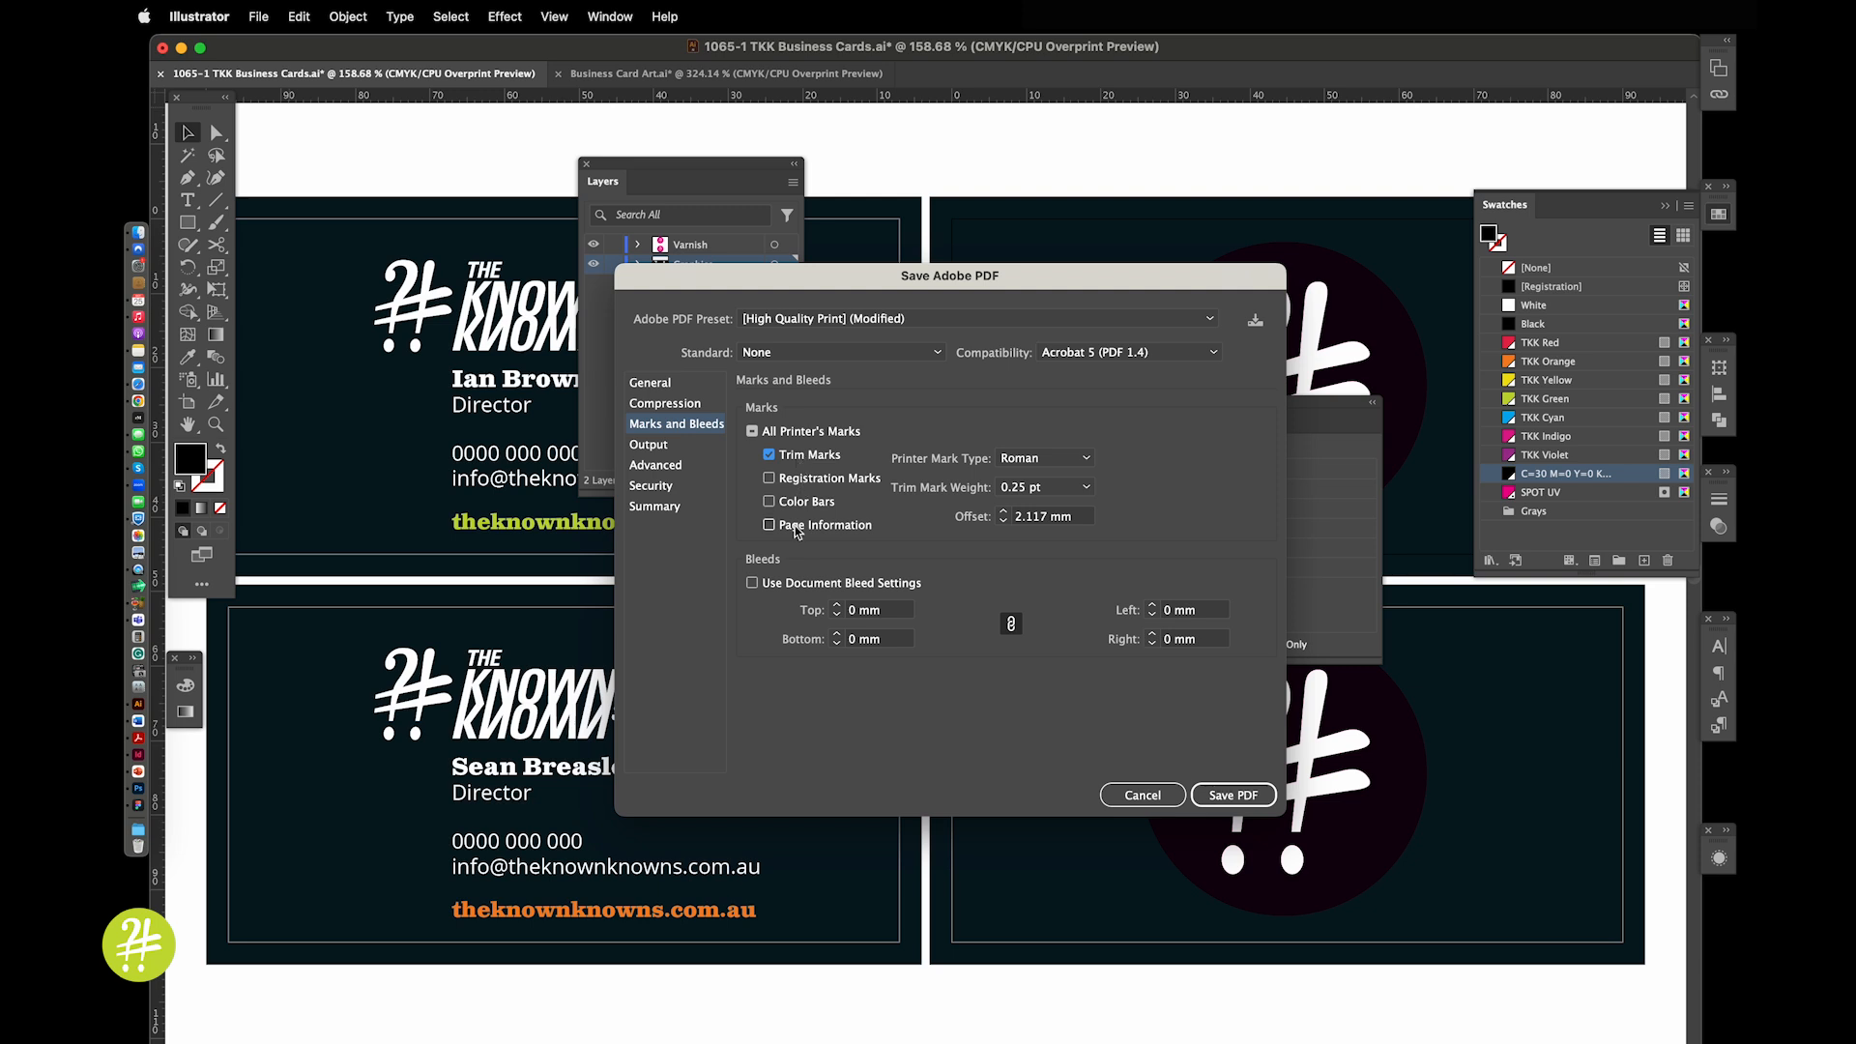
click(788, 585)
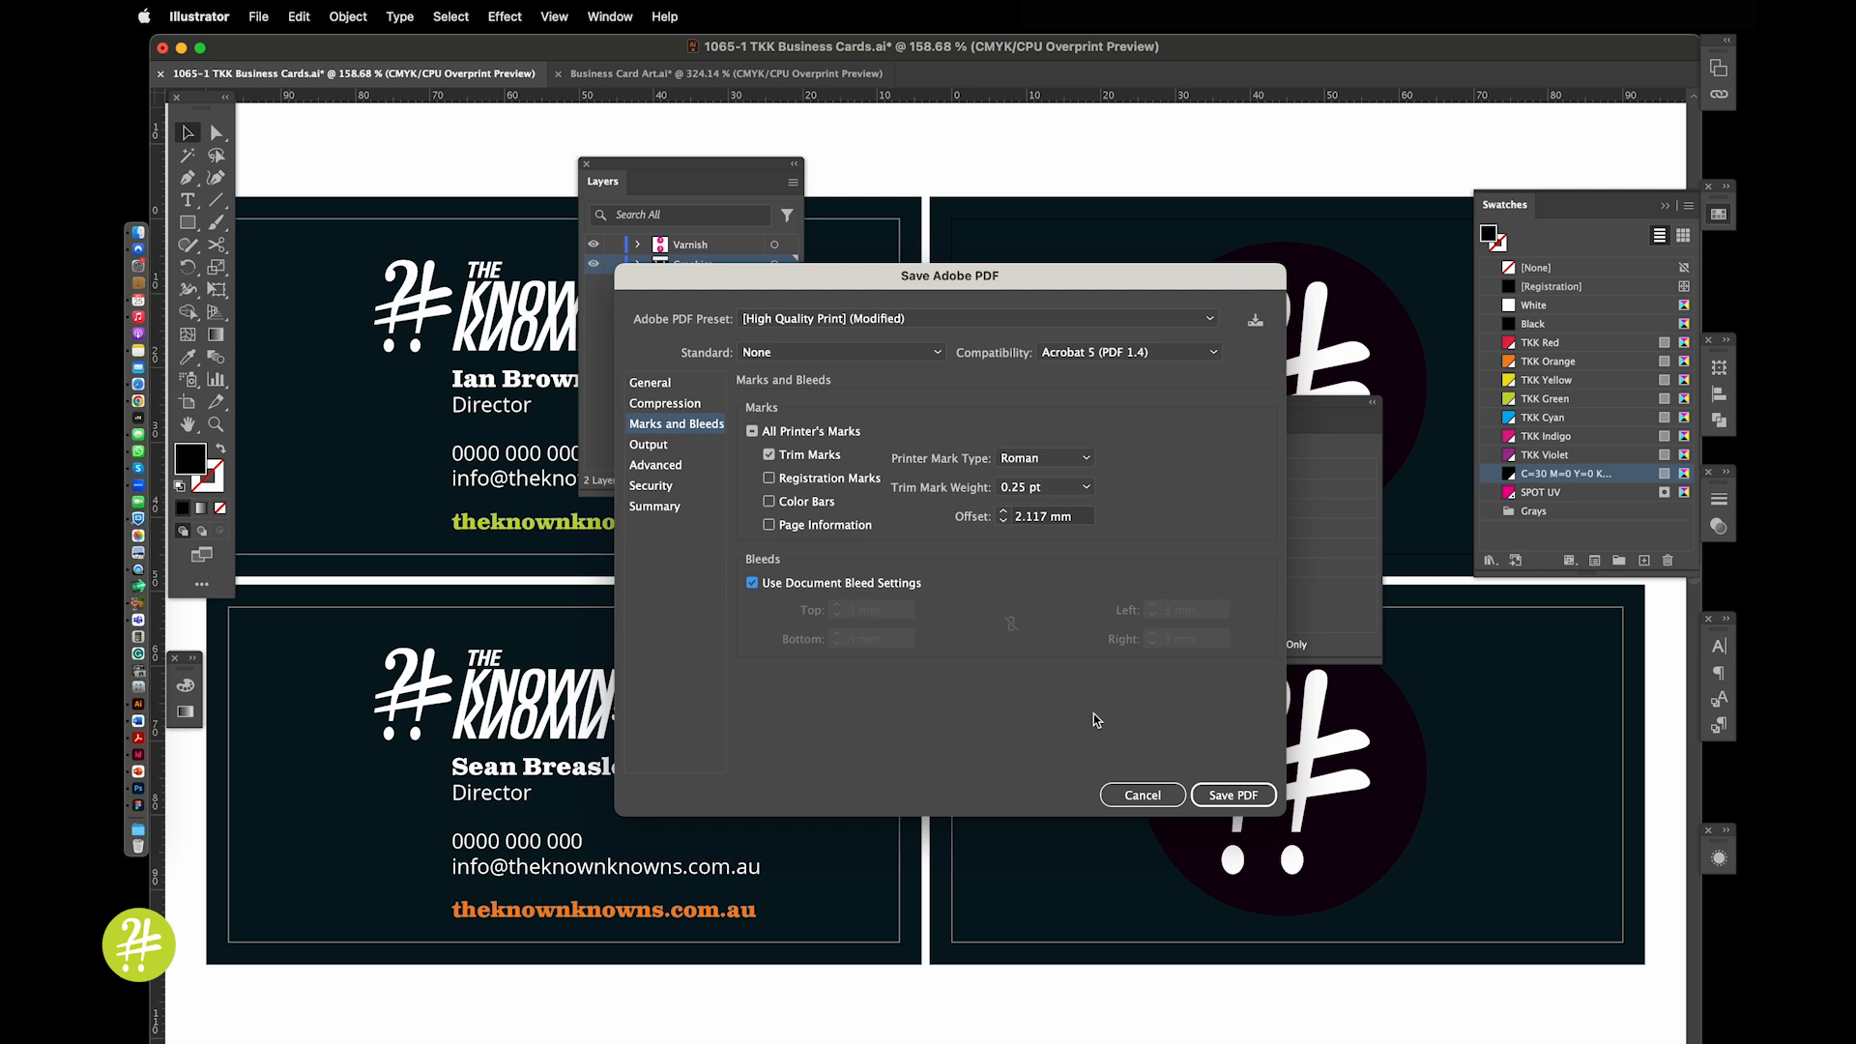
click(1230, 799)
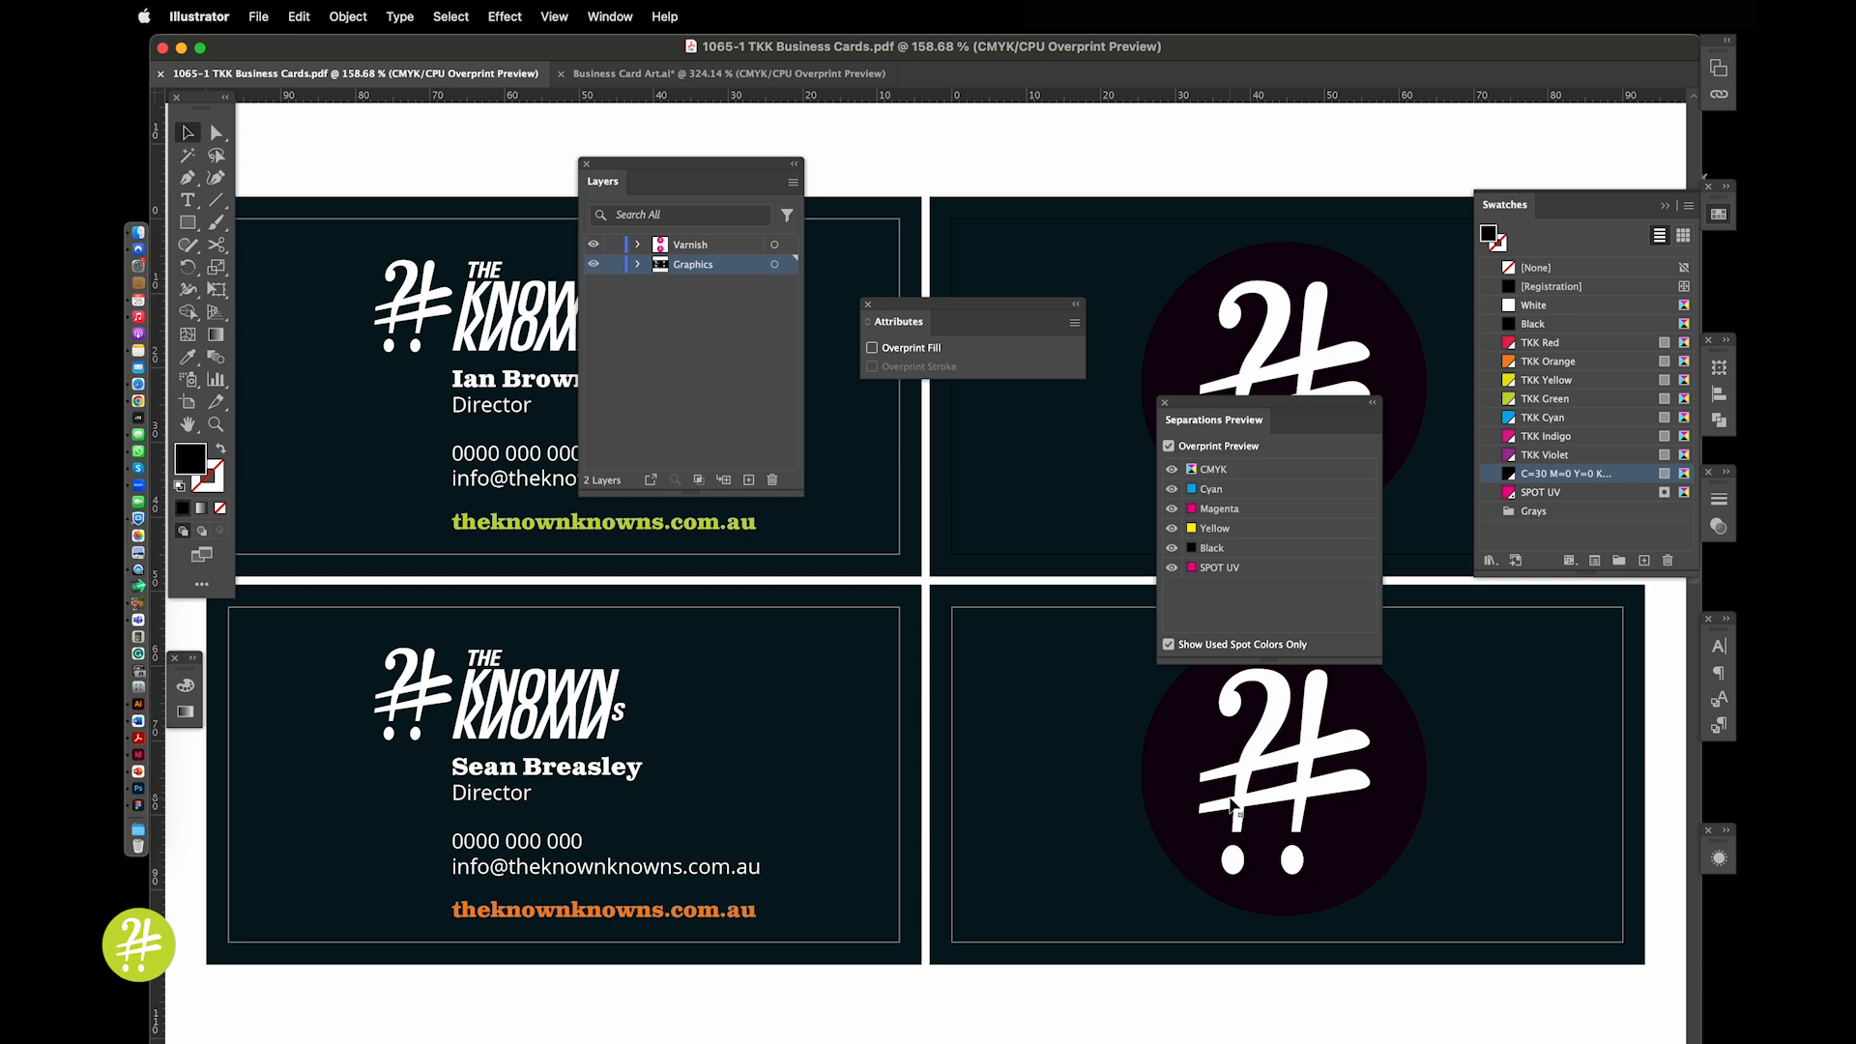
Switch to Business Card Art.ai, zoom out to fit both card artboards, and deselect the pink artwork
click(748, 74)
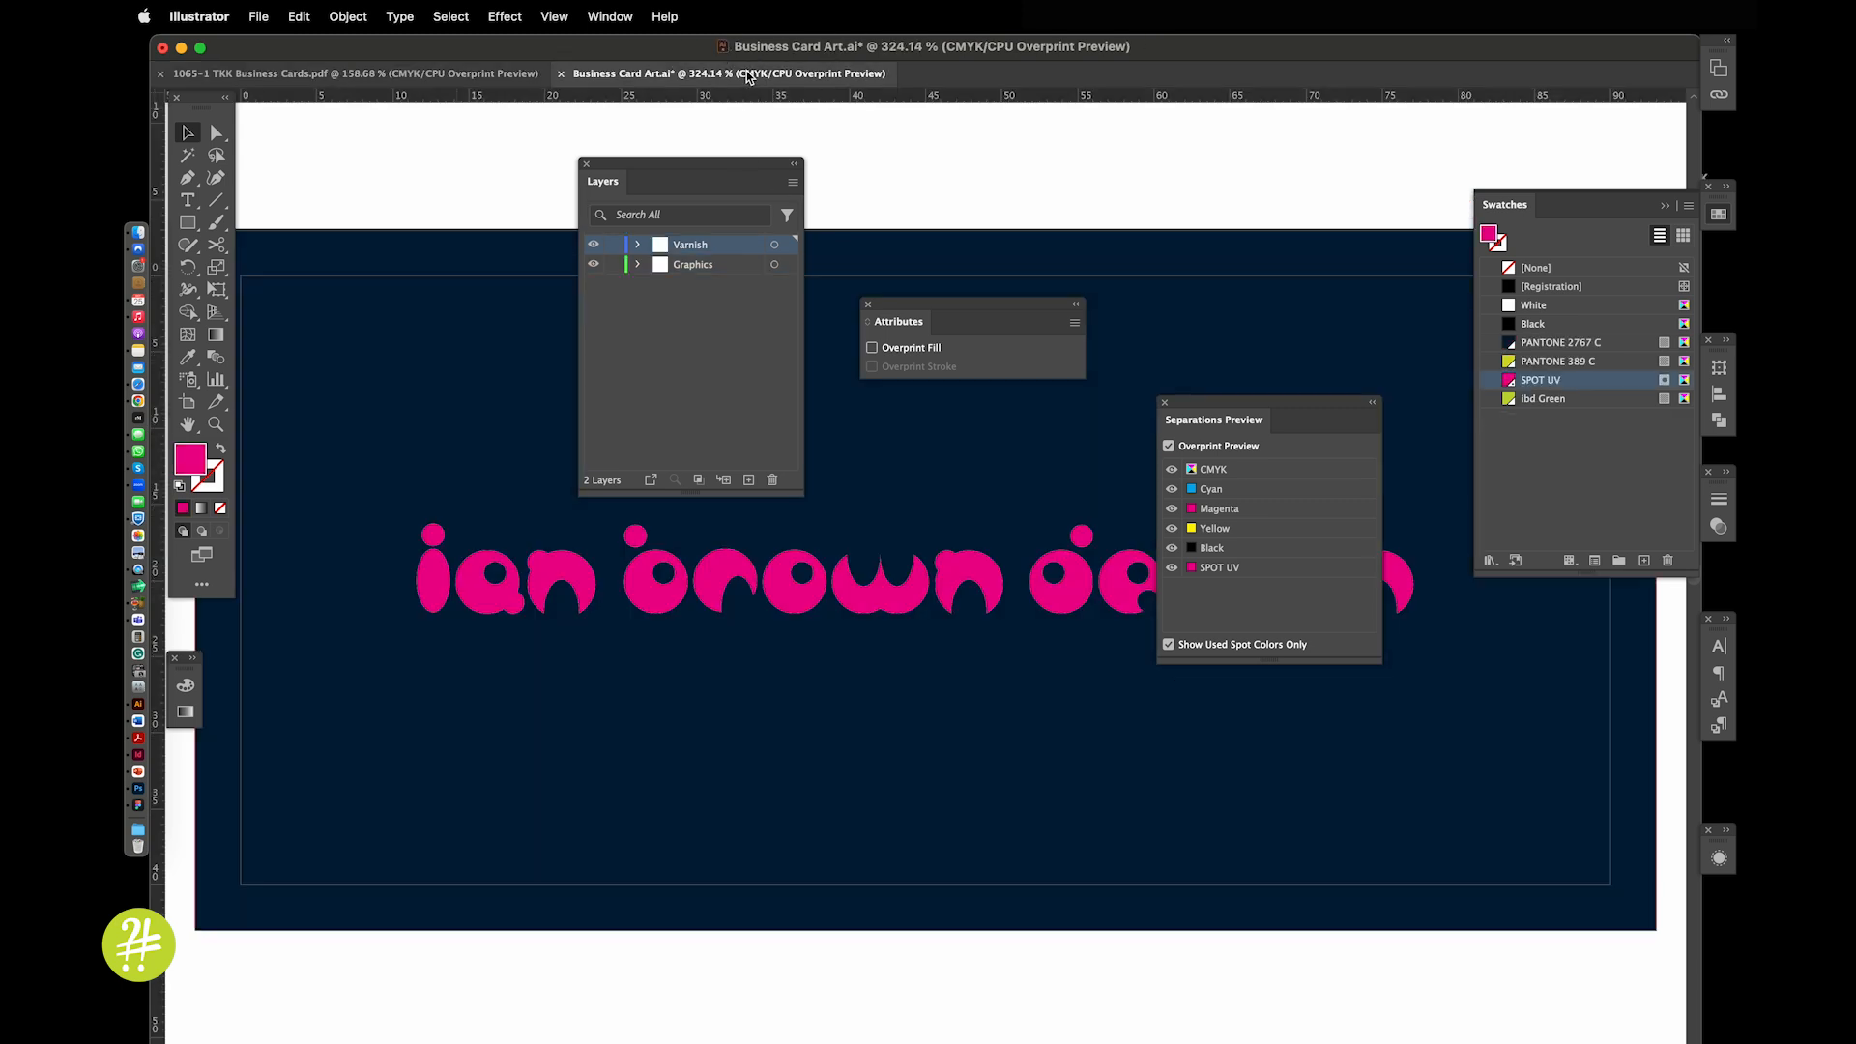
click(981, 550)
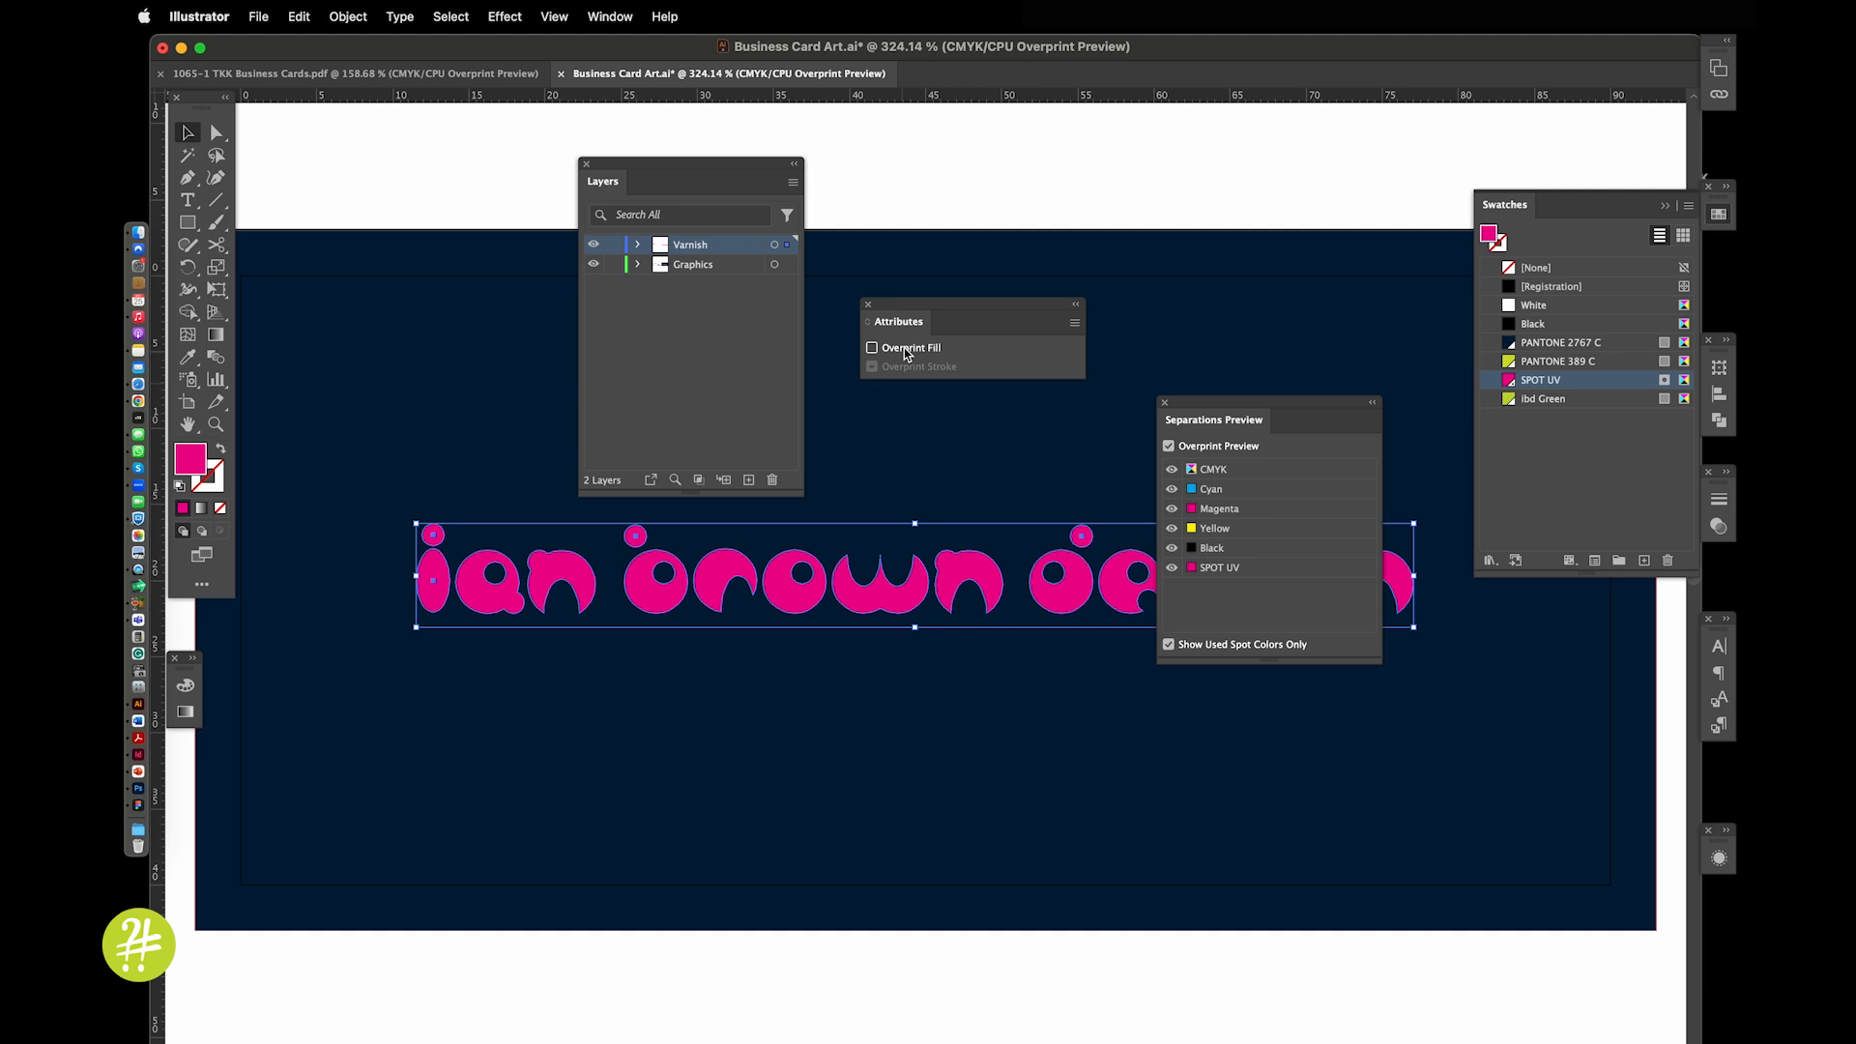
key(super+alt+0)
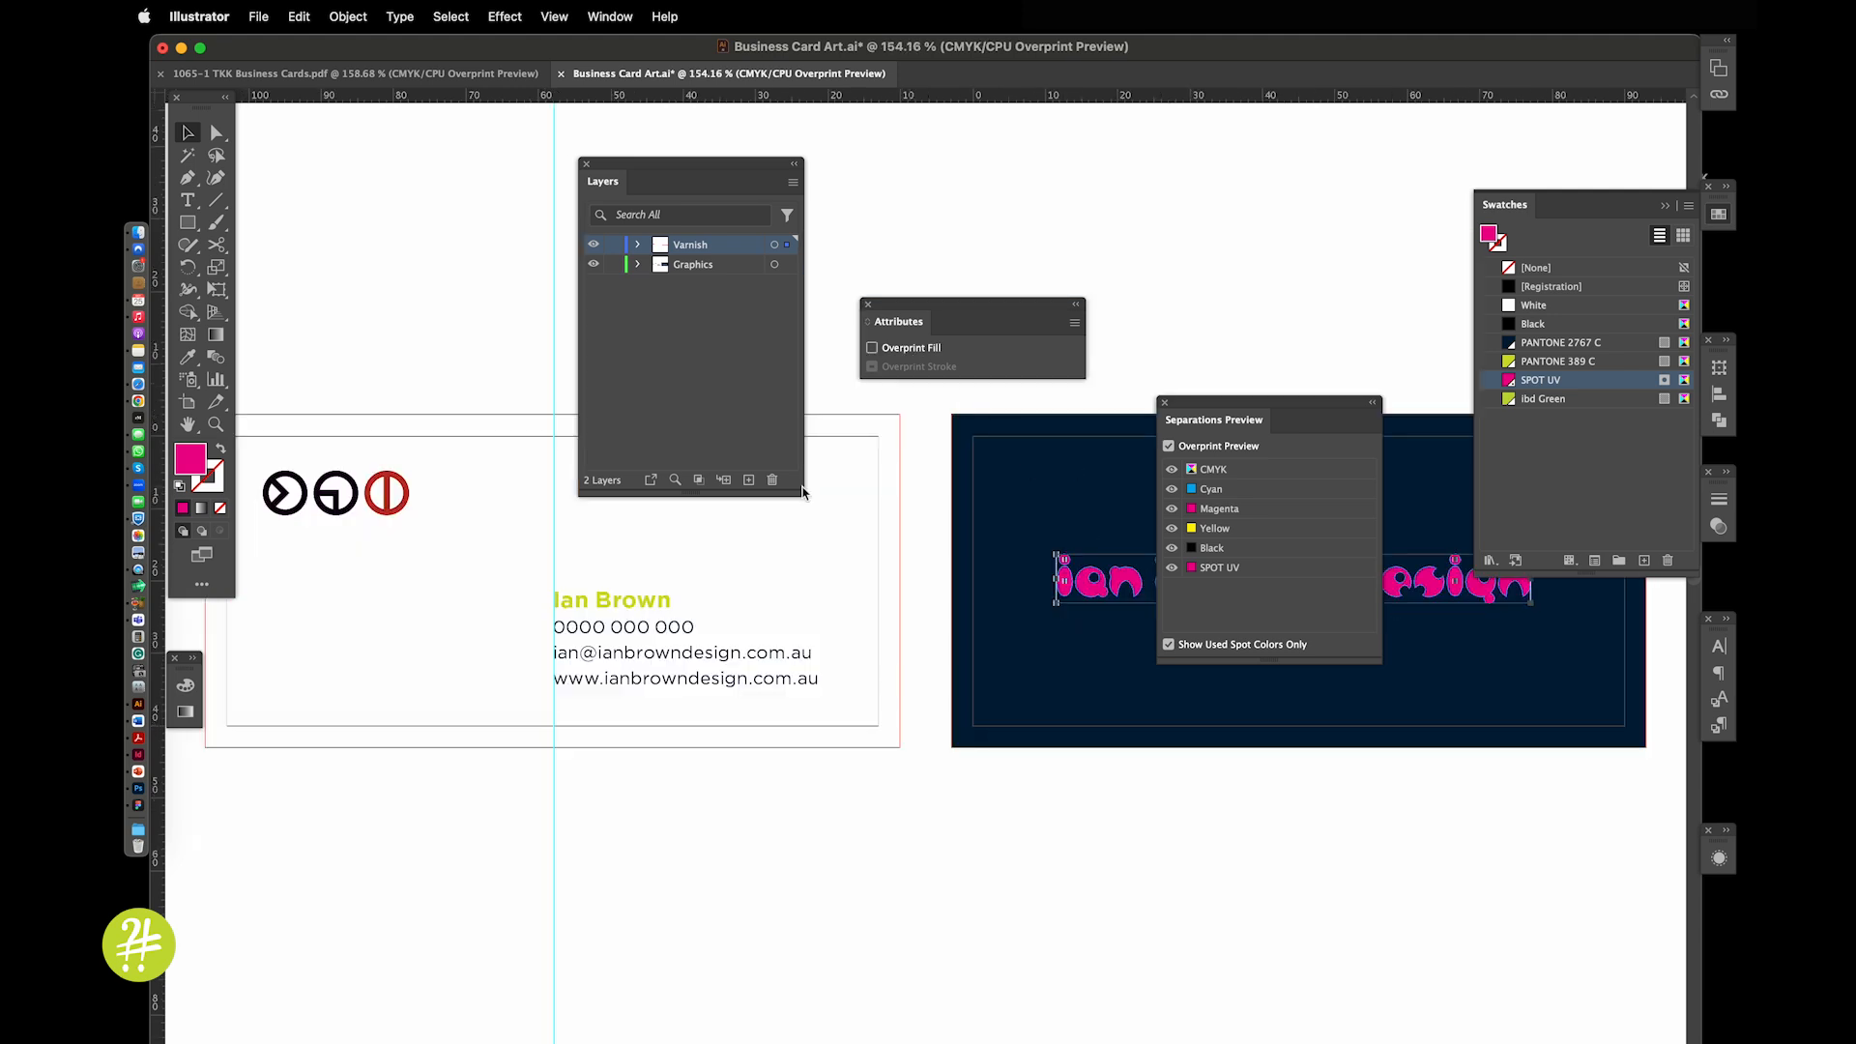
click(1073, 410)
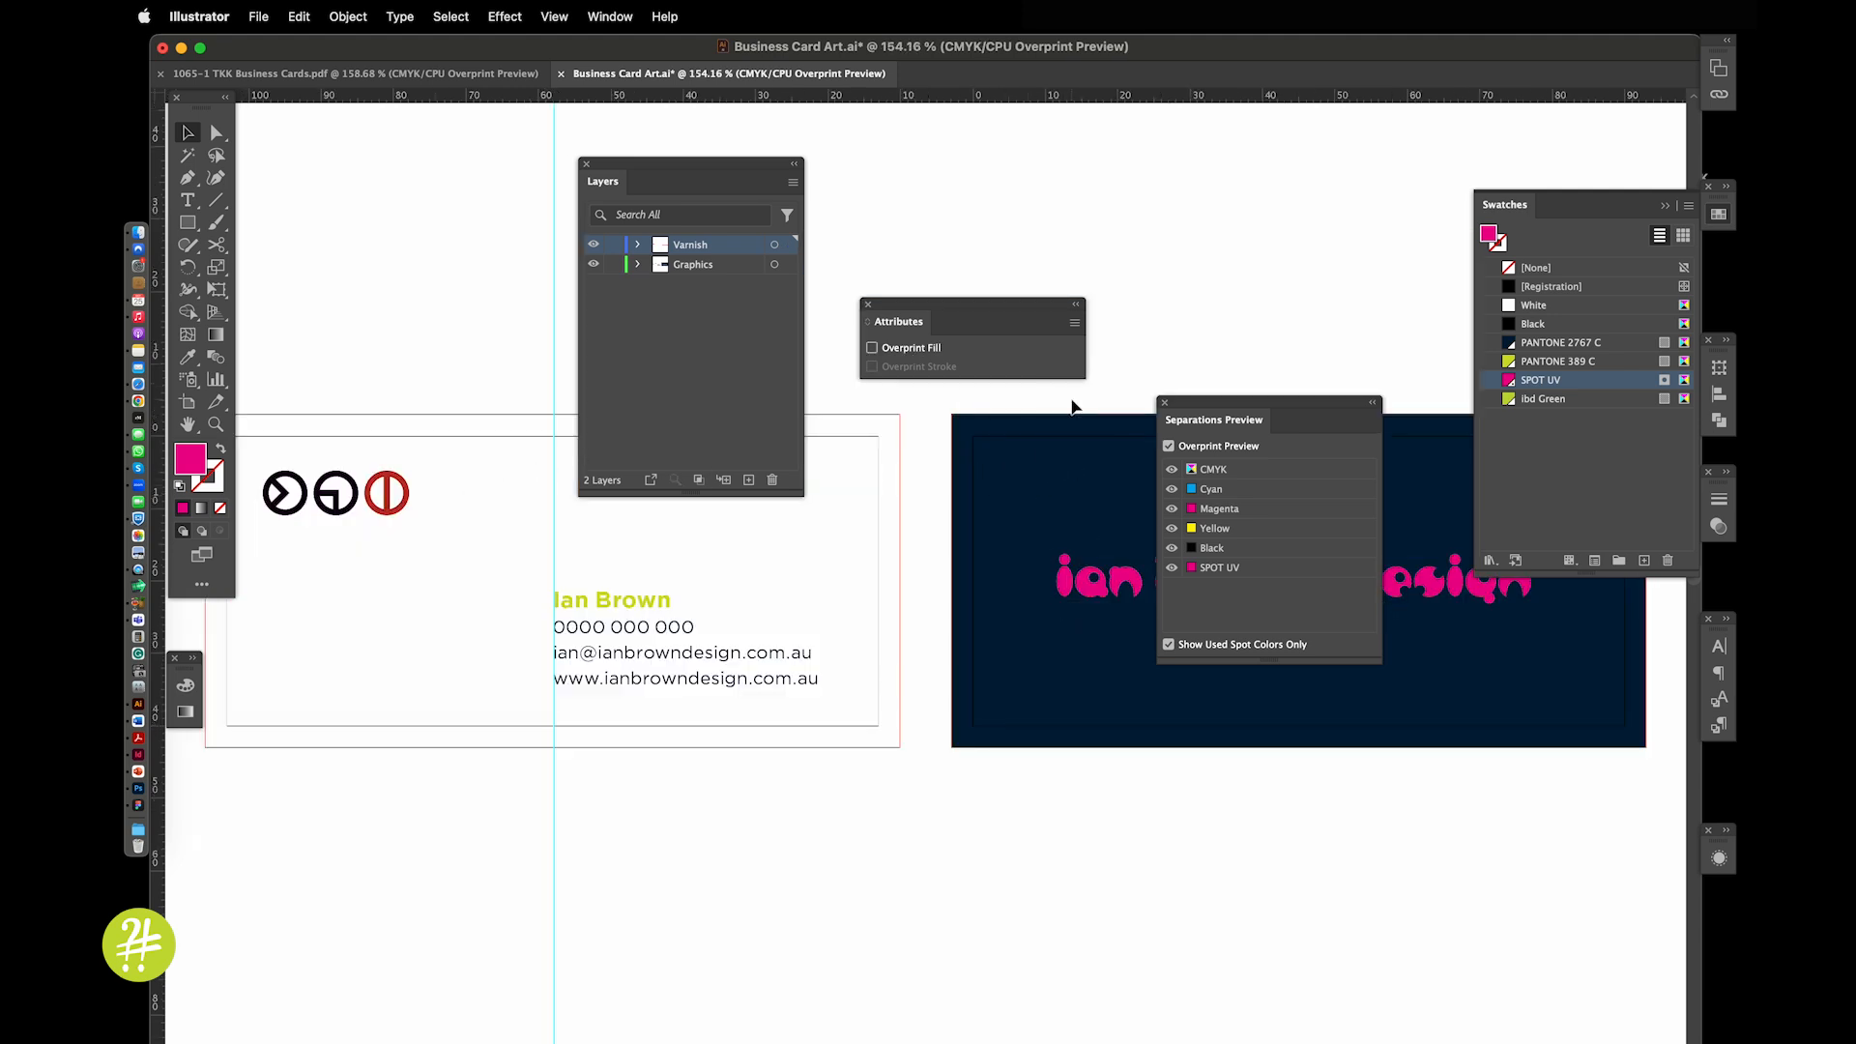
click(256, 15)
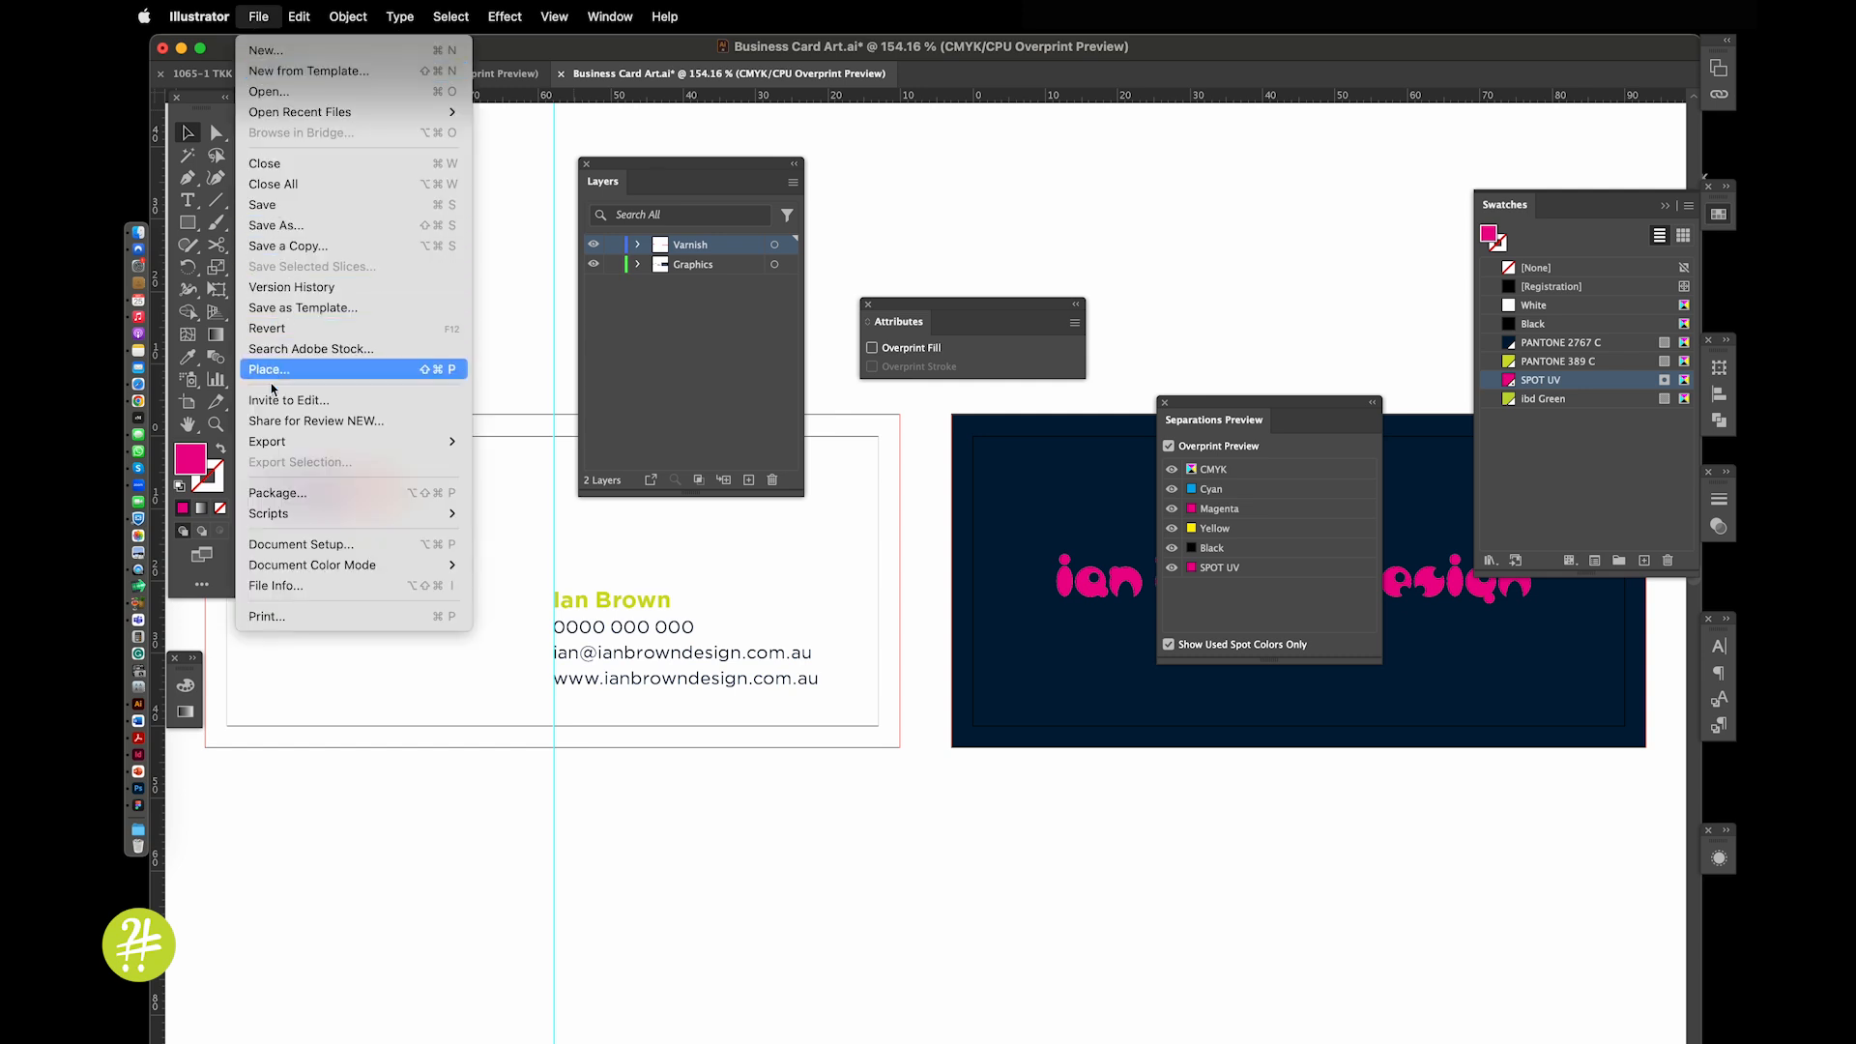
Save Business Card Art to the Desktop in Adobe PDF format
click(275, 225)
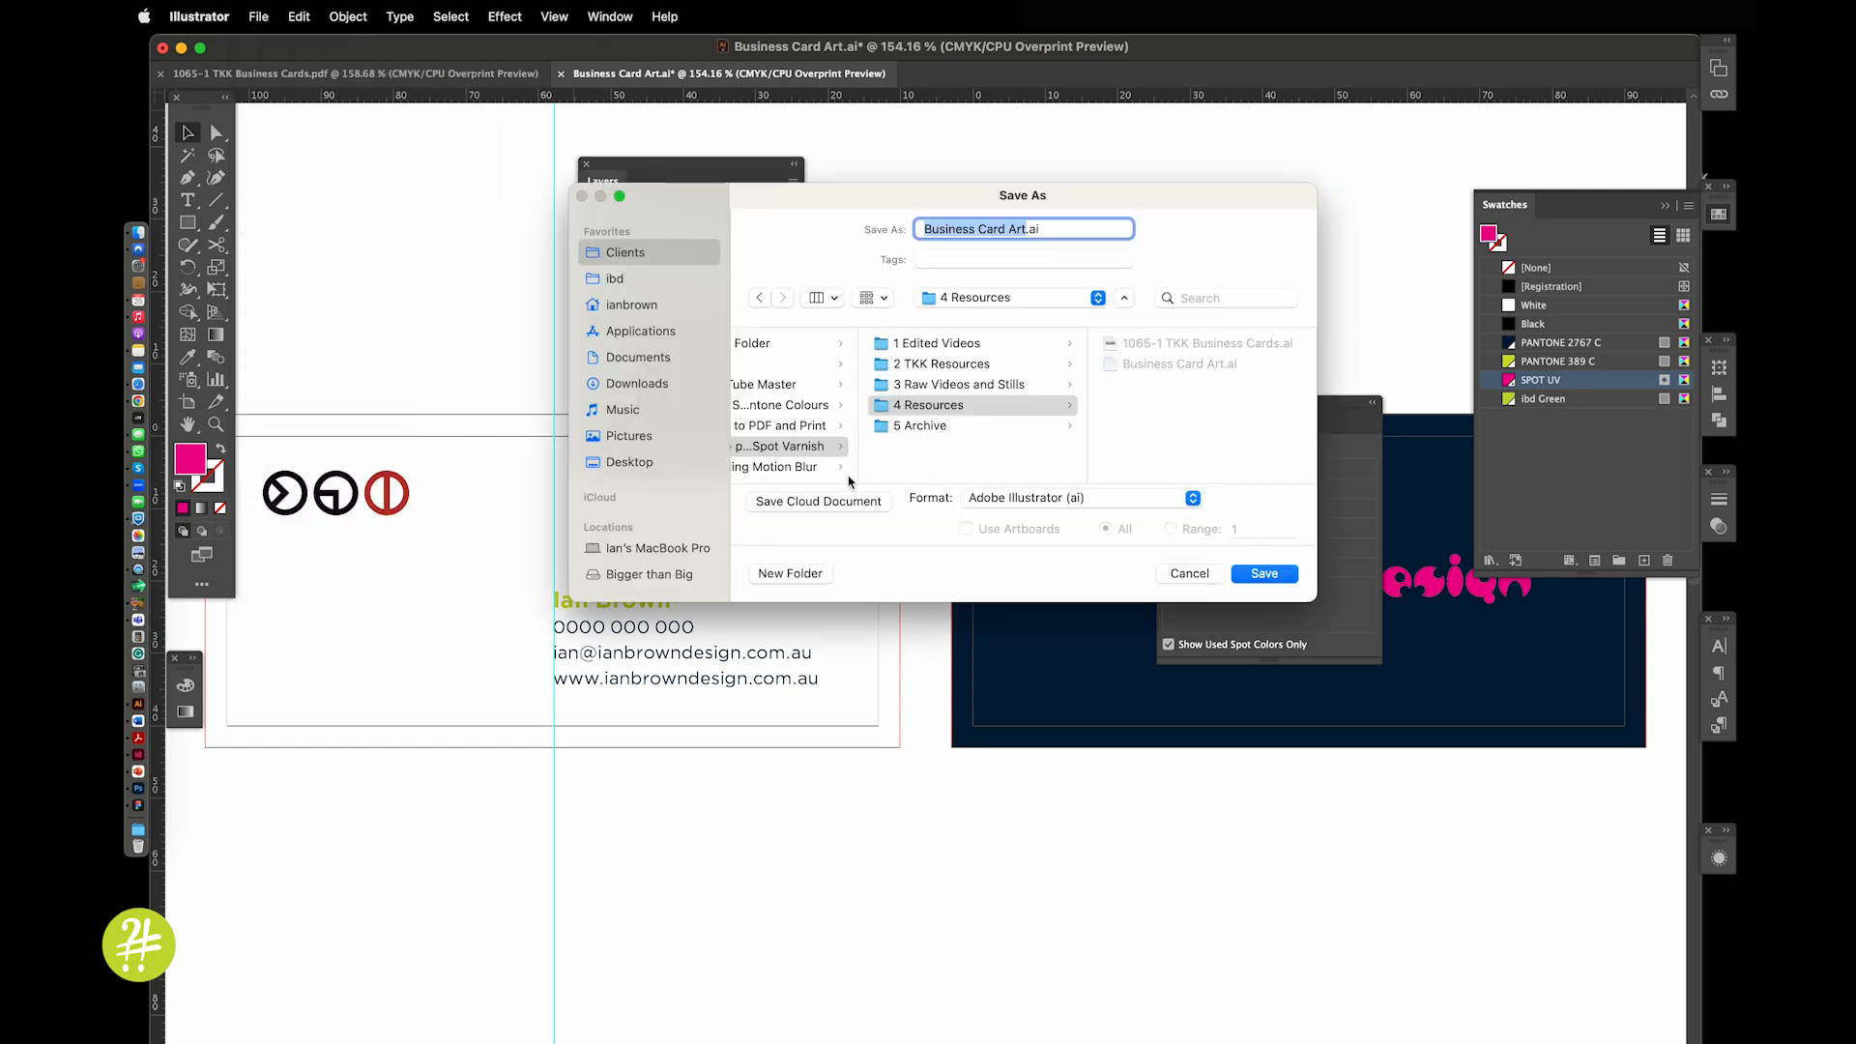
click(638, 466)
click(1032, 498)
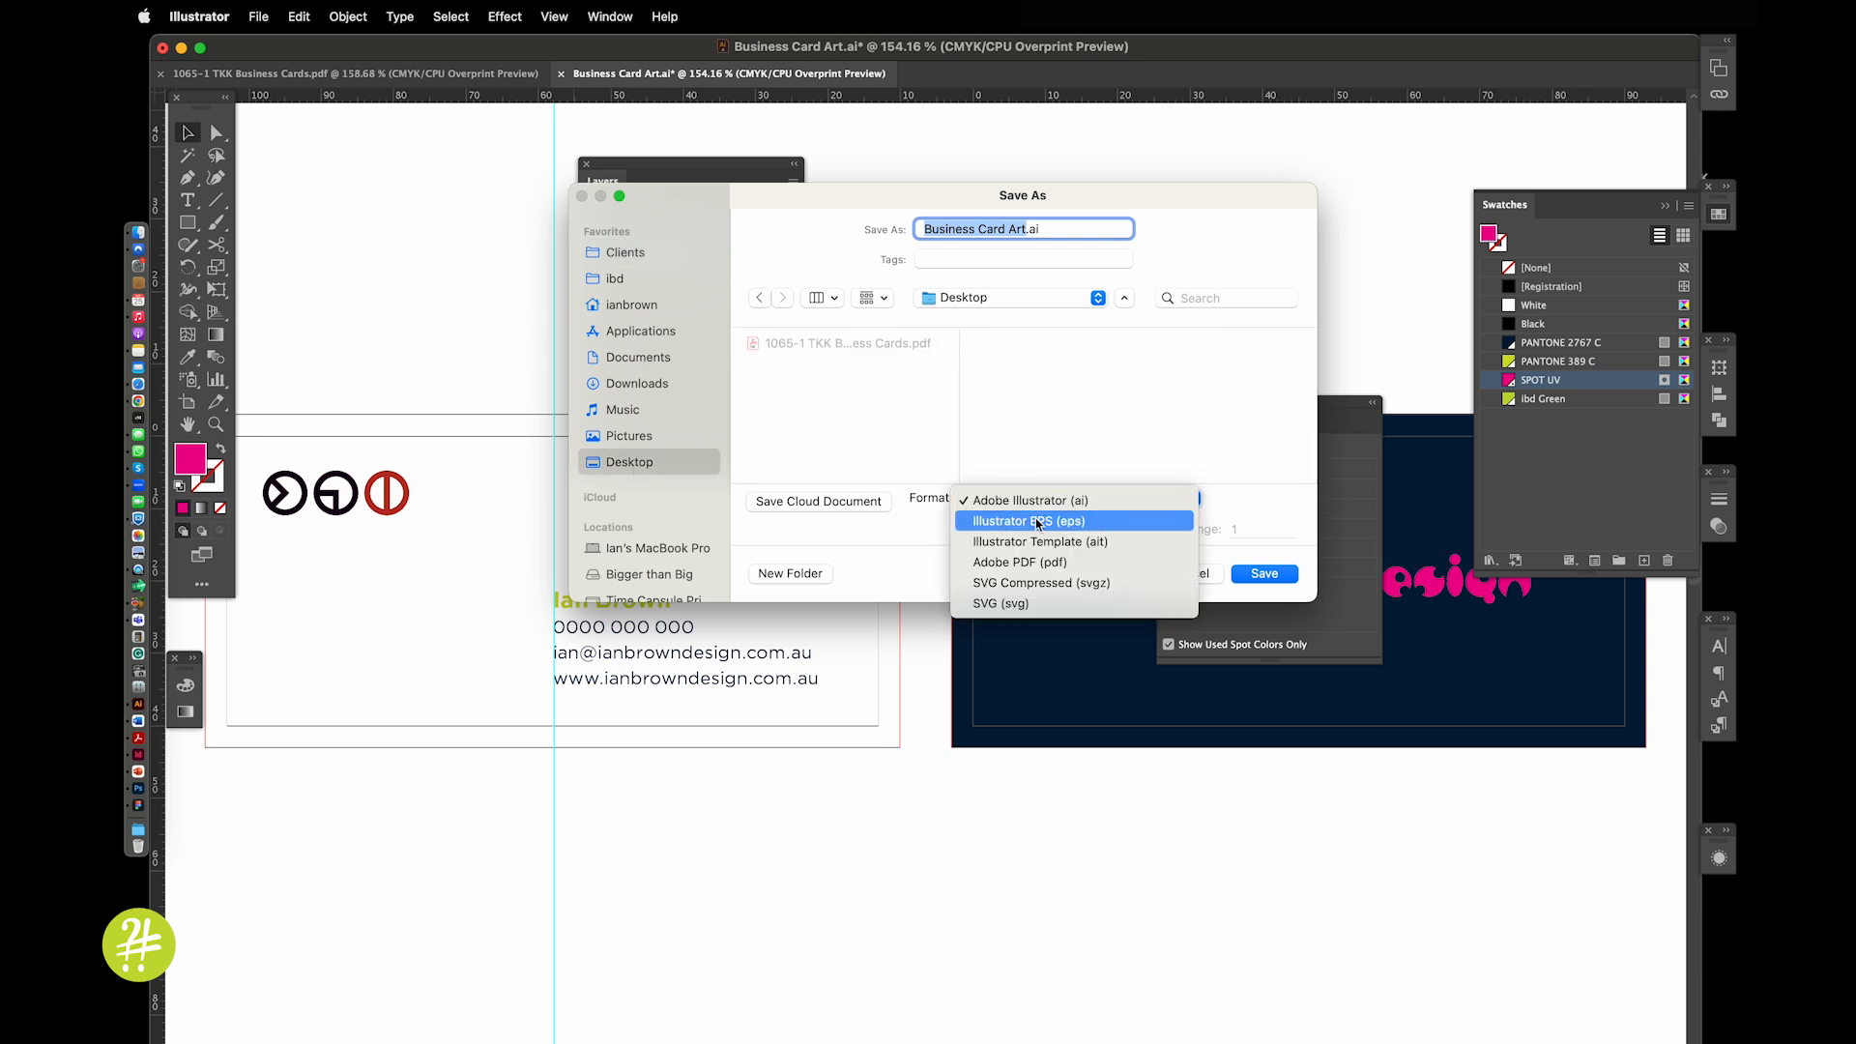
click(1038, 566)
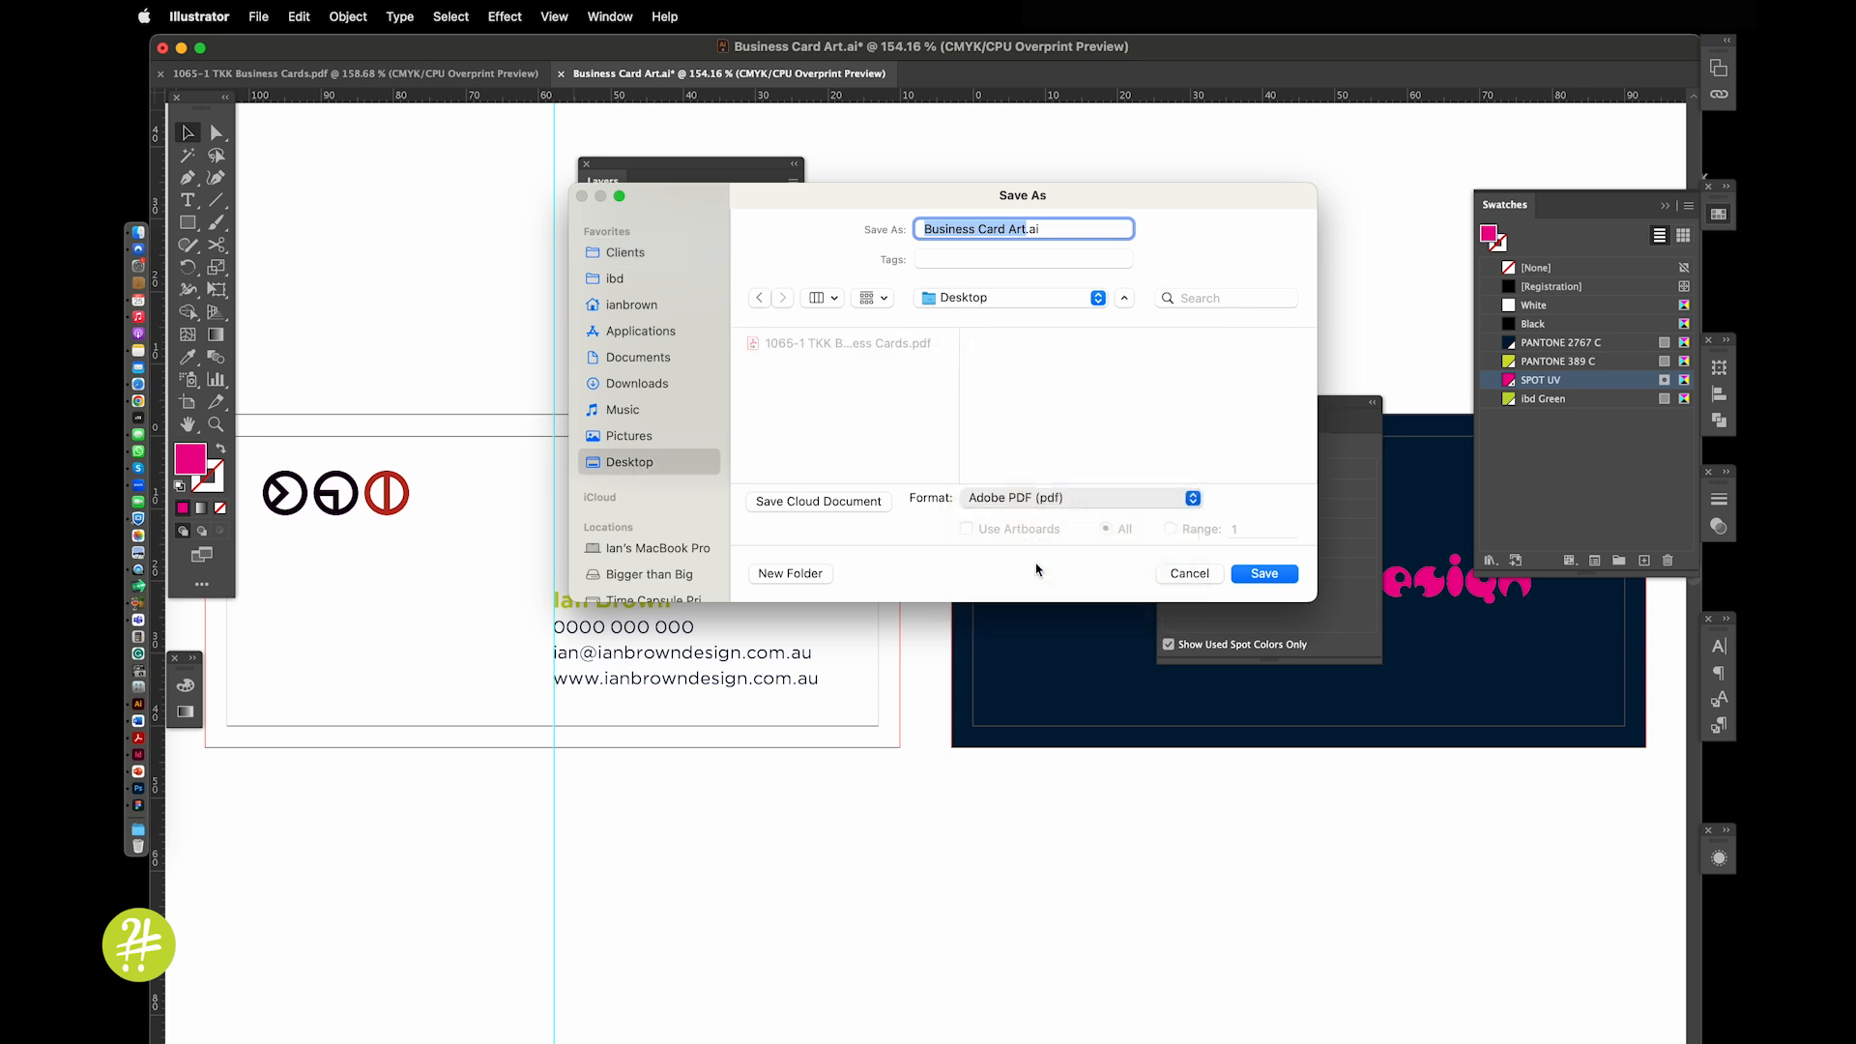
click(1259, 573)
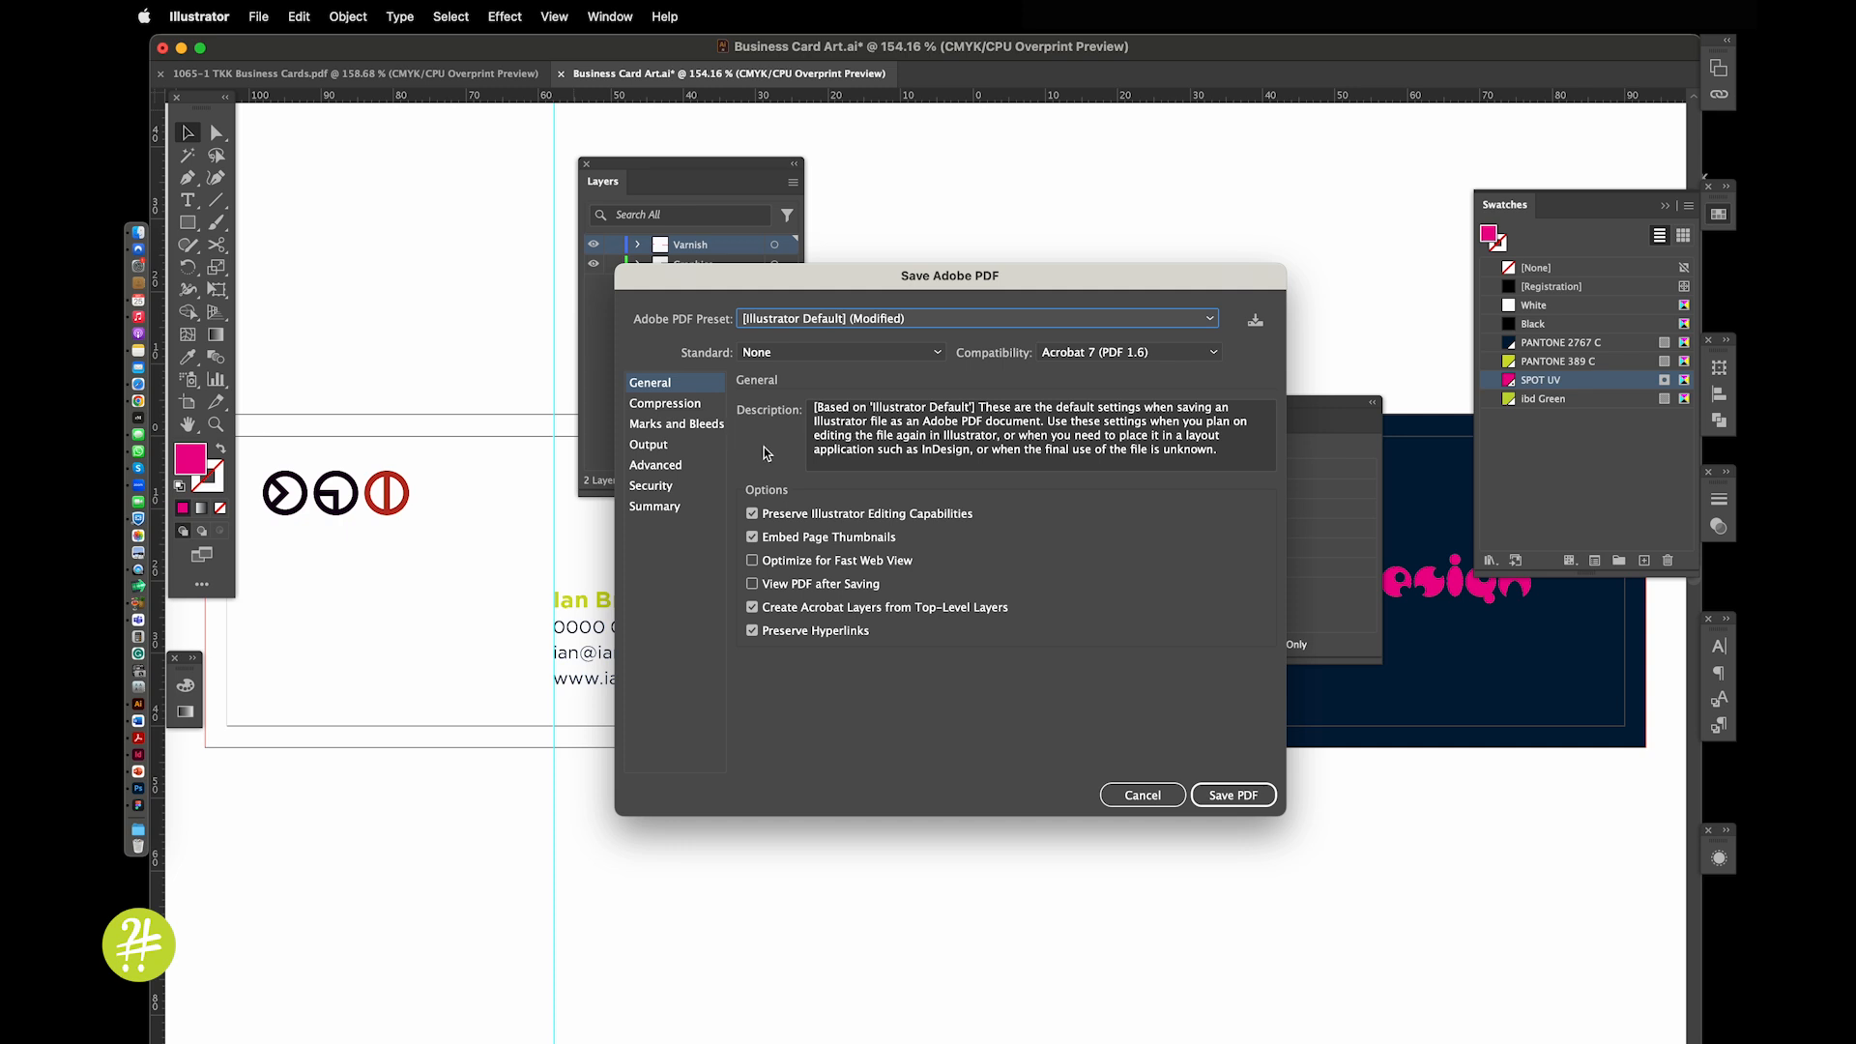
Export it with High Quality Print, trim marks and document bleed, then close the document
click(805, 326)
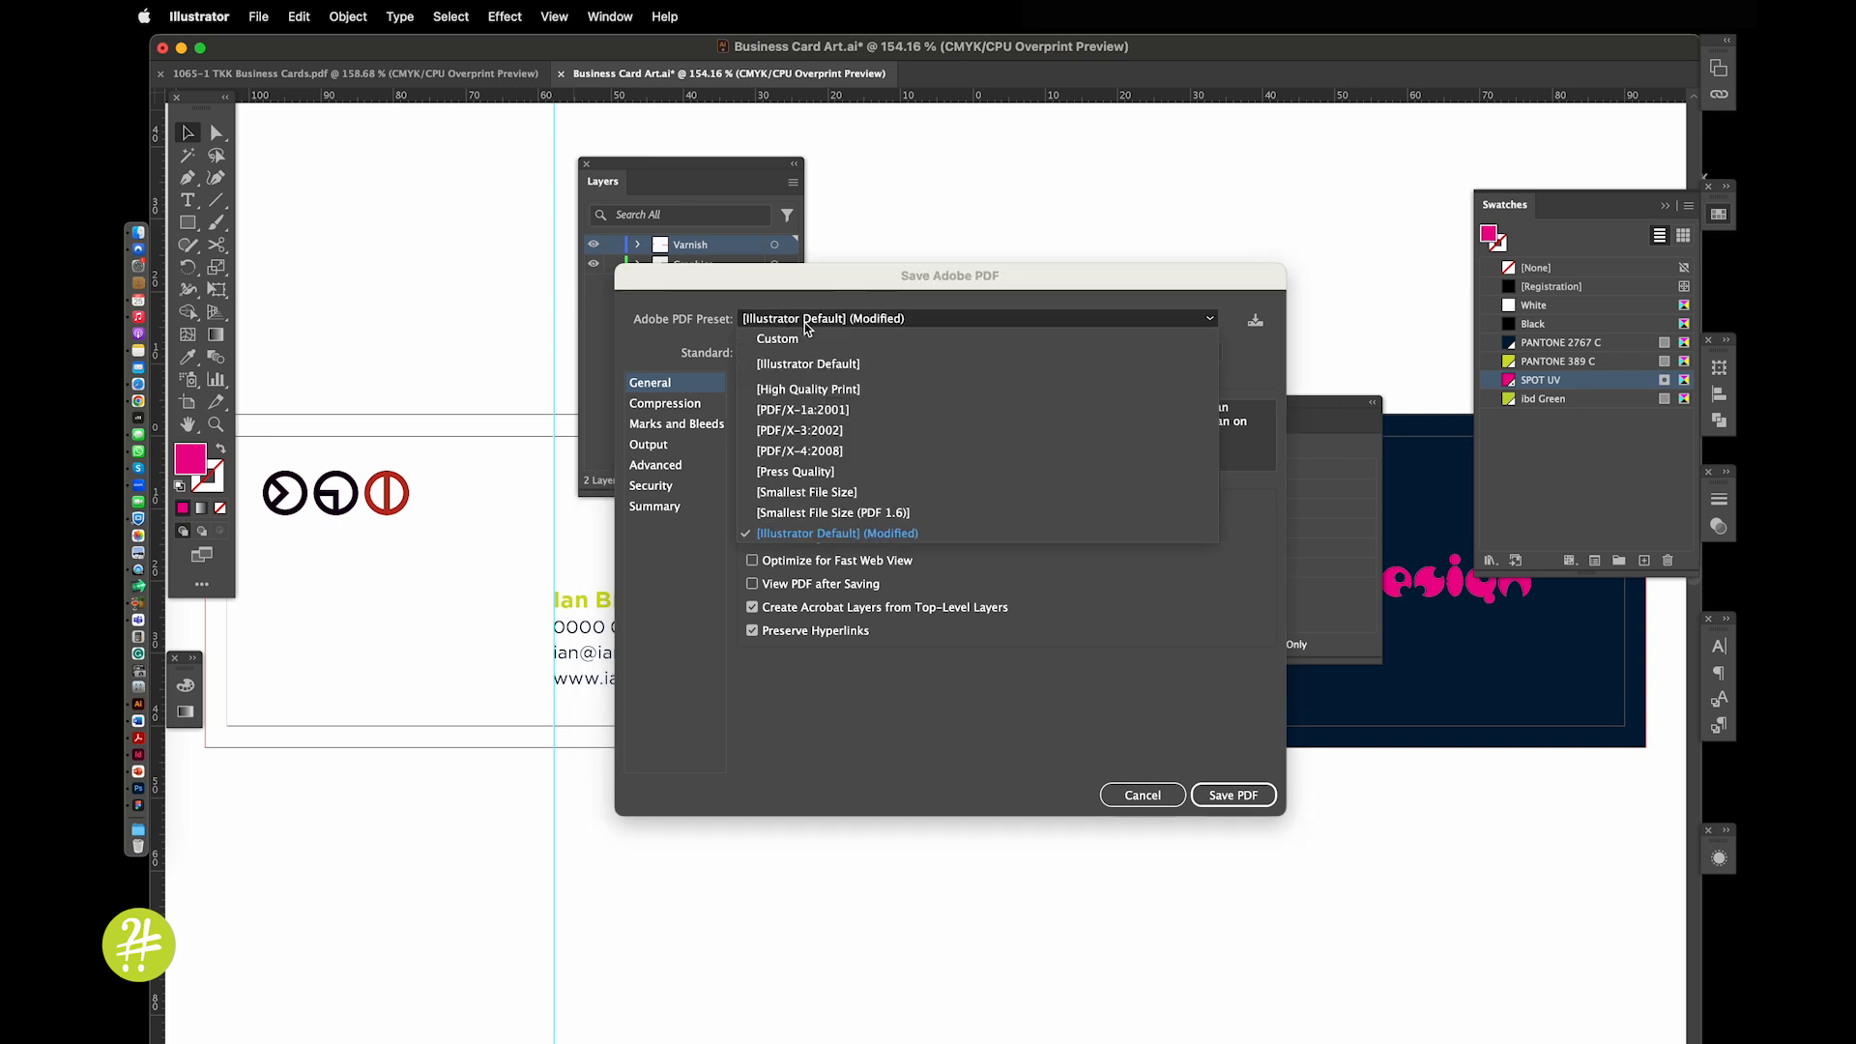
click(792, 387)
click(669, 423)
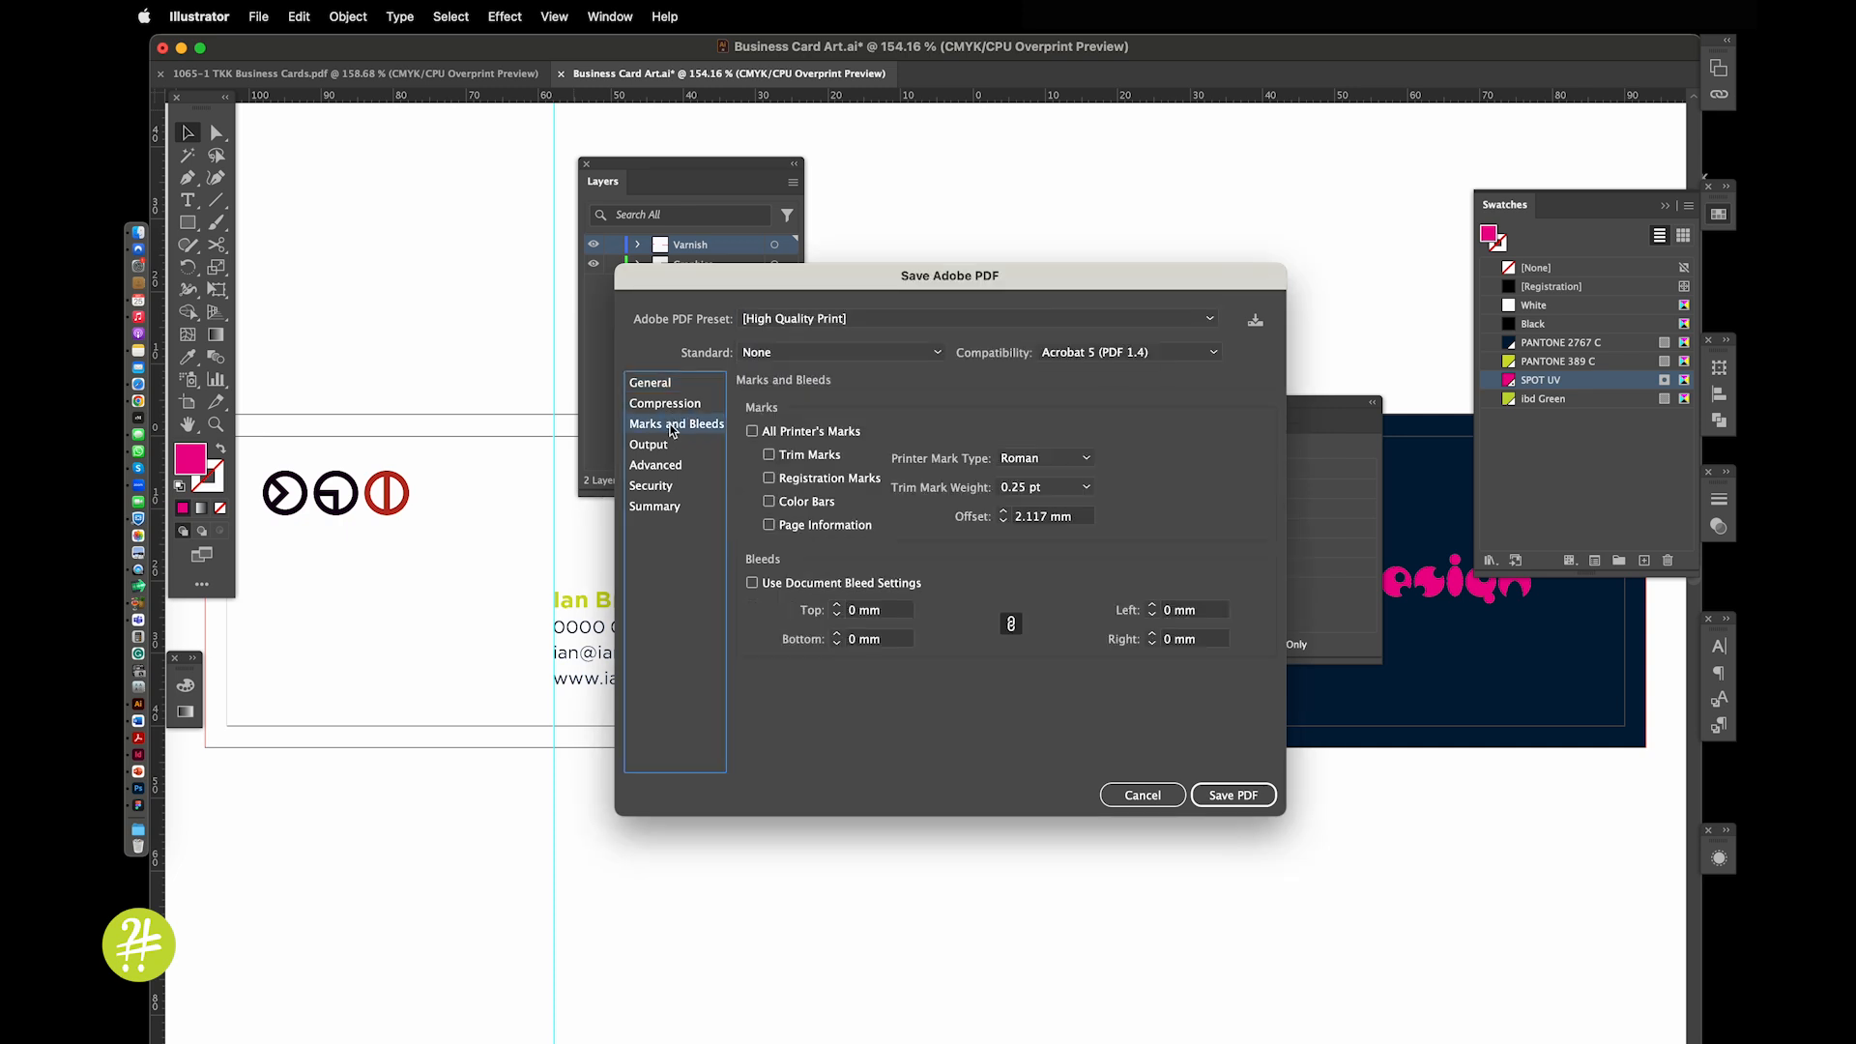
click(788, 456)
click(770, 583)
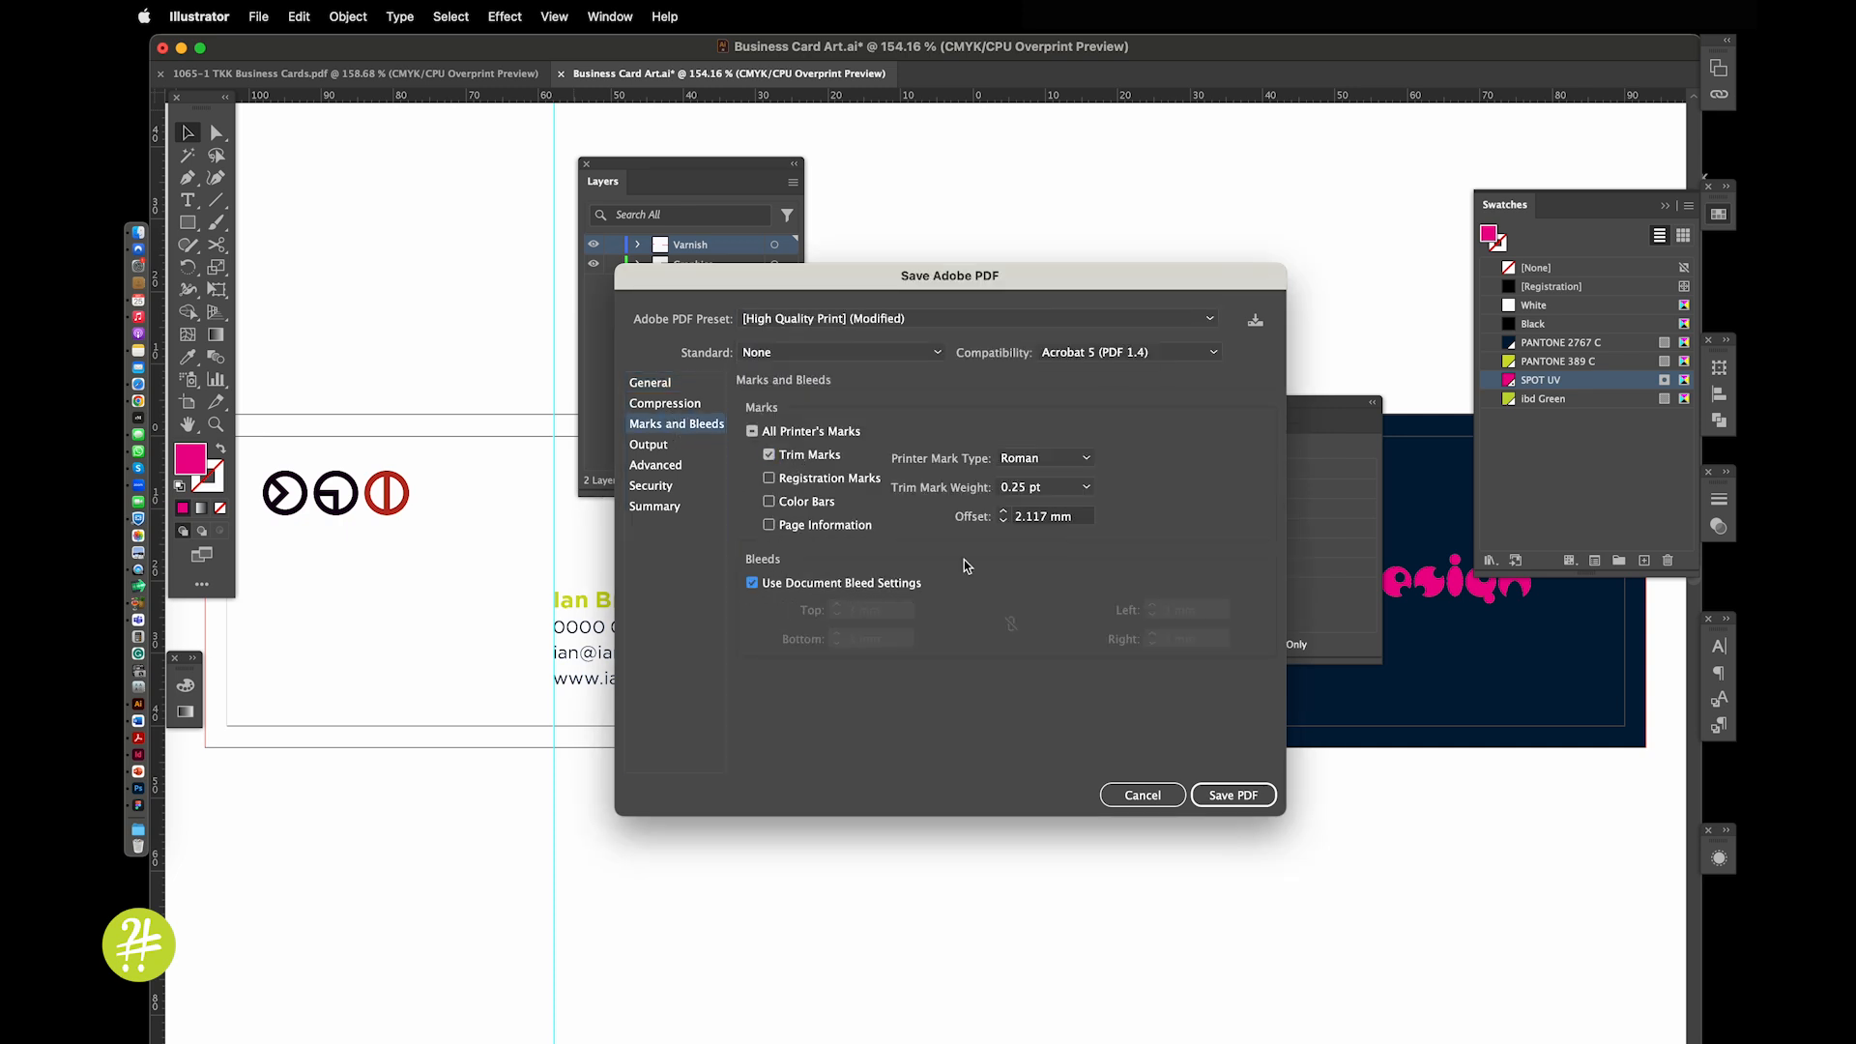
click(1234, 795)
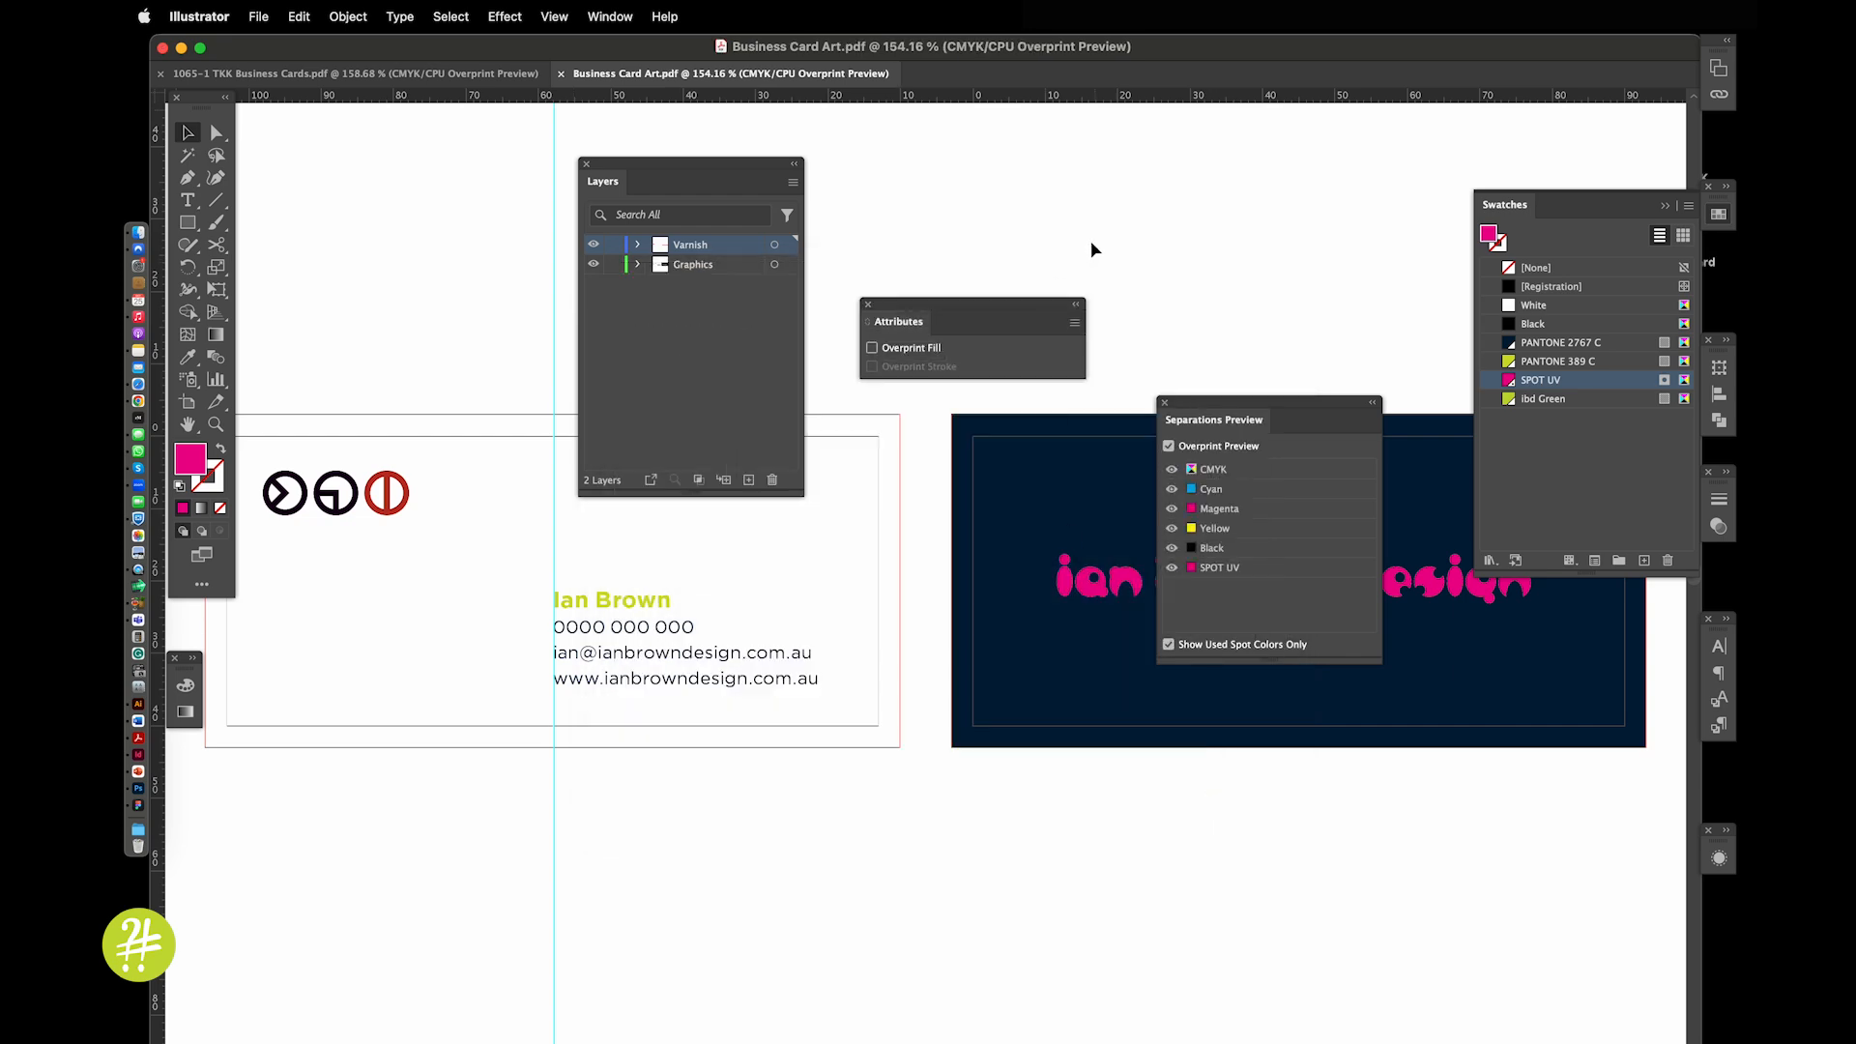
click(563, 74)
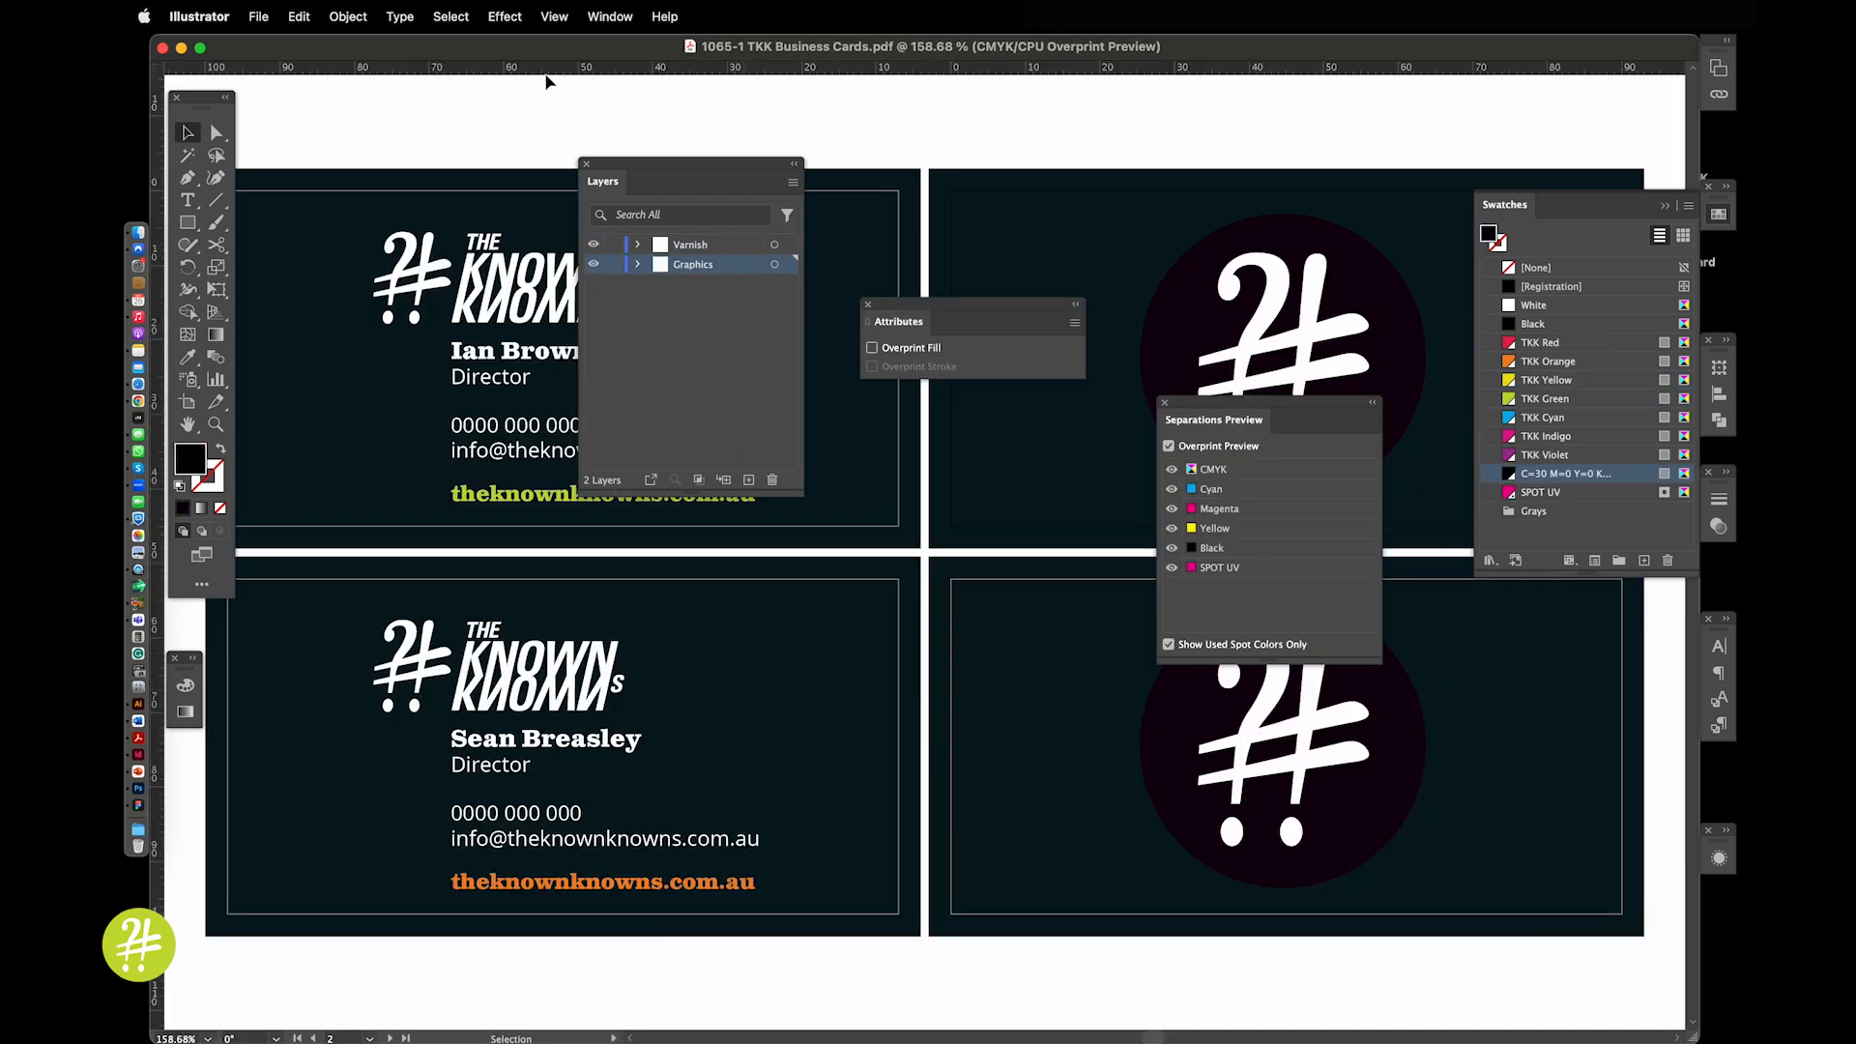
Close the TKK cards document, then select both desktop PDFs and open them in Acrobat
click(162, 47)
click(1129, 224)
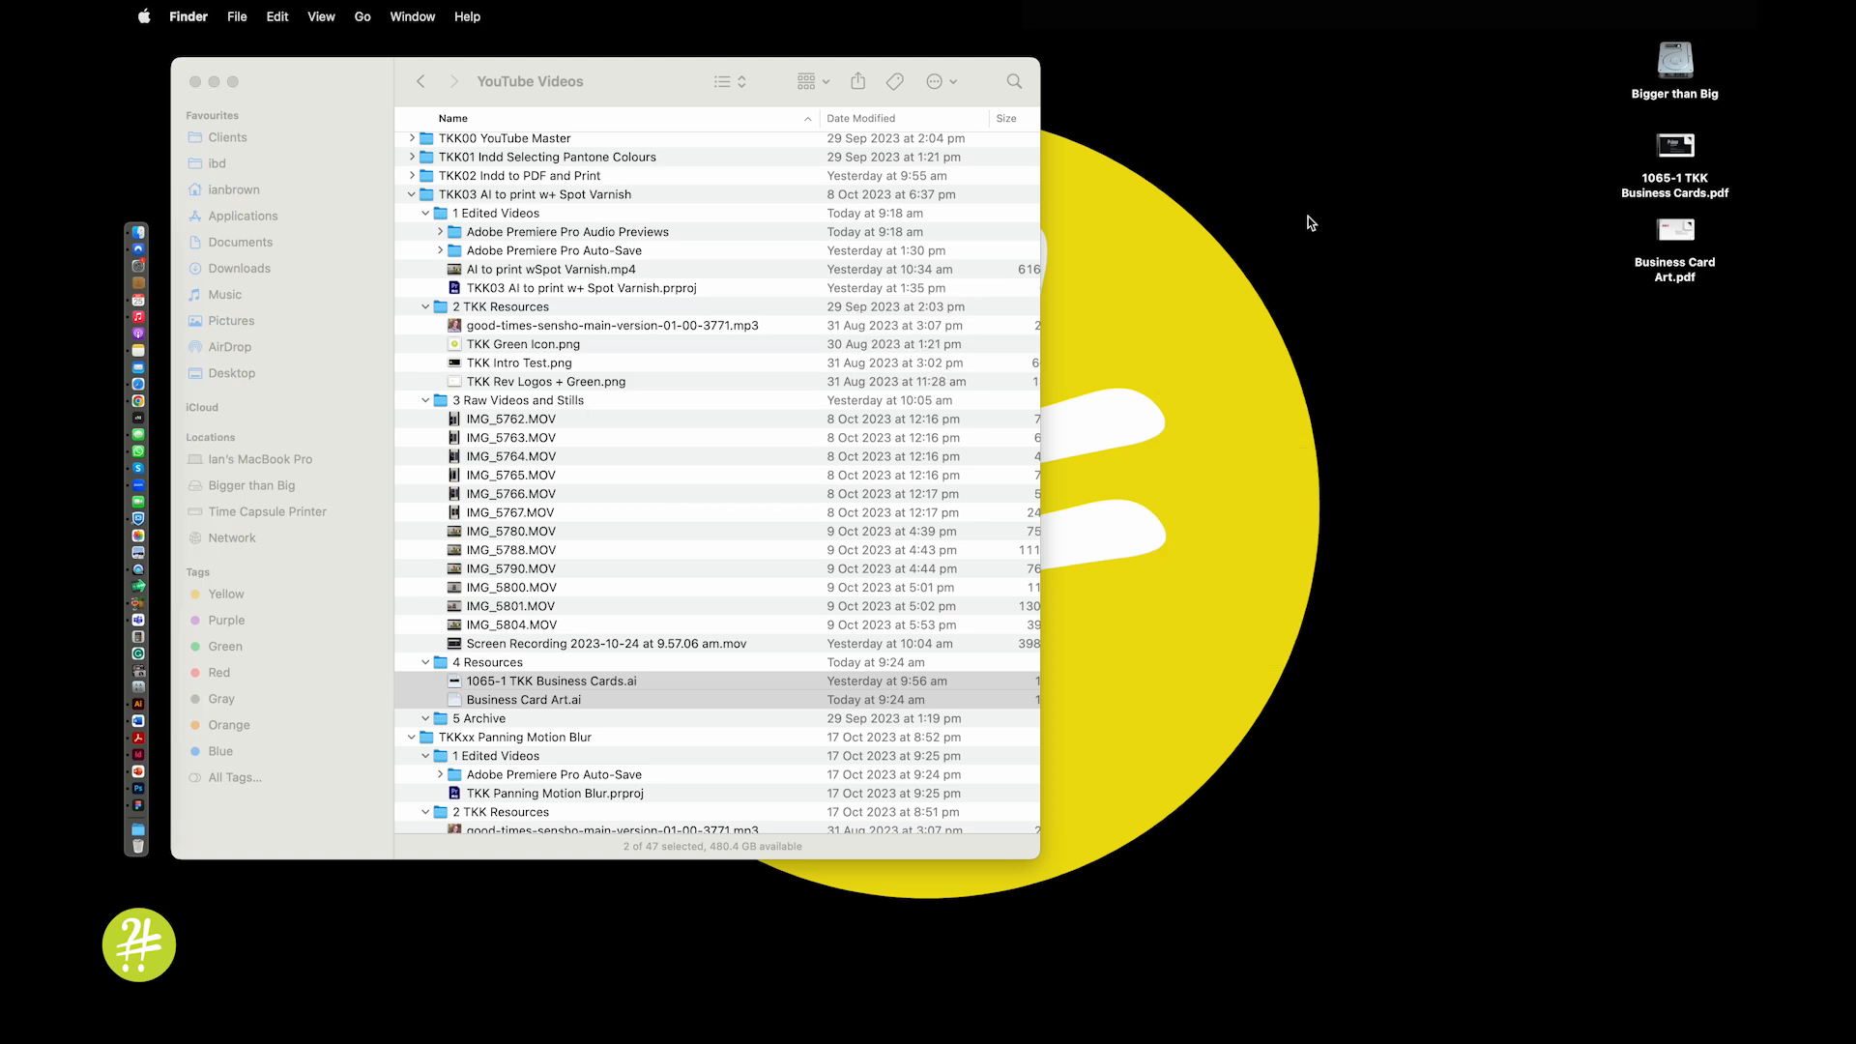
drag(1632, 146, 1681, 242)
double_click(1683, 245)
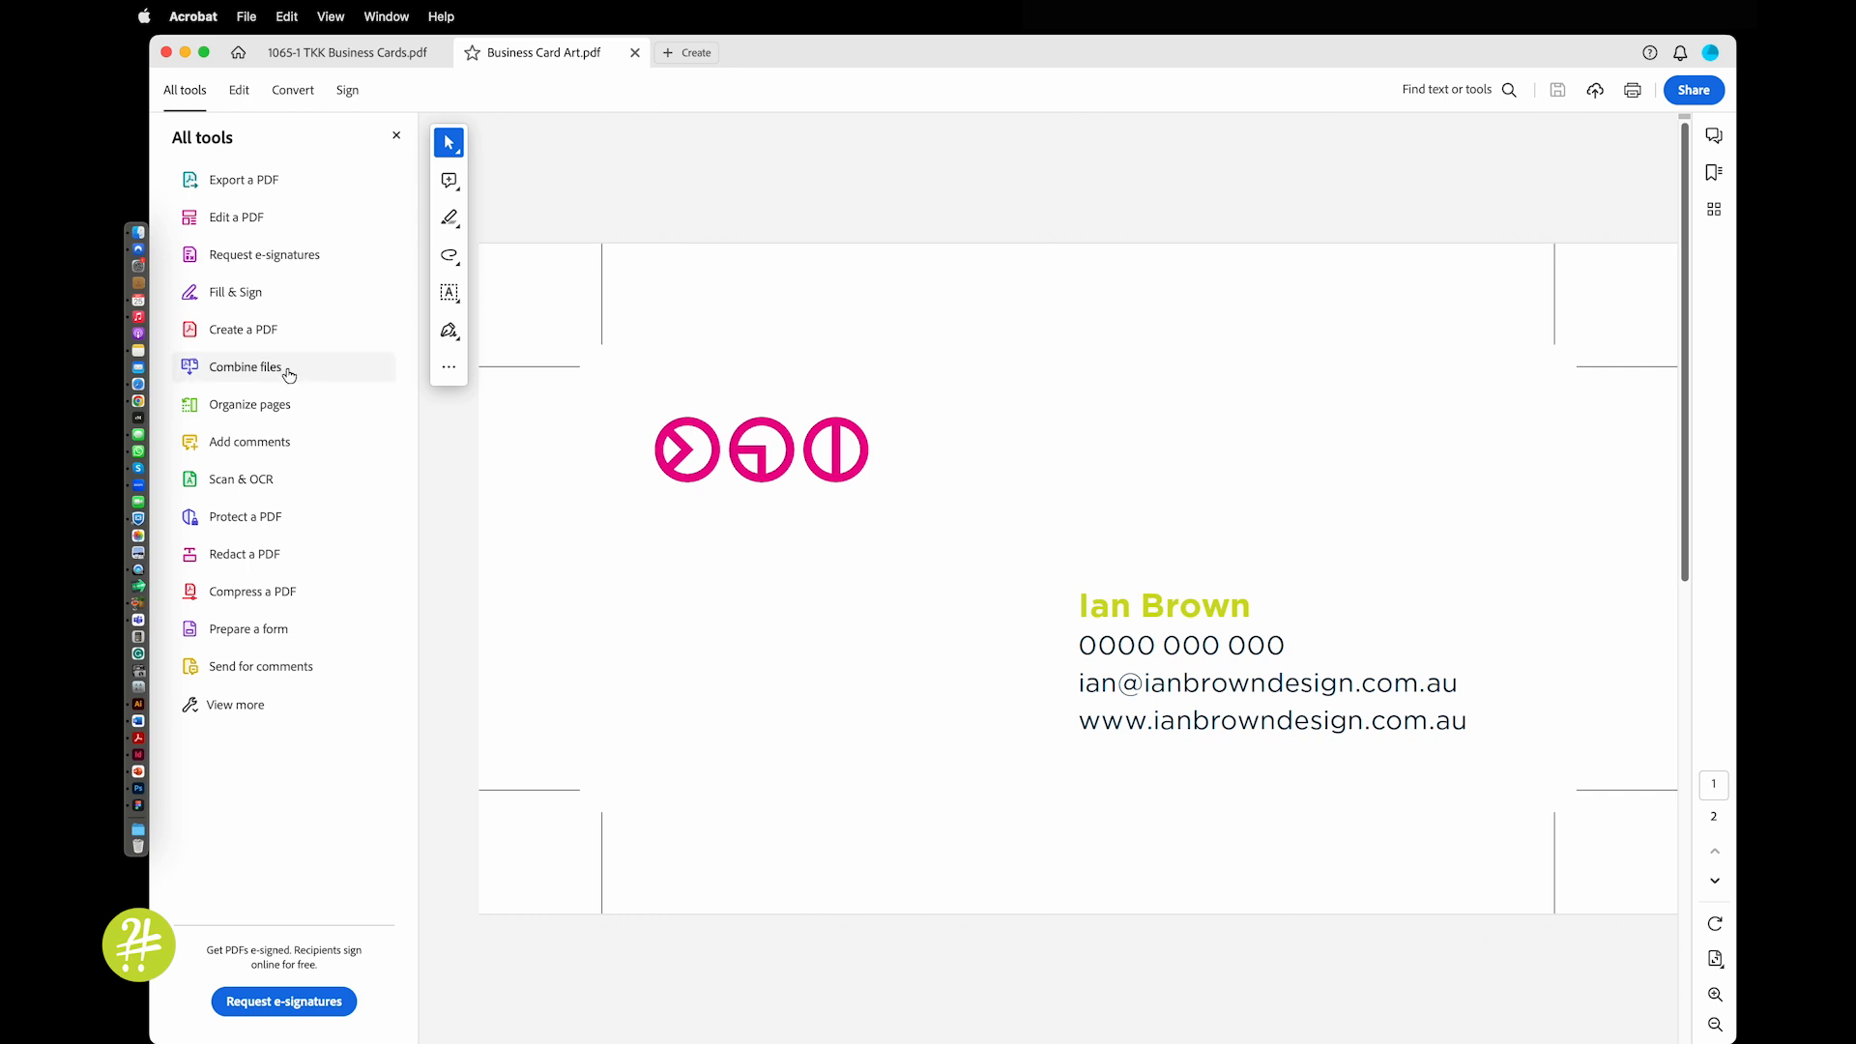
Open Output Preview for Business Card Art.pdf from the Use print production tools
click(252, 704)
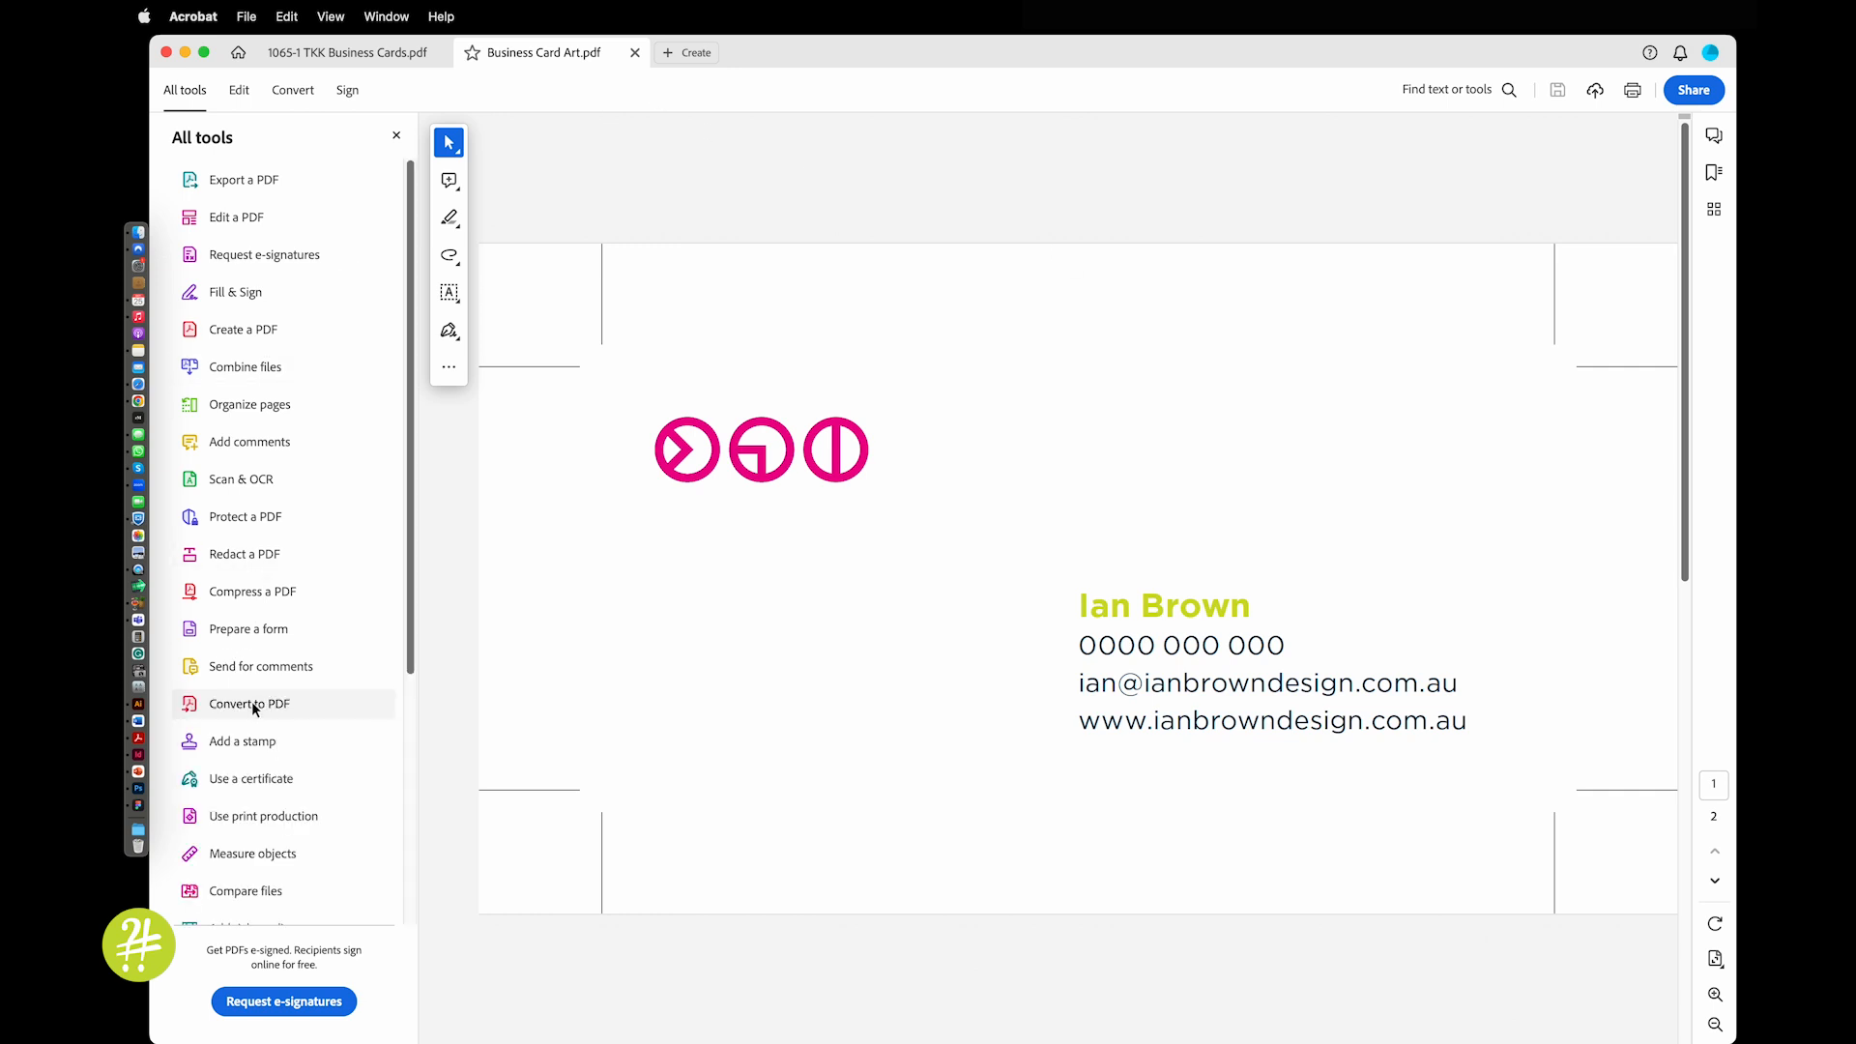
click(254, 817)
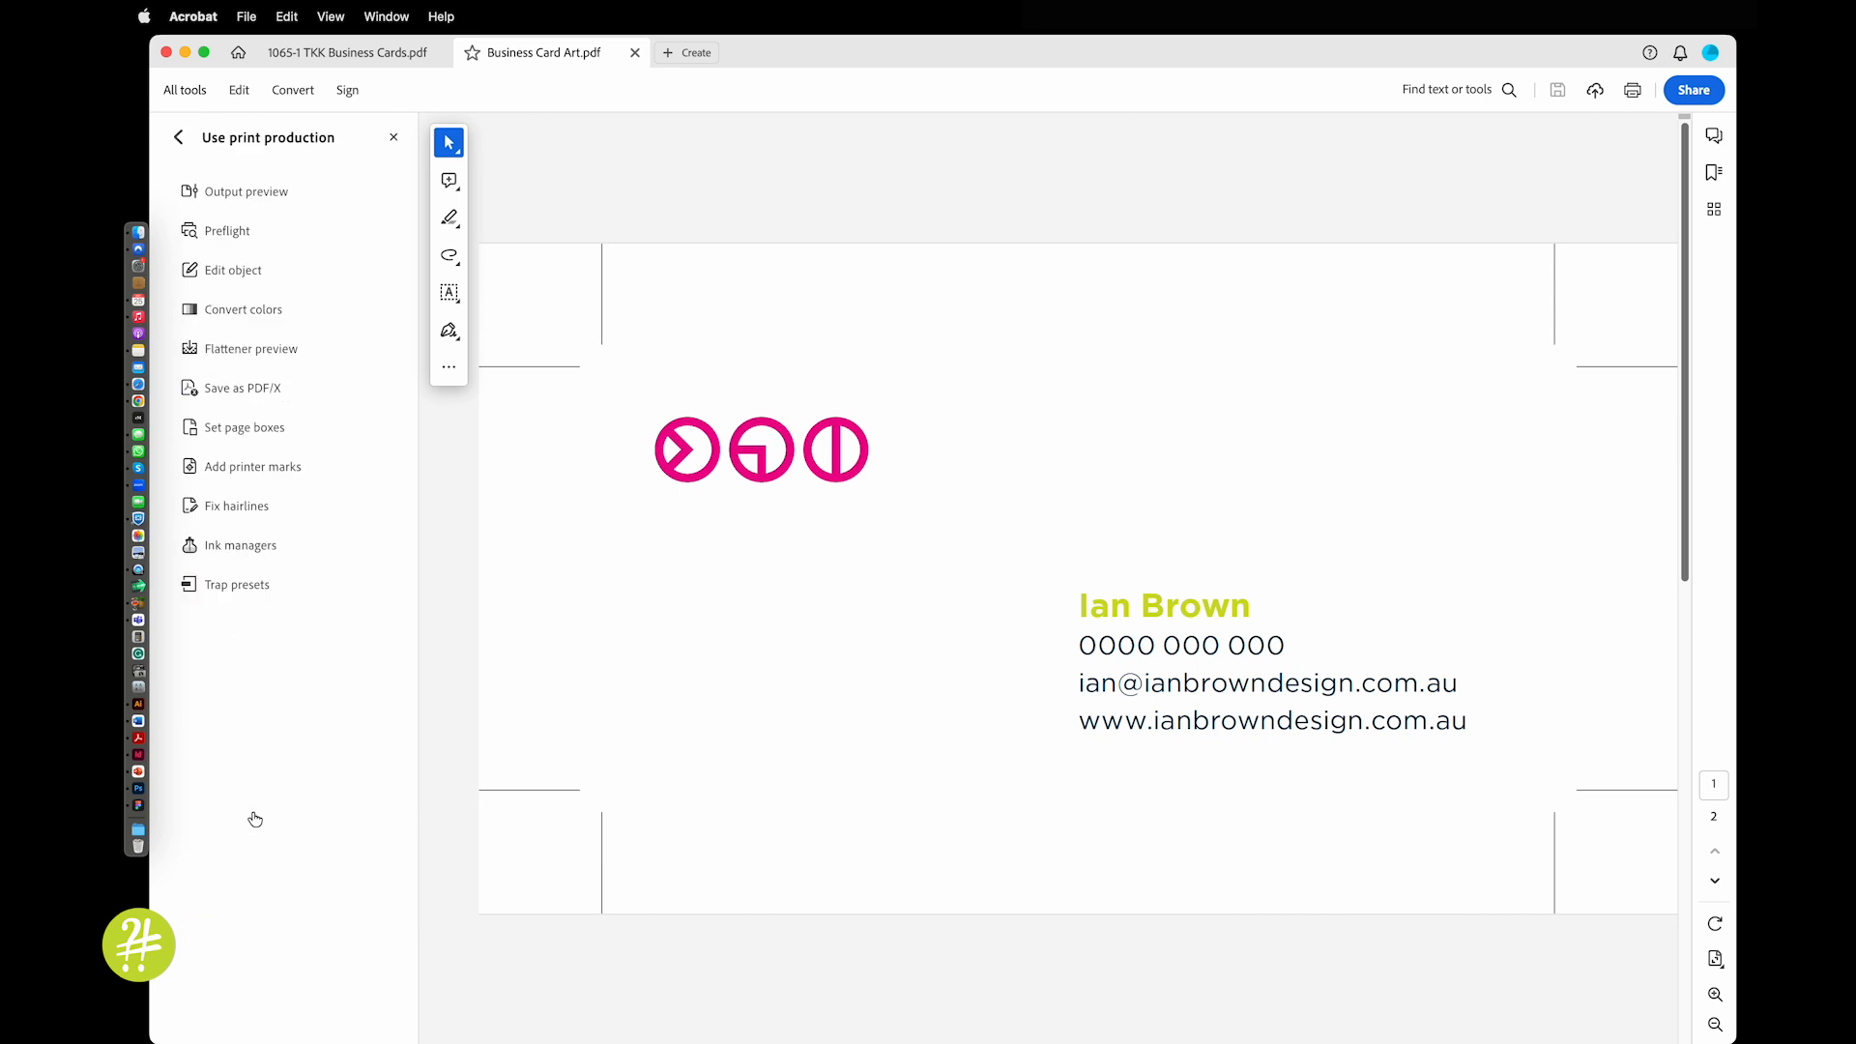
click(252, 192)
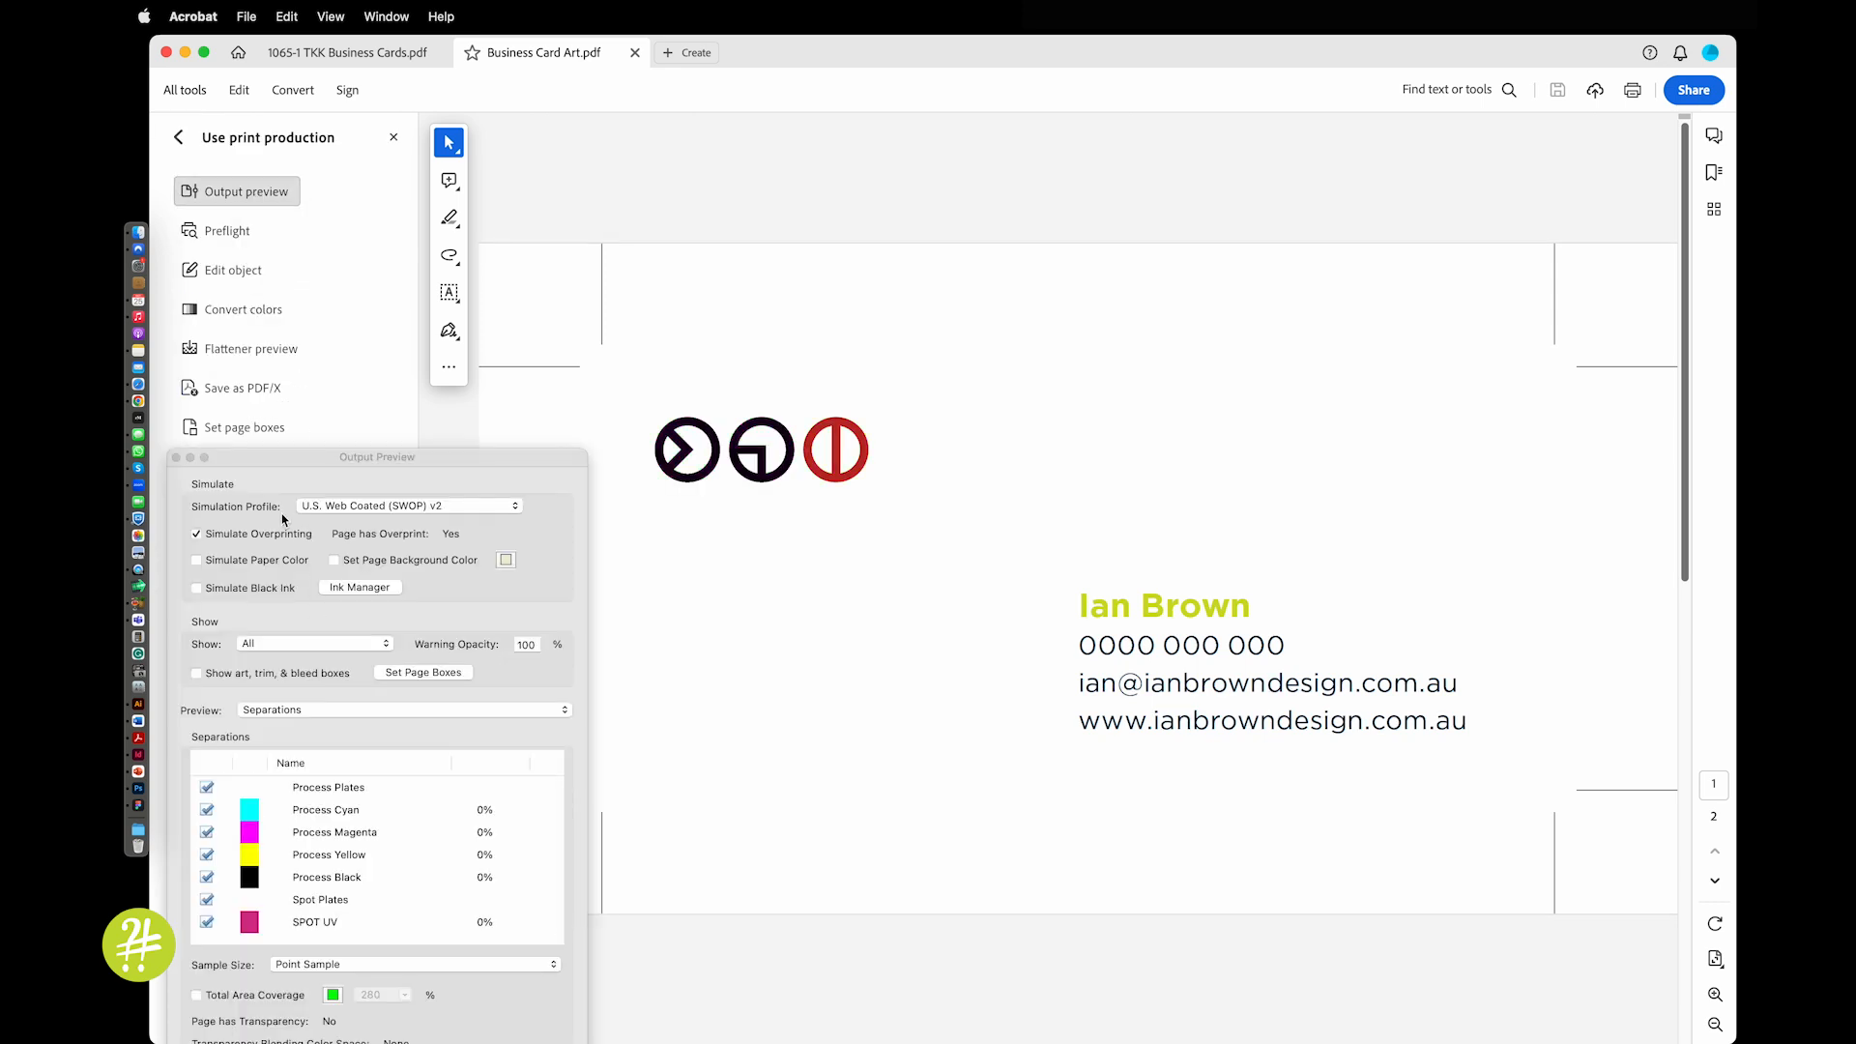
Check the spot plates on both pages of Business Card Art.pdf, then switch to the 1065-1 TKK Business Cards tab
drag(261, 458, 259, 264)
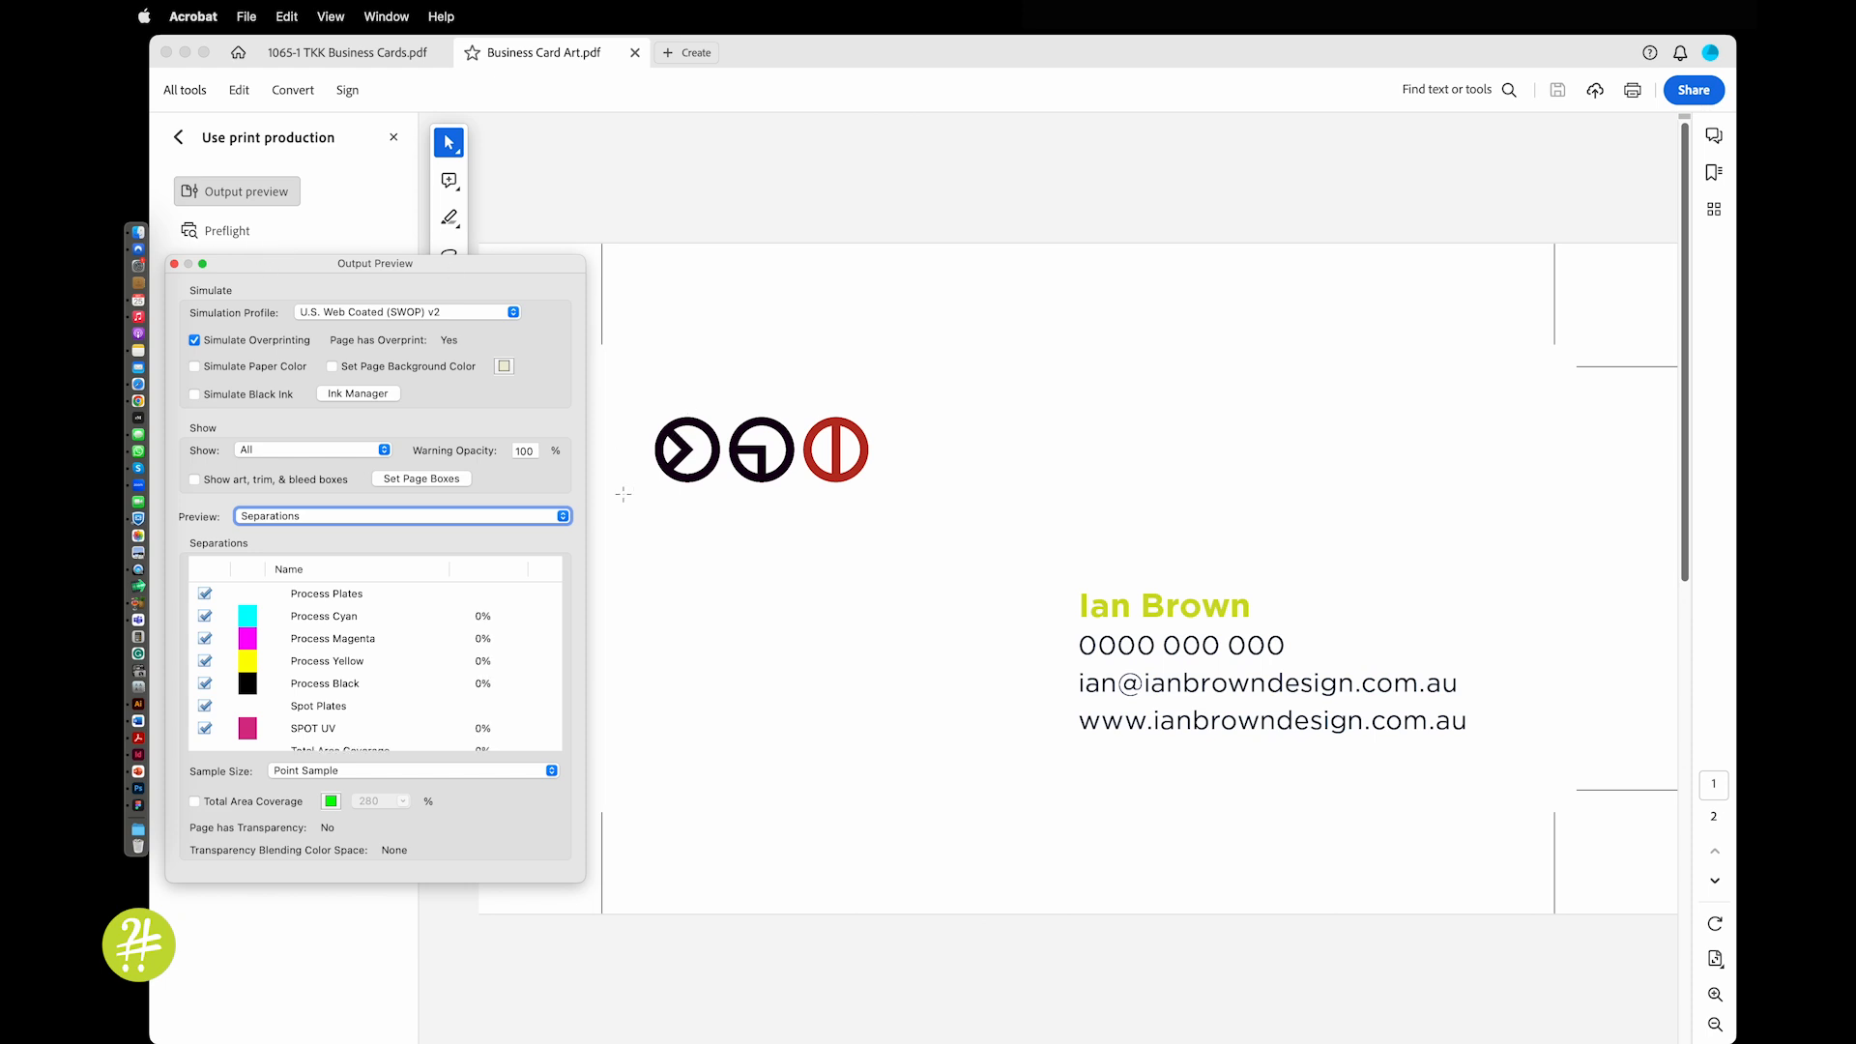
click(205, 707)
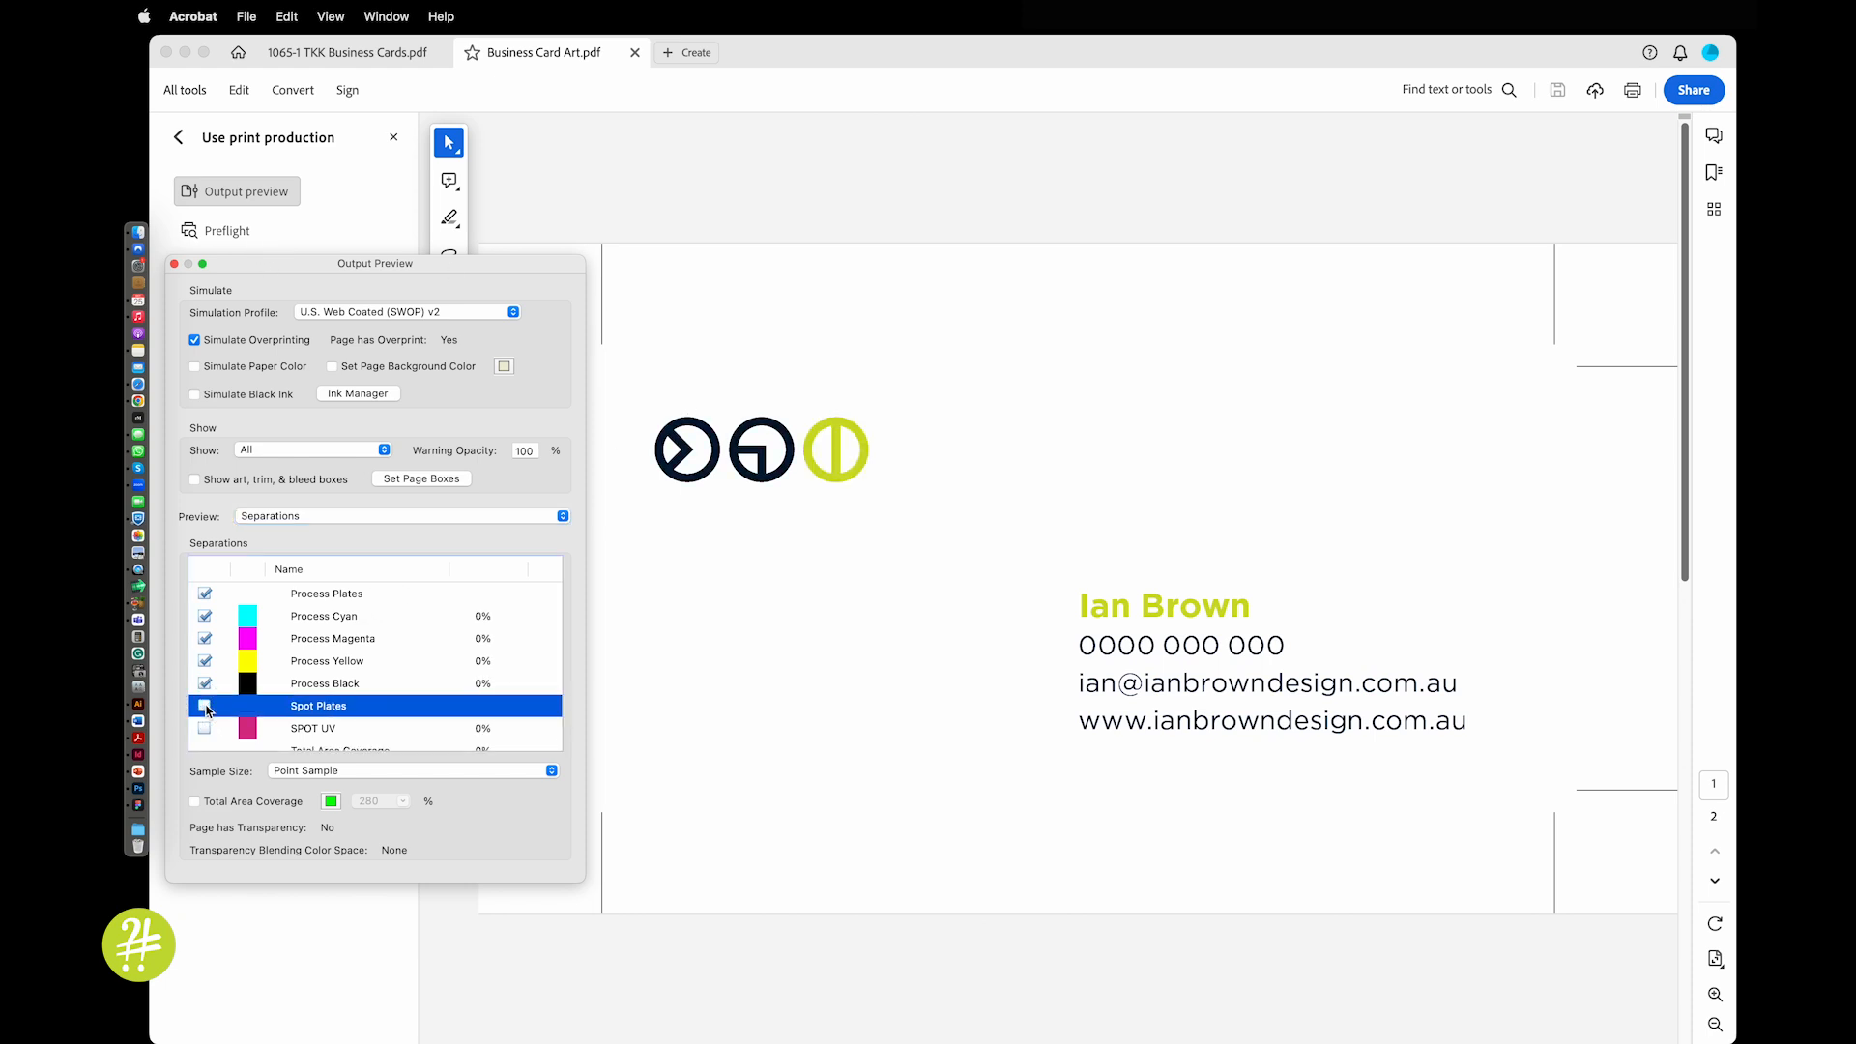
click(205, 707)
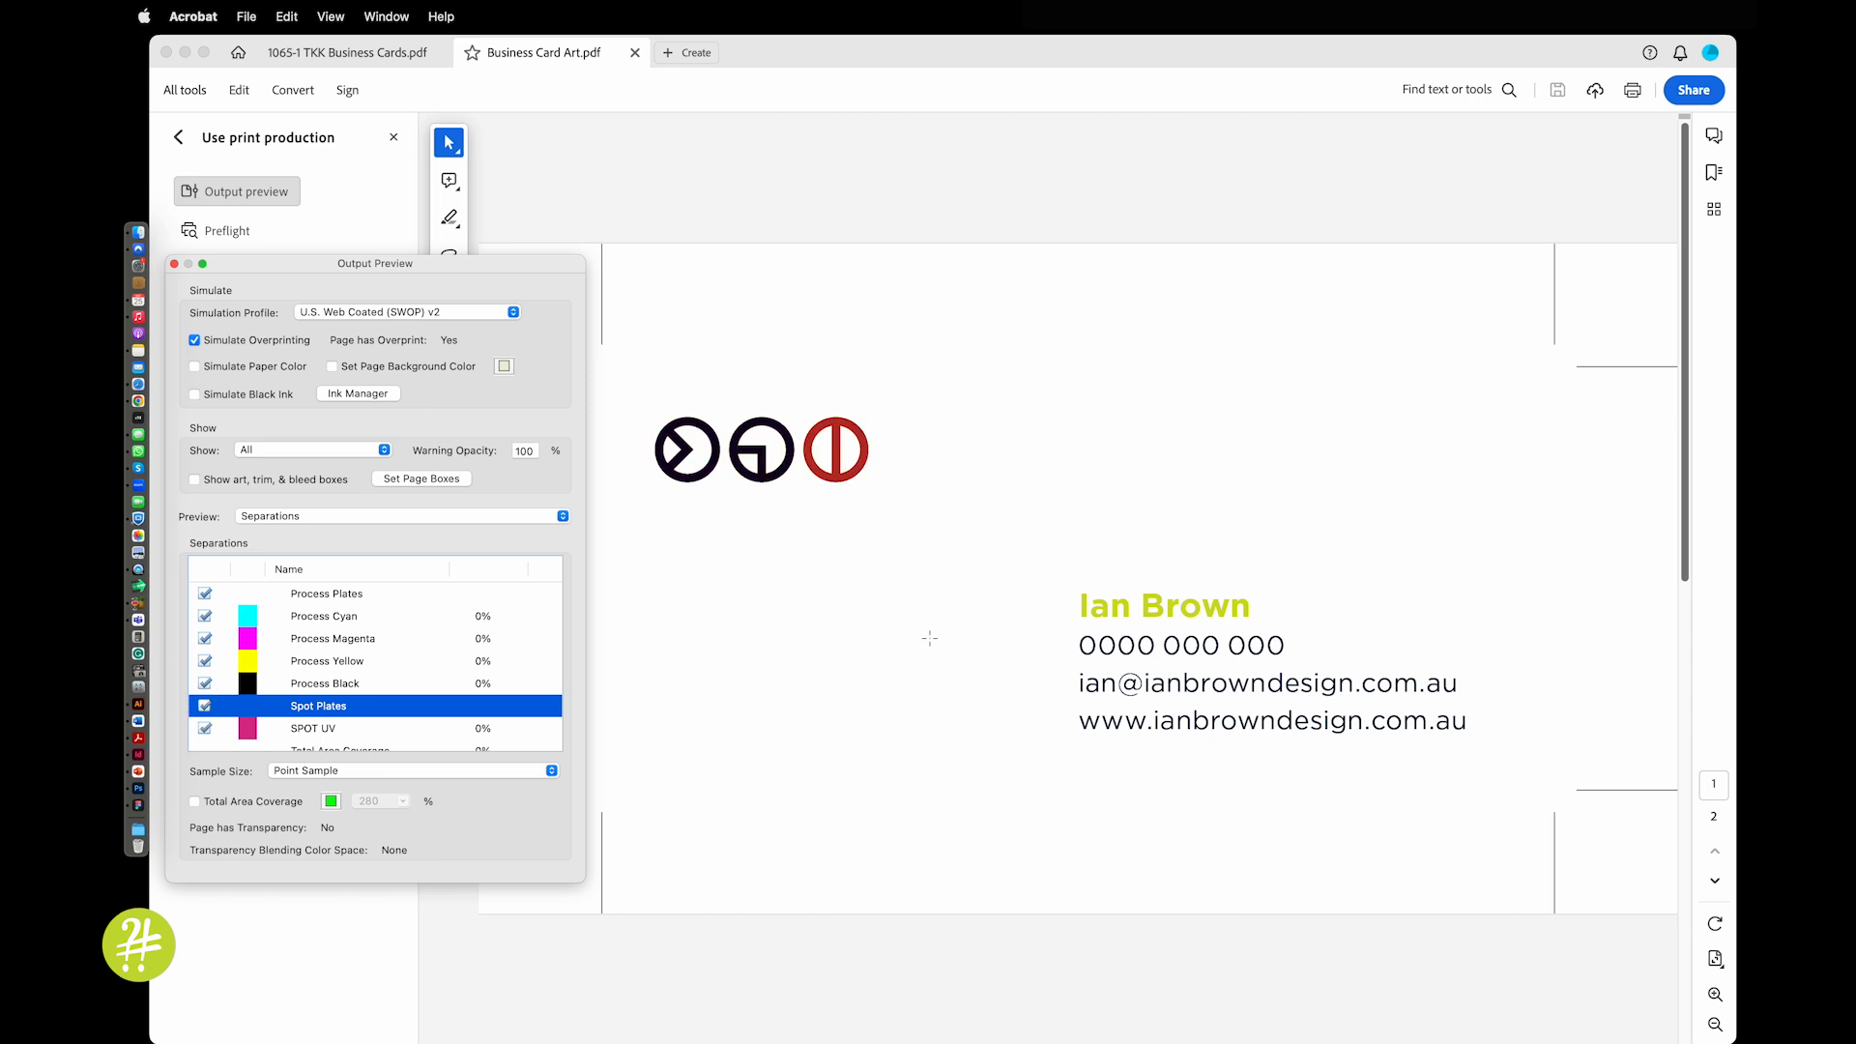
click(1715, 881)
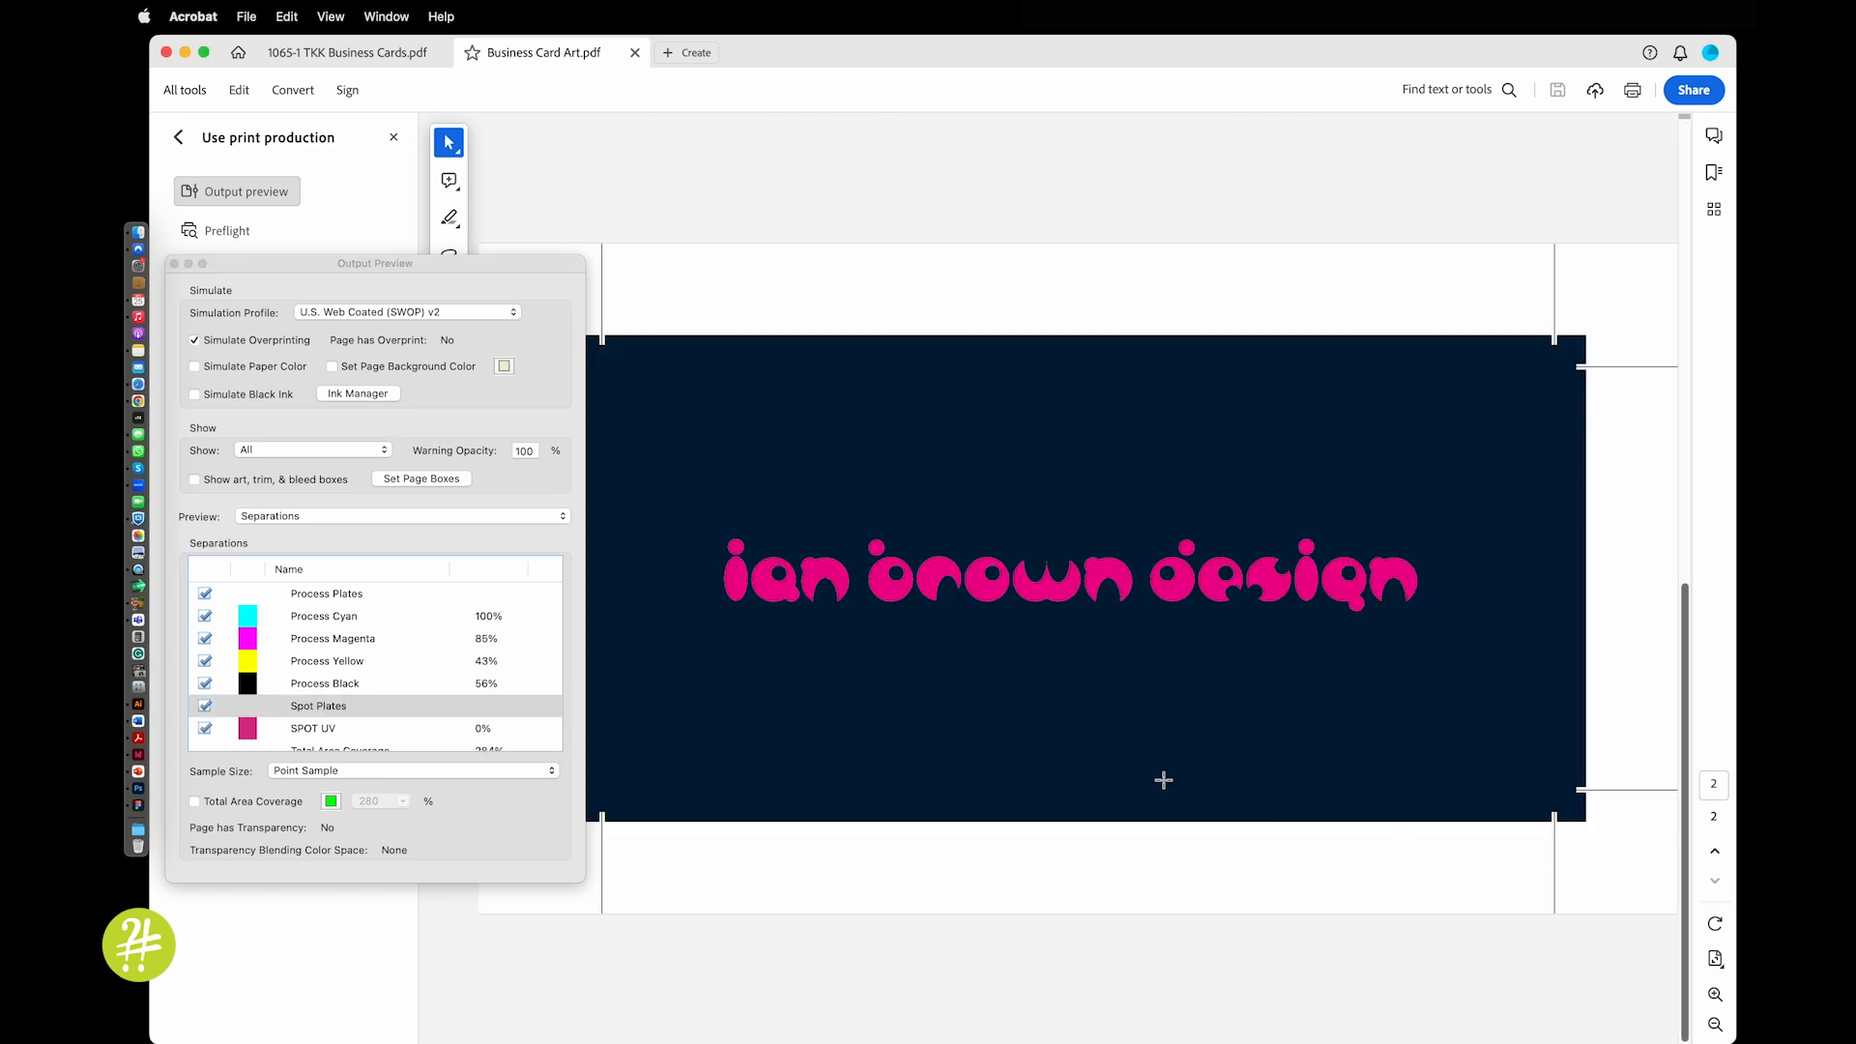
click(206, 735)
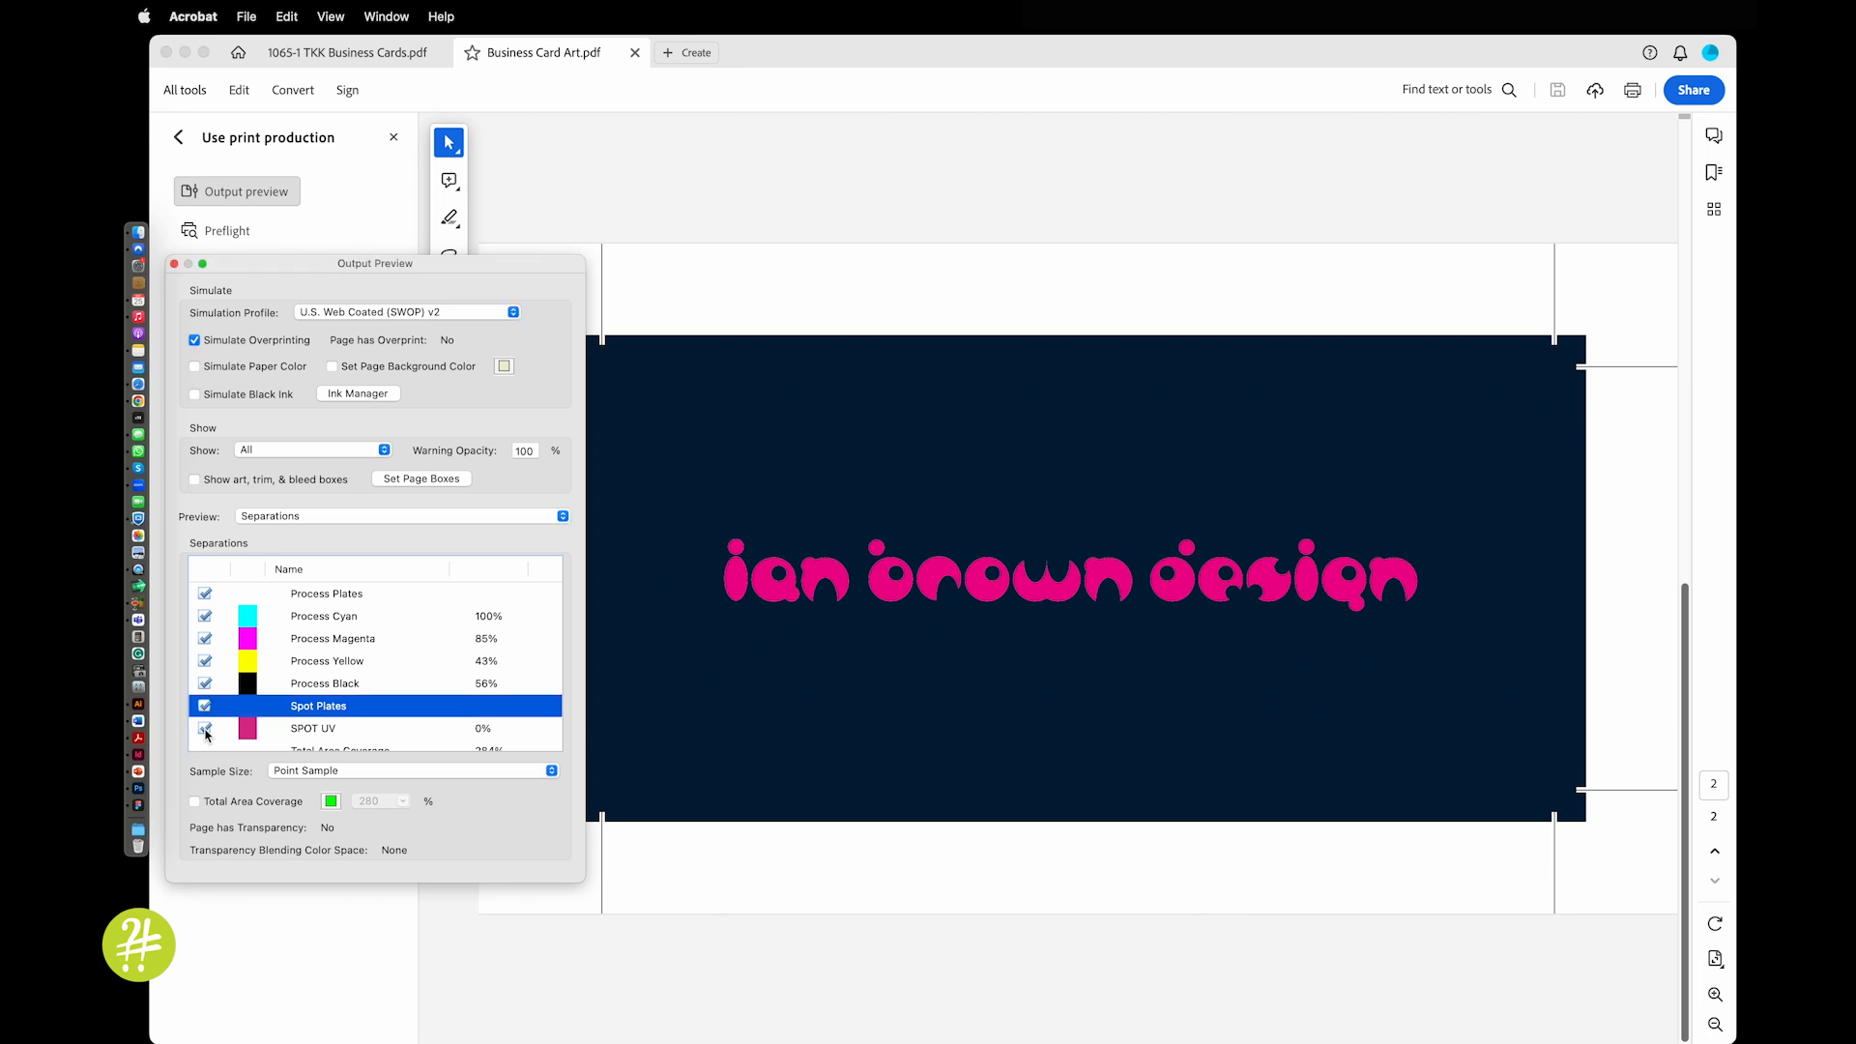
click(205, 730)
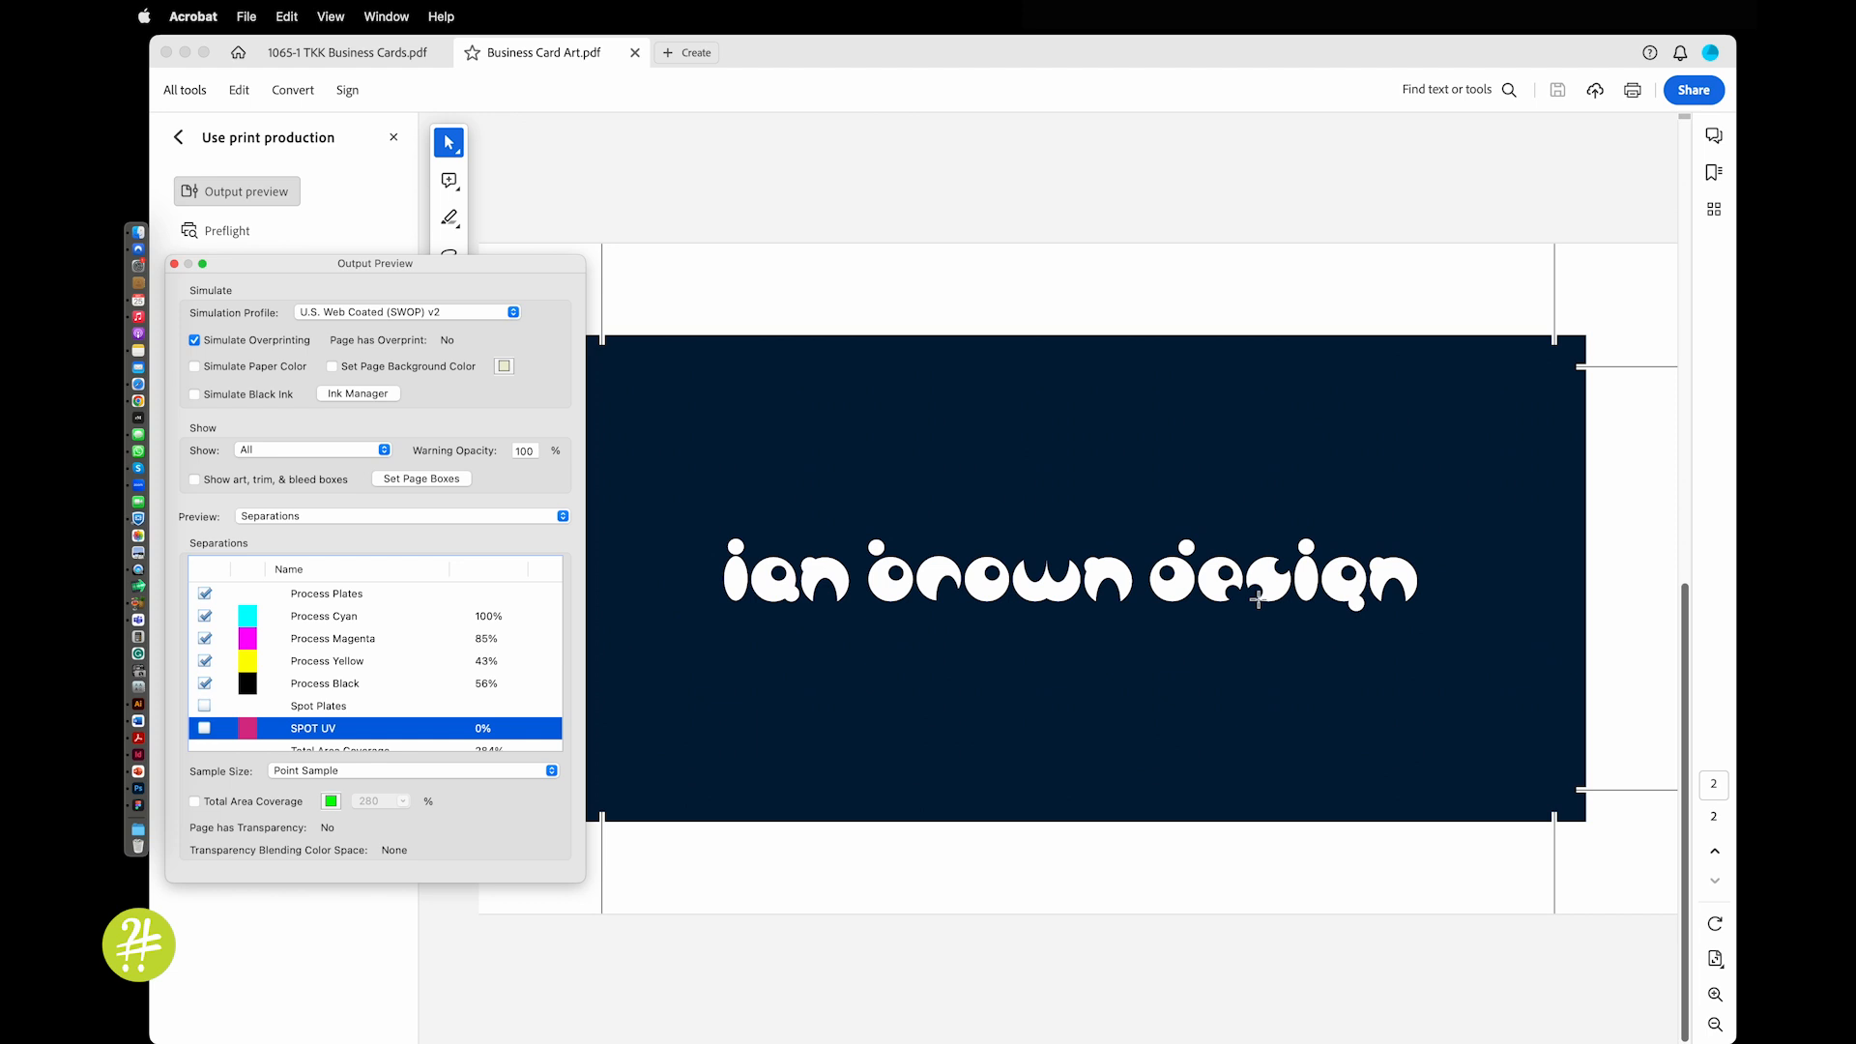
click(378, 56)
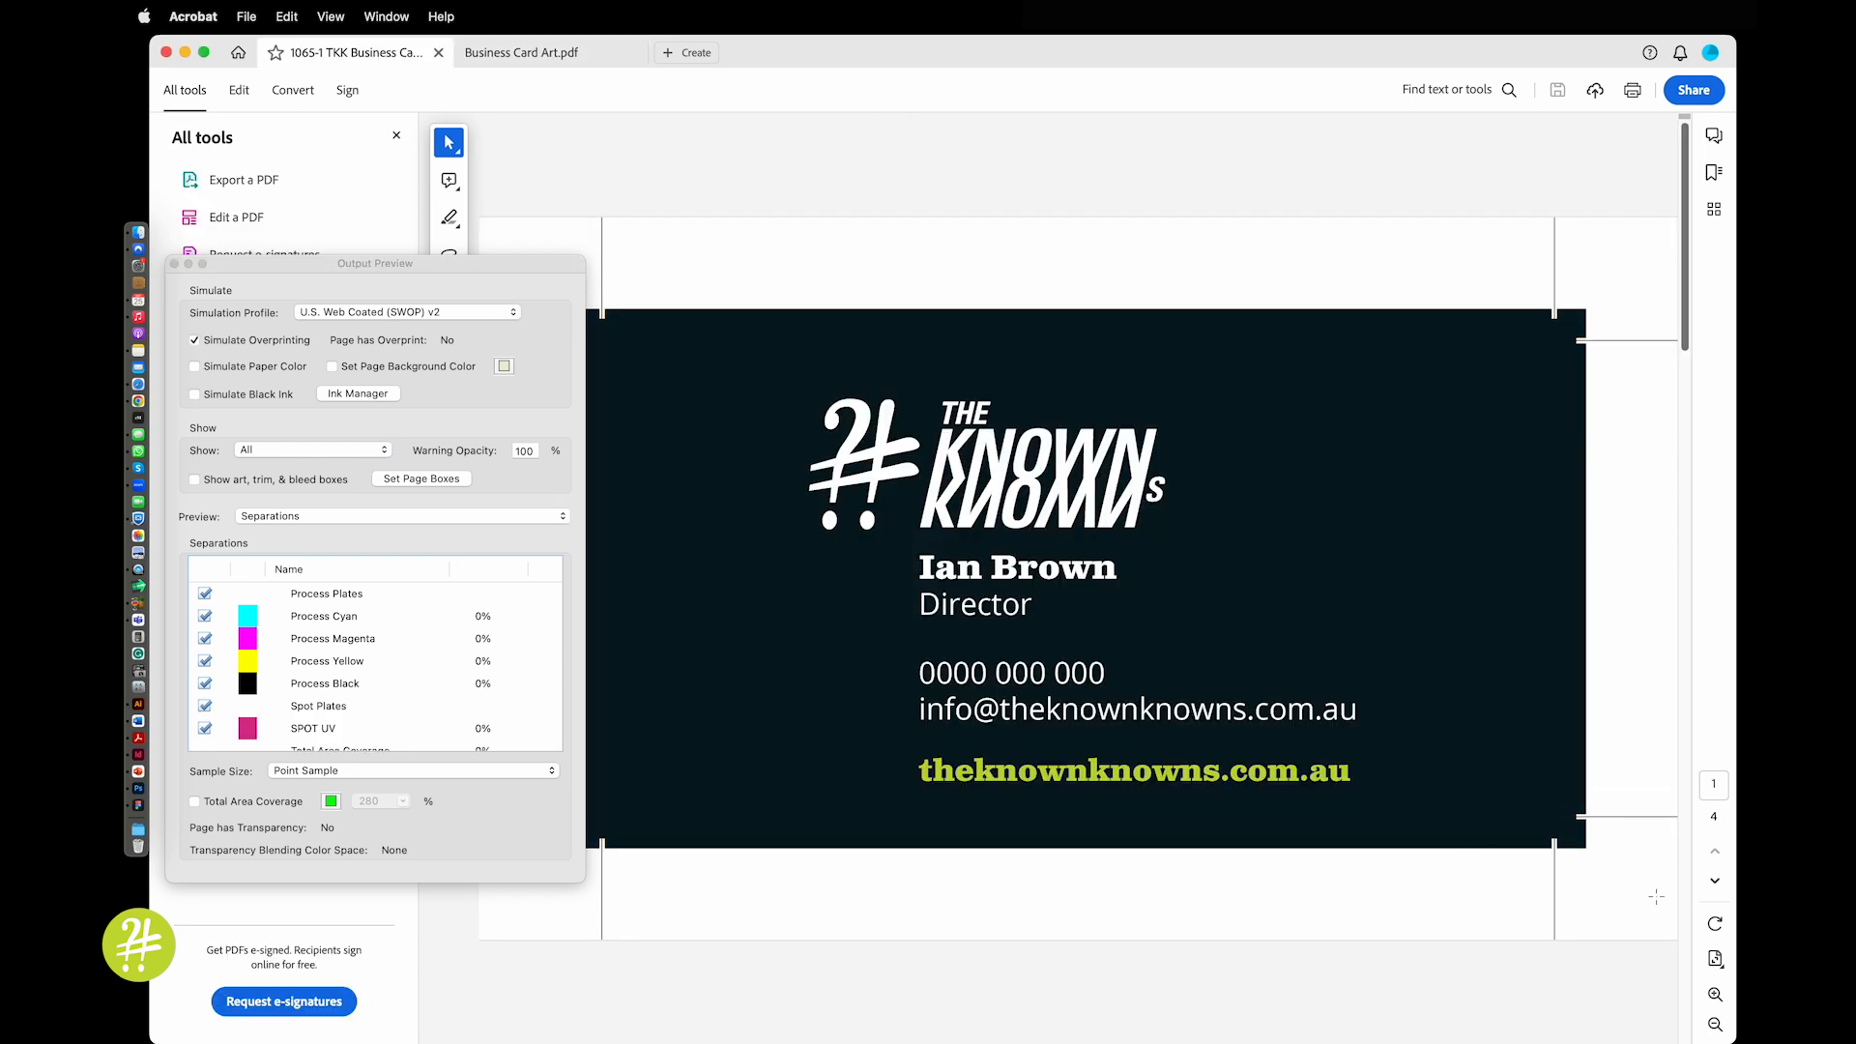
On page 2, toggle the SPOT UV plate off and on to check the varnish circle
click(1716, 883)
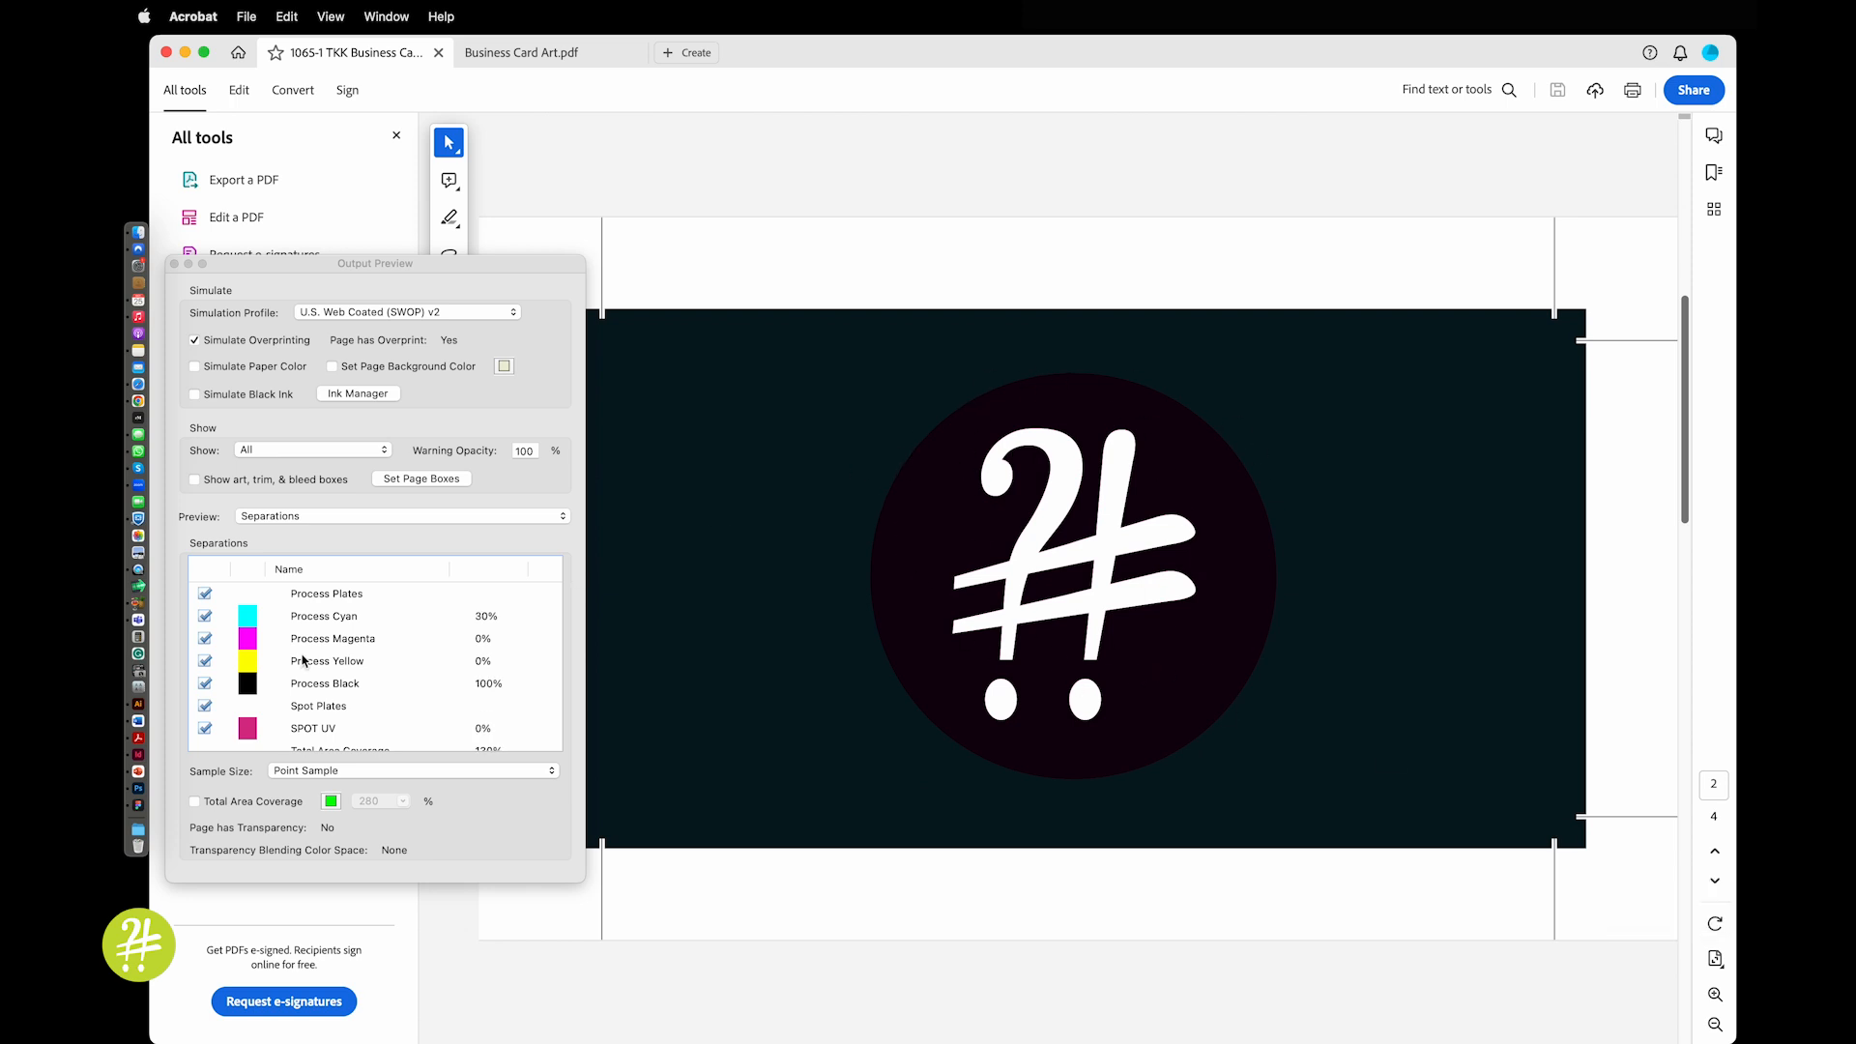
click(205, 730)
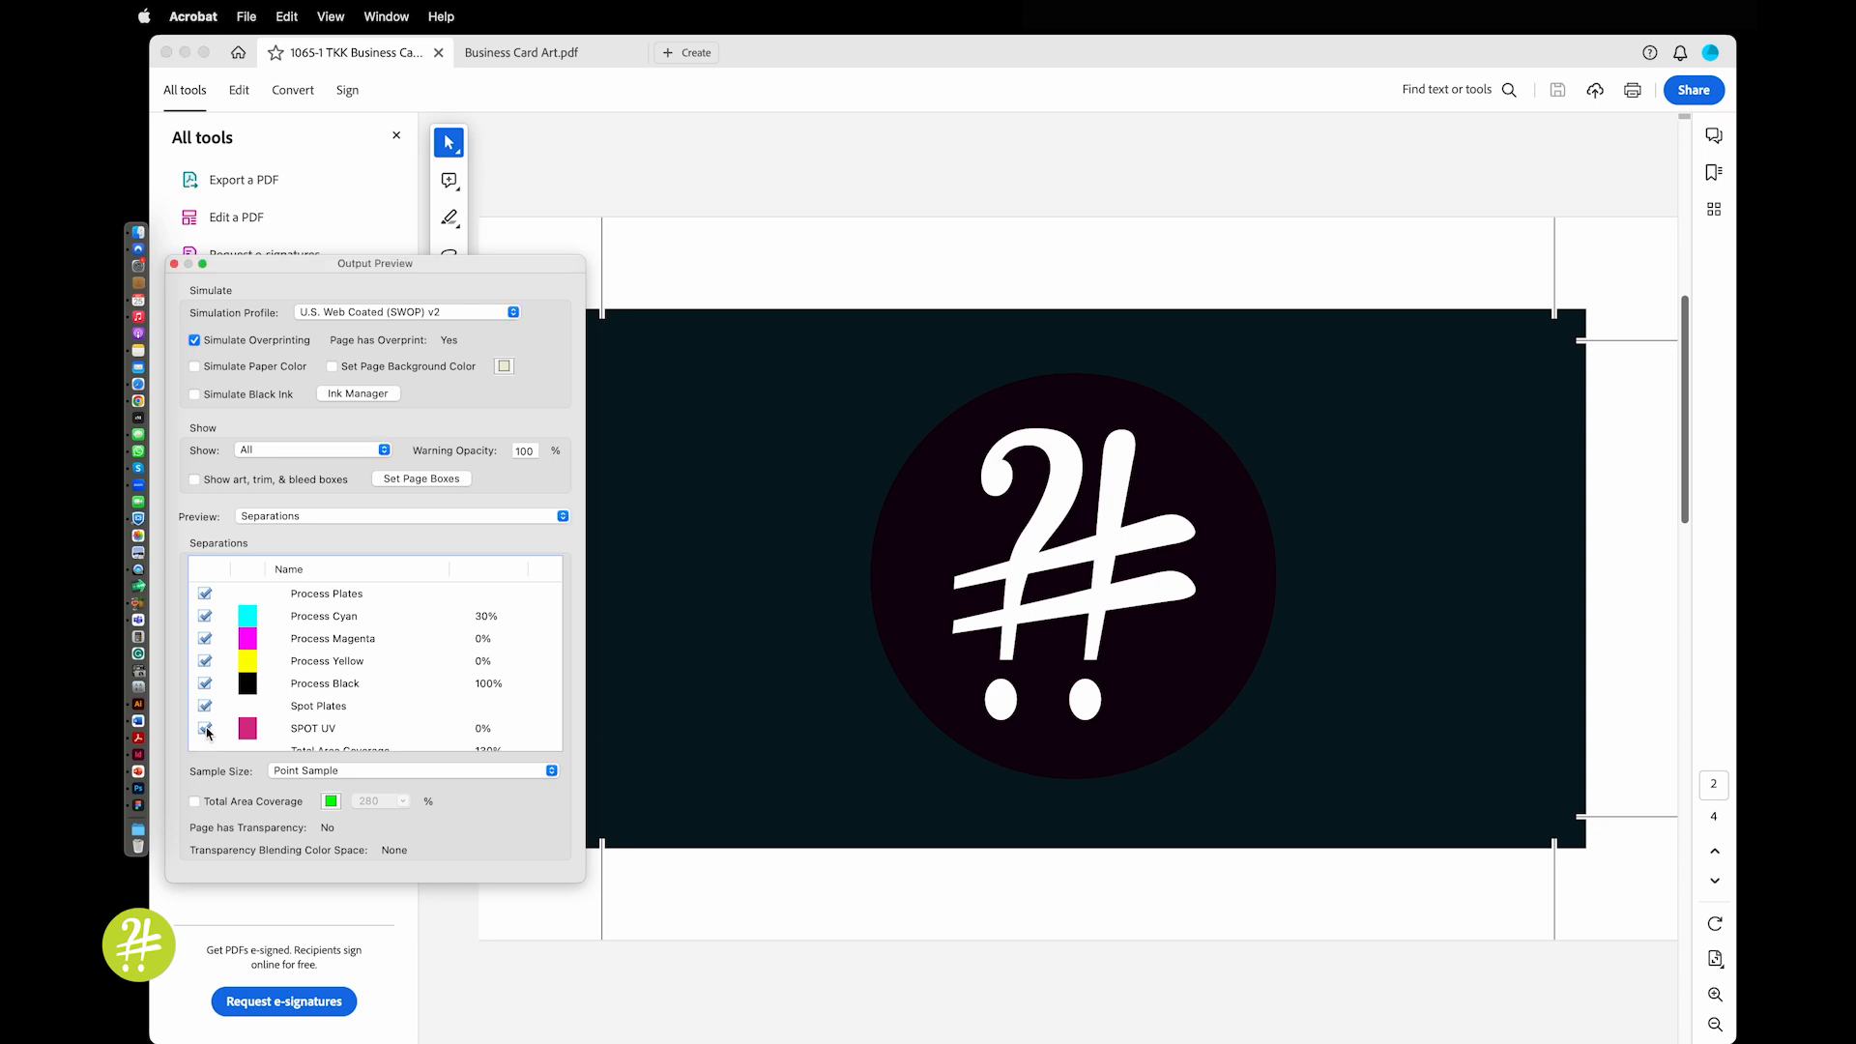
click(205, 729)
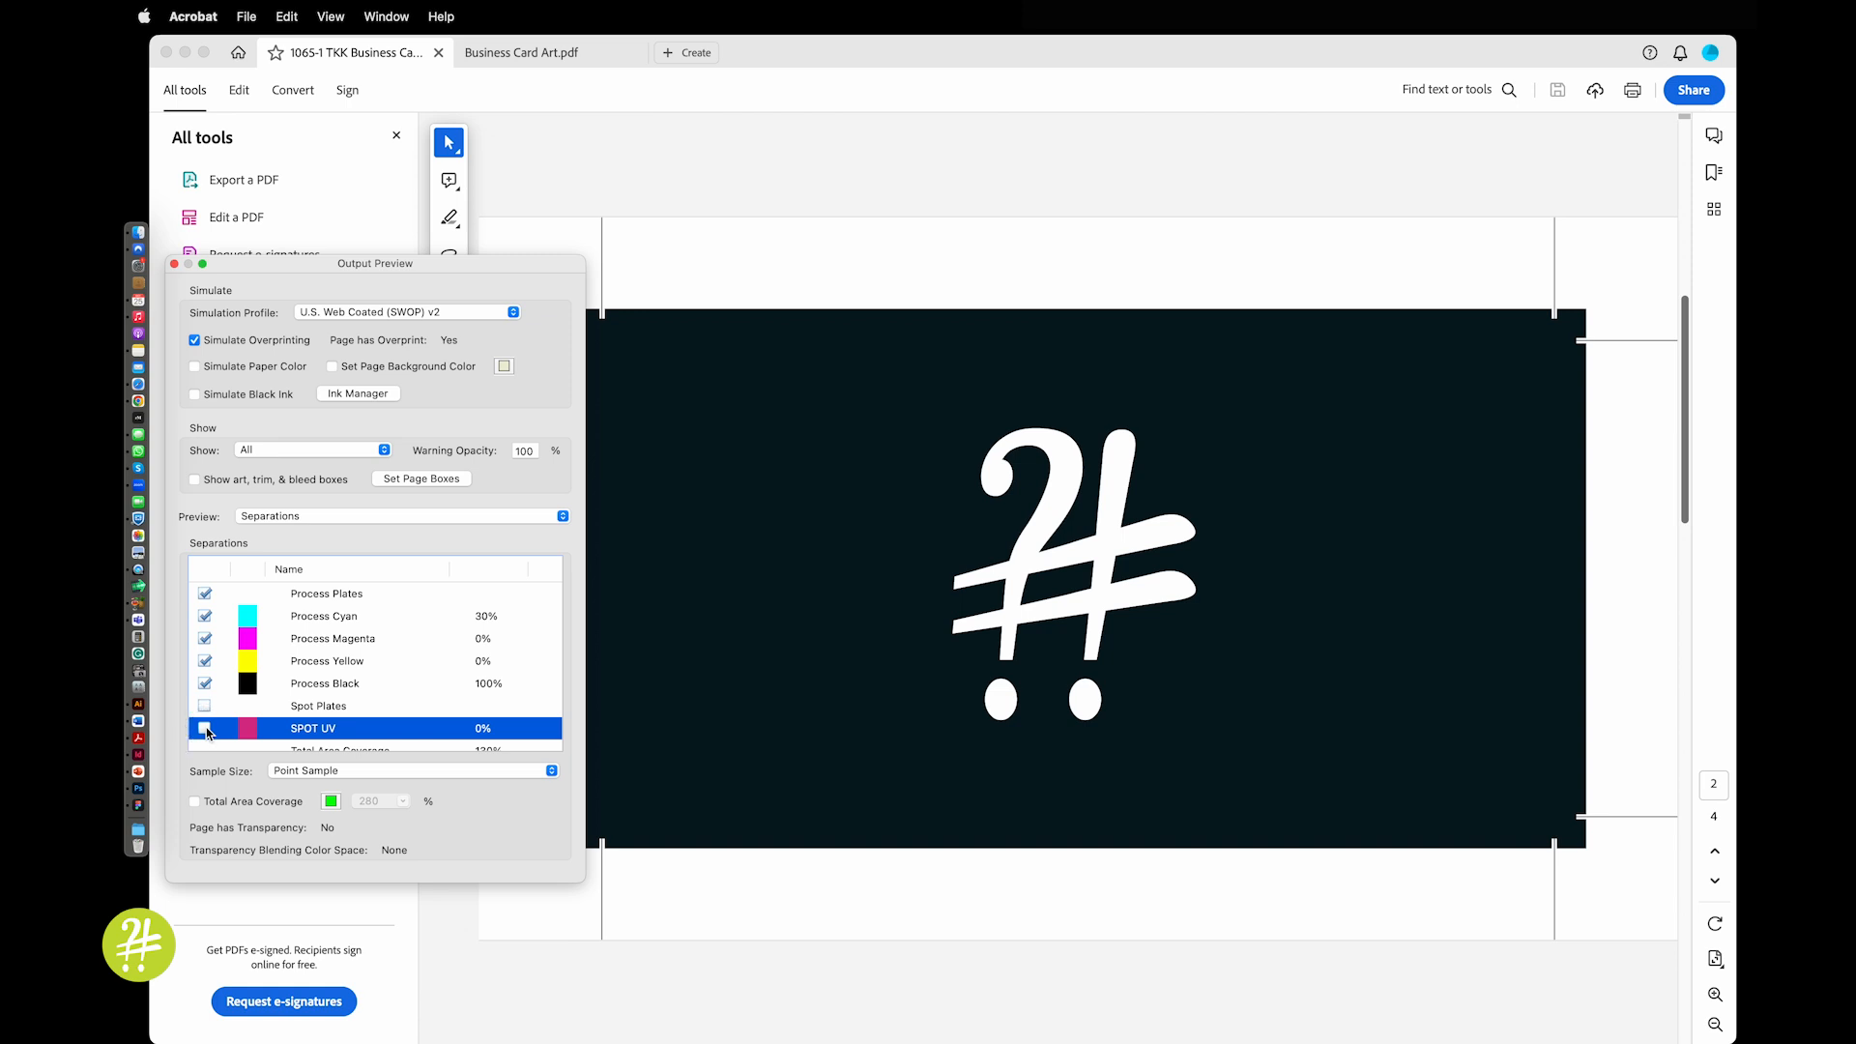
click(205, 729)
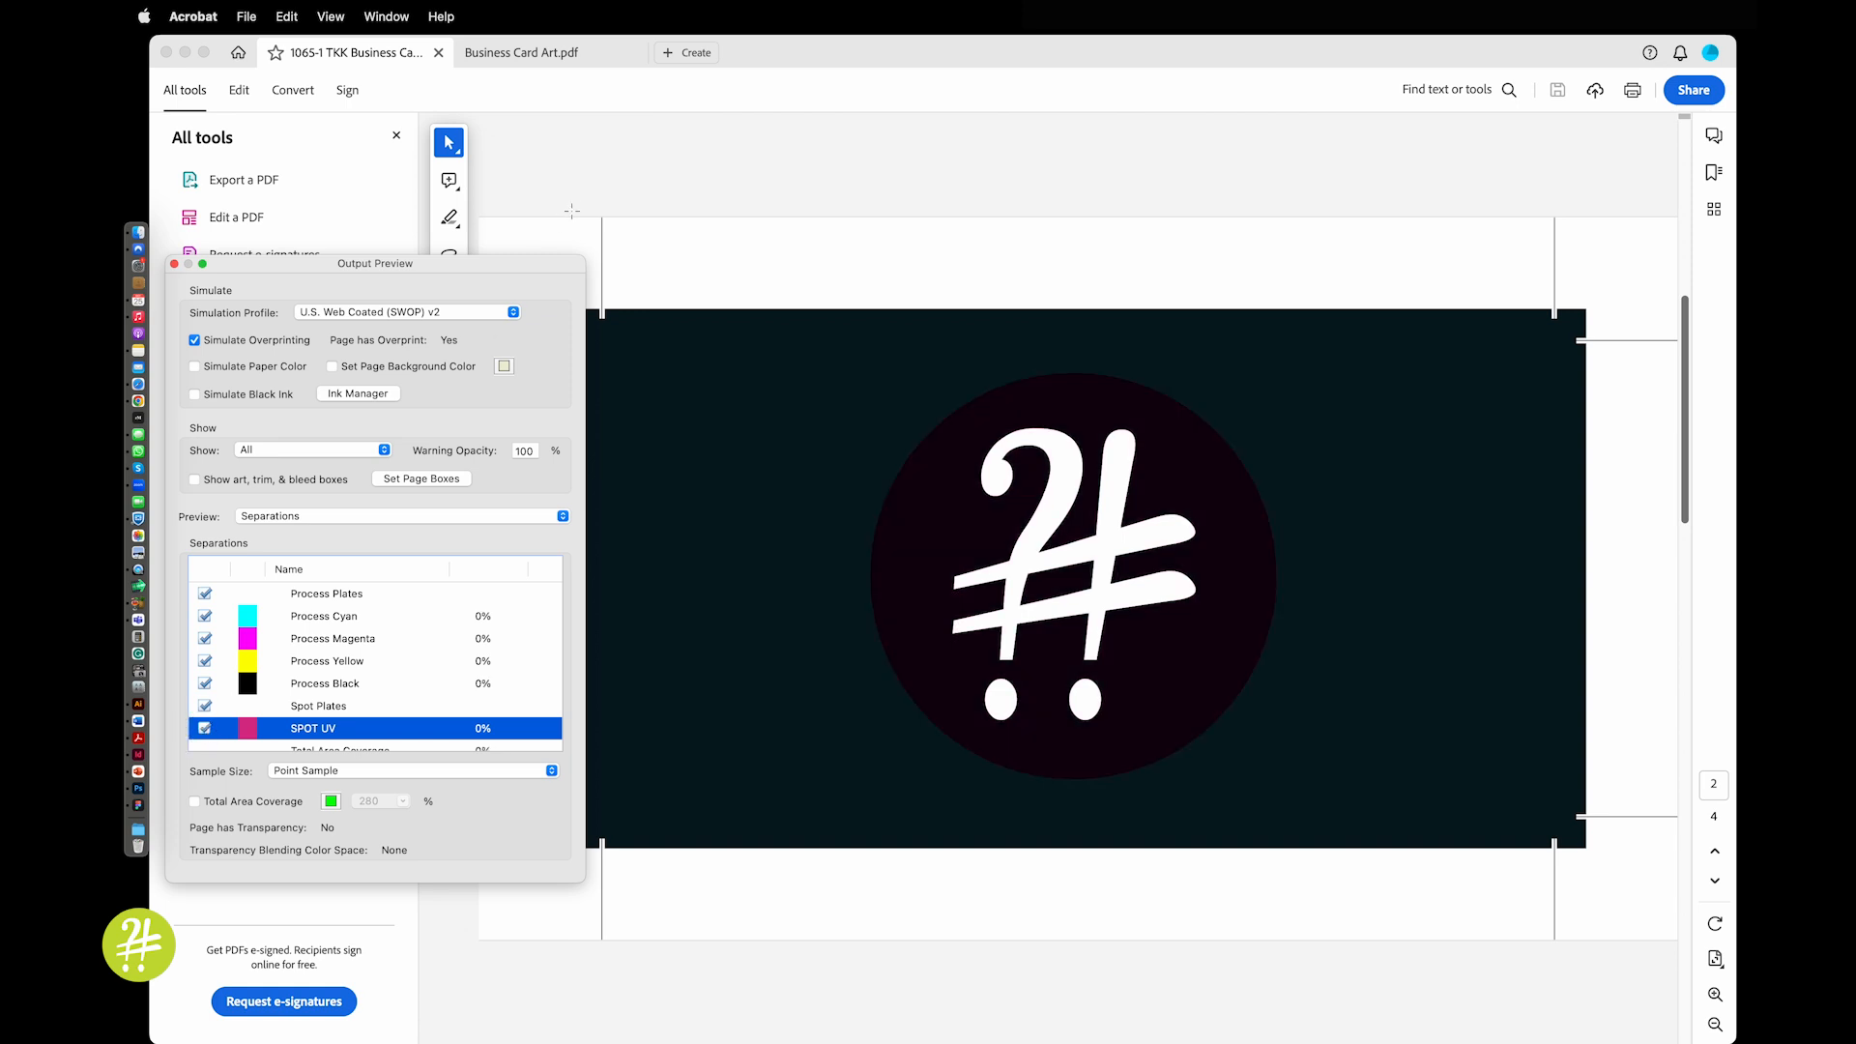
Close the PDFs and Acrobat, then reopen Business Card Art.ai in Illustrator from Finder
click(438, 53)
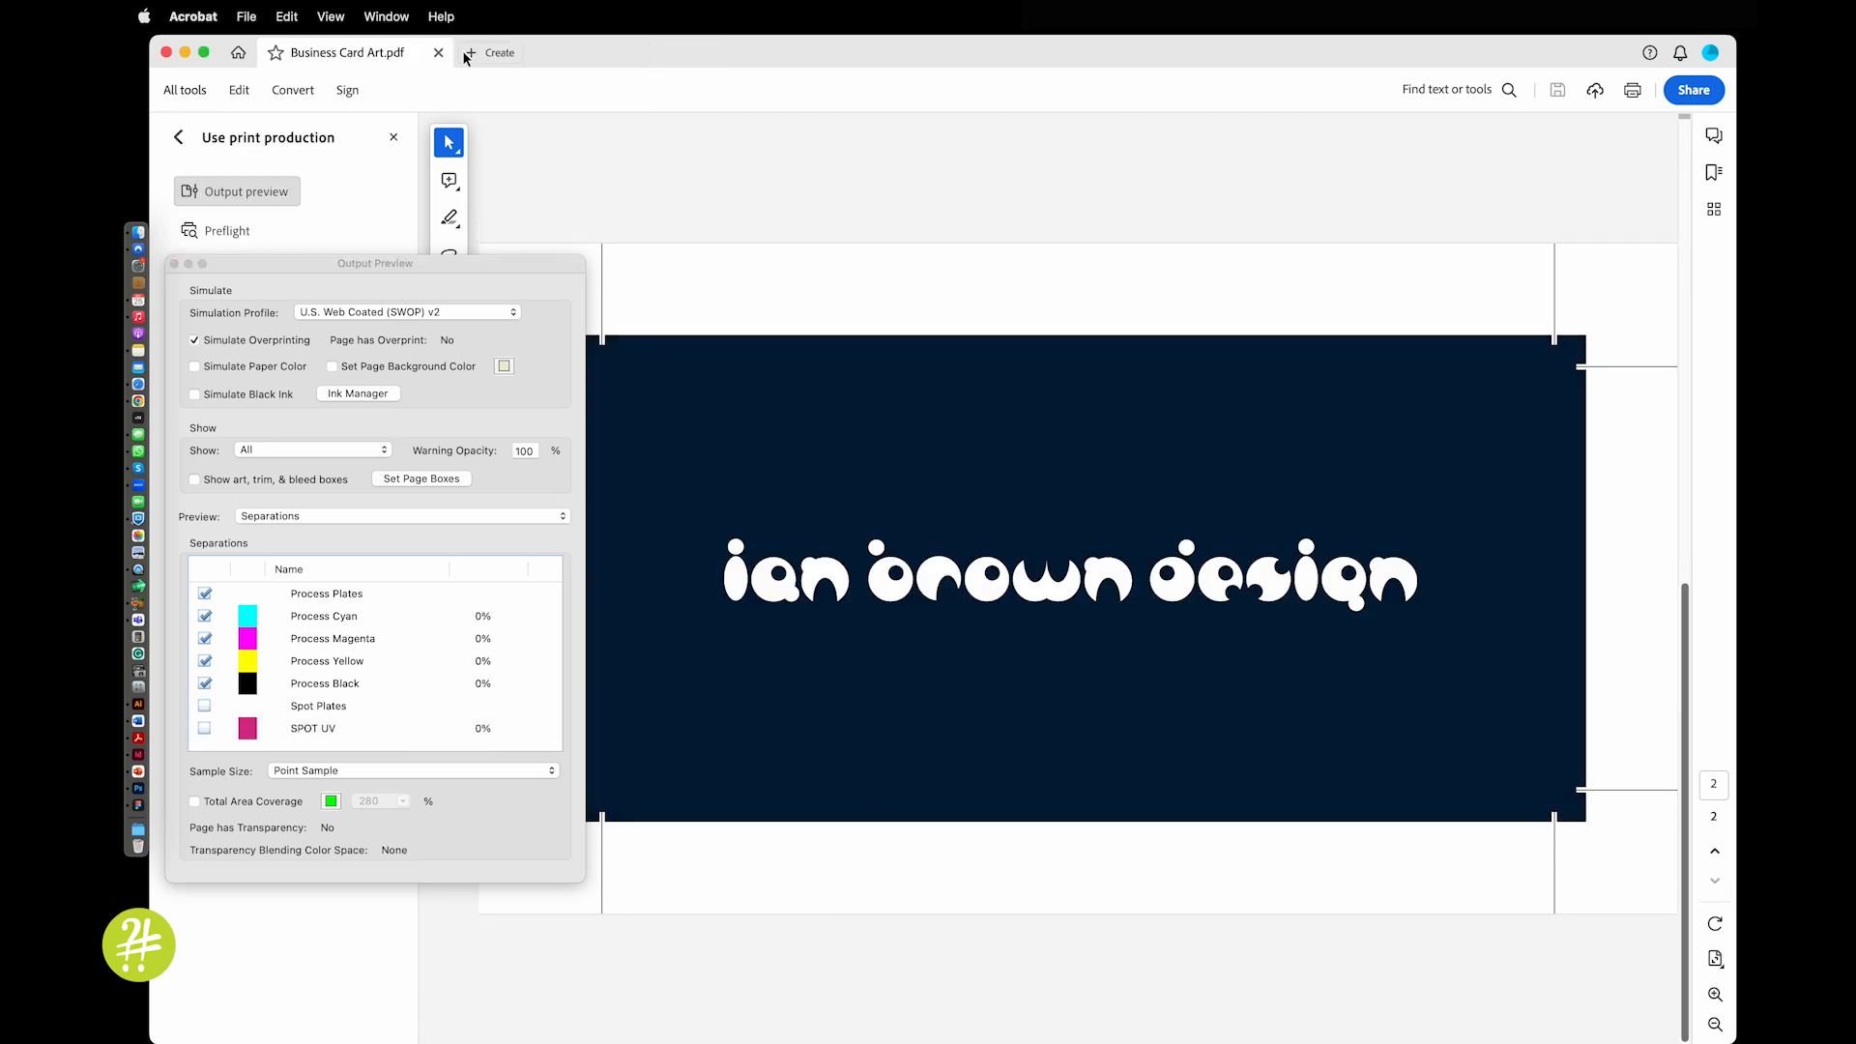
click(440, 53)
click(1162, 326)
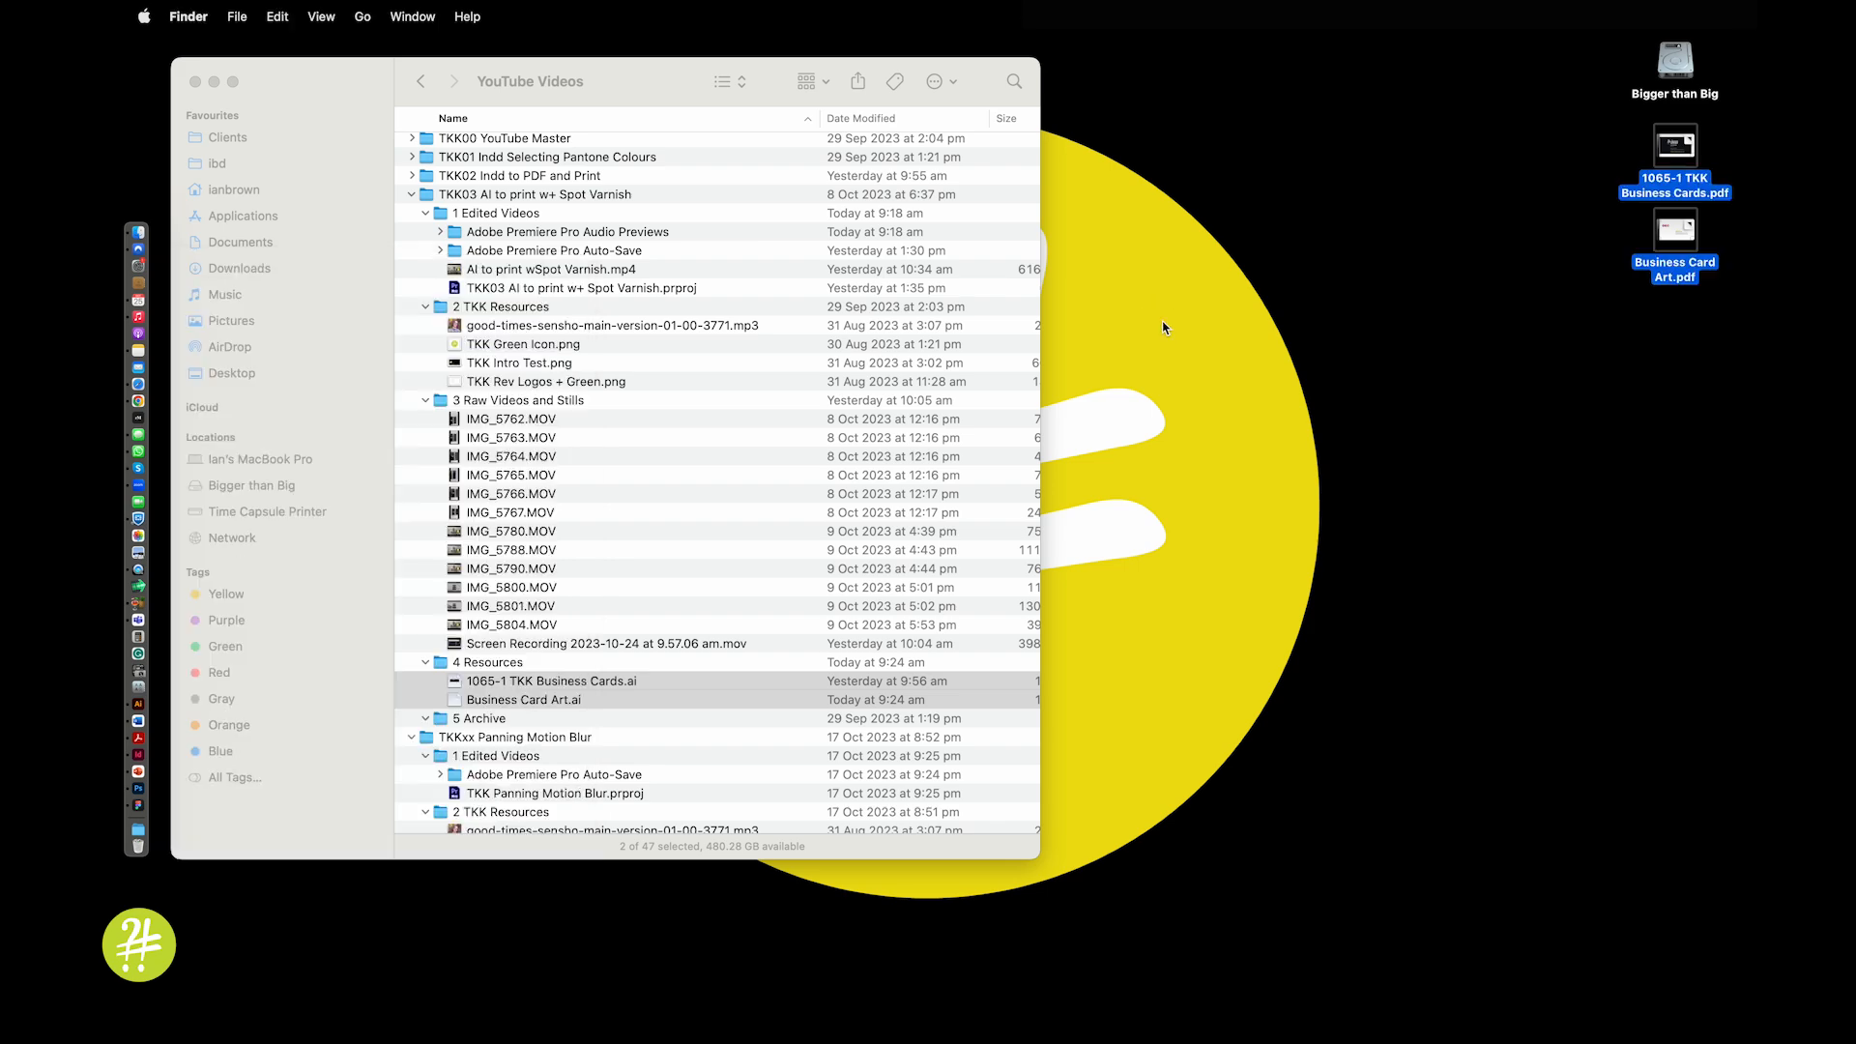
click(617, 587)
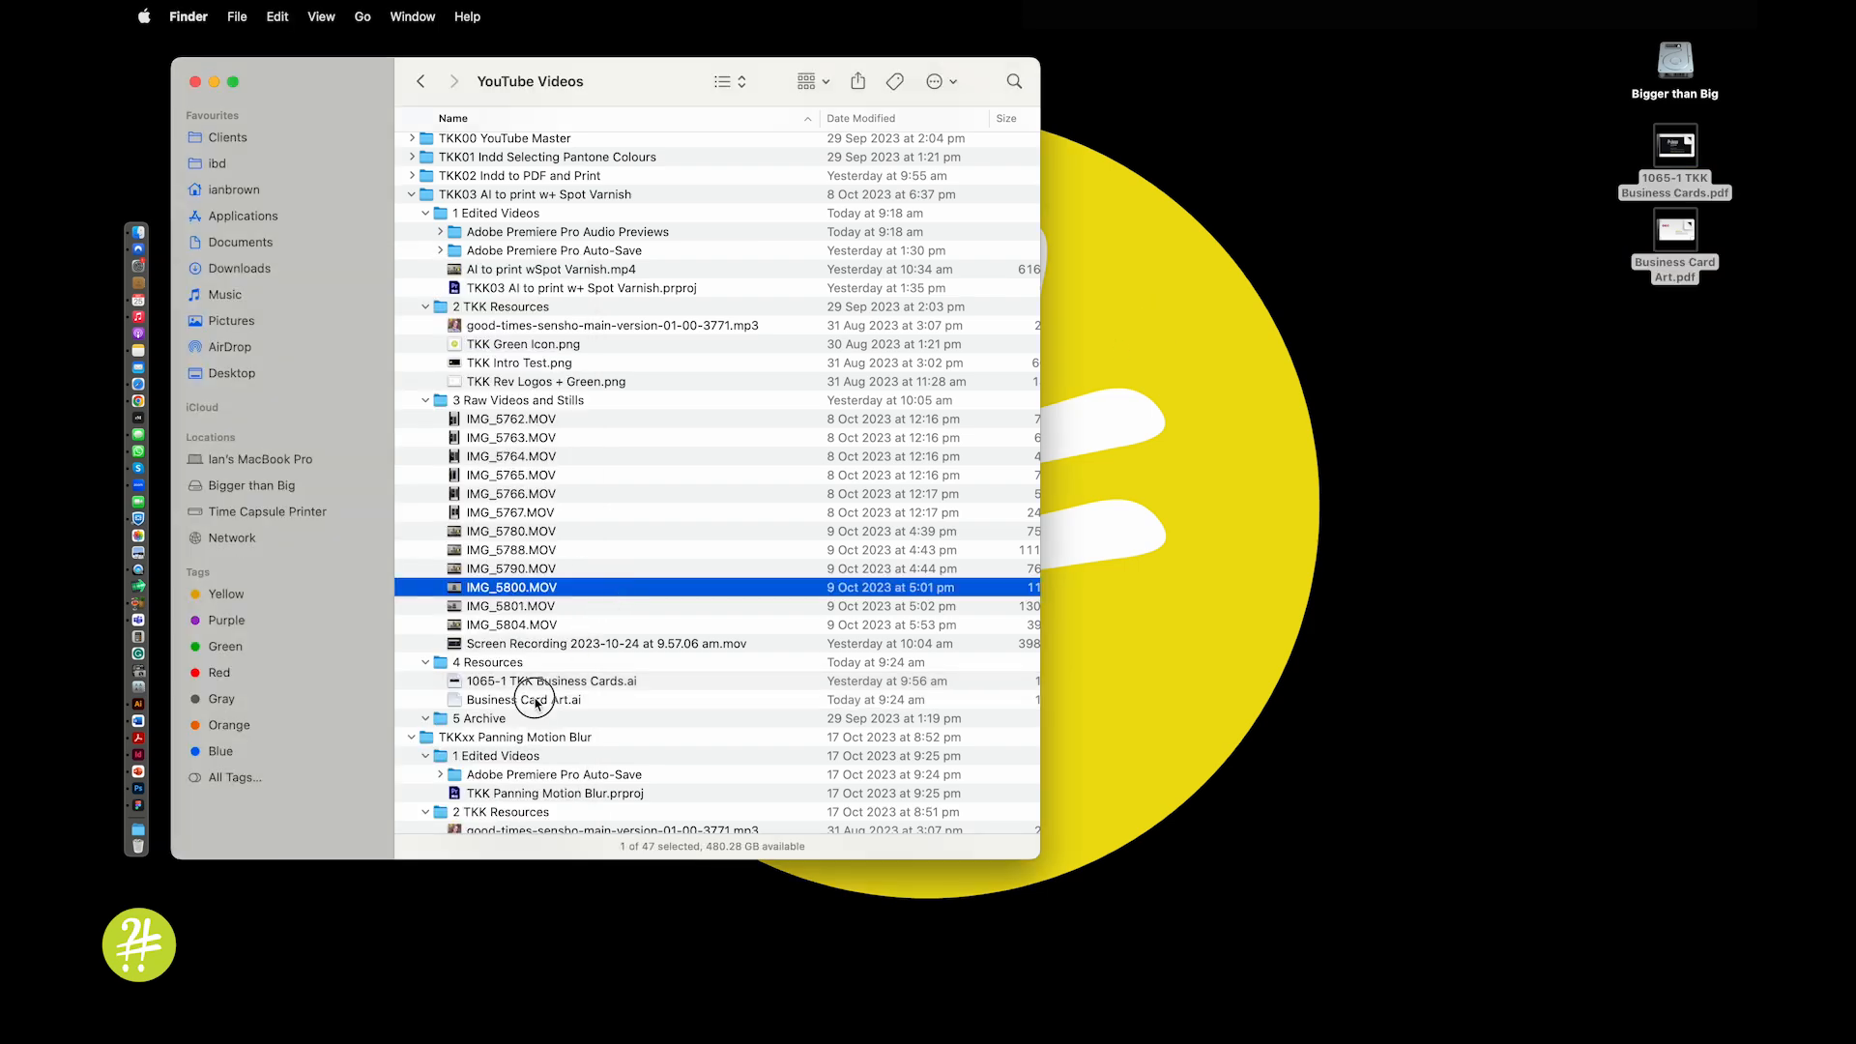
double_click(534, 699)
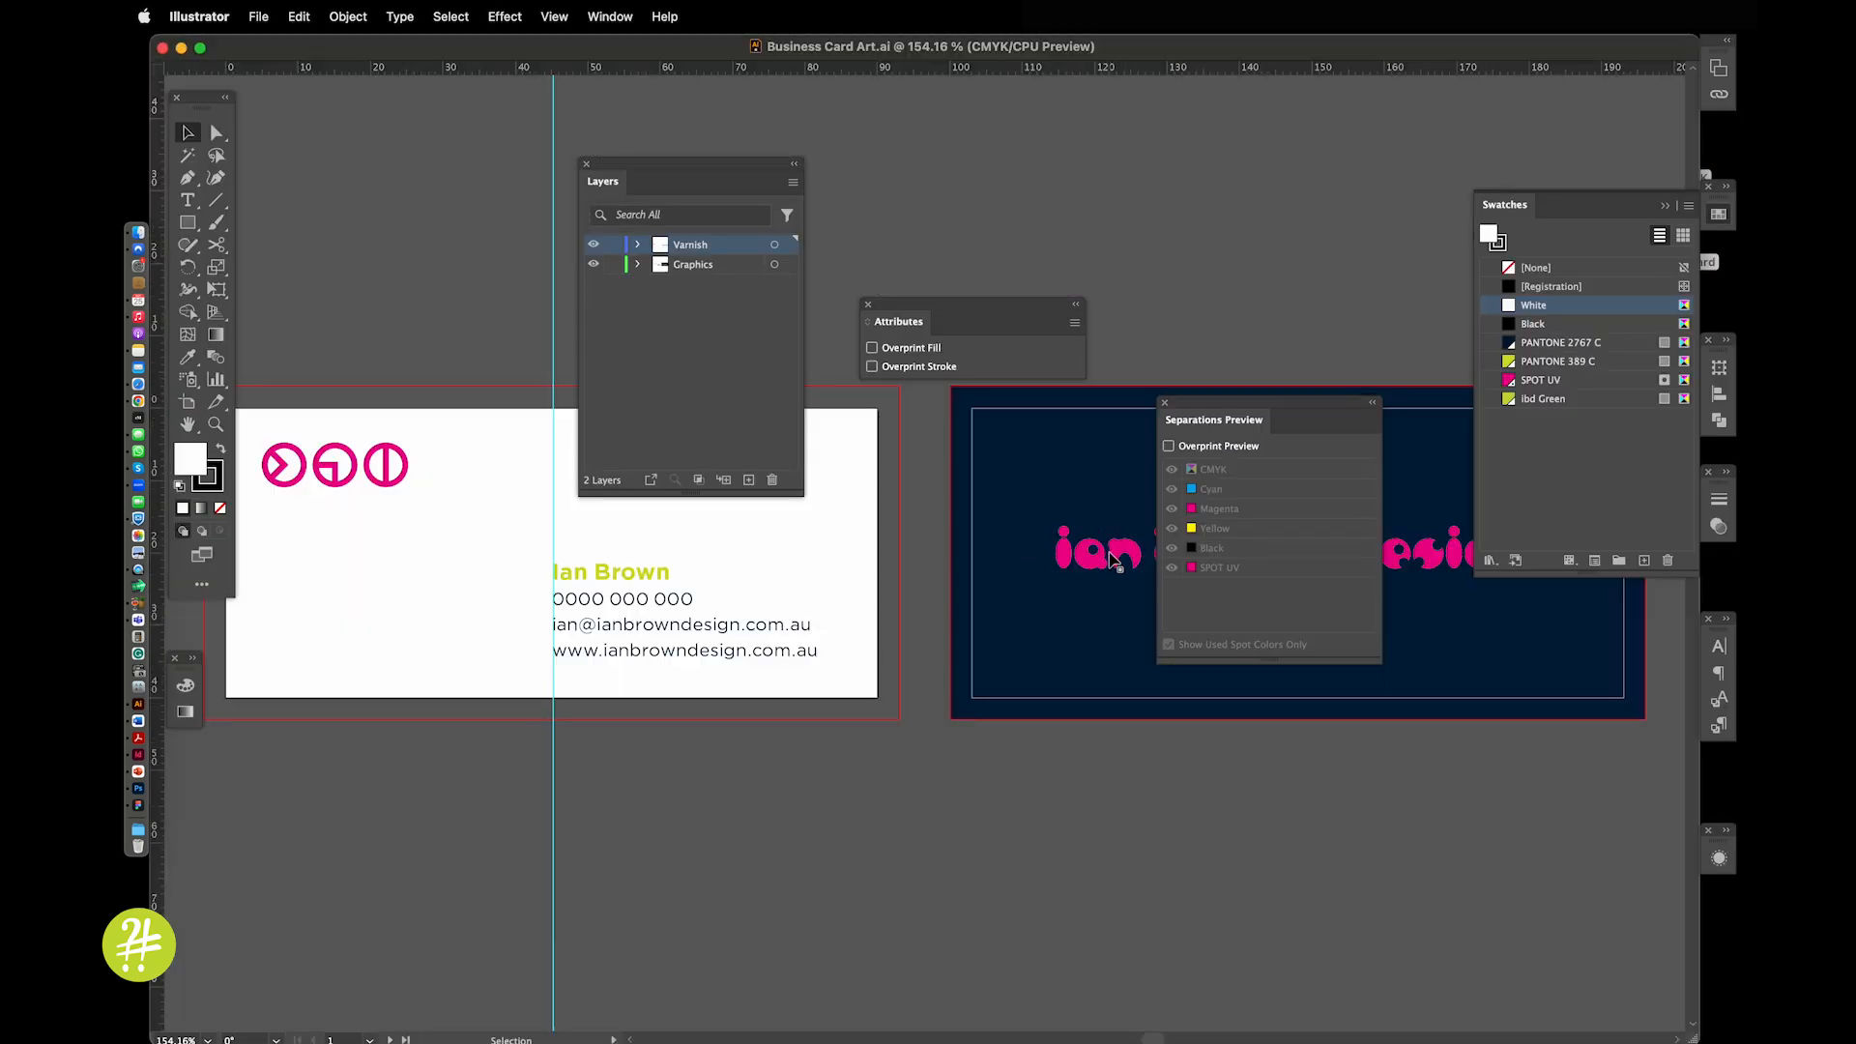
click(1102, 559)
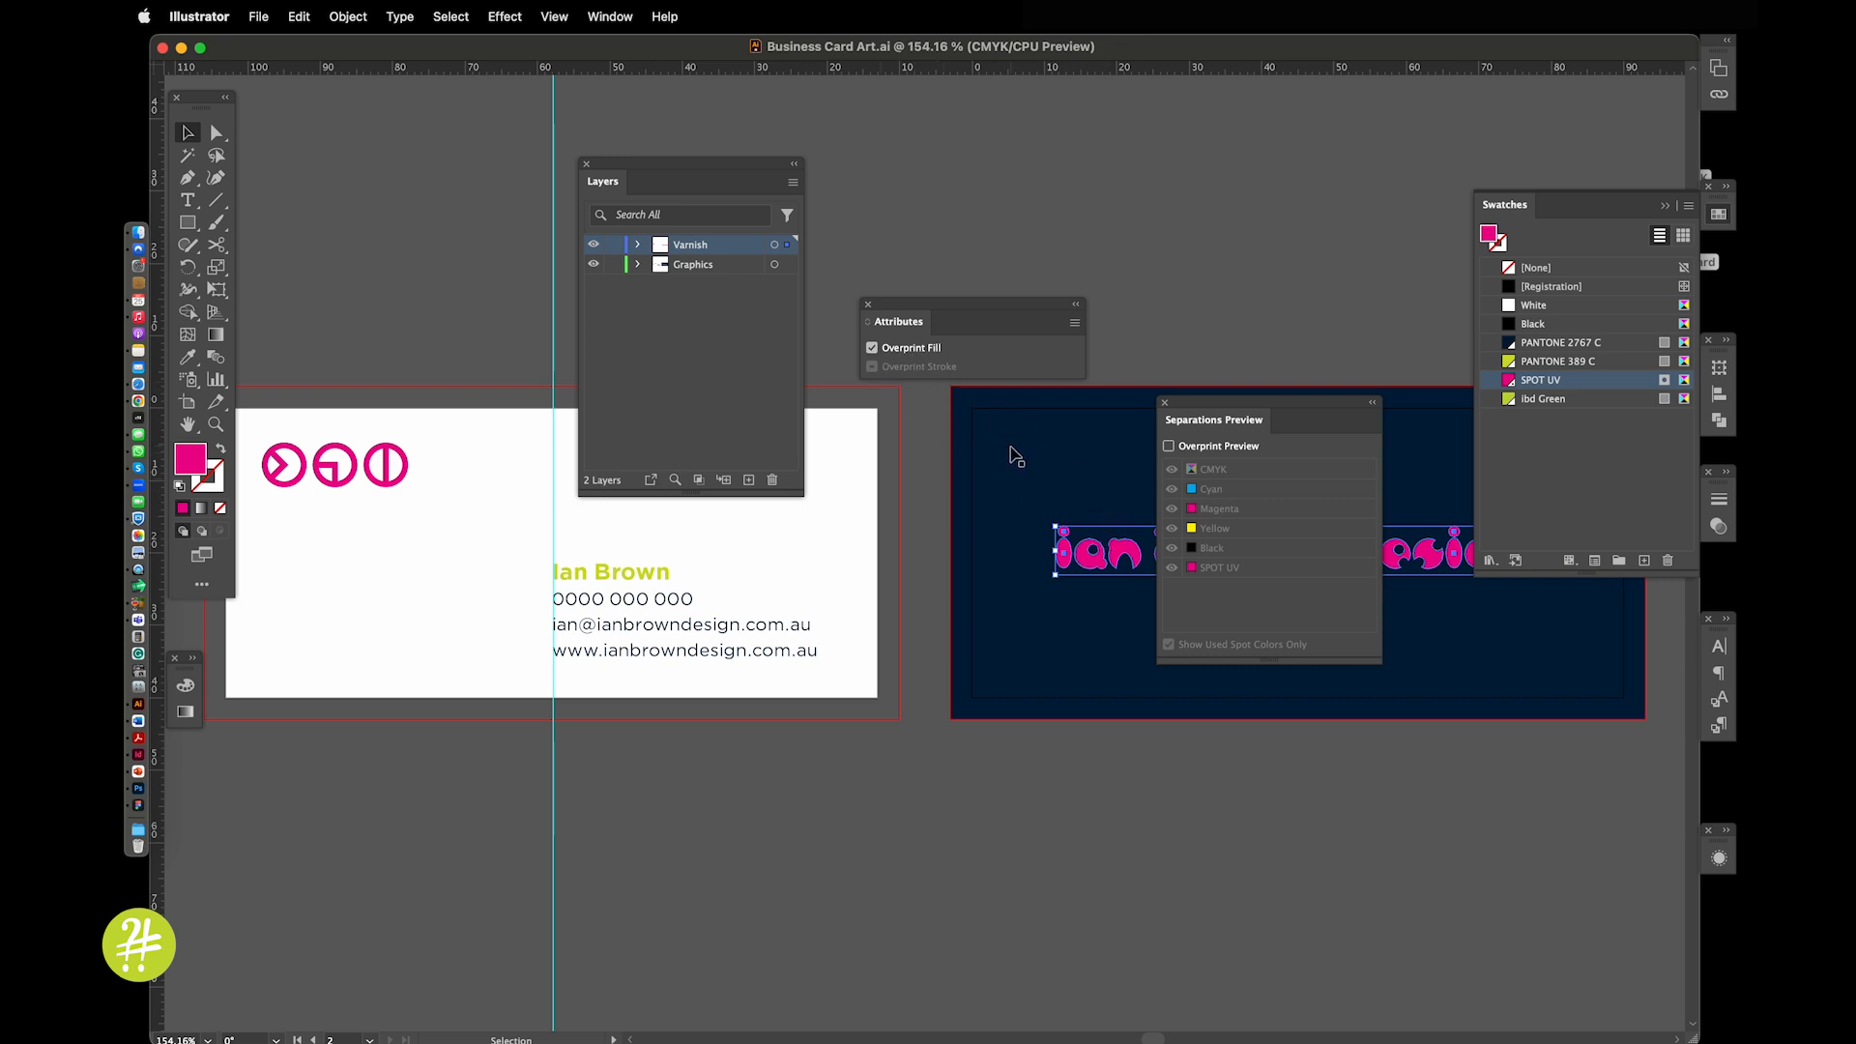
drag(1223, 406, 1265, 180)
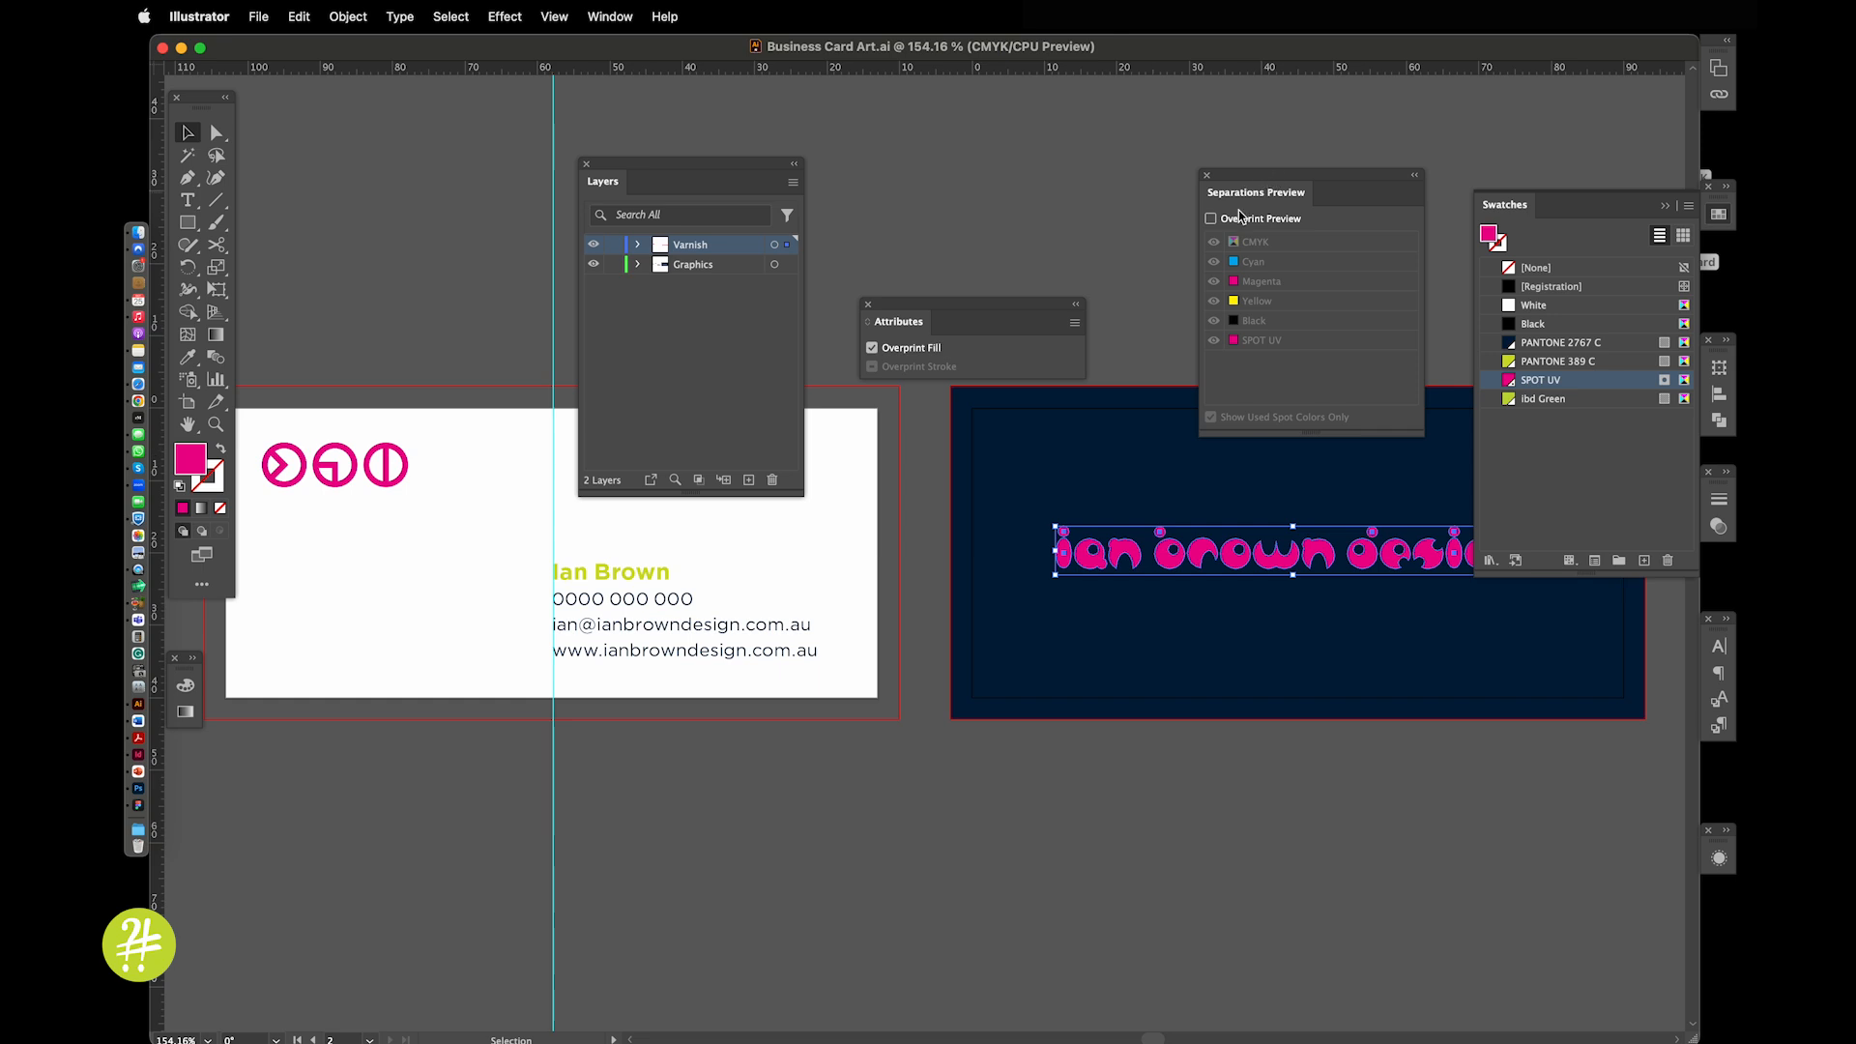
click(1211, 218)
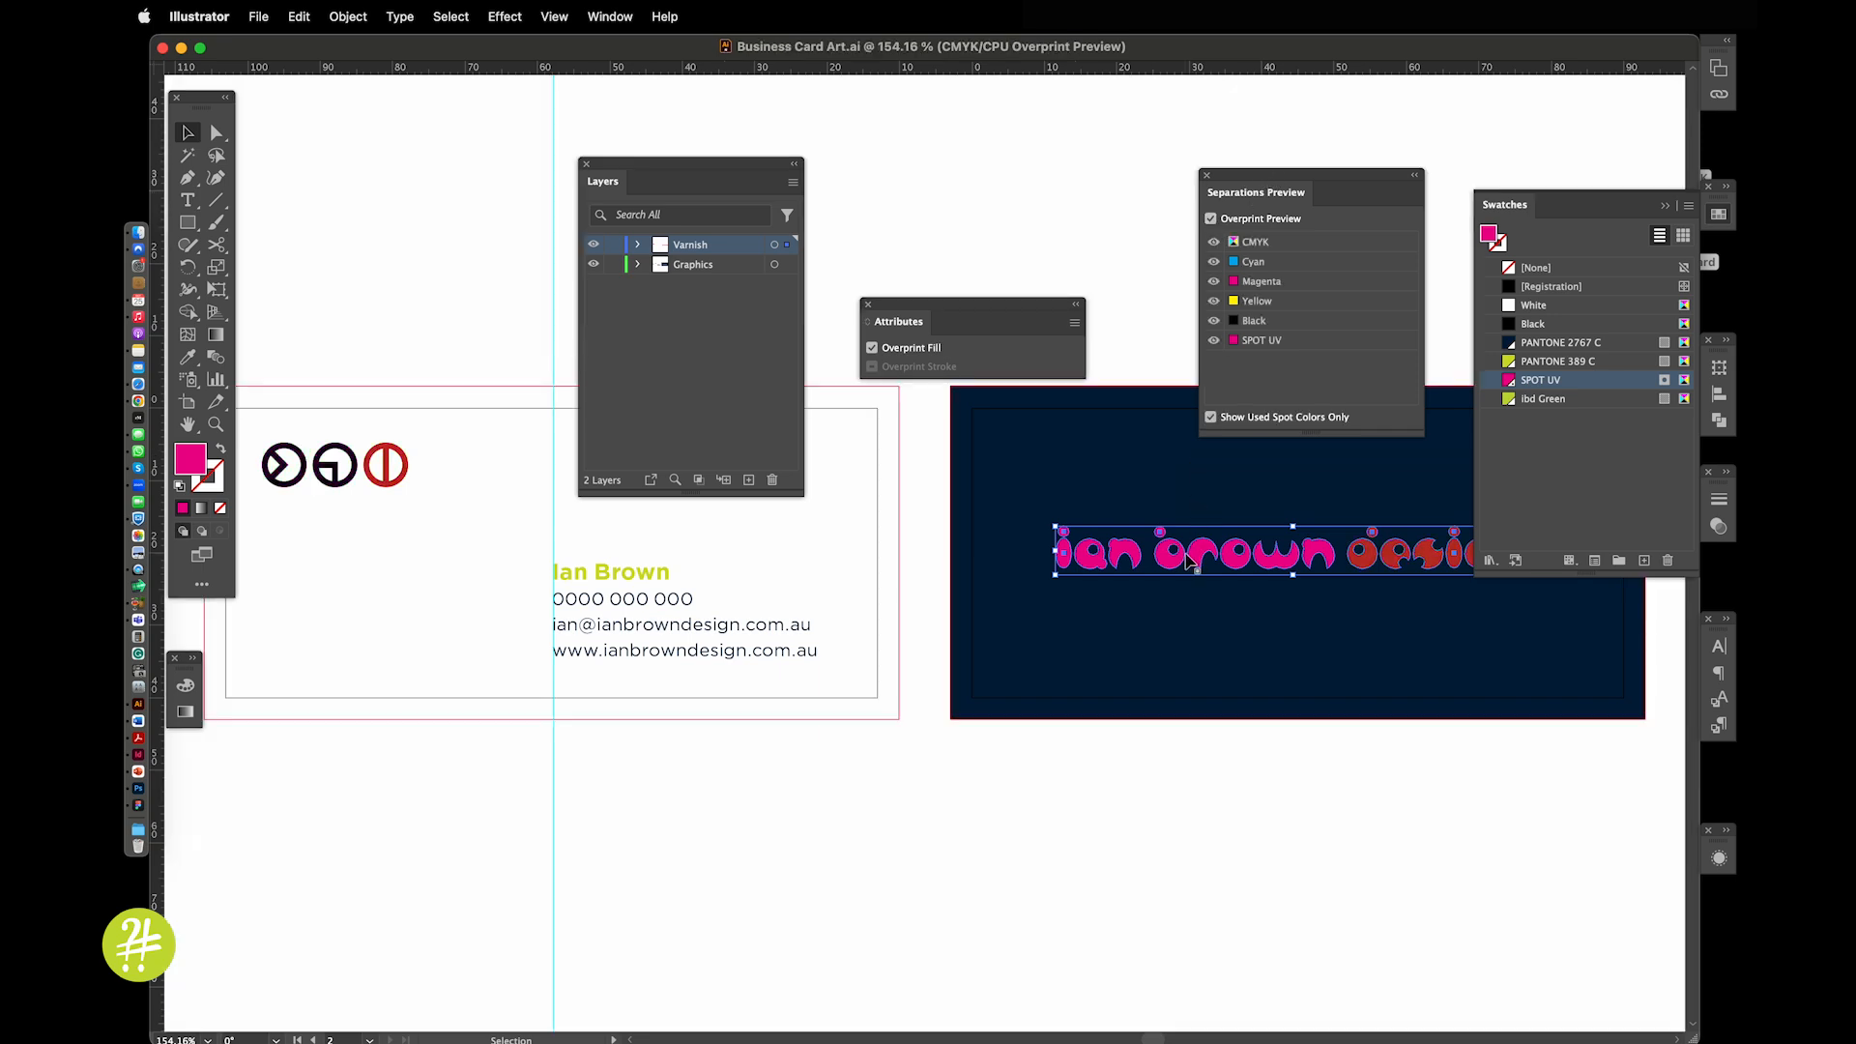
drag(1188, 555, 1185, 619)
key(a)
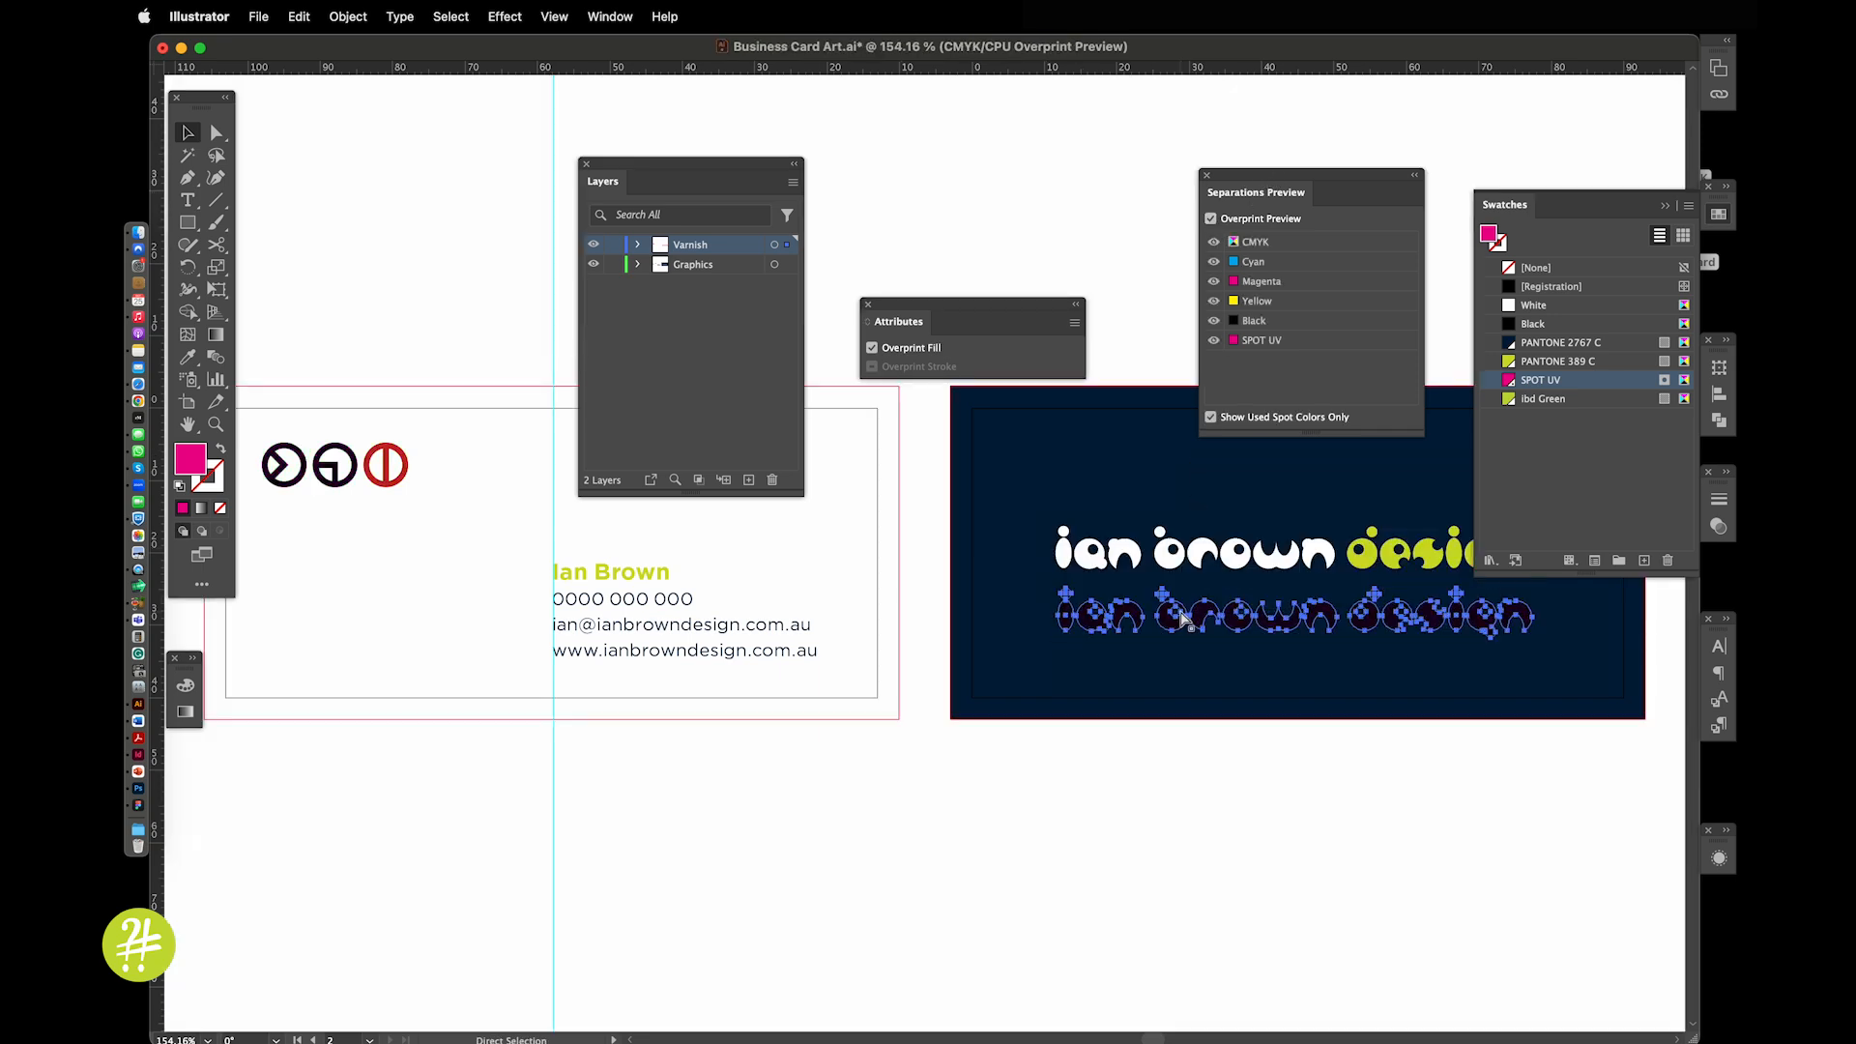
key(super+z)
key(v)
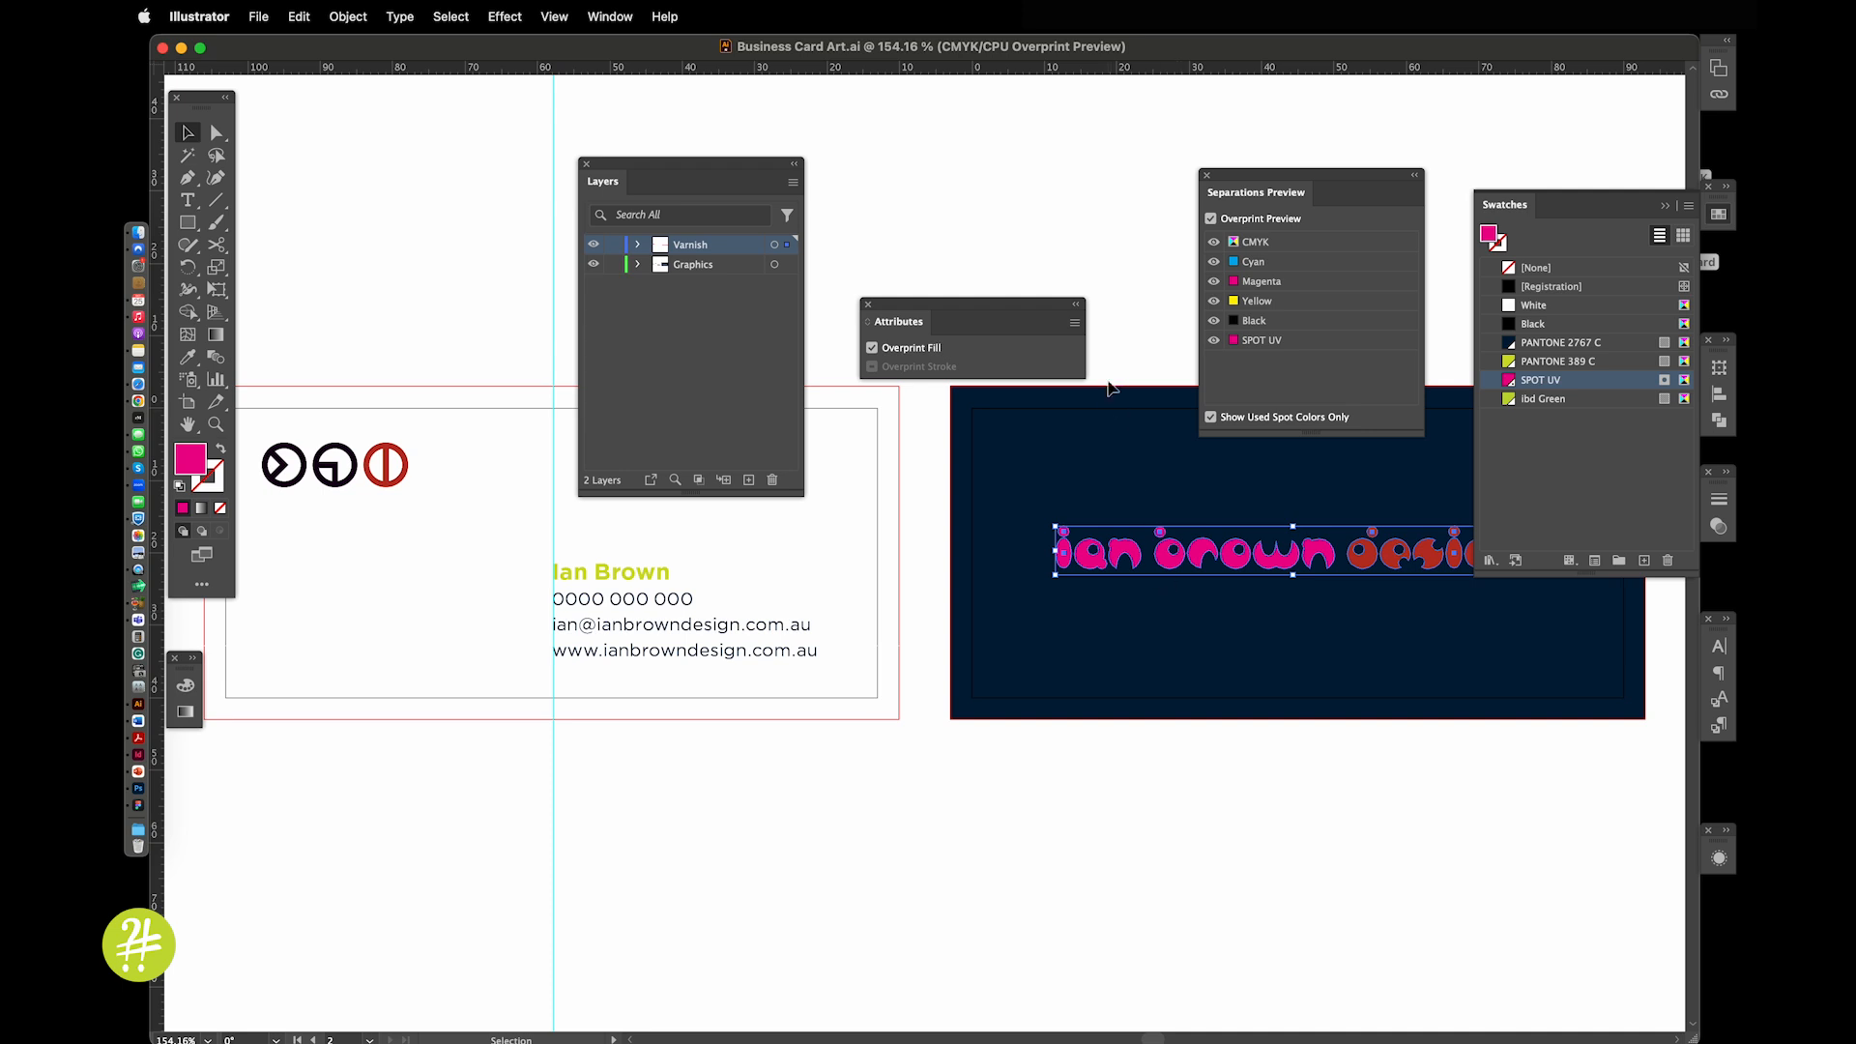
click(937, 231)
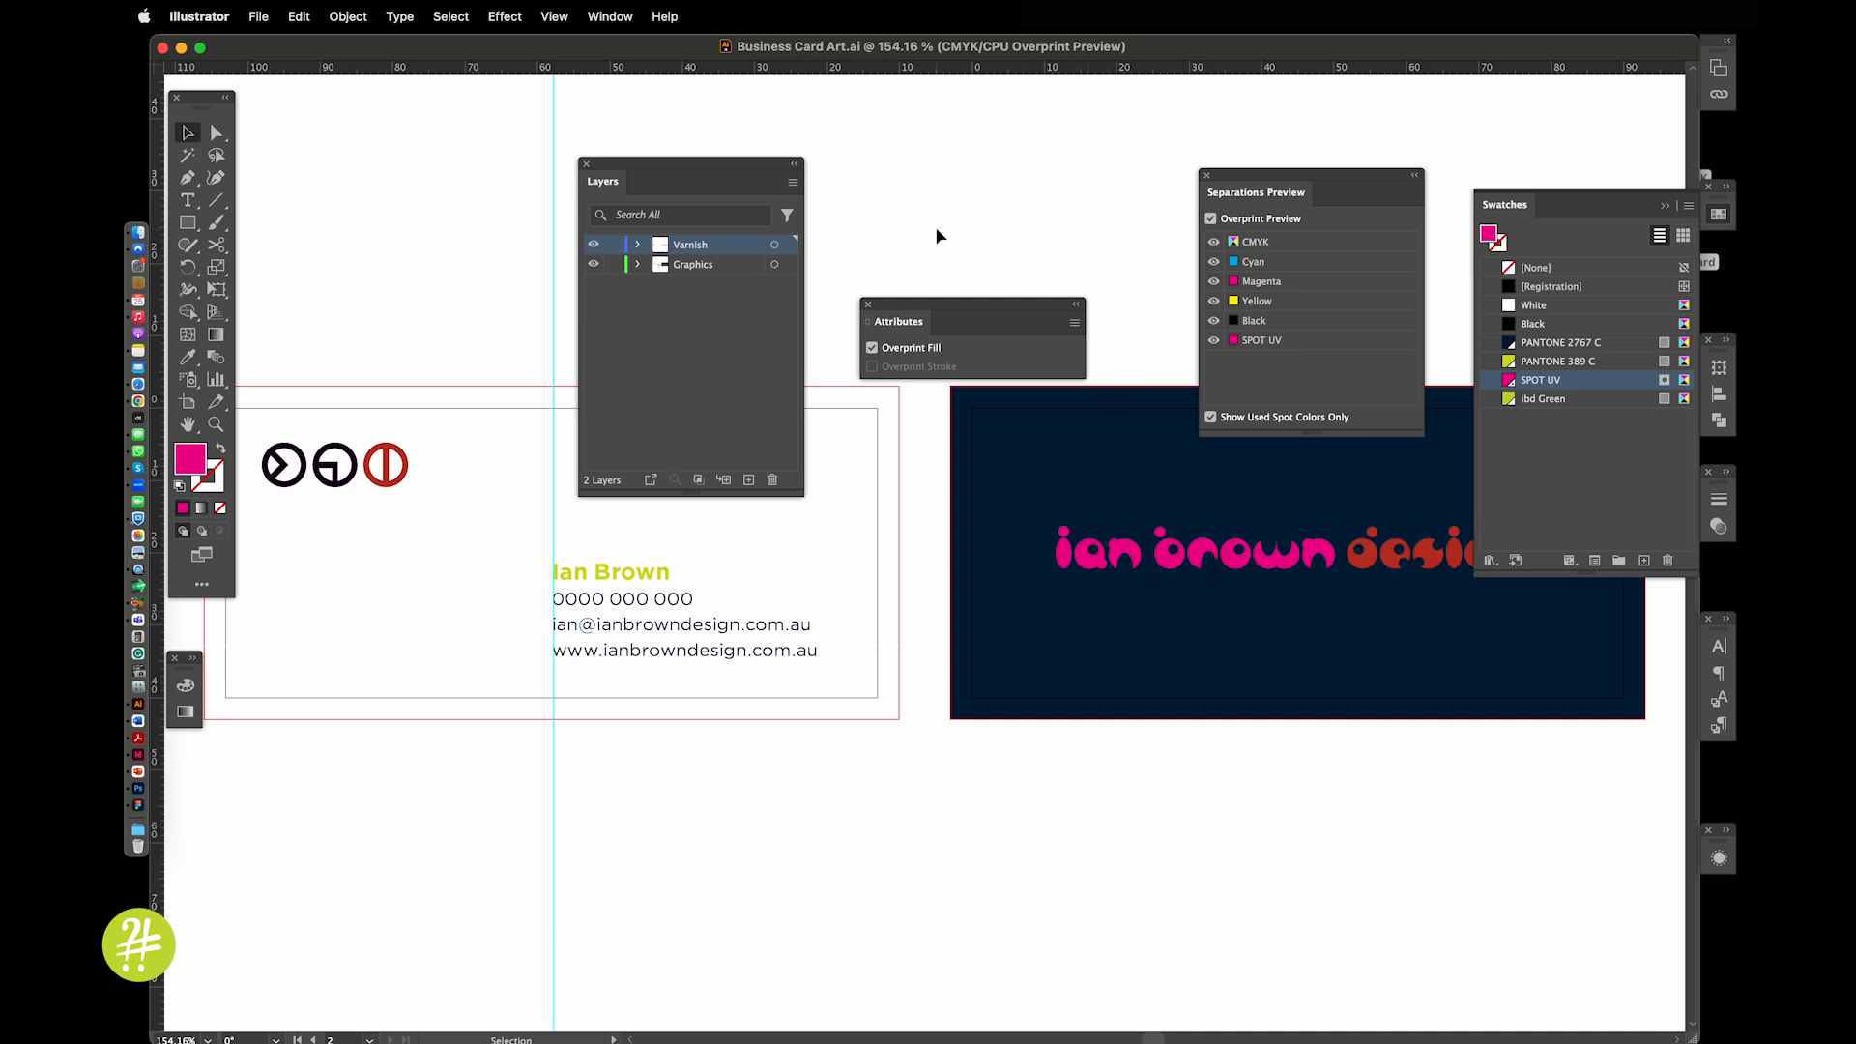
click(258, 18)
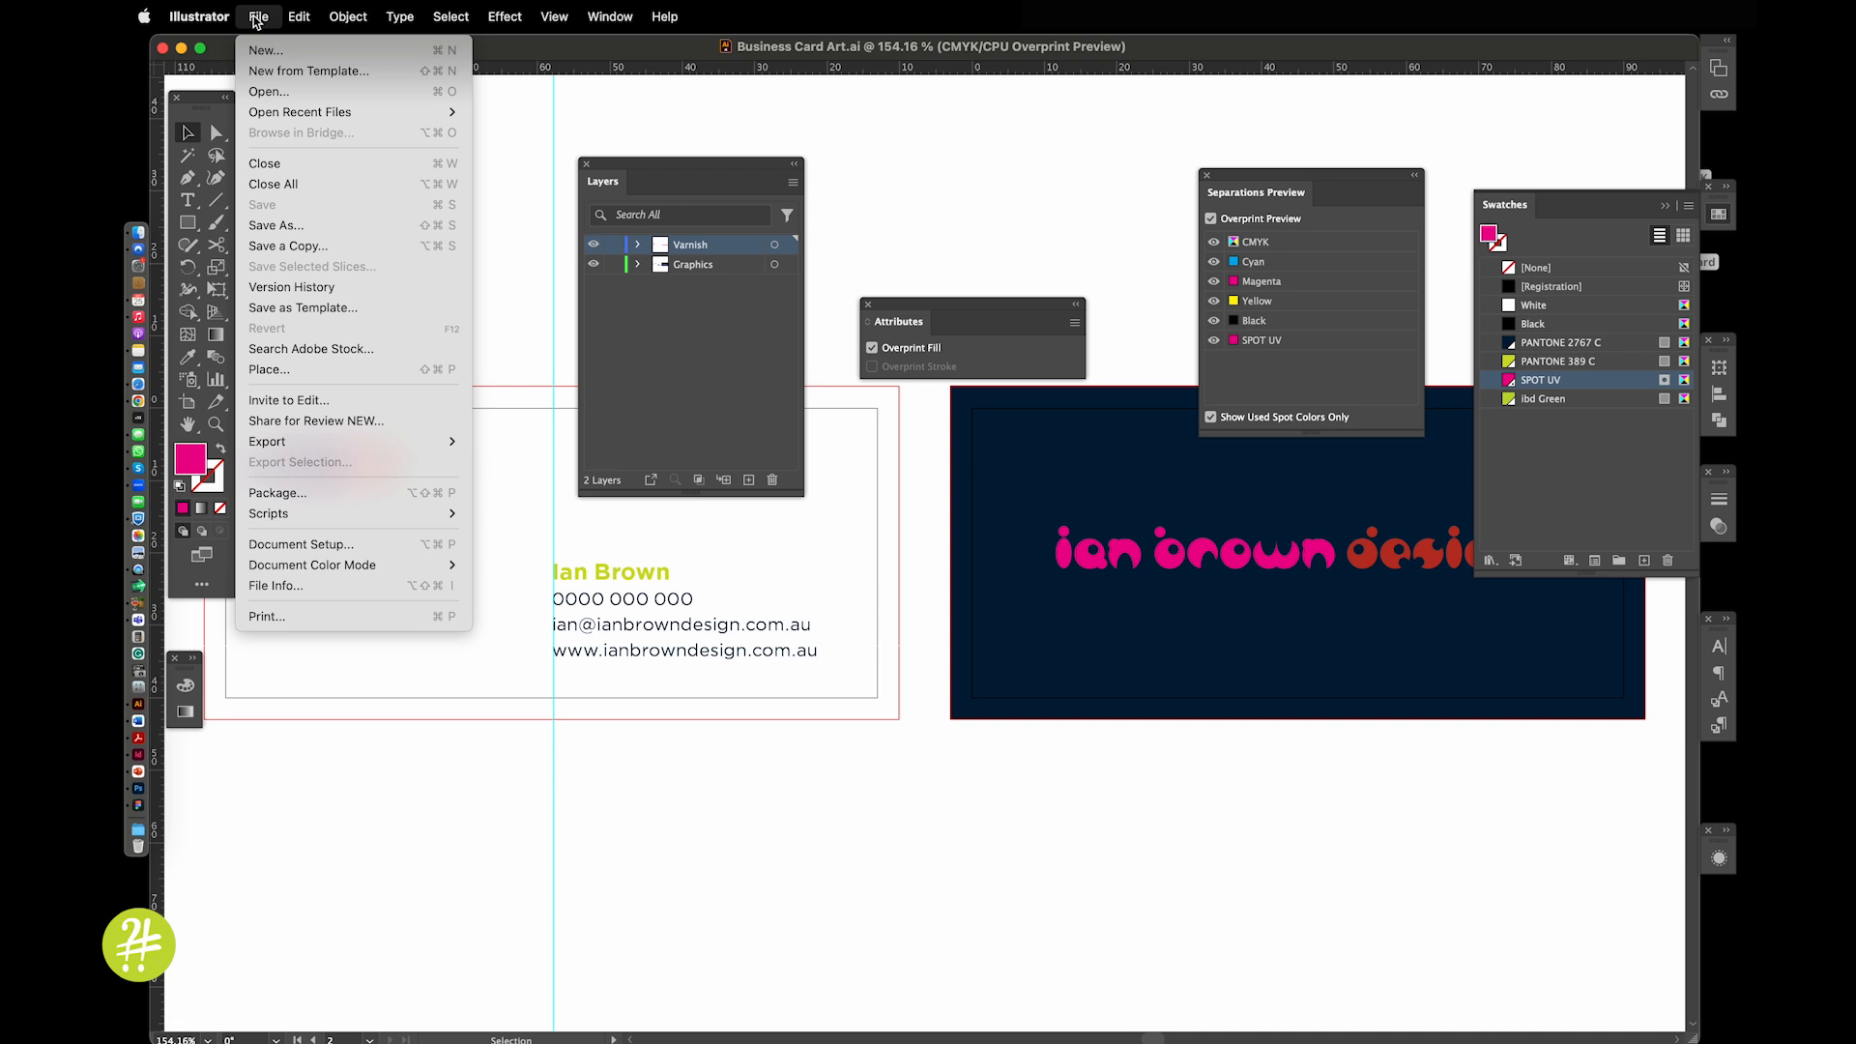
Save Business Card Art to the Desktop as Adobe PDF, replacing the existing Business Card Art.pdf
click(275, 230)
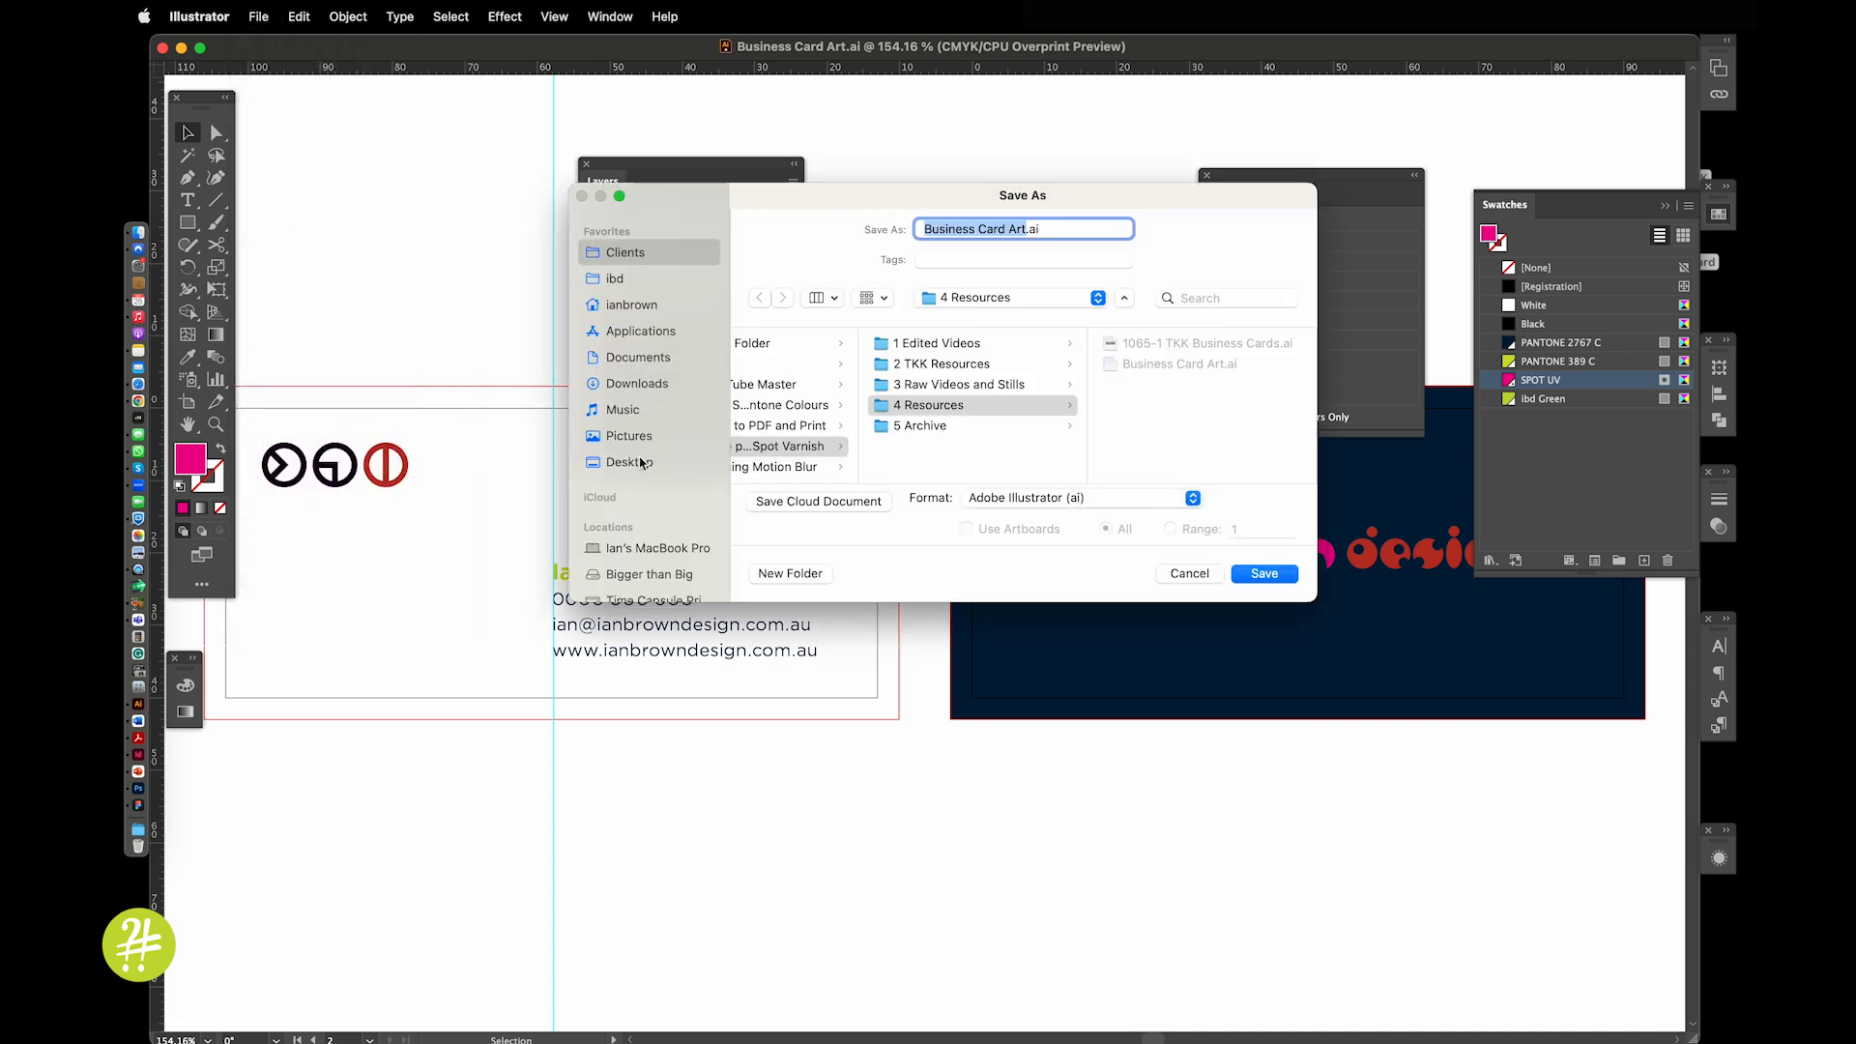
click(641, 463)
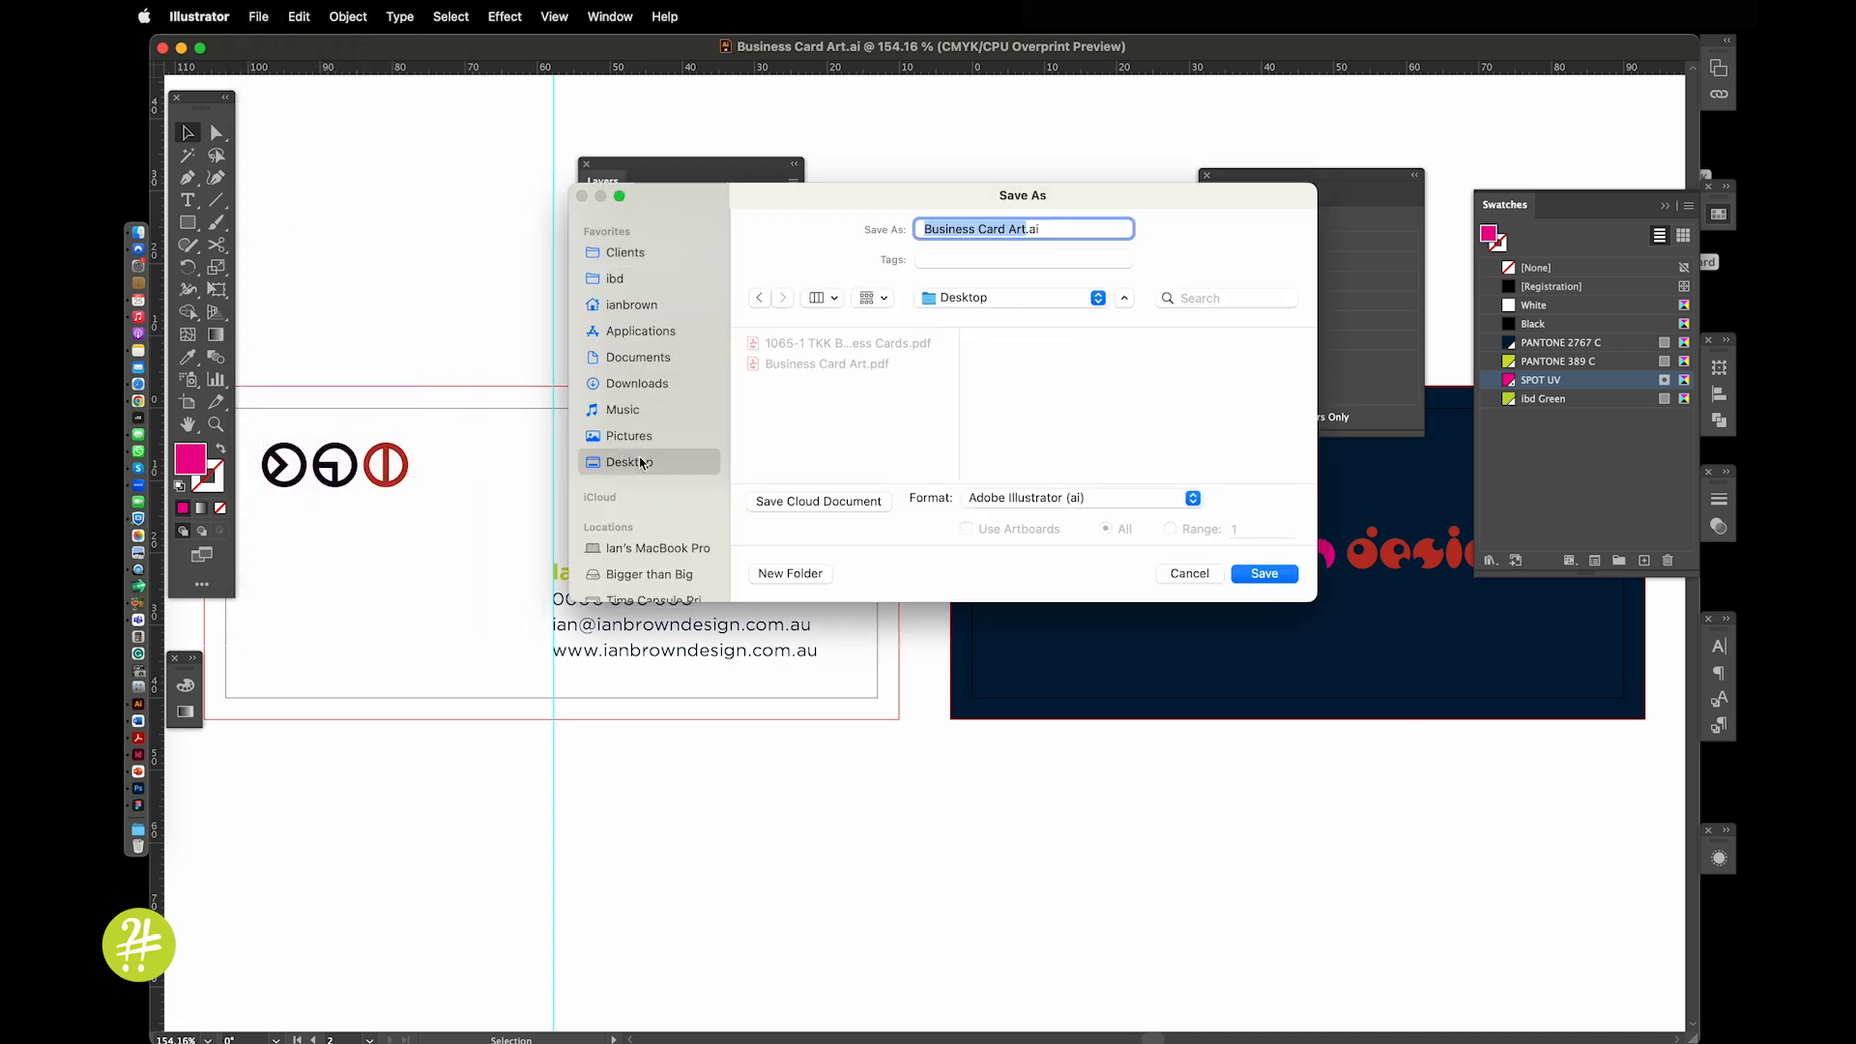
click(1045, 499)
click(1034, 556)
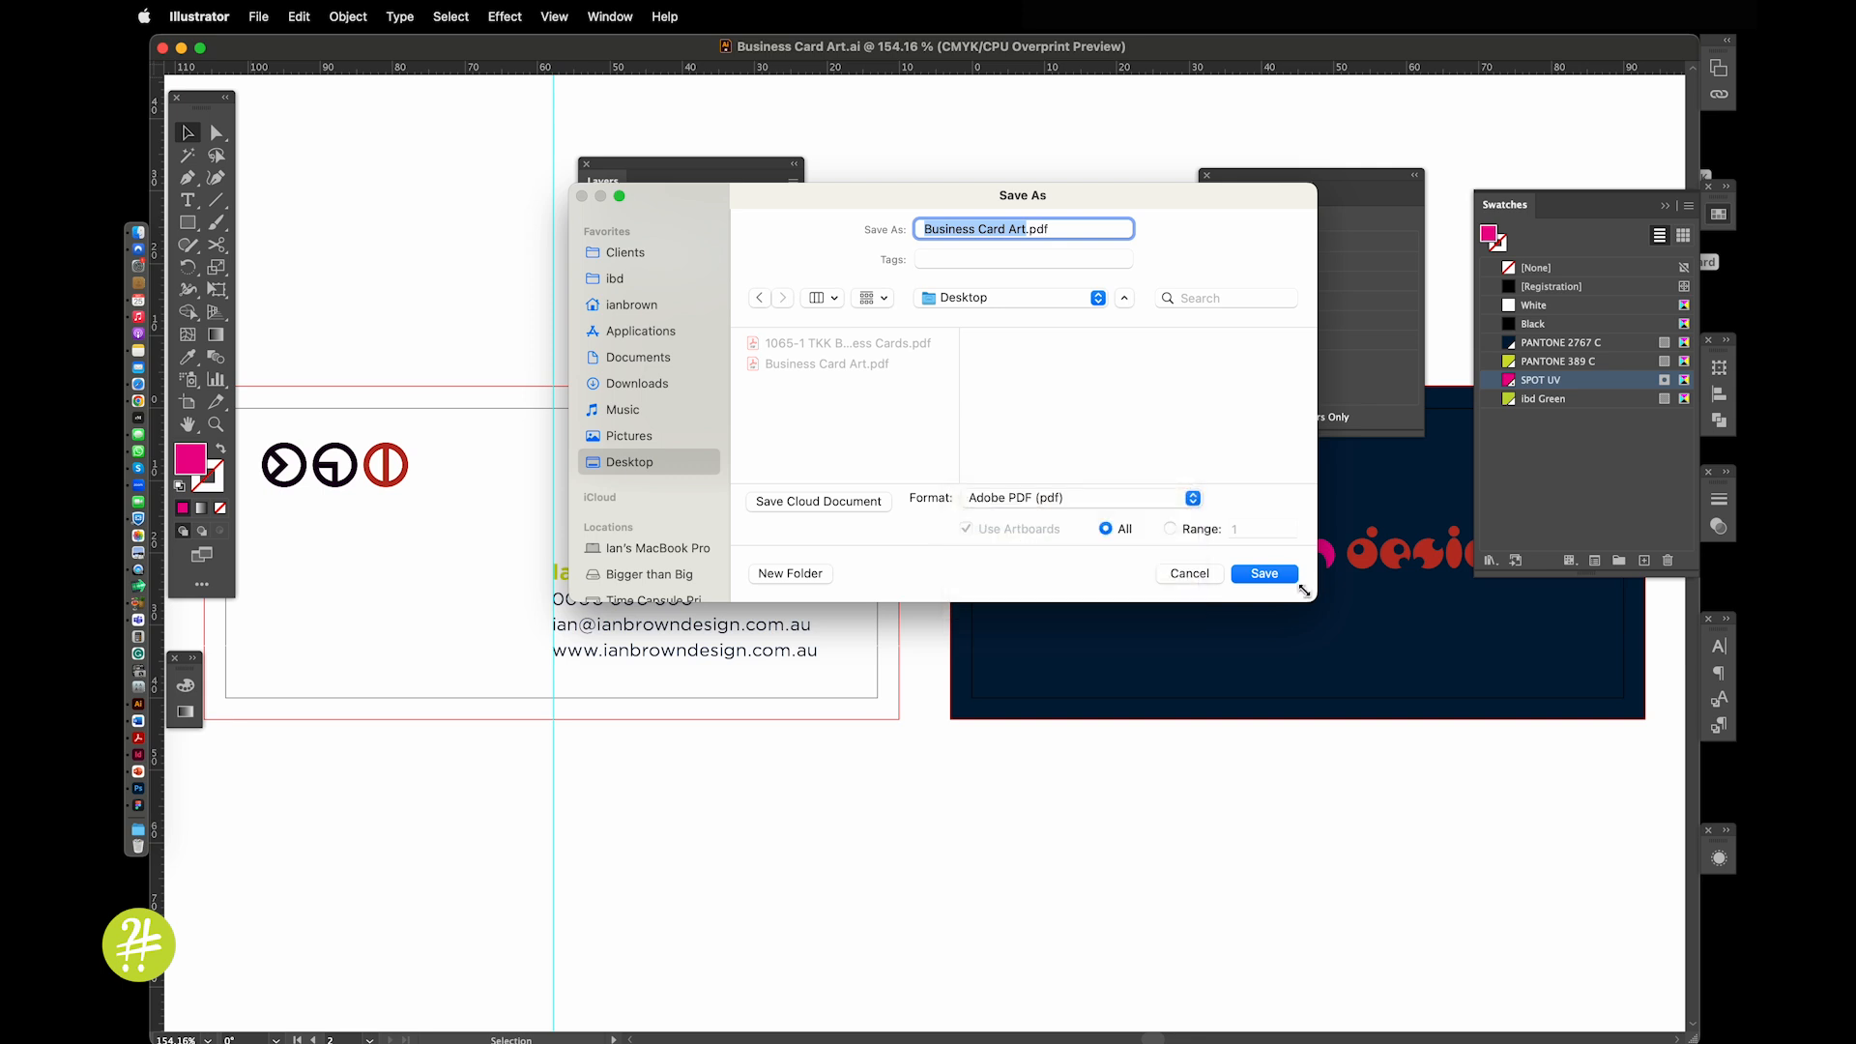
click(1264, 574)
click(1002, 482)
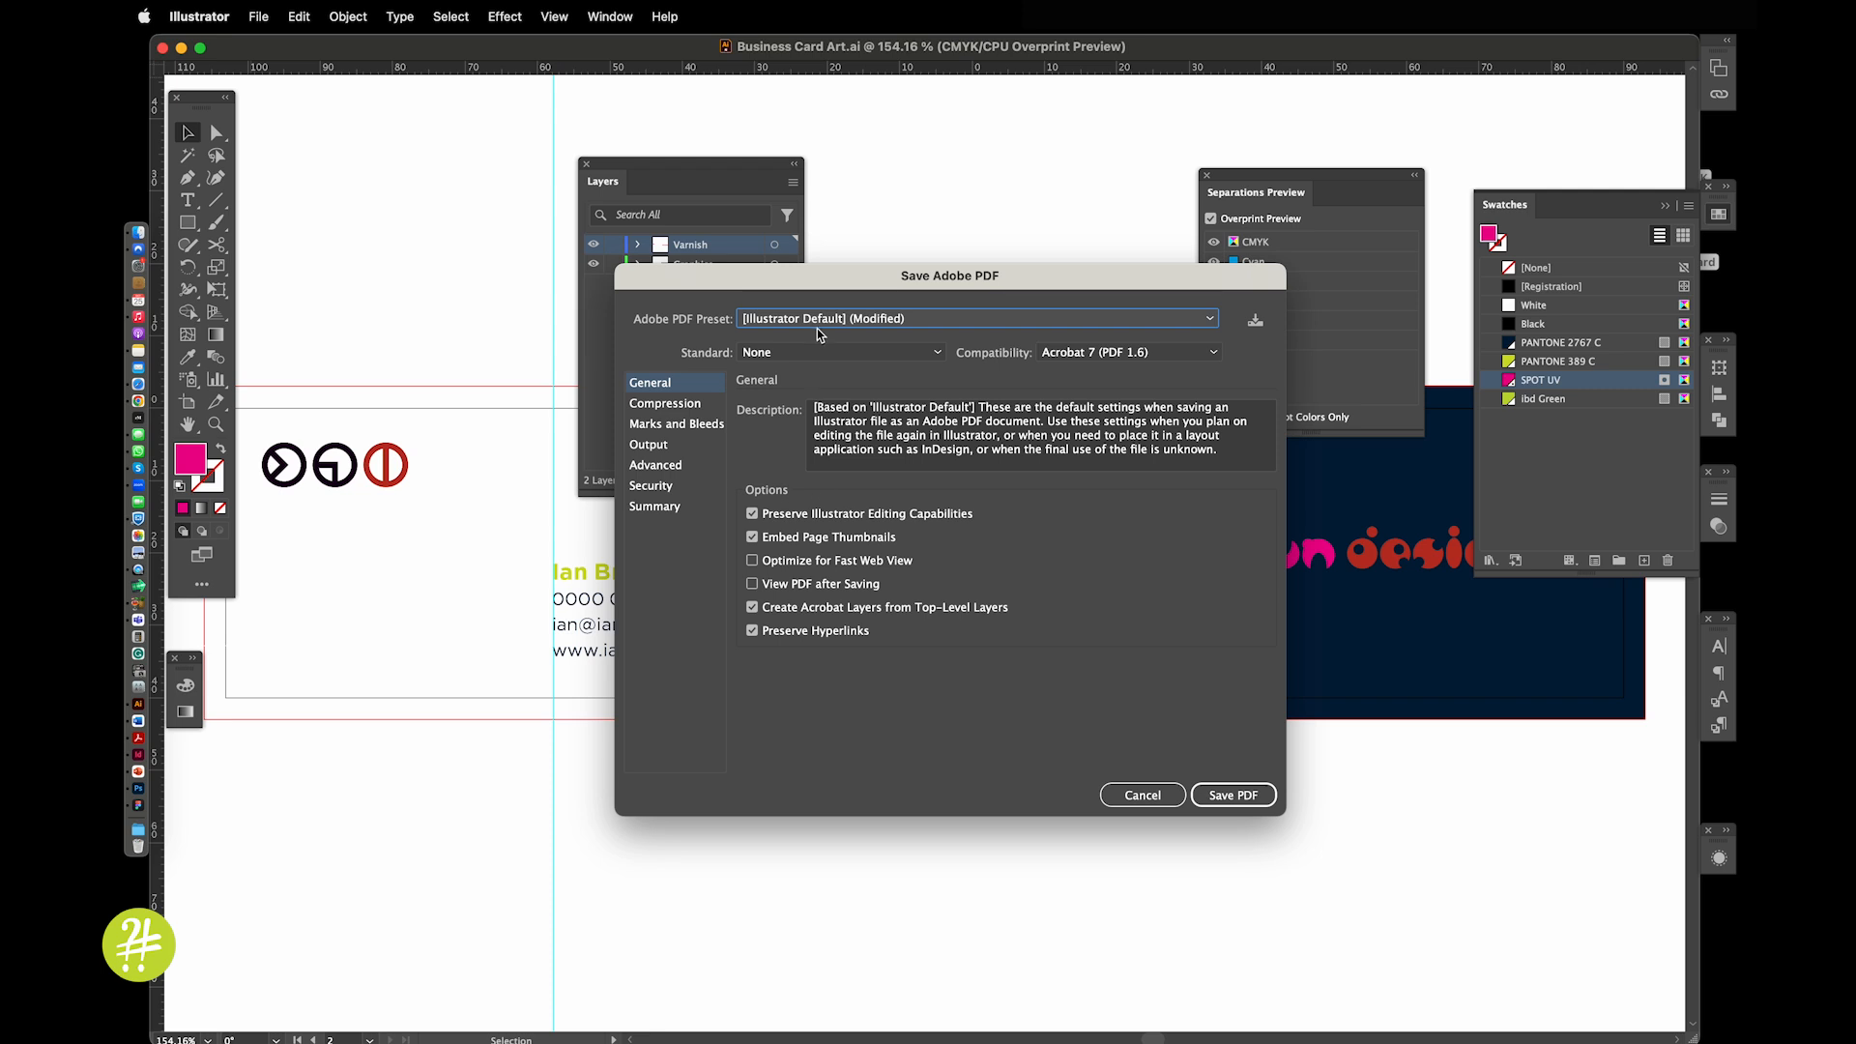
Write the PDF with High Quality Print, trim marks and the document bleed settings
click(817, 328)
click(812, 364)
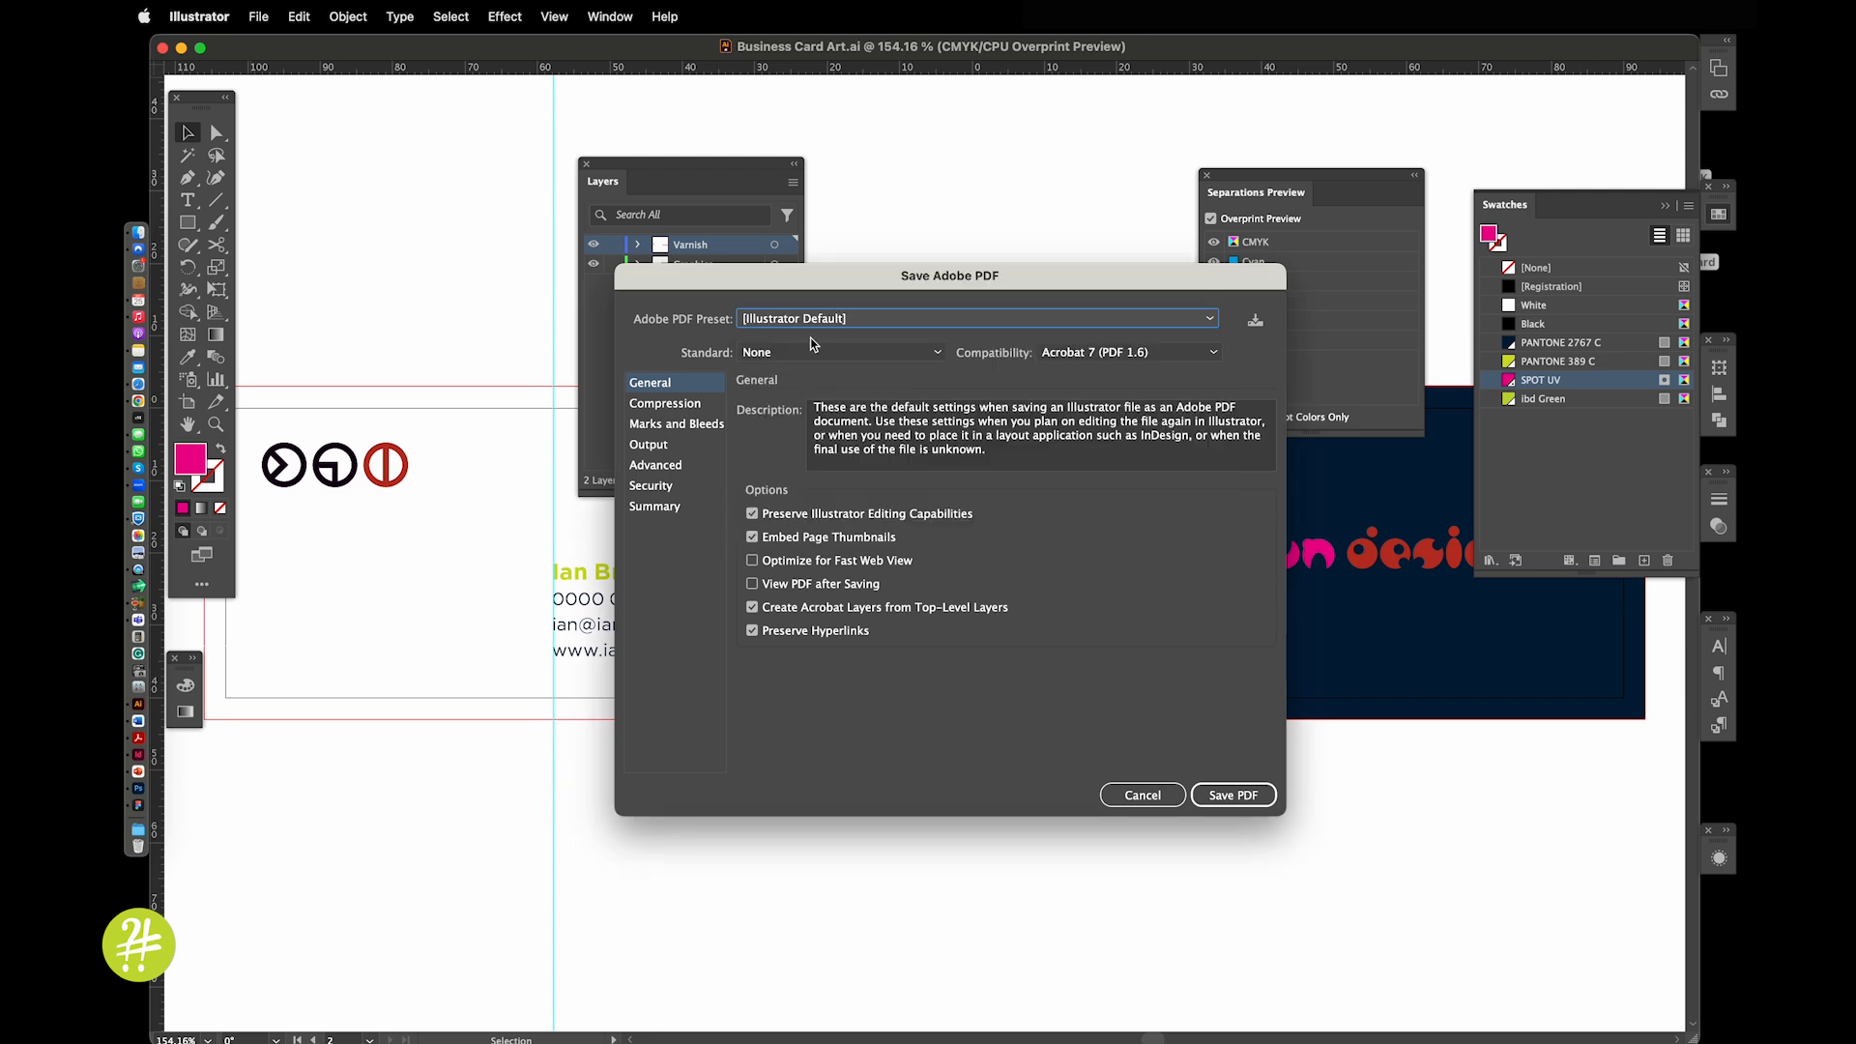
click(815, 321)
click(808, 398)
click(681, 426)
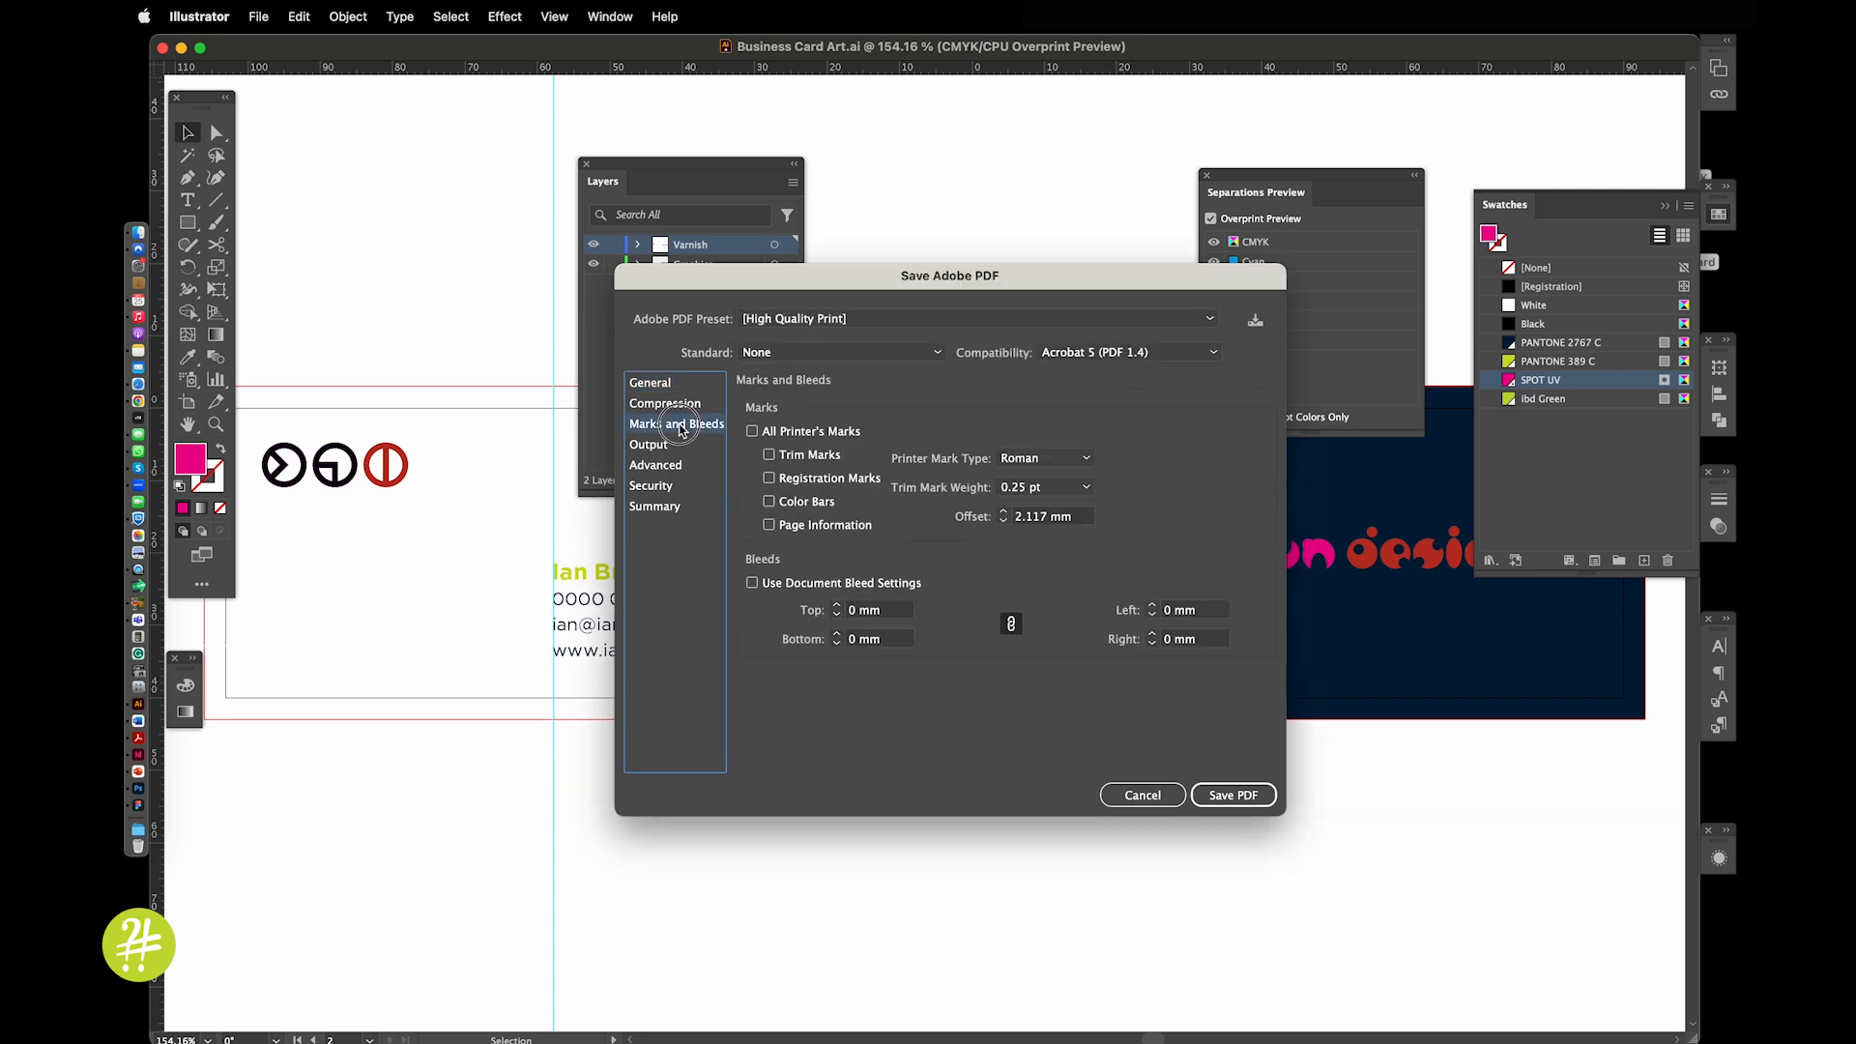
click(788, 454)
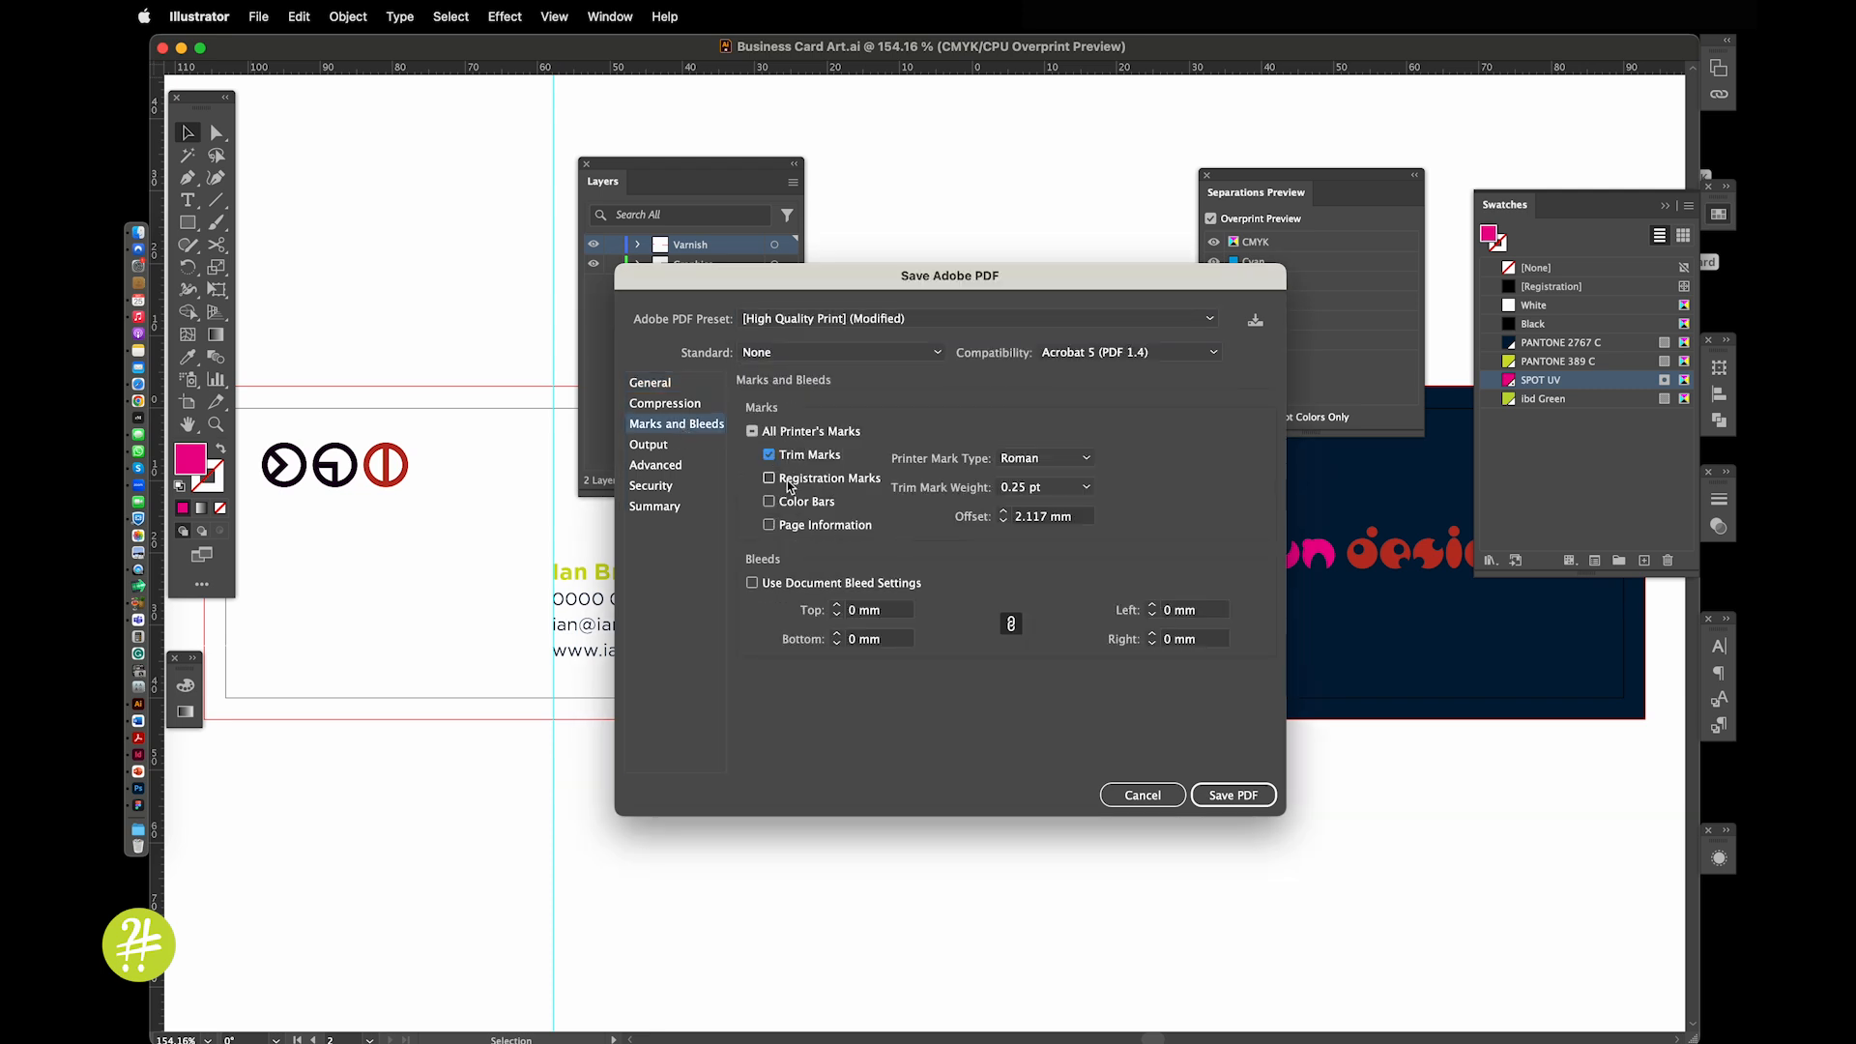
click(785, 581)
click(1217, 795)
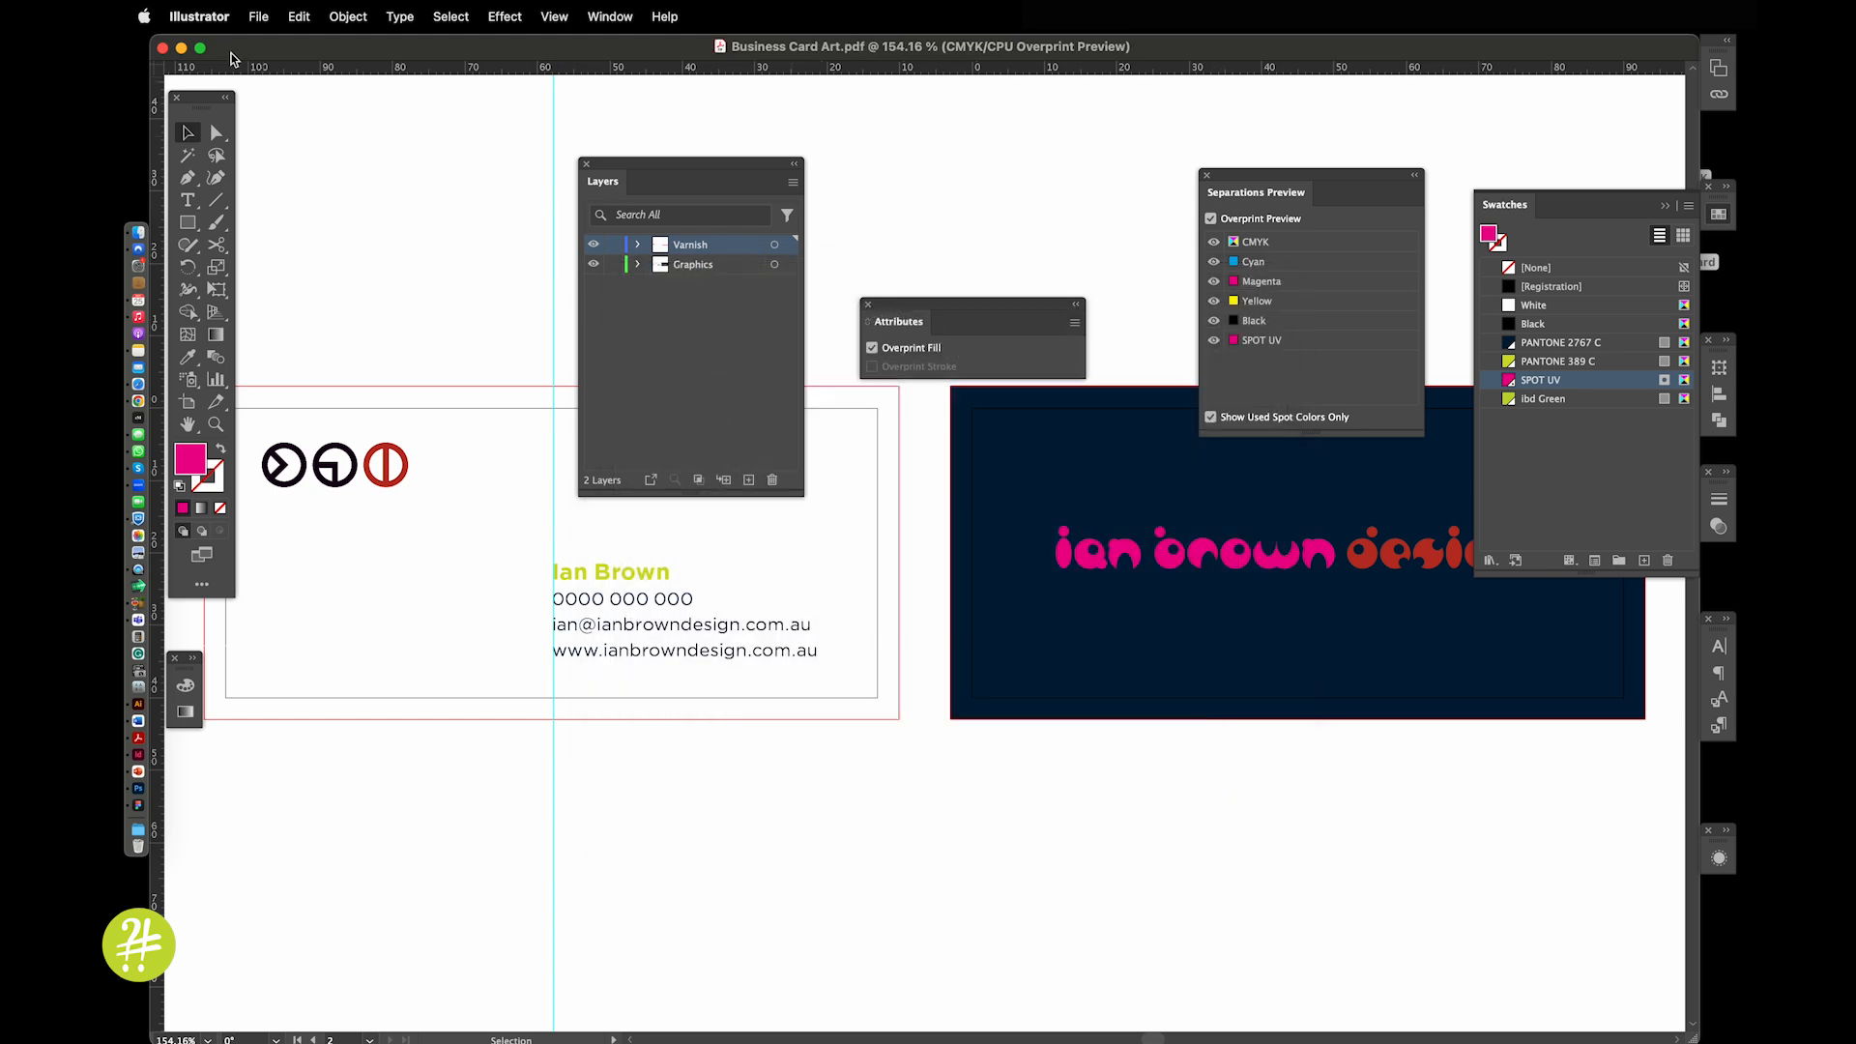
Close the Illustrator document and open Business Card Art.pdf from the desktop in Acrobat, at page 2
click(163, 47)
click(1229, 237)
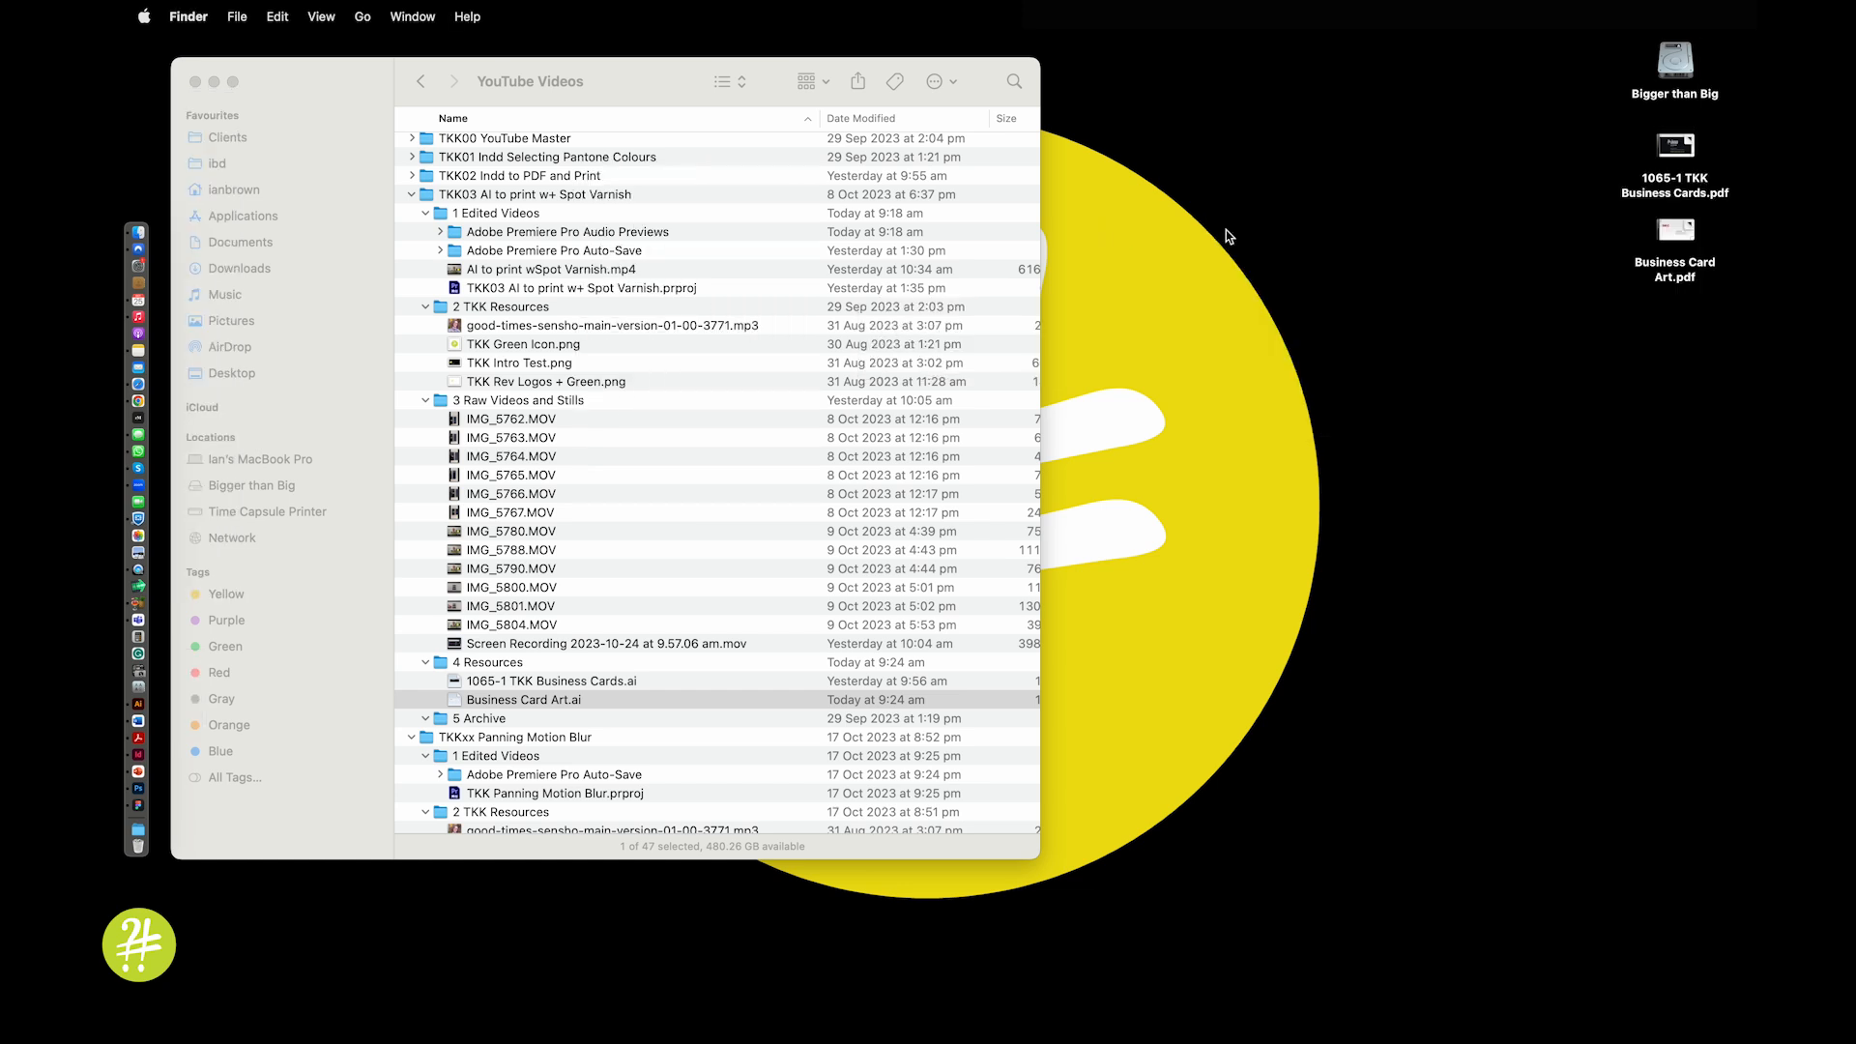
double_click(1670, 275)
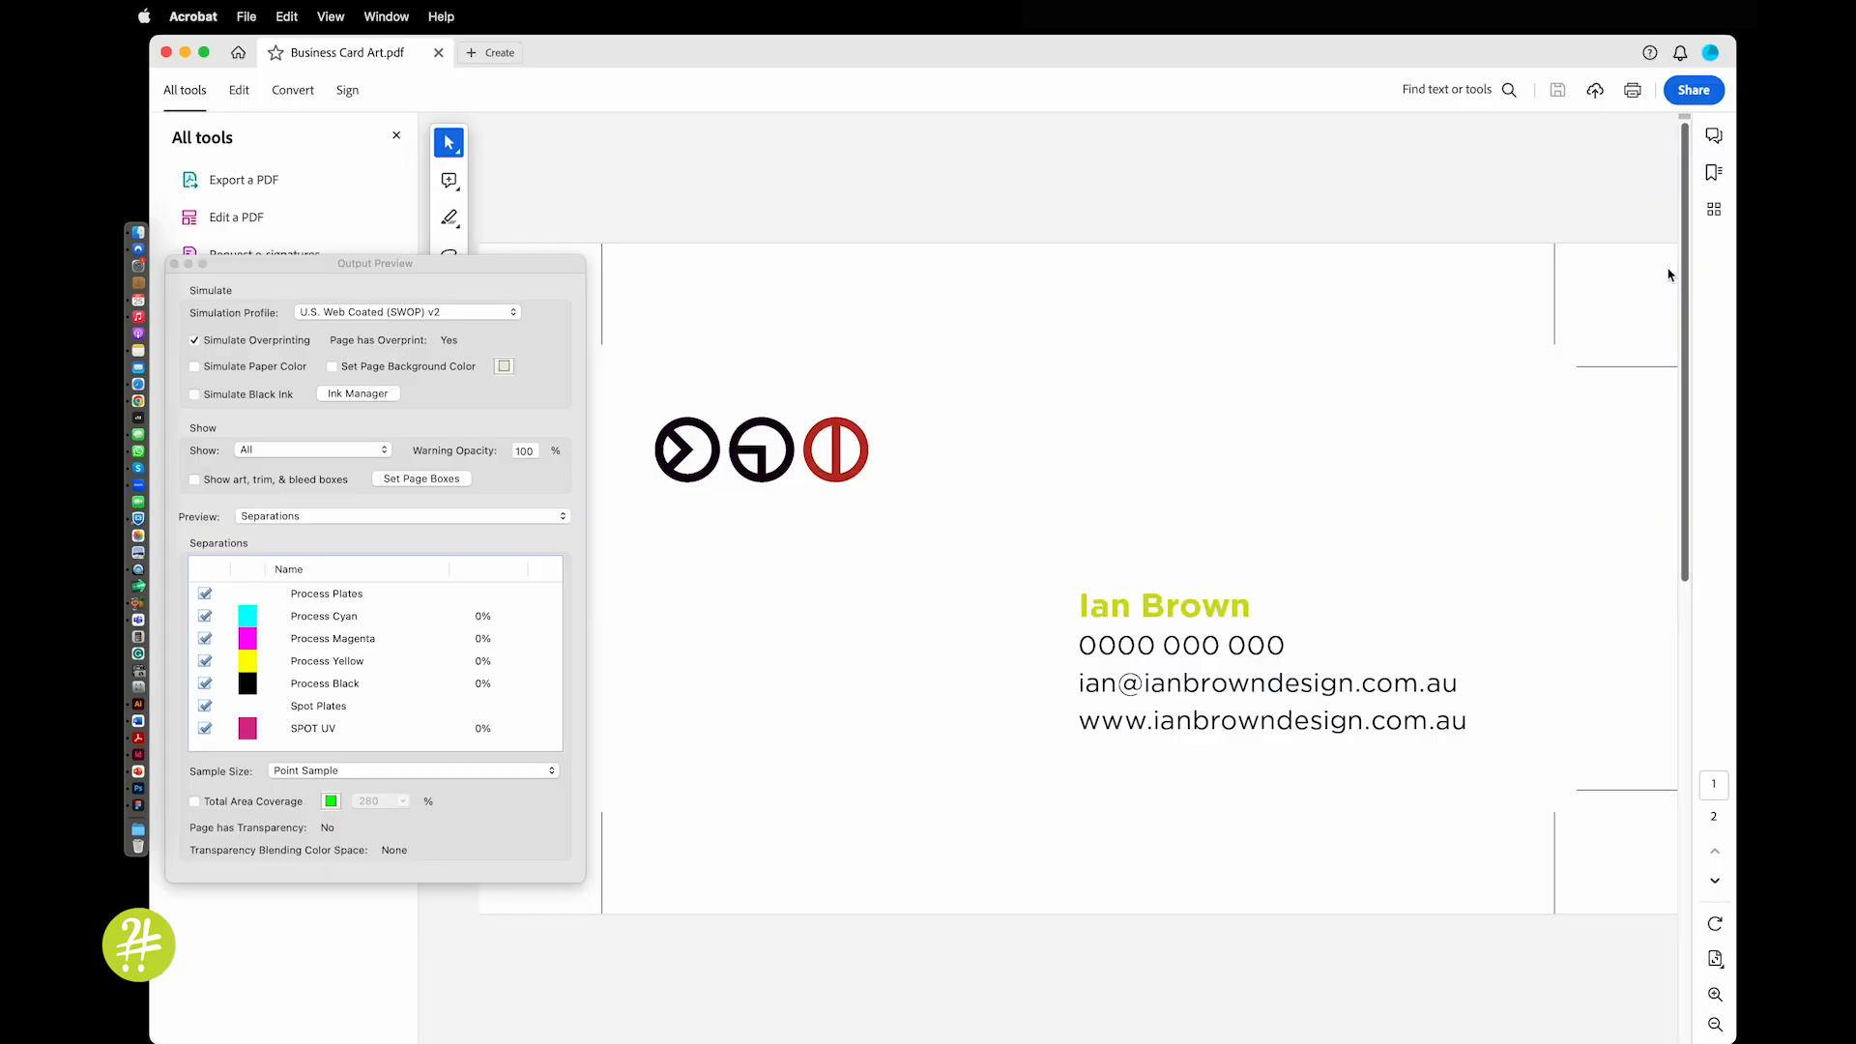
scroll(1000, 510, down, 3)
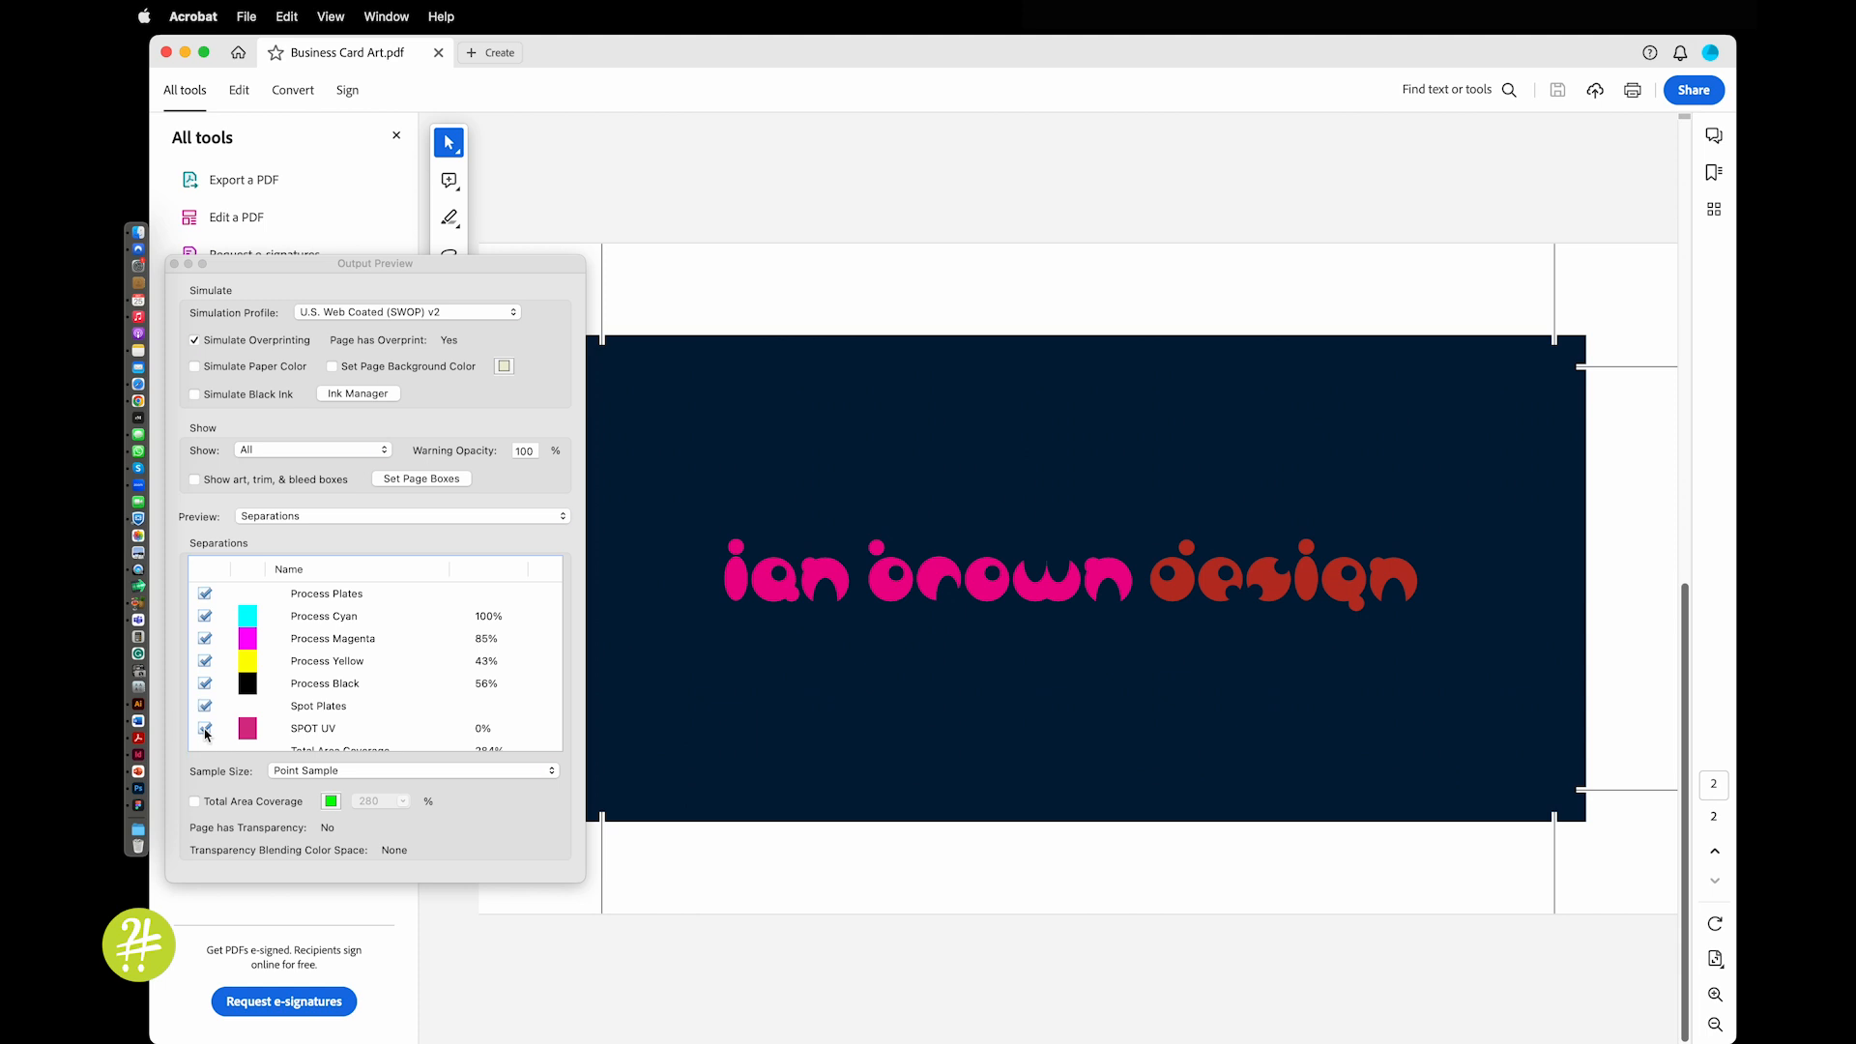
In Output Preview, hide and re-show the SPOT UV plate to confirm it overprints the headline
click(206, 734)
click(204, 729)
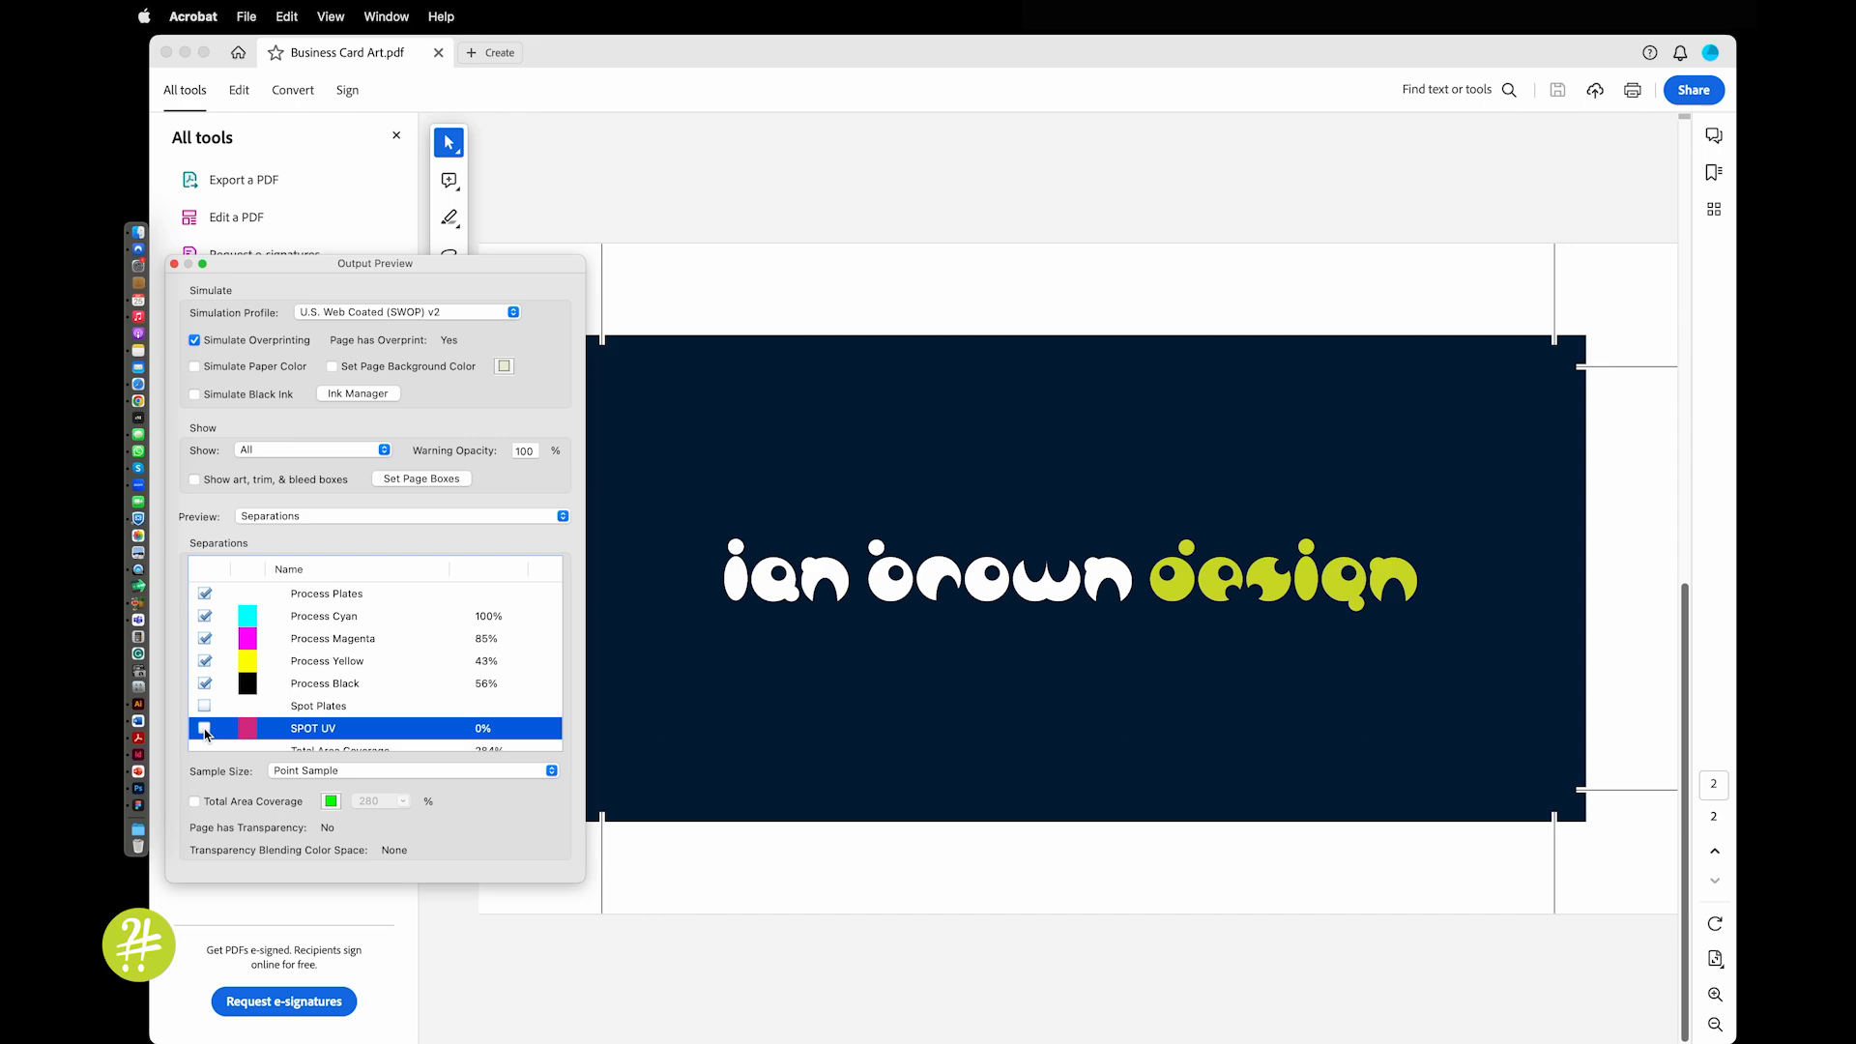
click(204, 729)
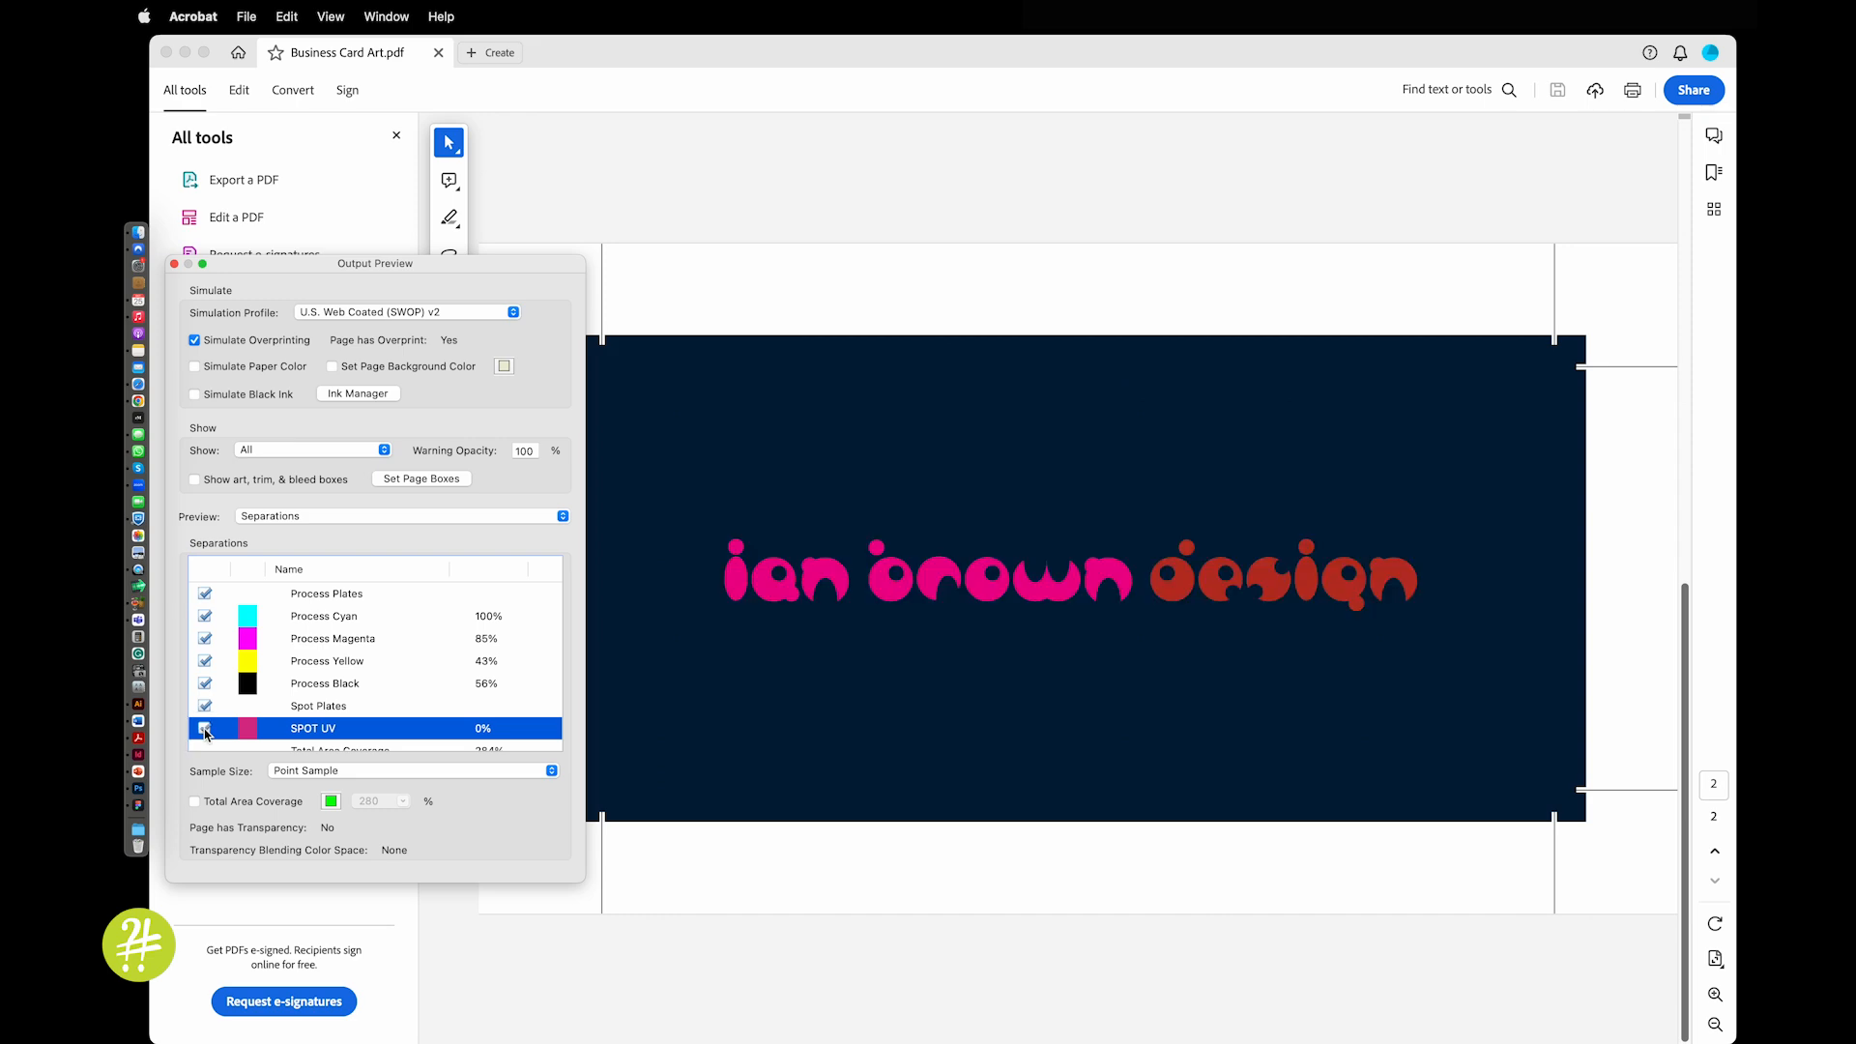